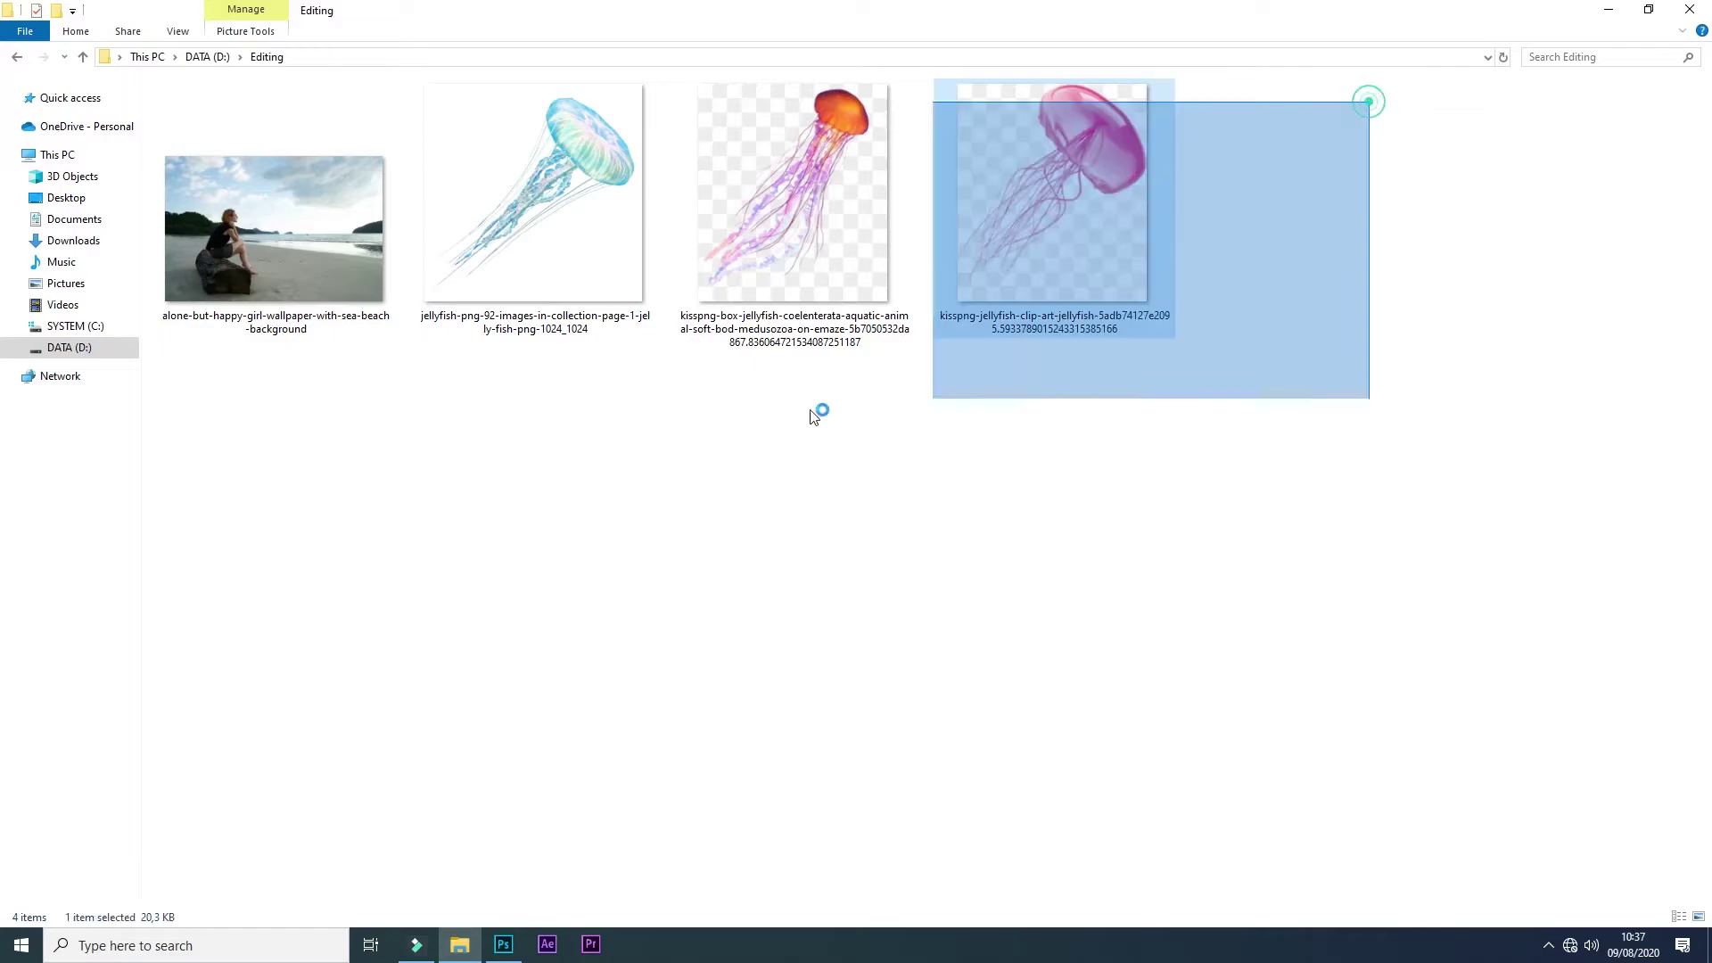
Step: Select the beach photo and three jellyfish images in the Editing folder and drag them onto Photoshop
drag(1368, 99, 267, 420)
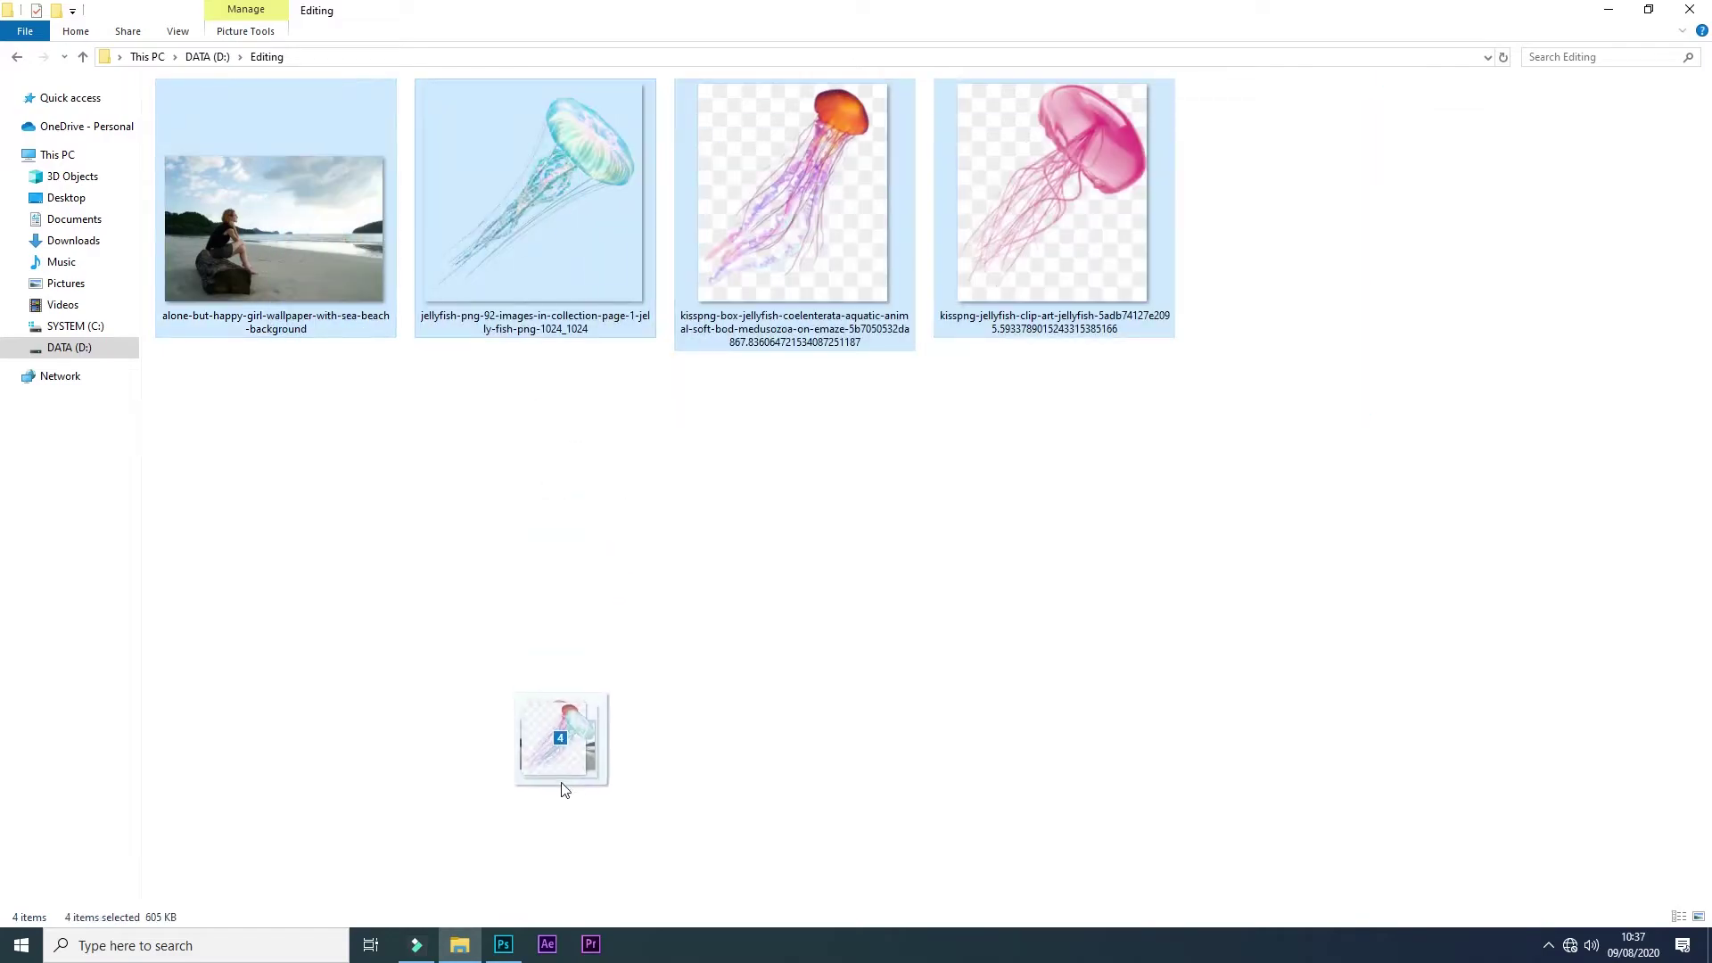
mouse_move(584, 371)
mouse_down()
mouse_move(501, 954)
mouse_move(746, 571)
mouse_up()
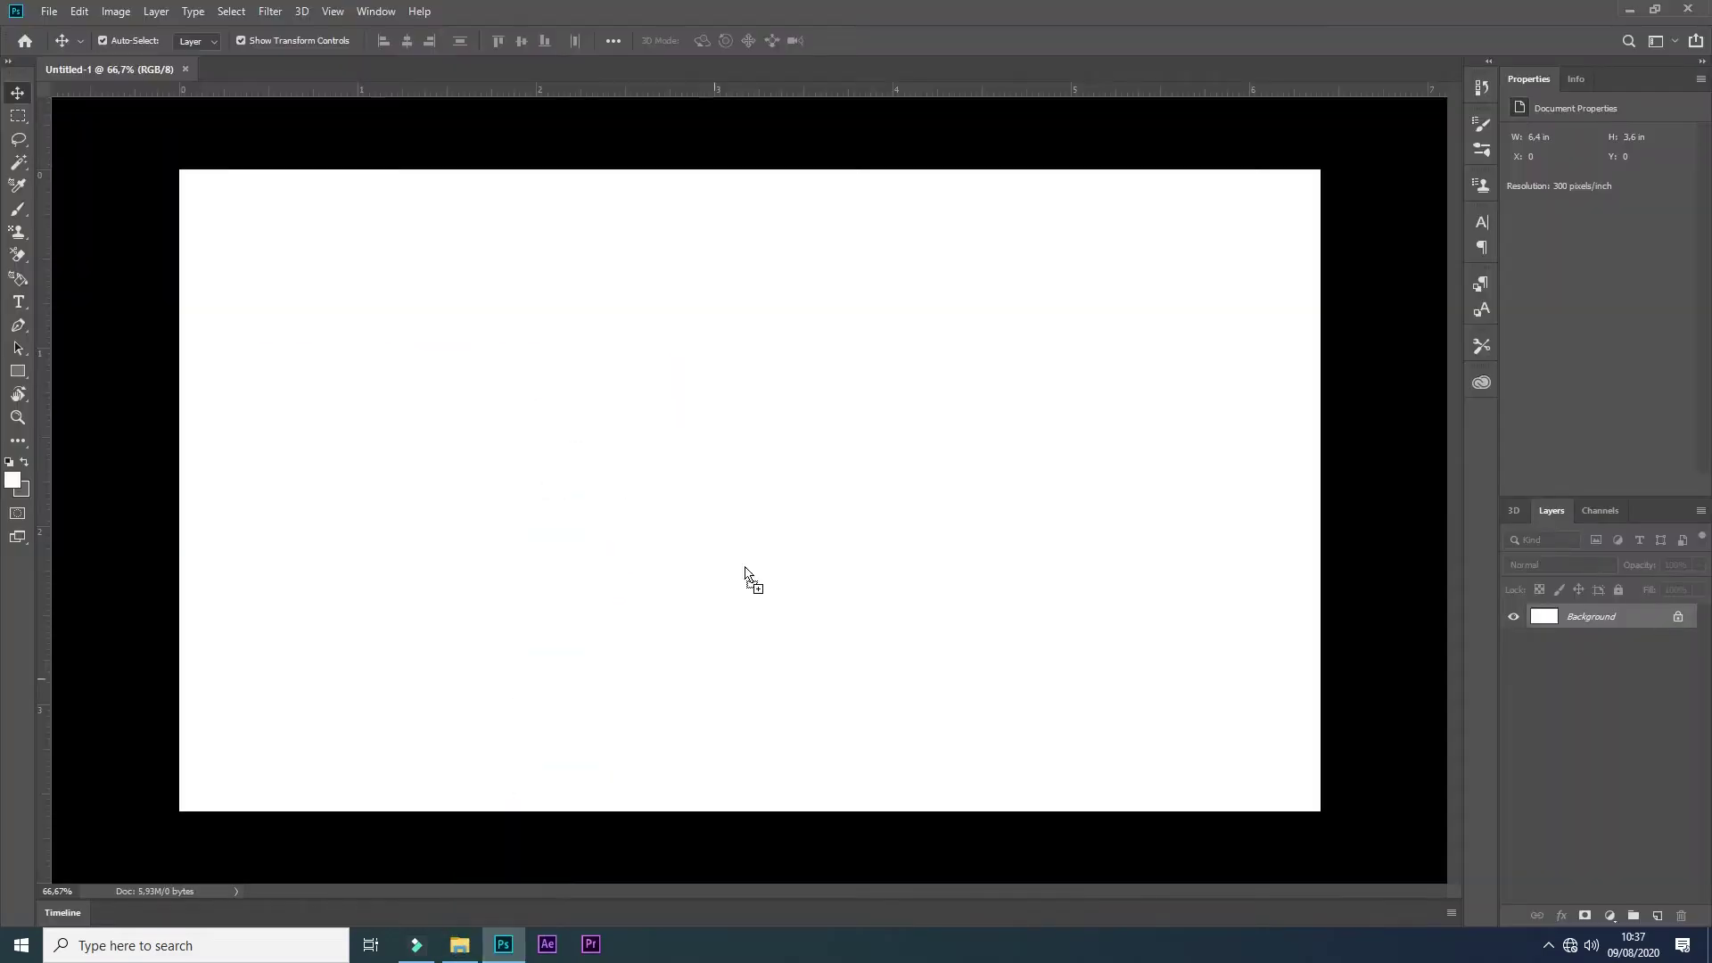
Step: Open the four images as separate documents and view the pink and orange jellyfish
drag(912, 94, 927, 72)
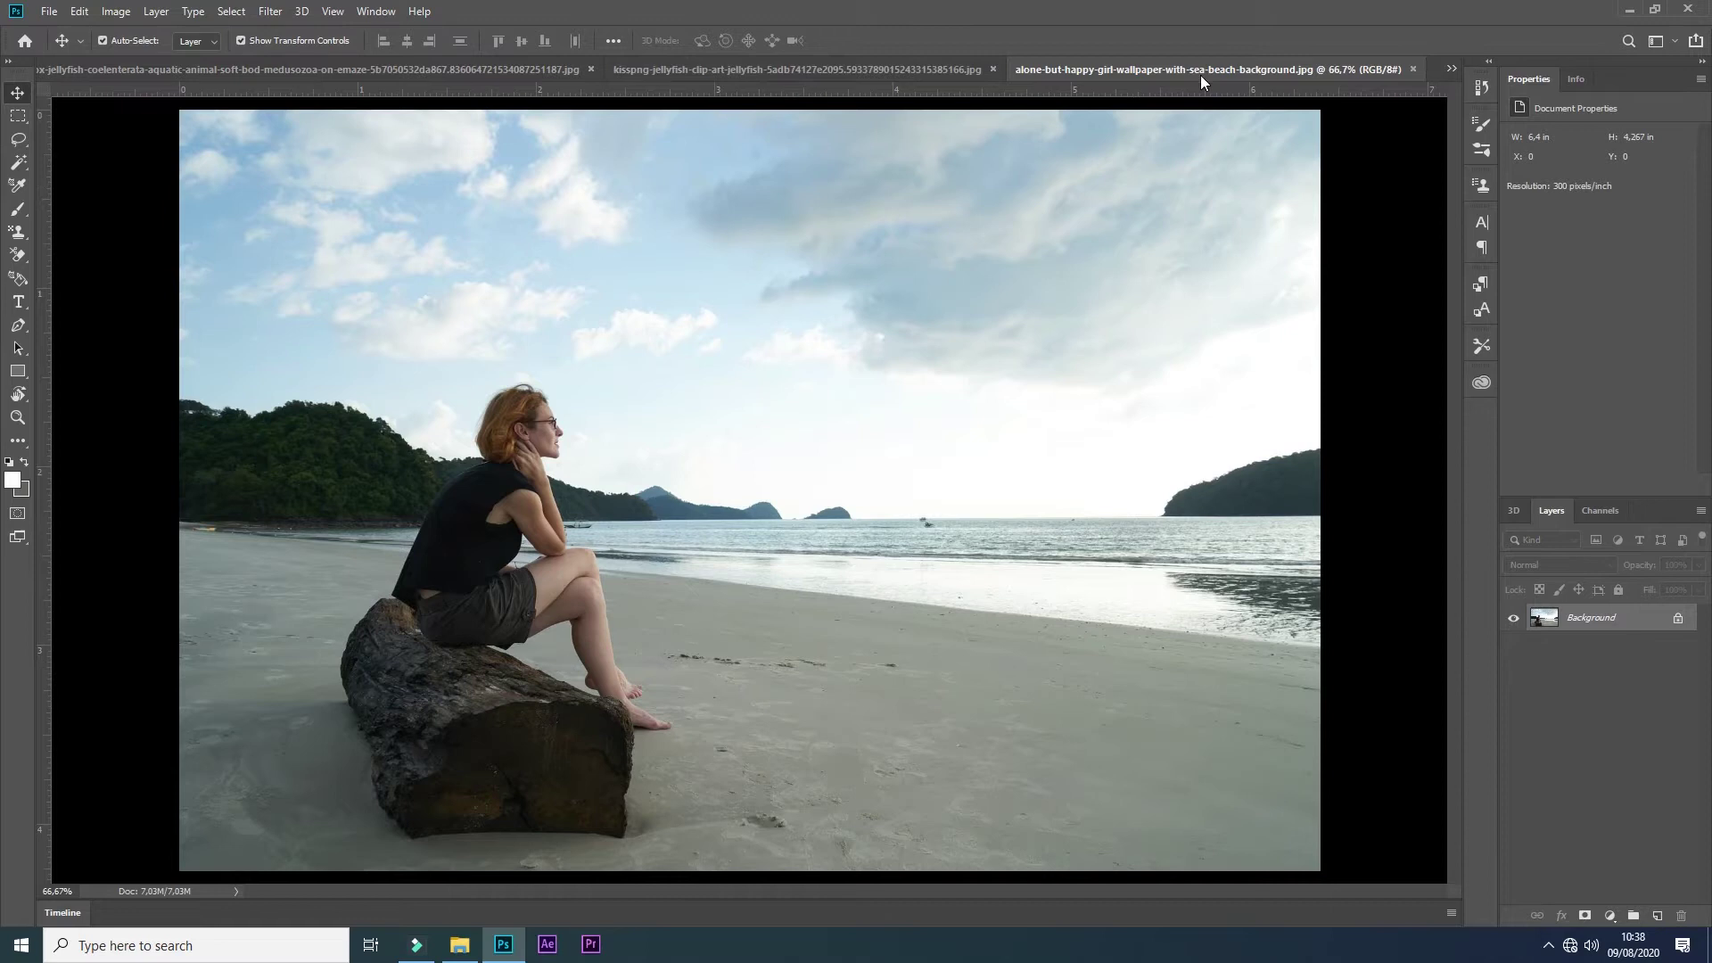
click(887, 72)
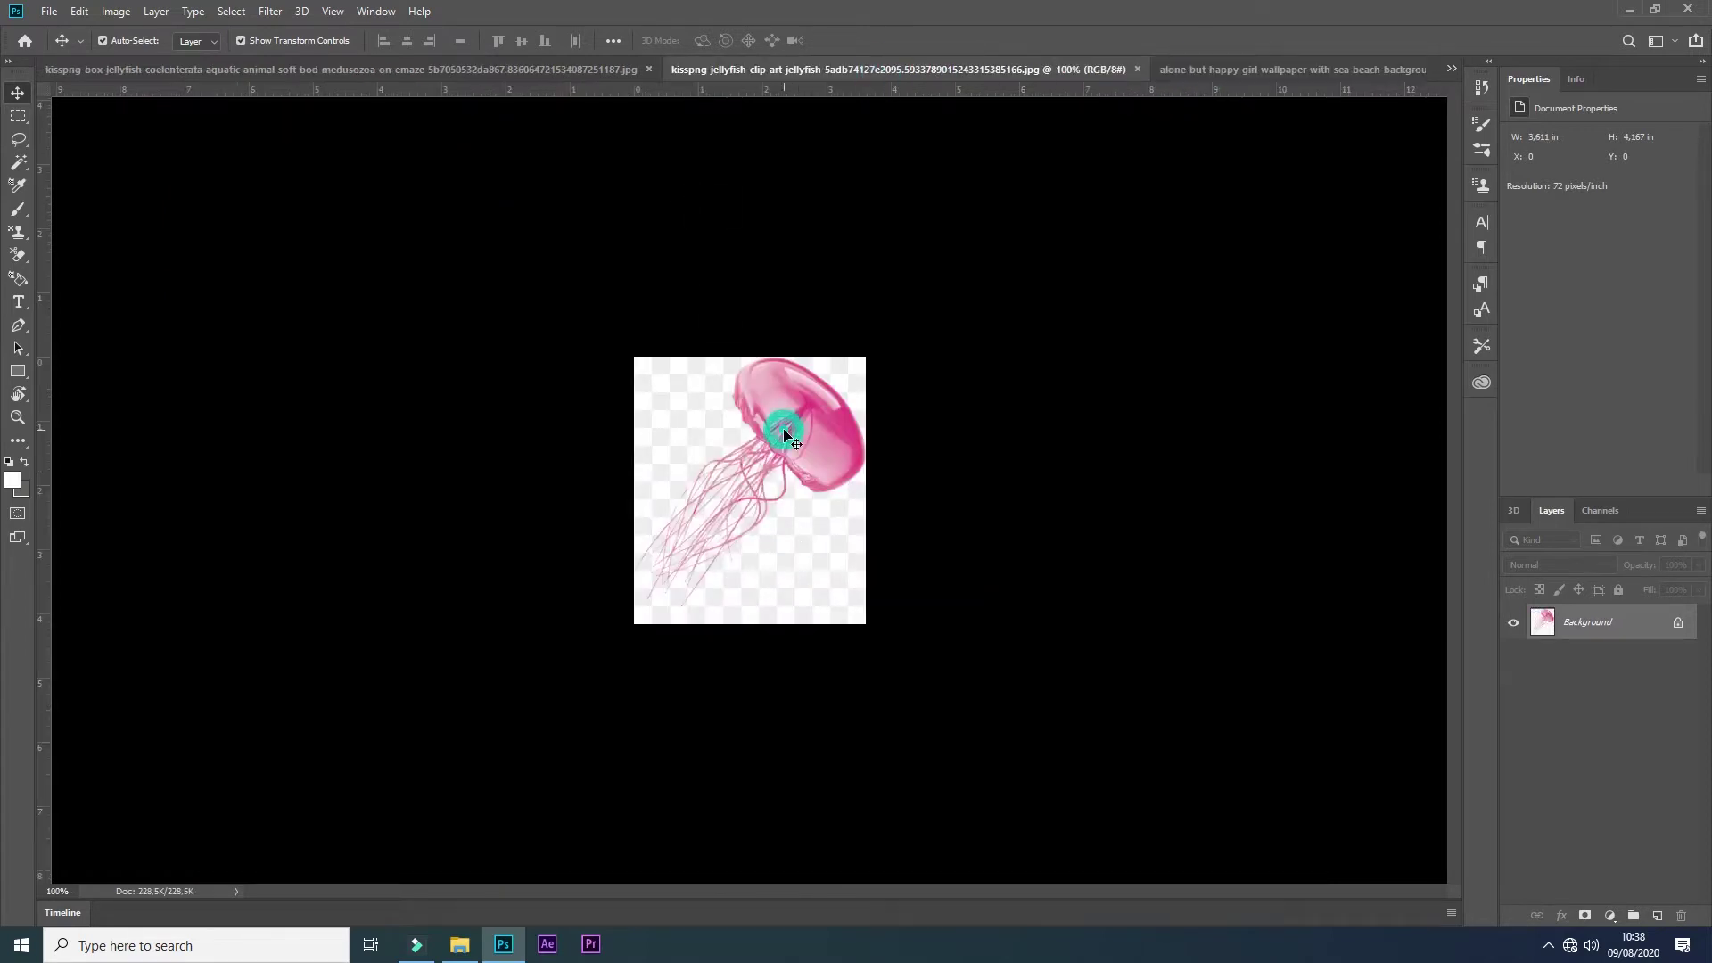
click(442, 68)
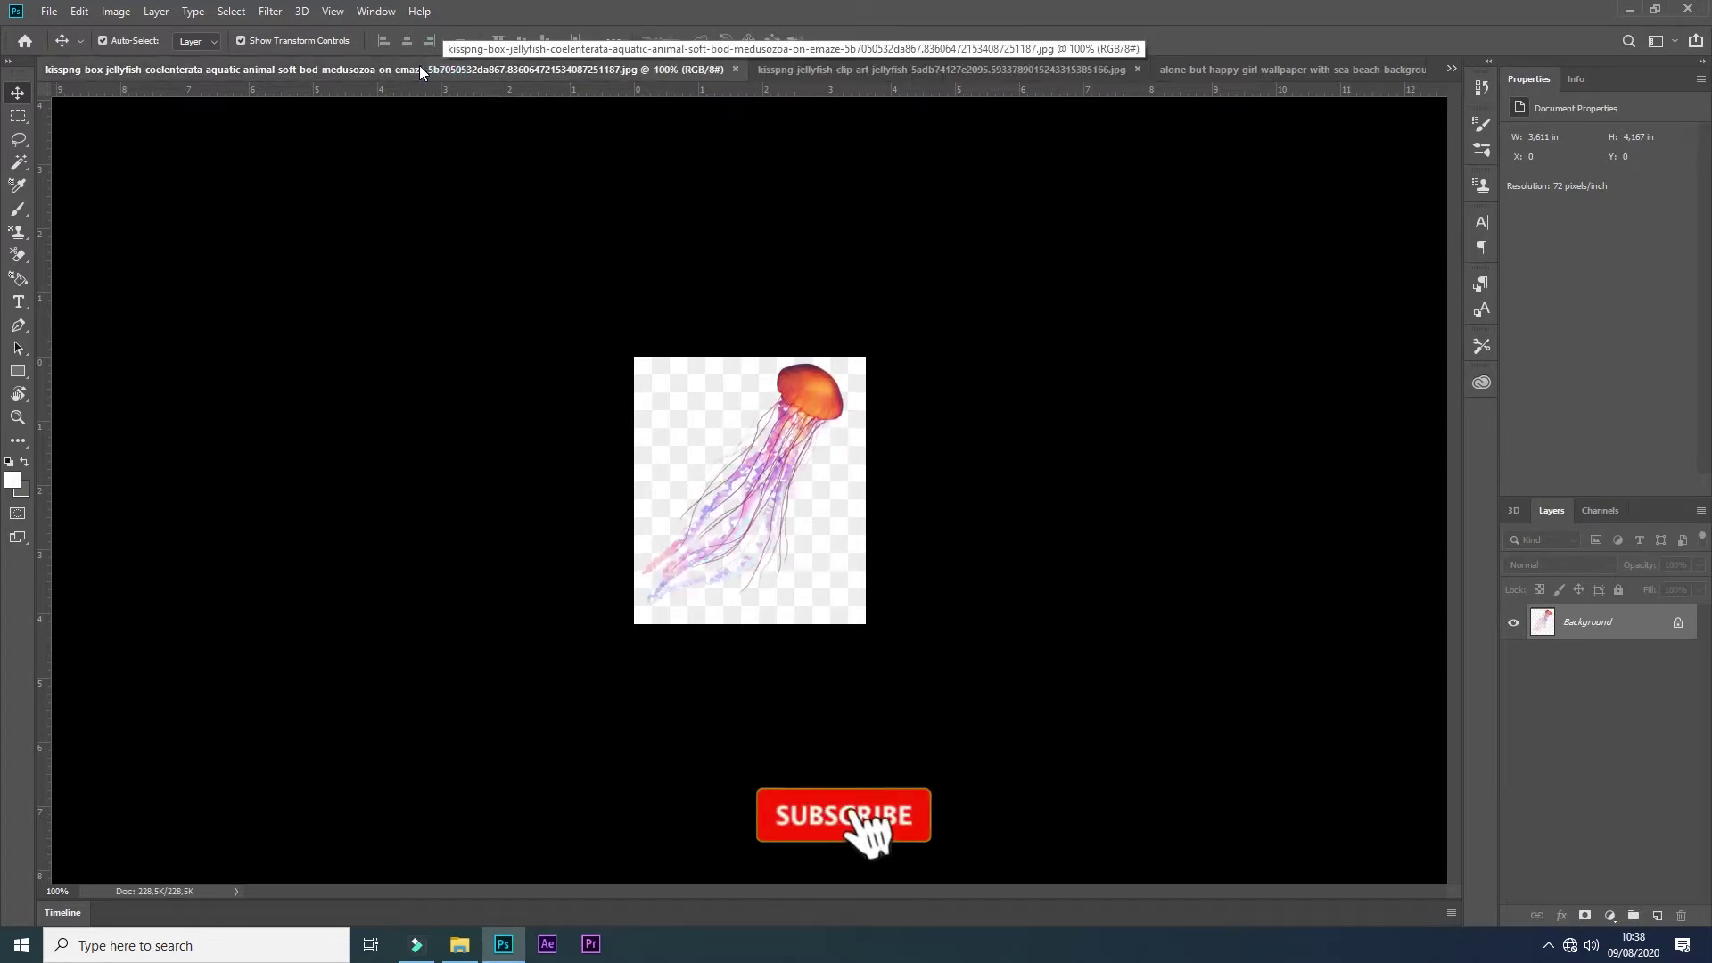
Step: Move the orange jellyfish tab after the pink one and return to the blank Untitled-1 canvas
drag(419, 66, 977, 78)
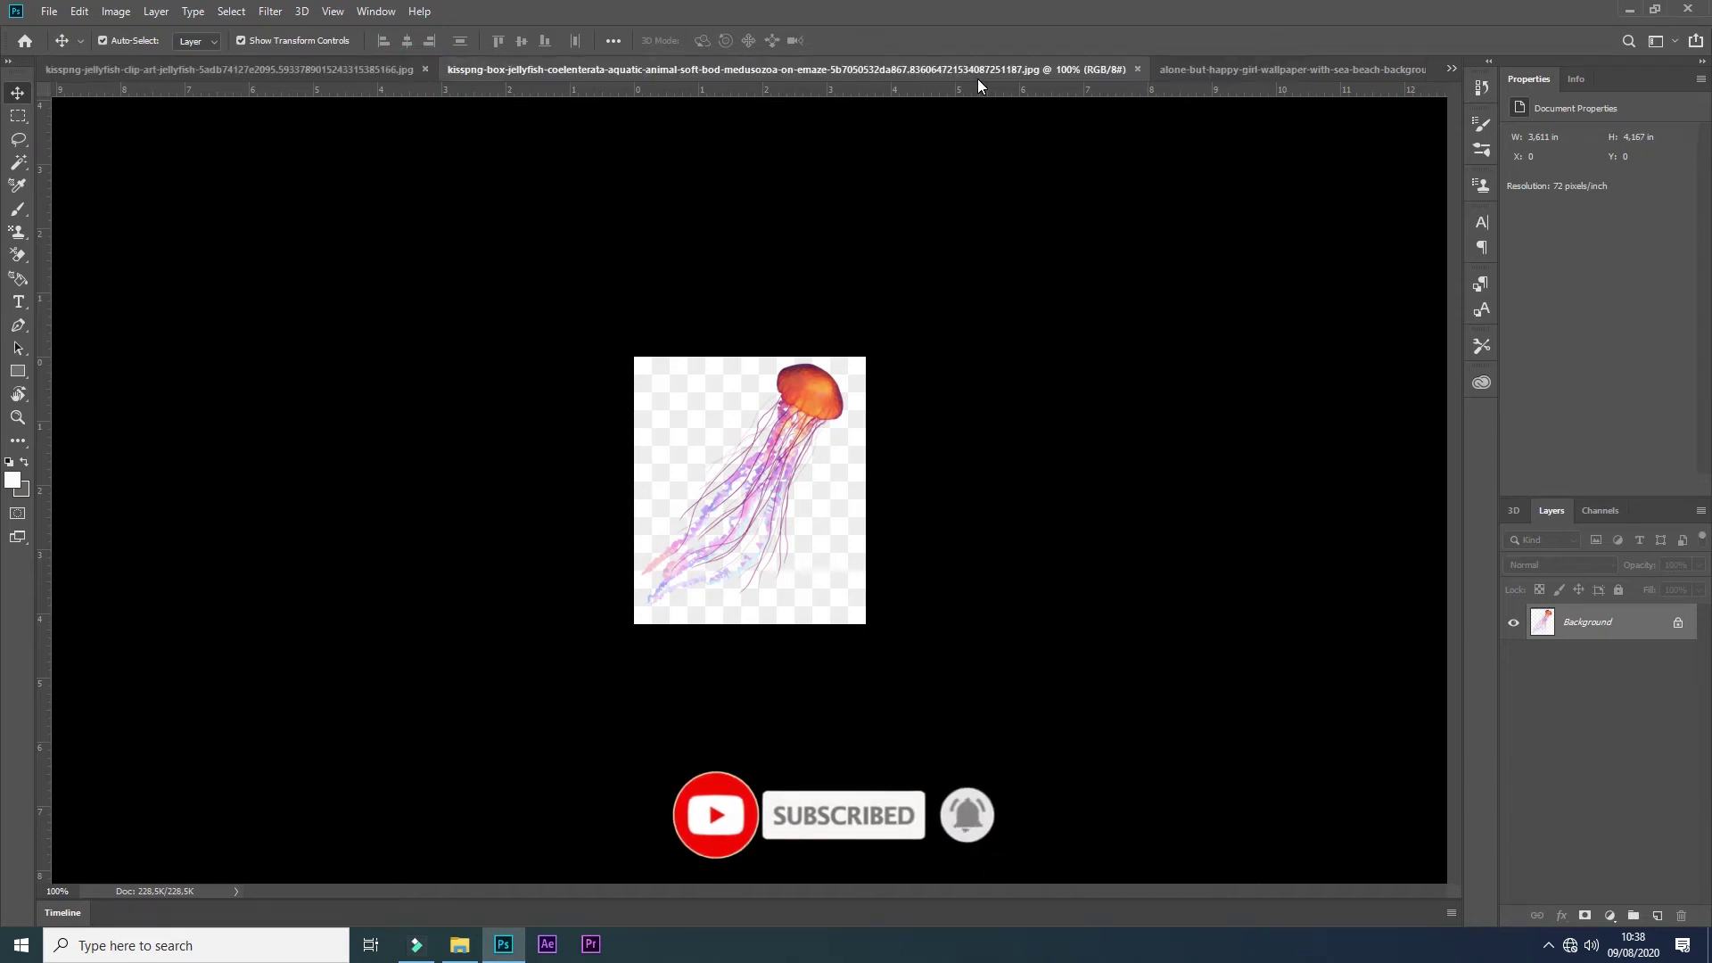
click(1451, 69)
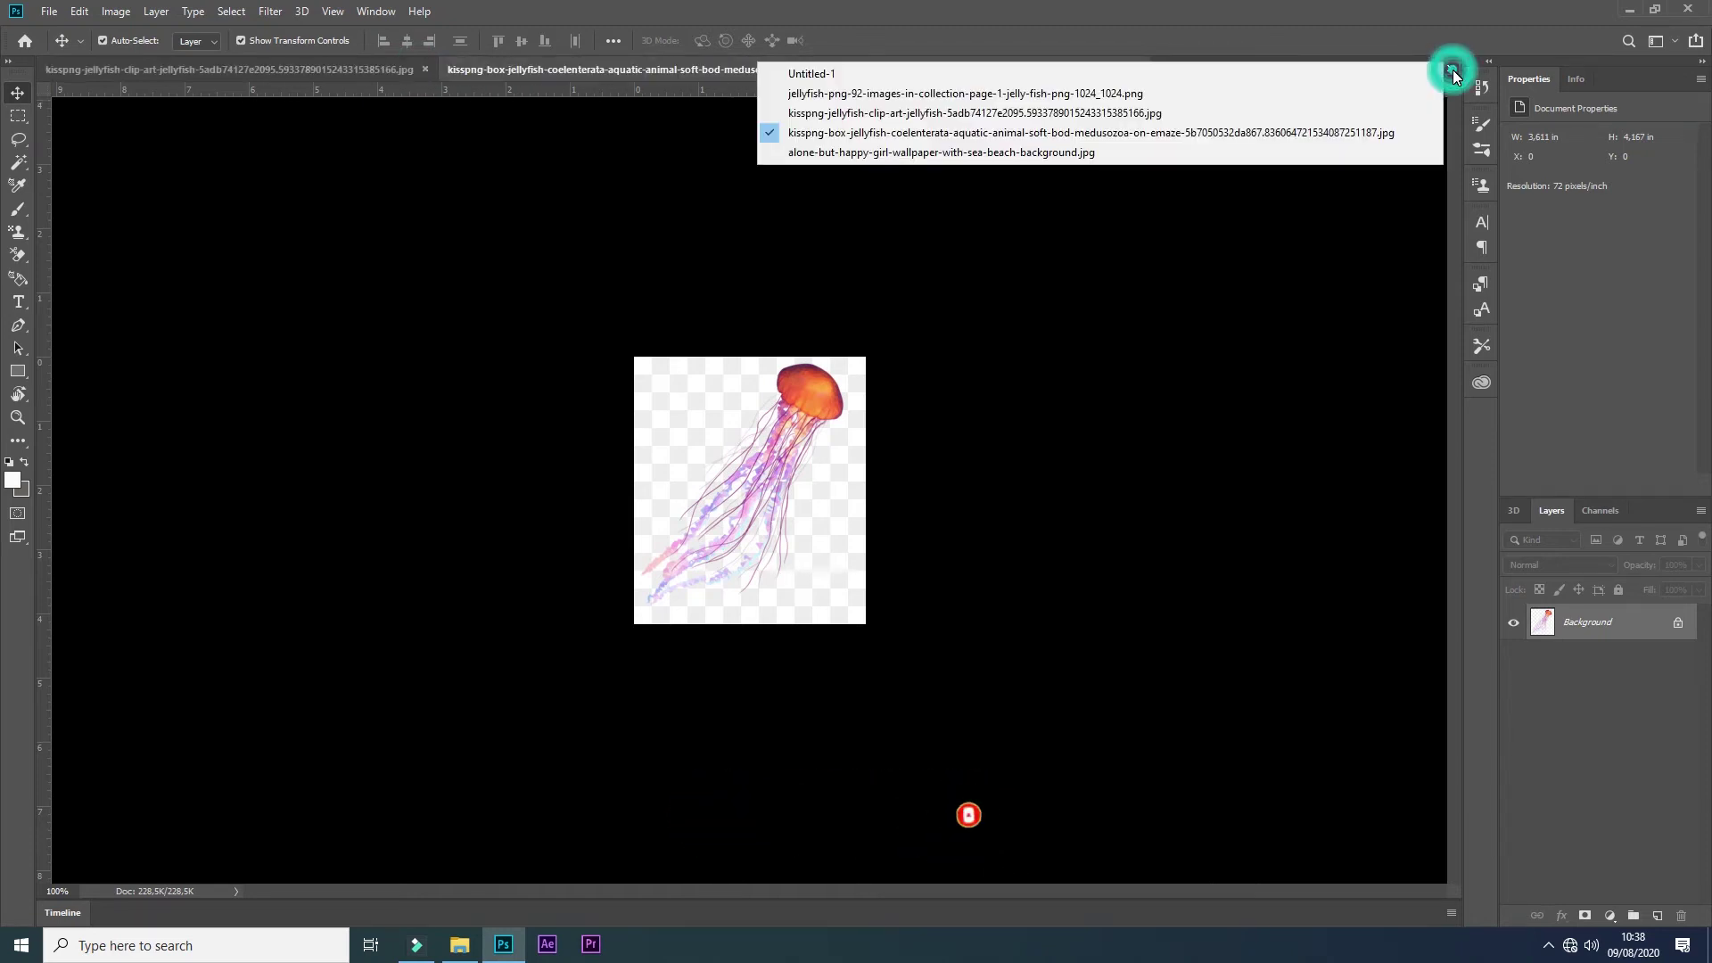
click(821, 74)
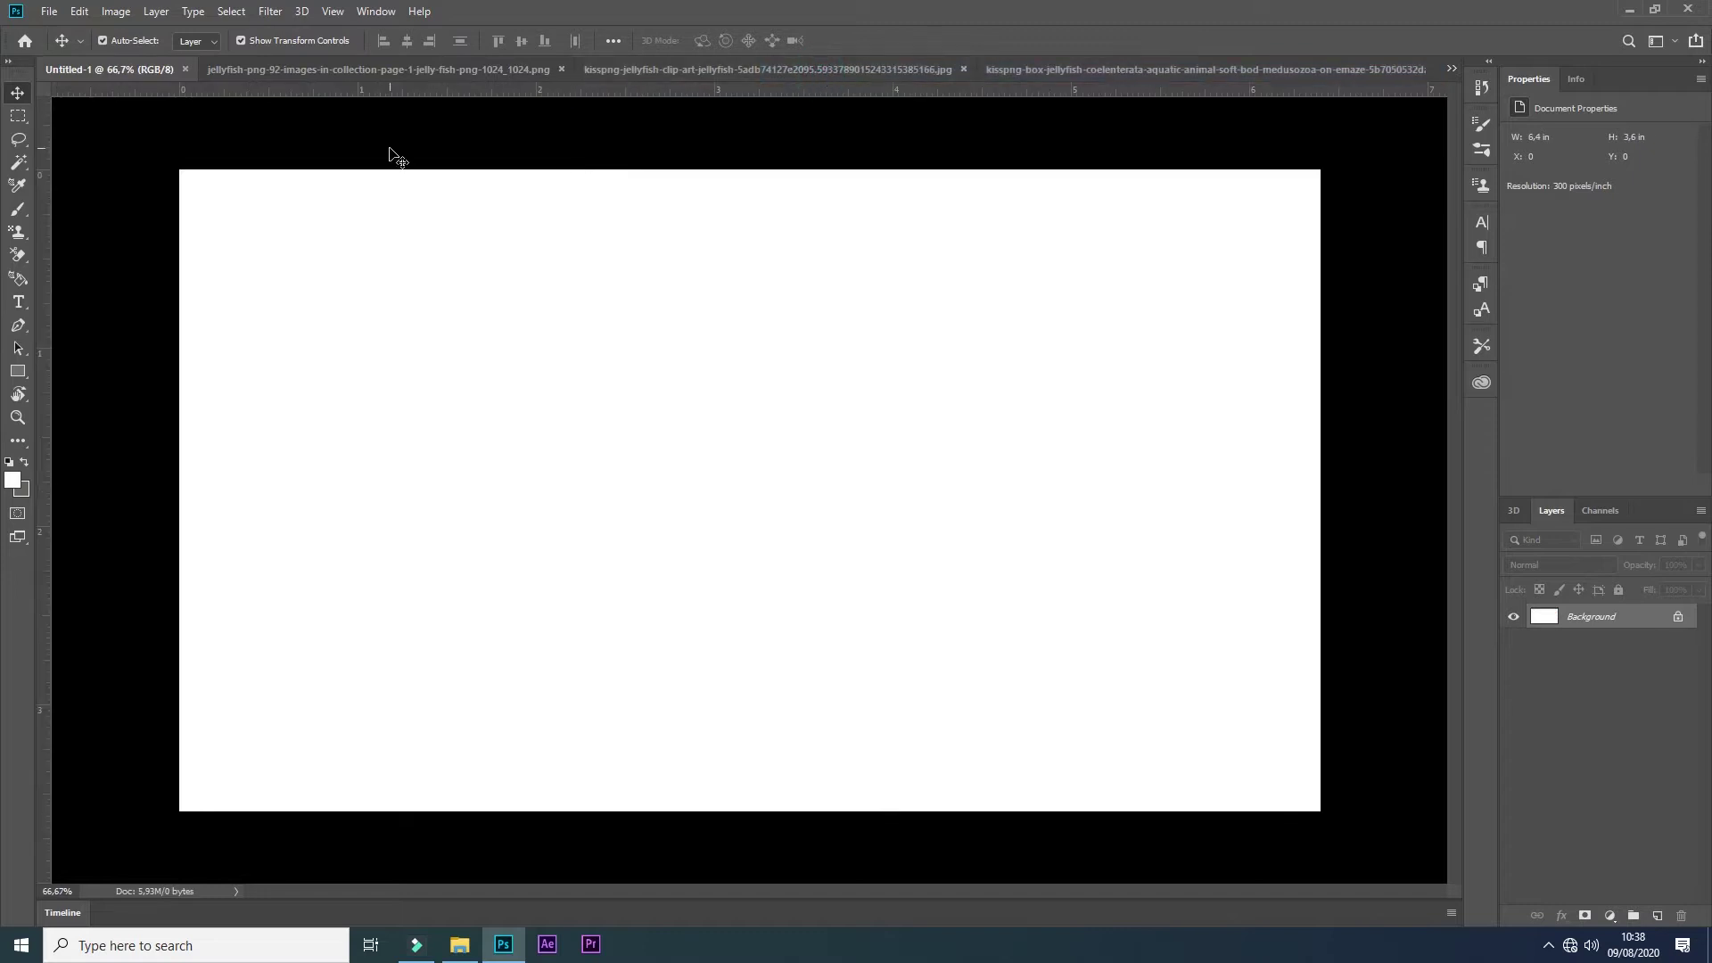
Step: Copy the pink jellyfish into the blue jellyfish document as a layer and close its file
click(426, 68)
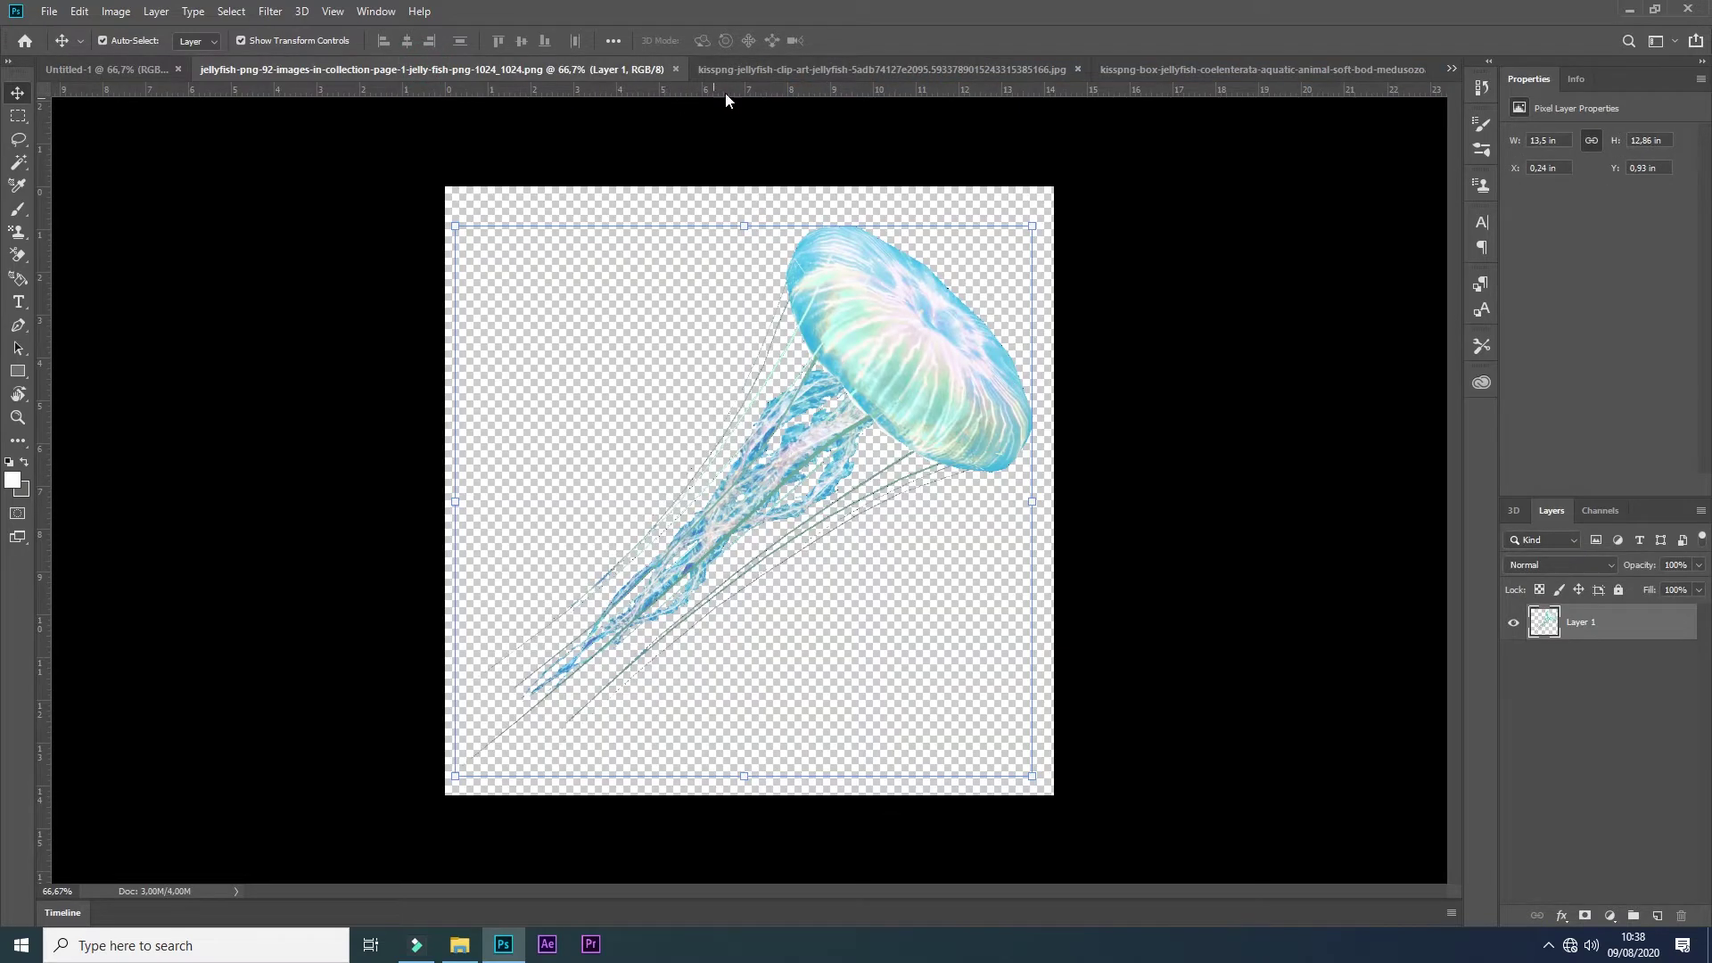
click(778, 70)
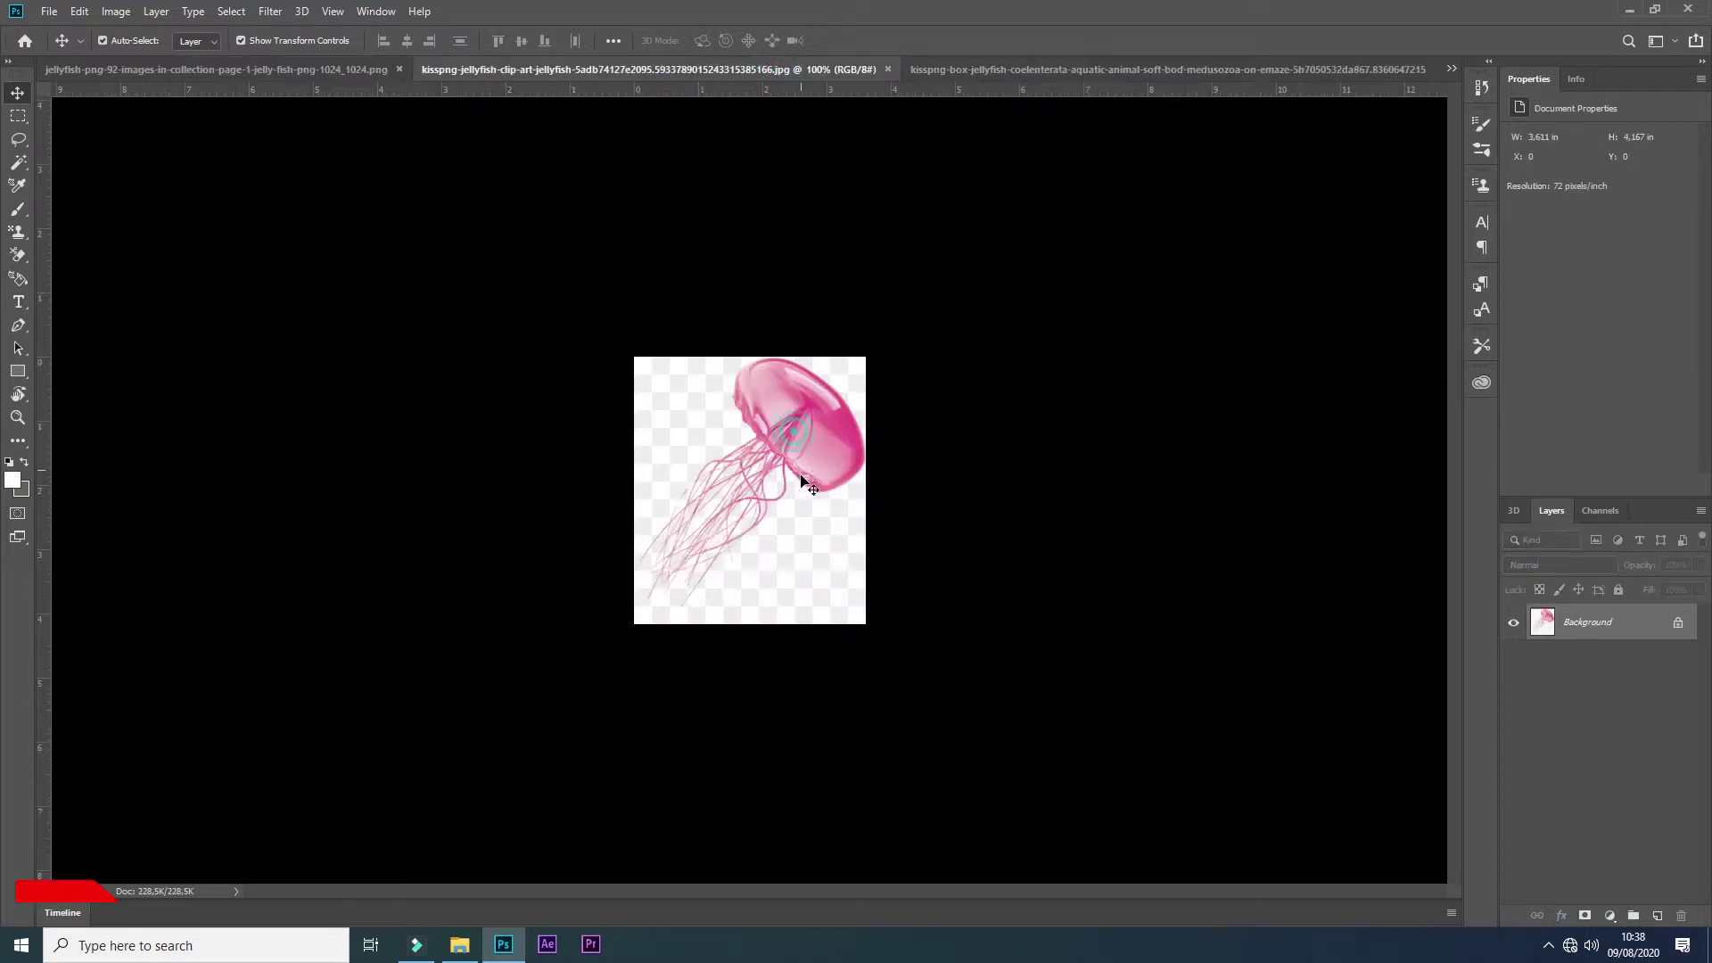
click(148, 71)
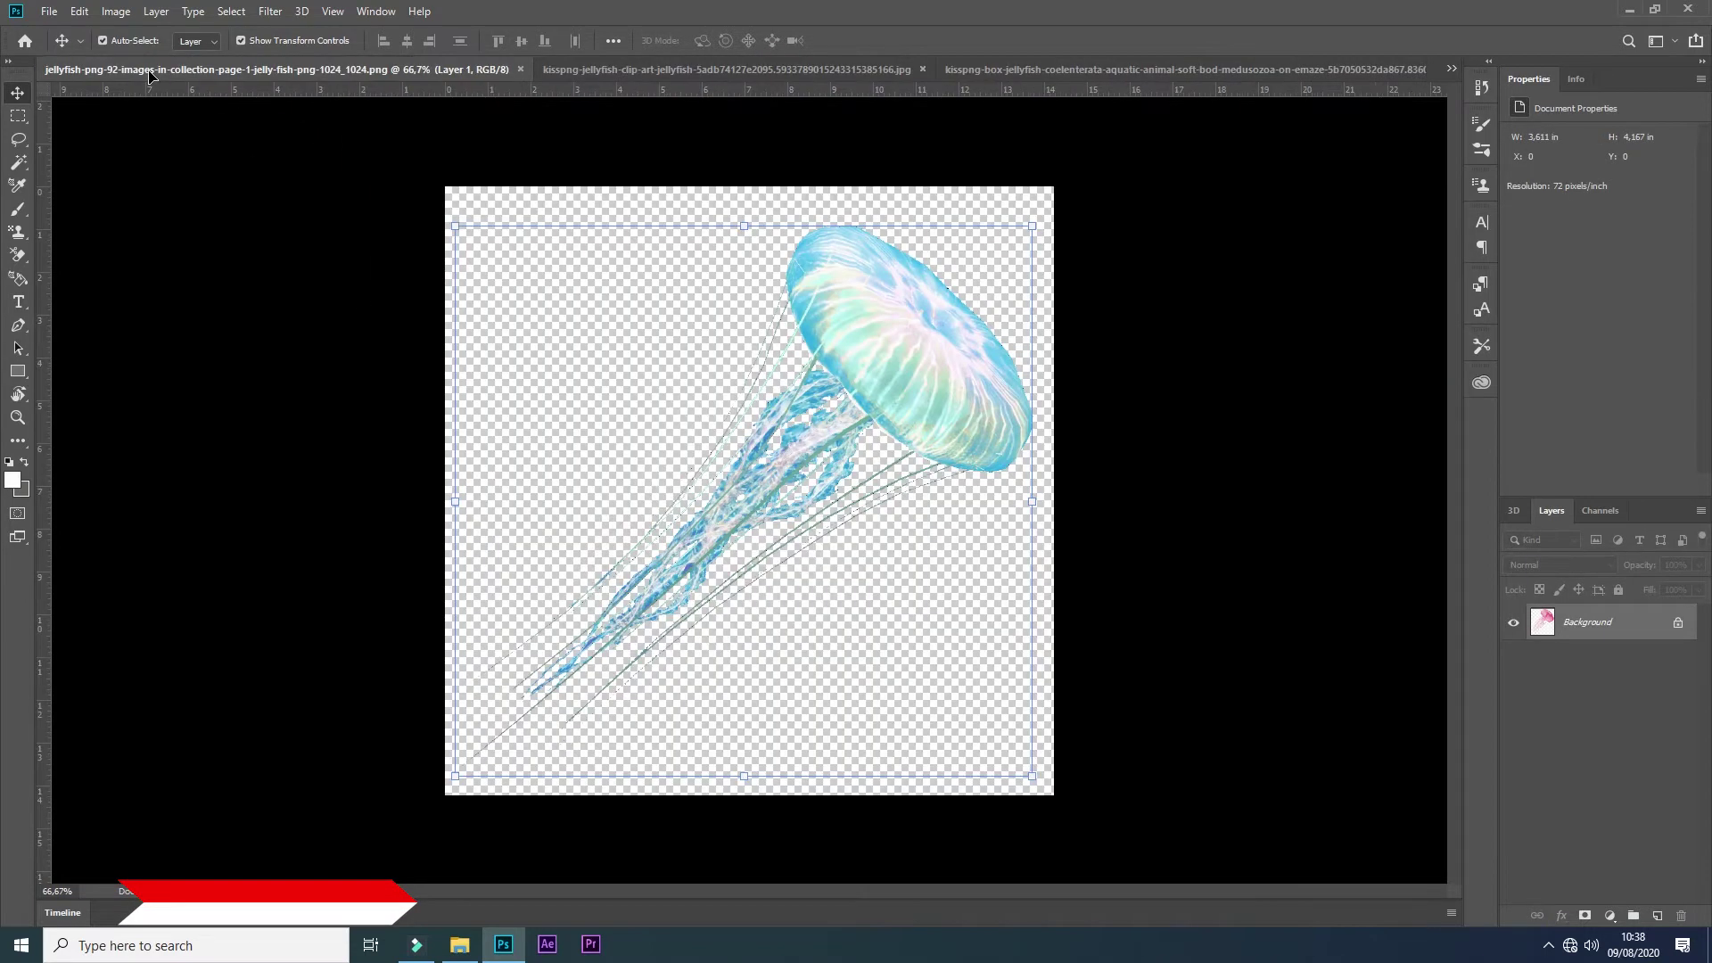
drag(148, 76, 603, 366)
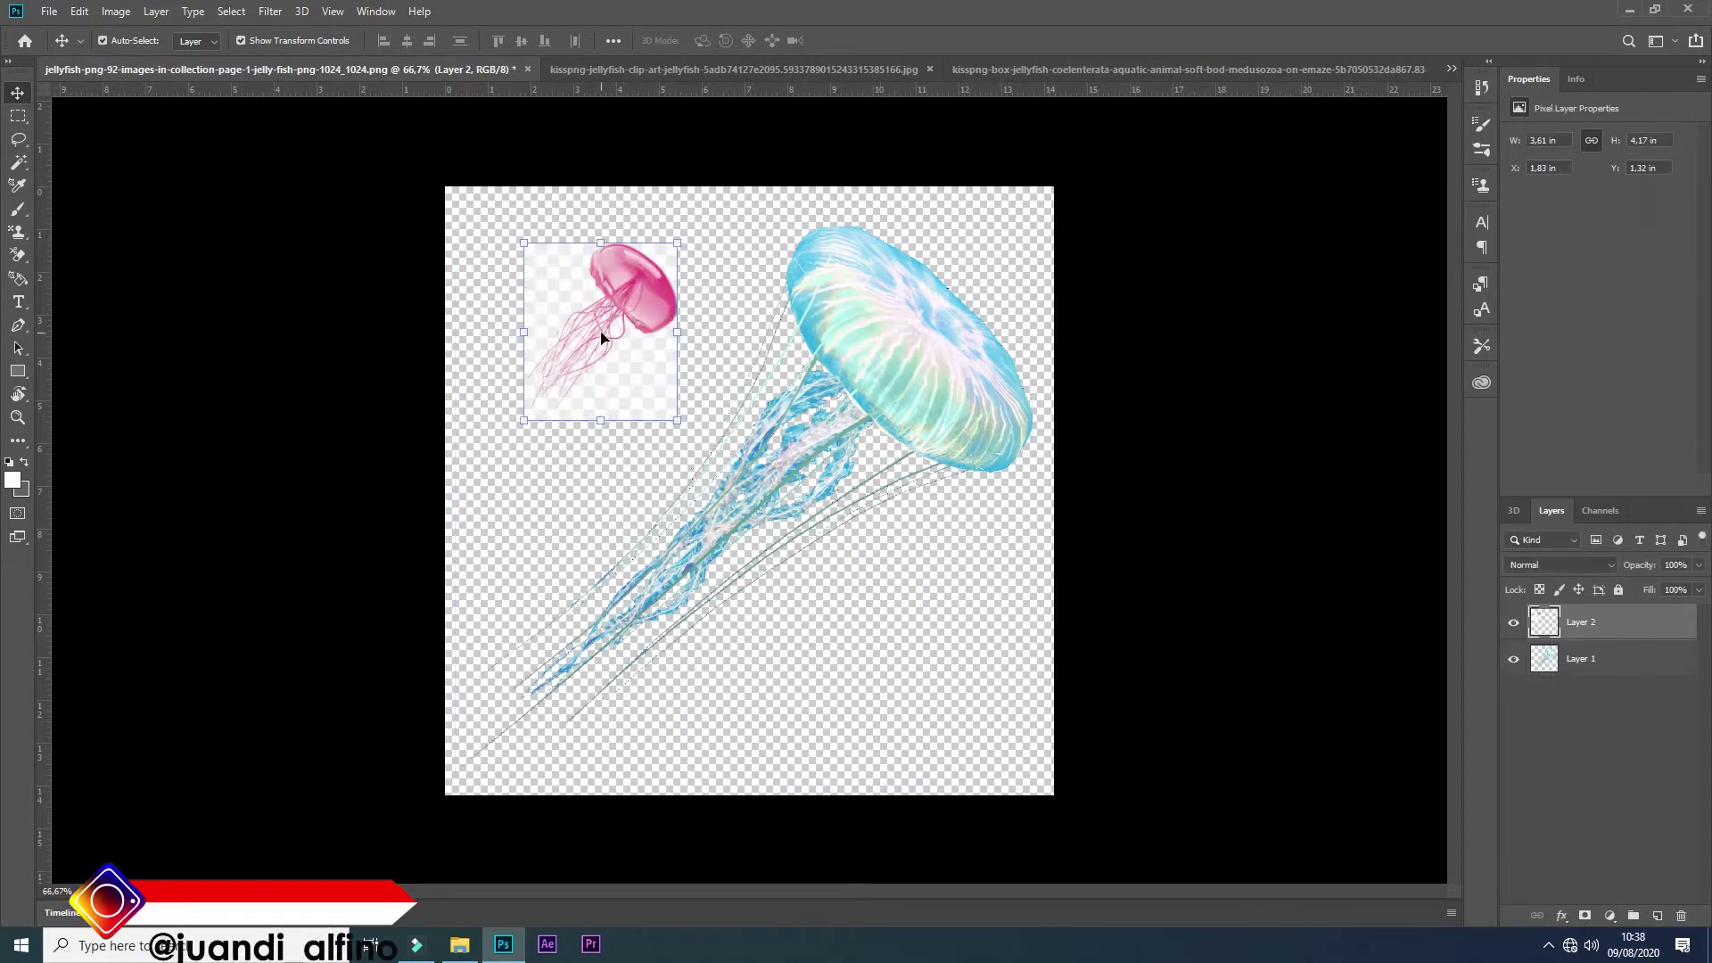
click(897, 67)
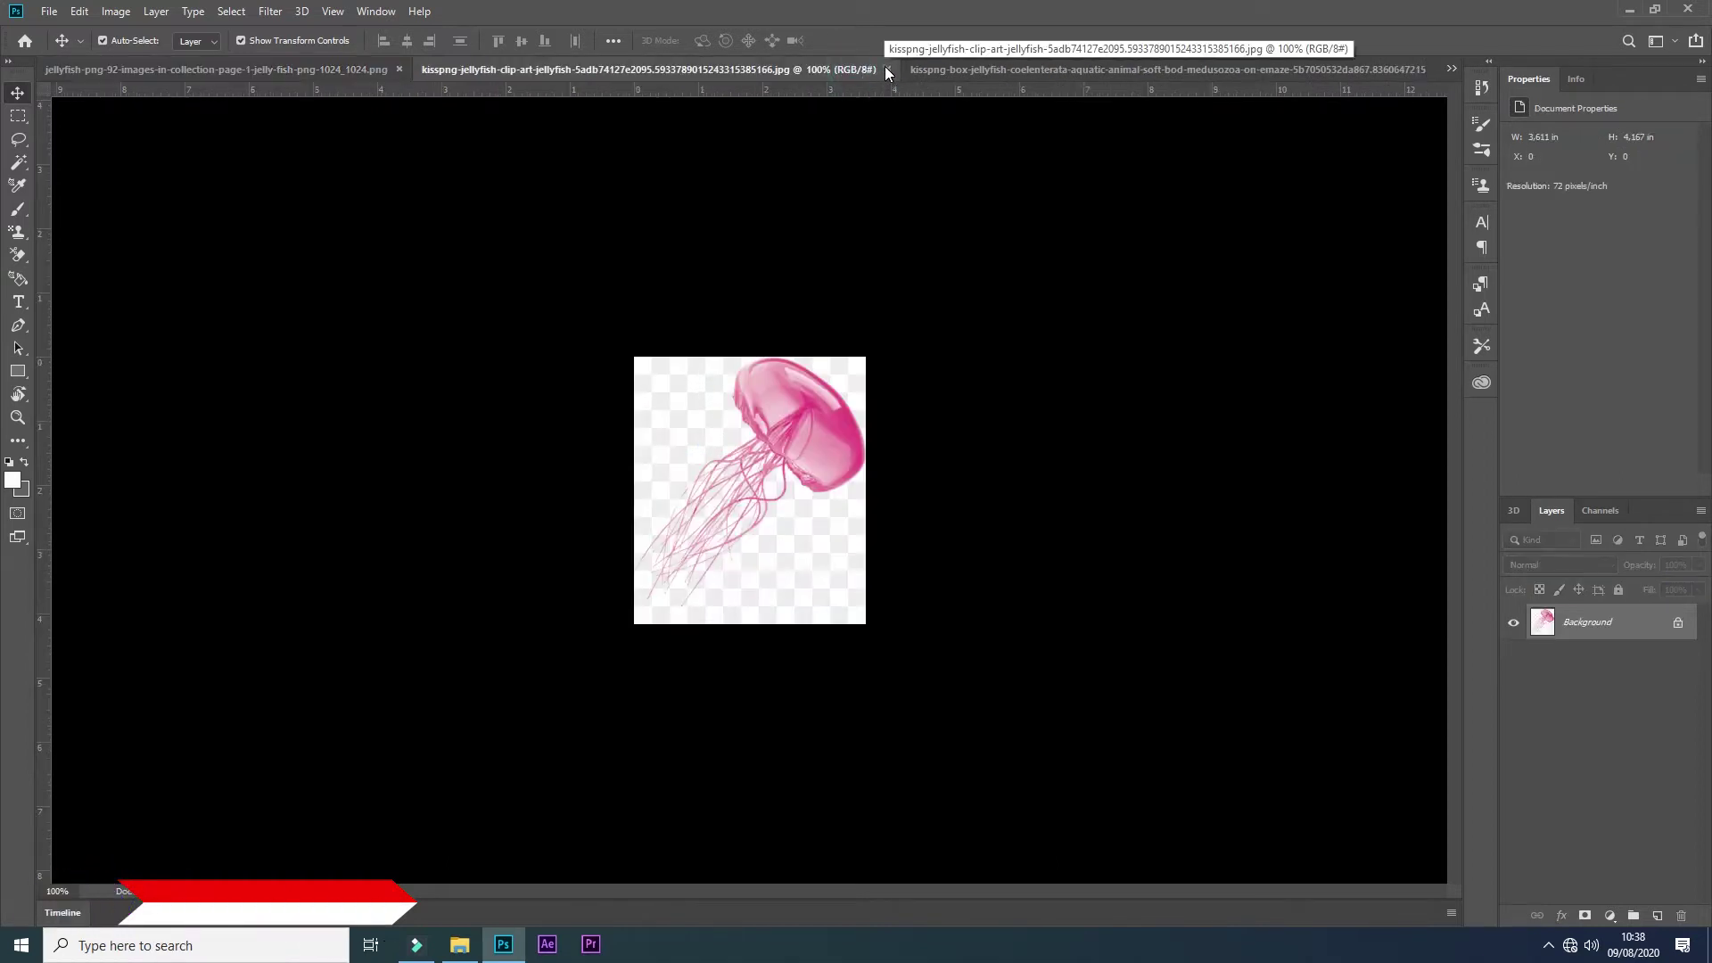
click(885, 68)
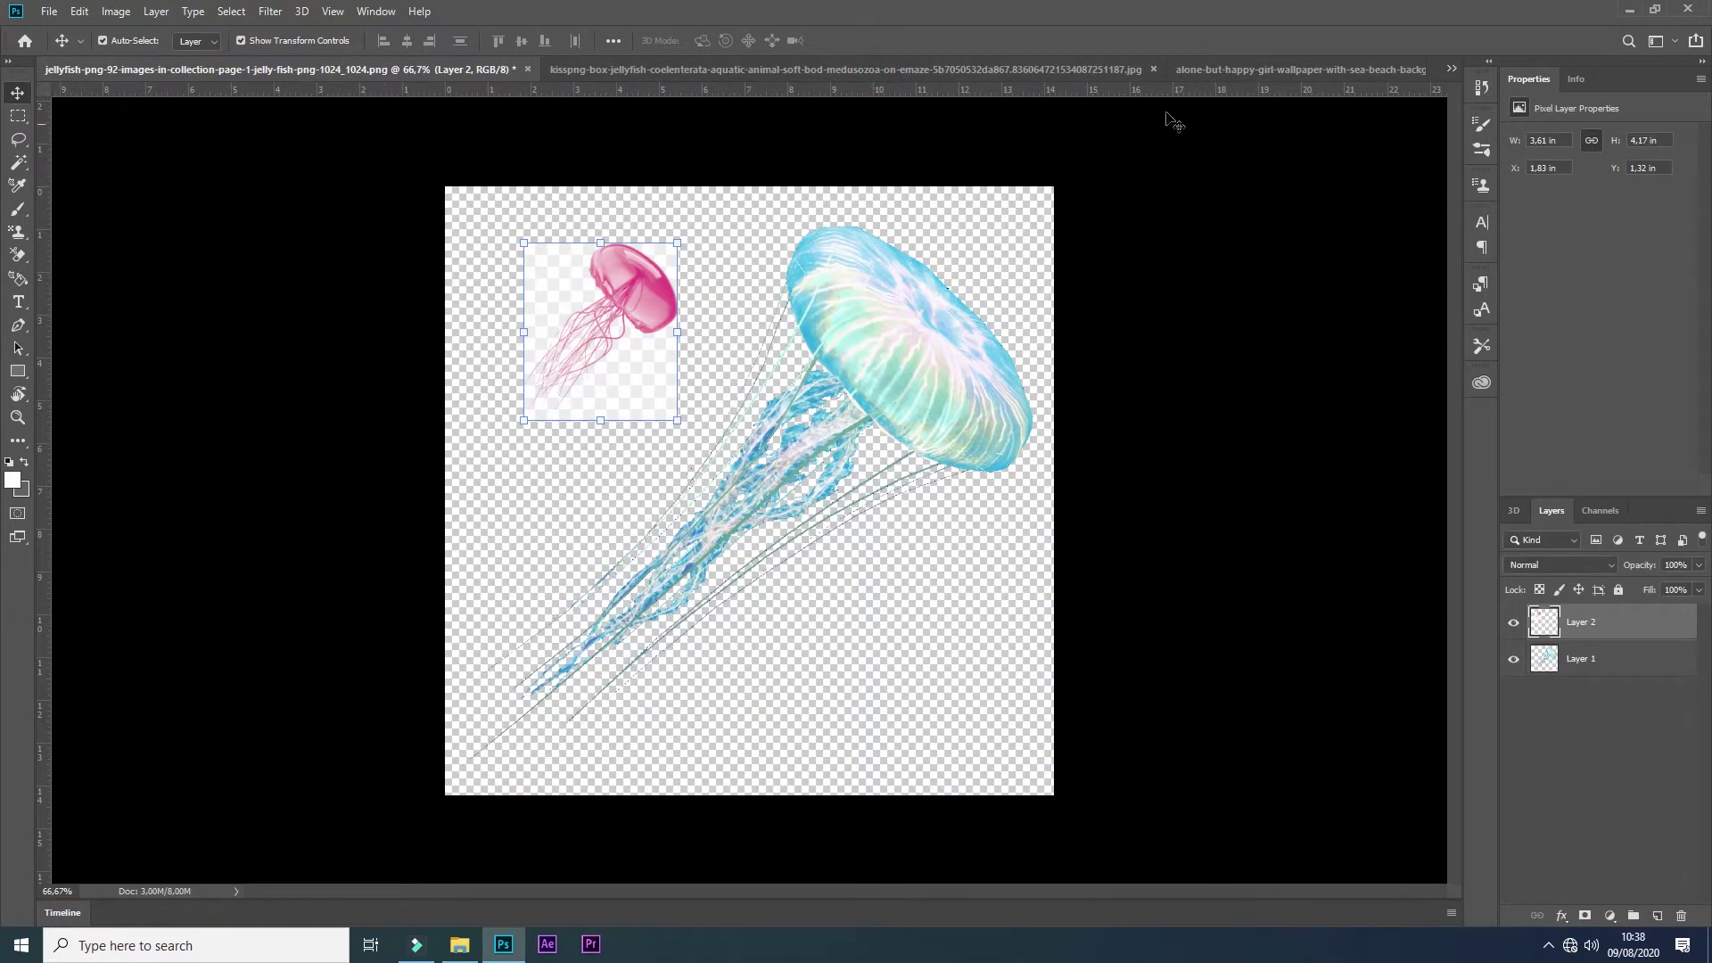
Step: Copy the orange jellyfish in as a layer, close its file, and select the blue jellyfish layer
click(1107, 69)
drag(776, 430, 272, 123)
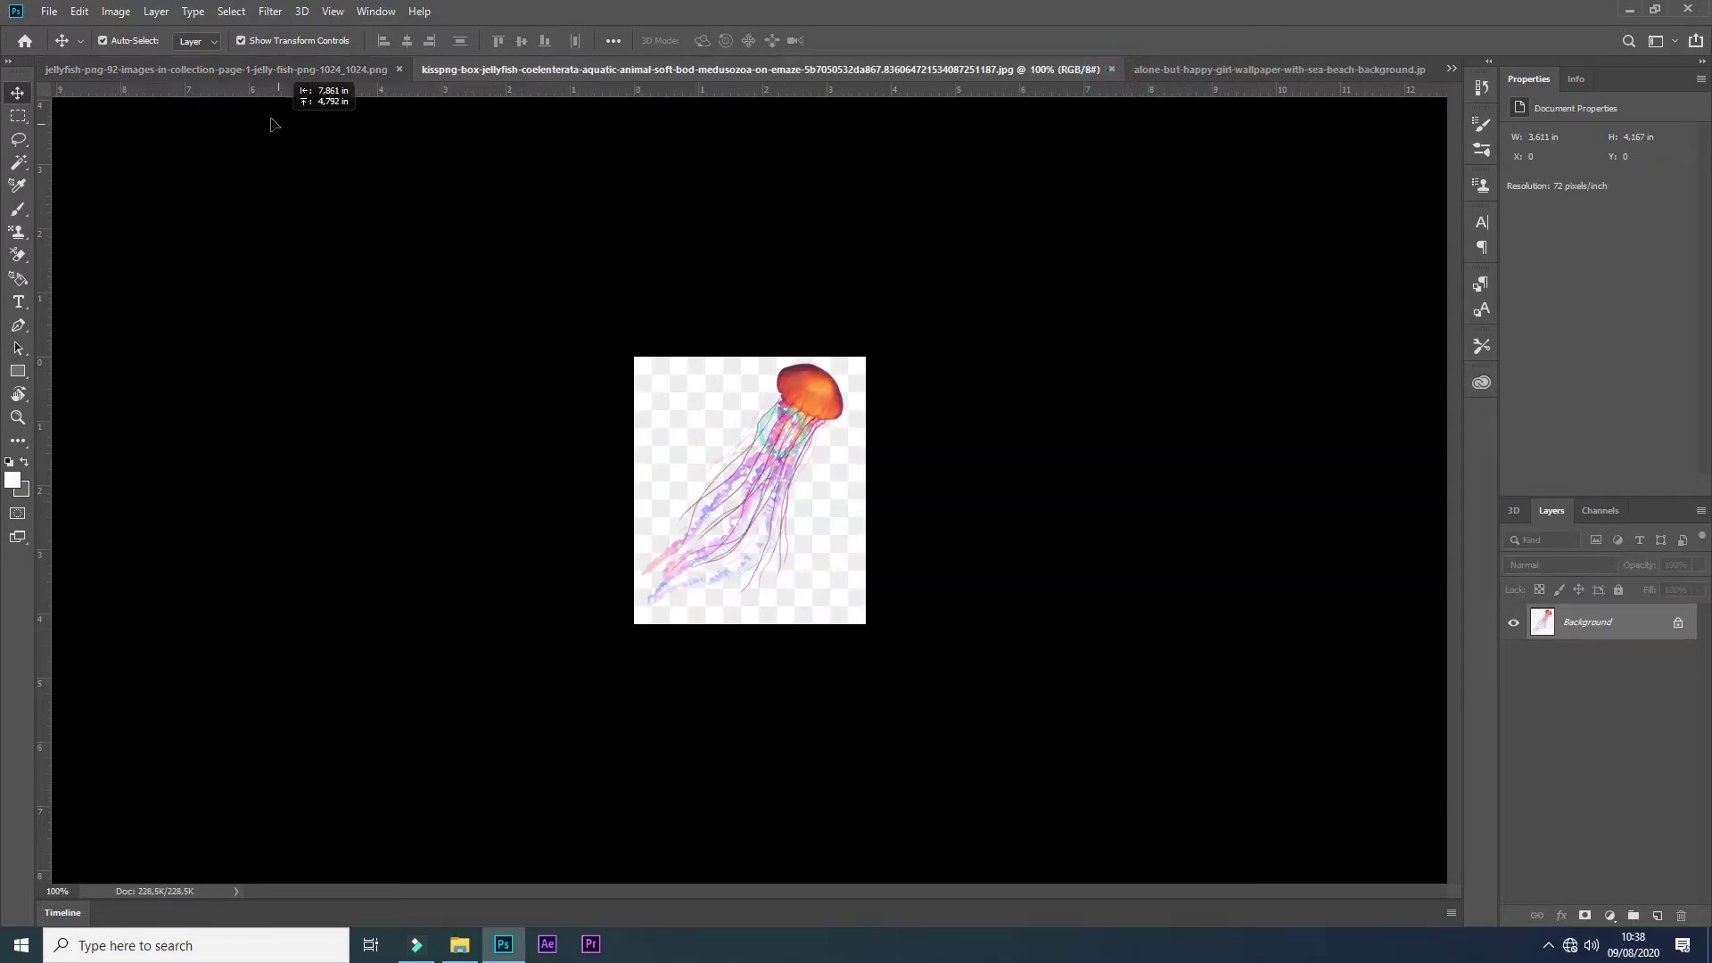
drag(206, 69, 614, 375)
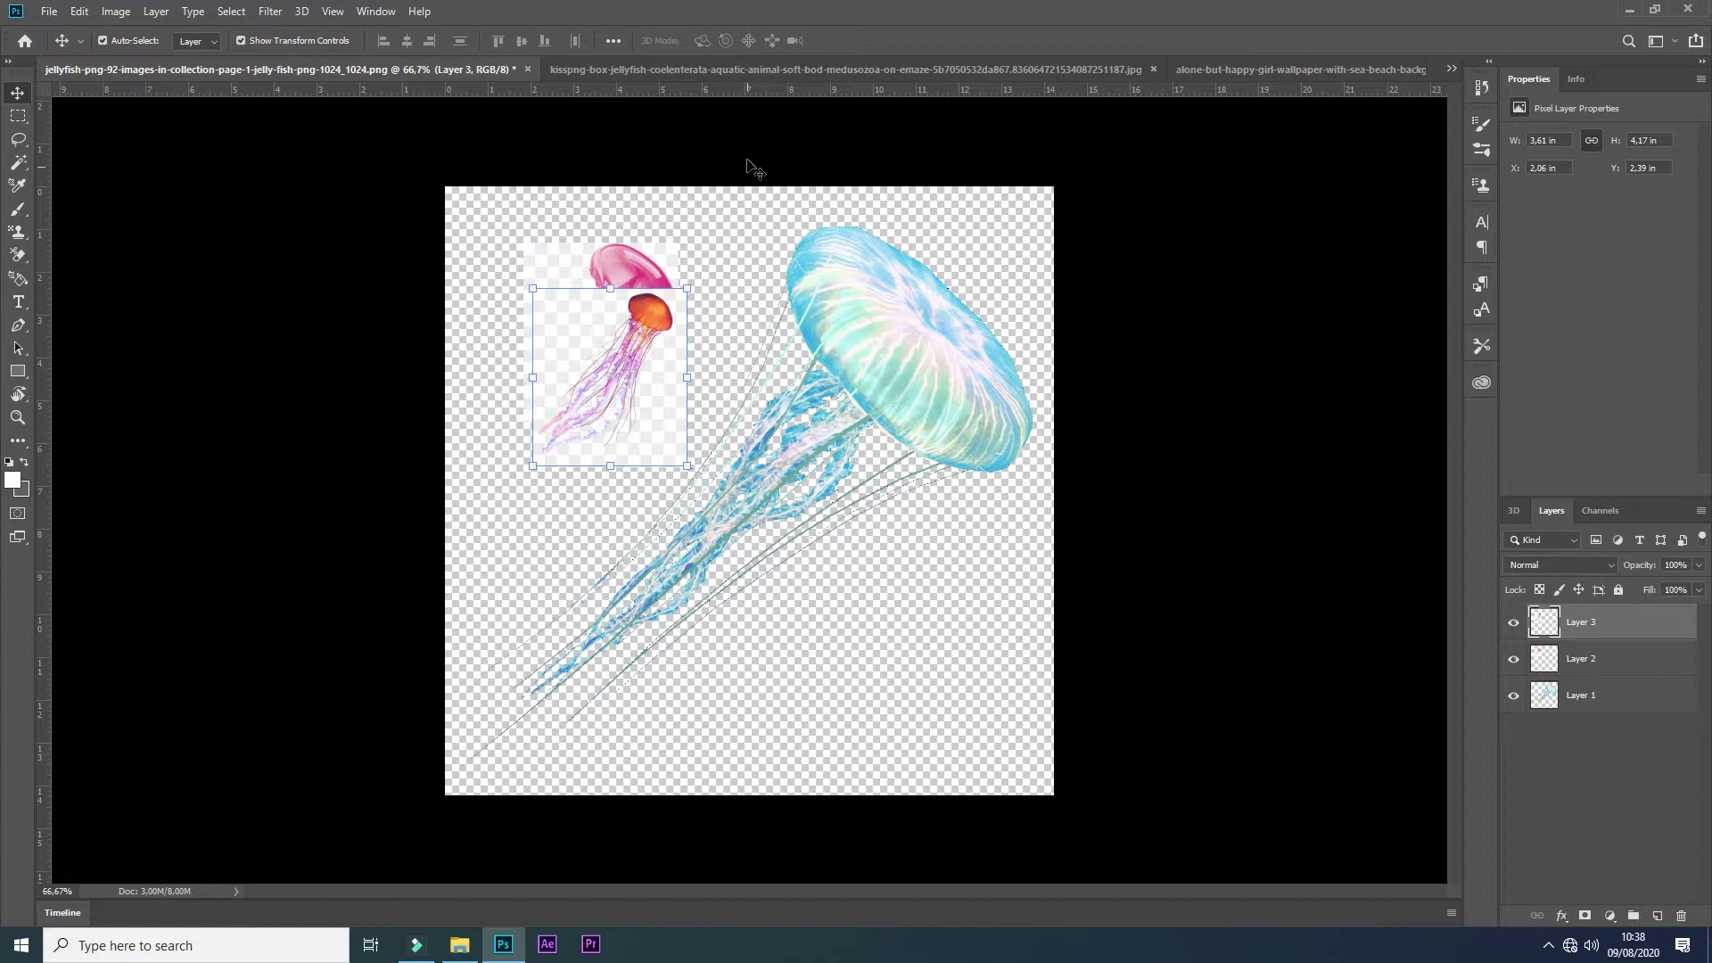
click(777, 69)
click(1110, 68)
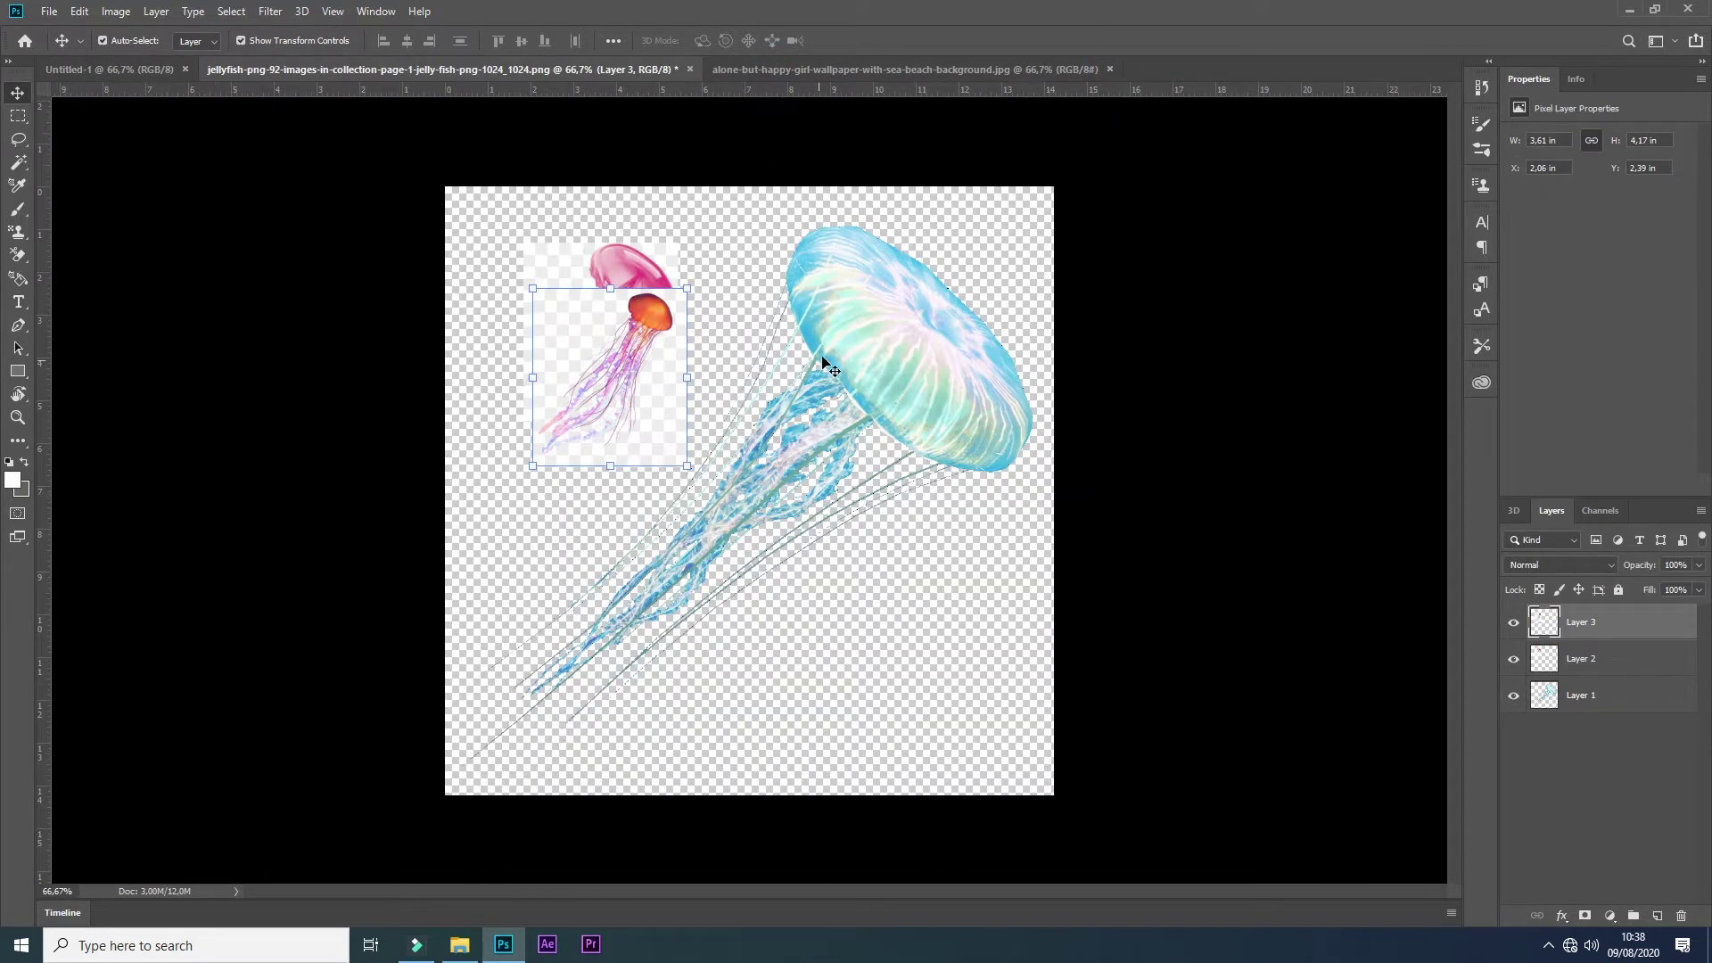
click(865, 328)
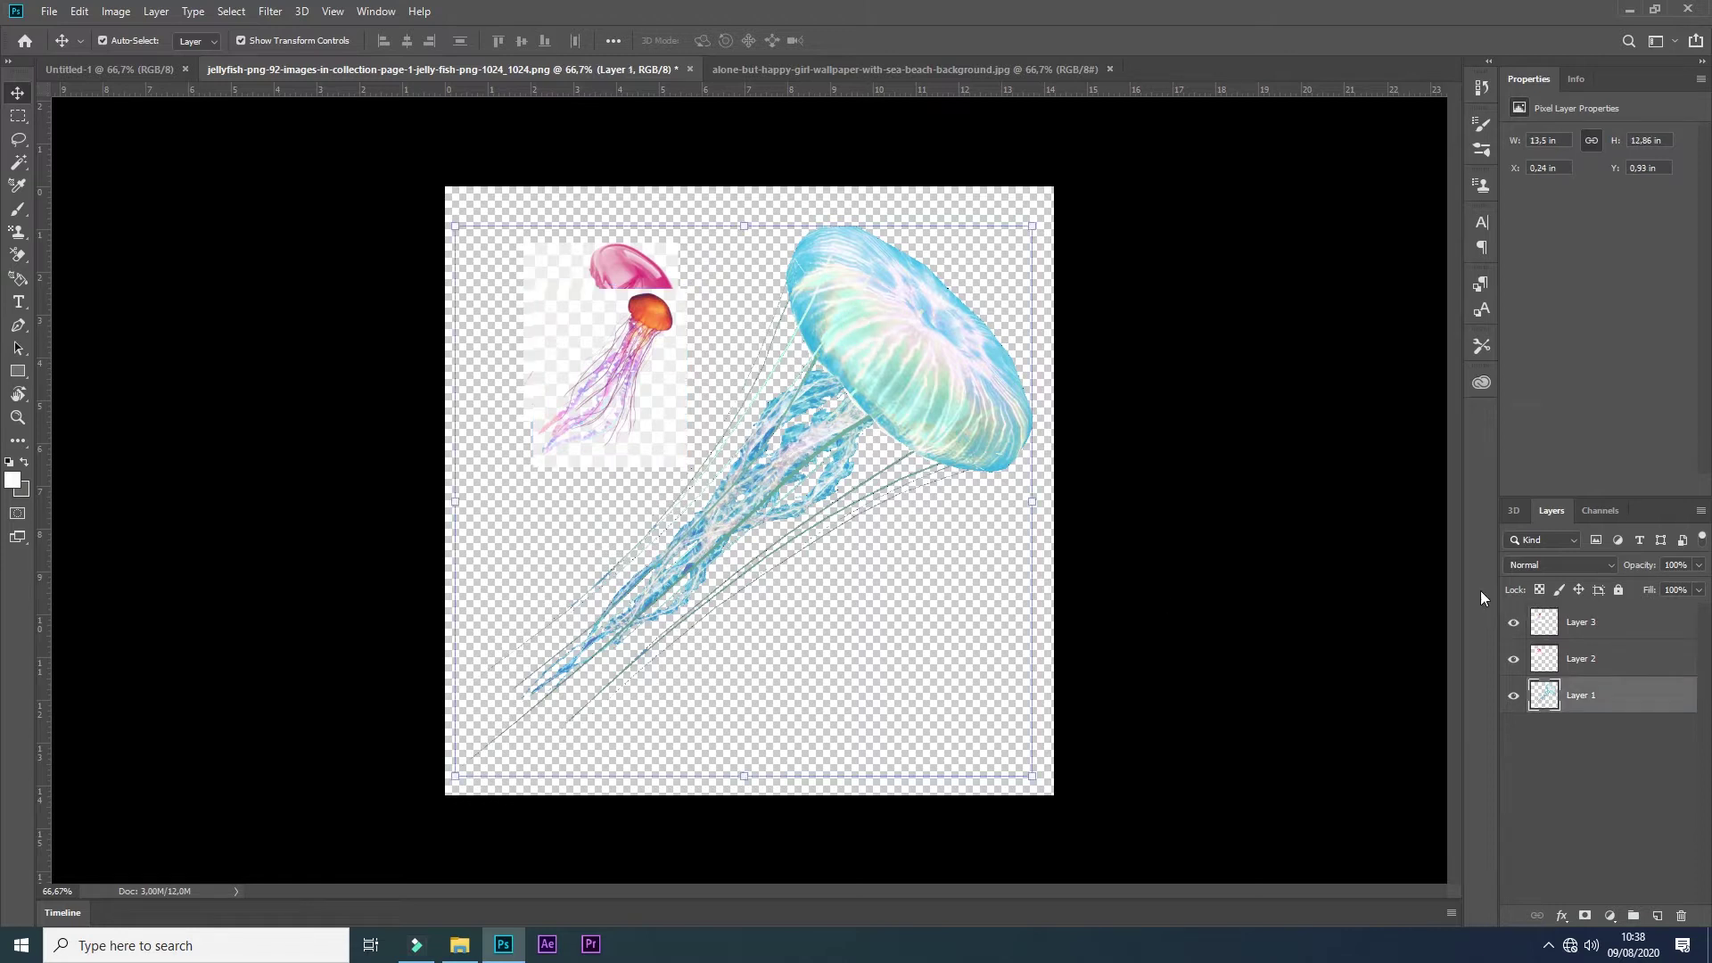
Step: Hide the blue and pink jellyfish layers and move the orange jellyfish lower
click(1513, 697)
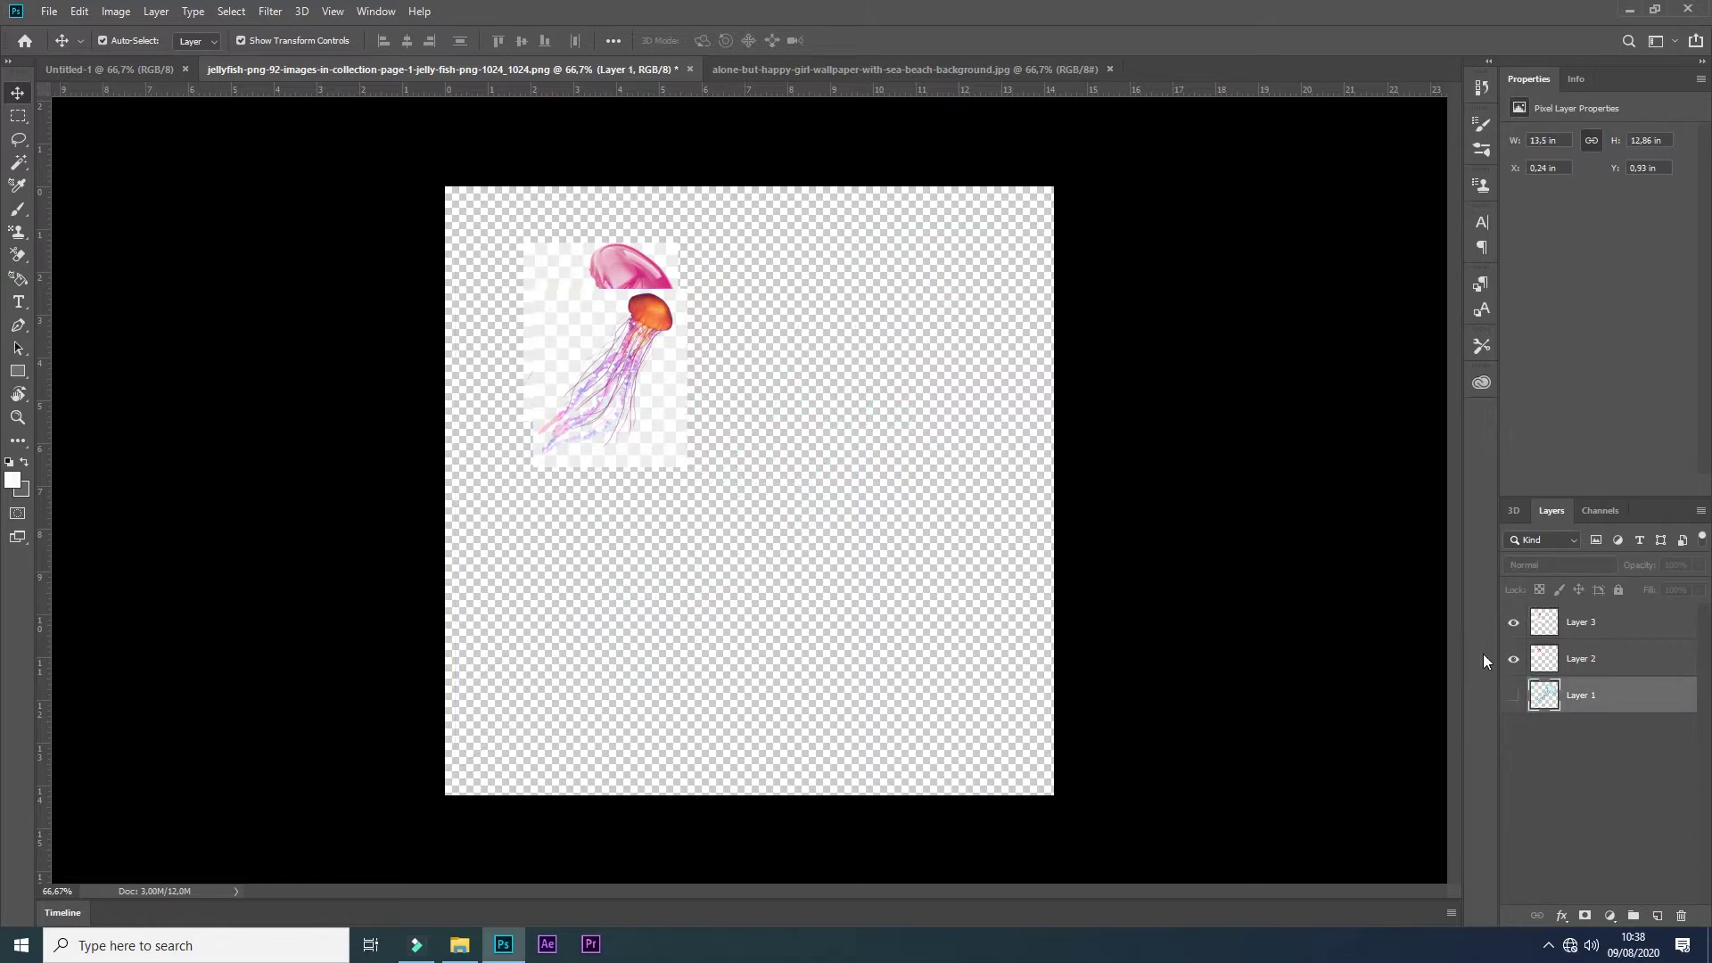
drag(632, 376, 669, 604)
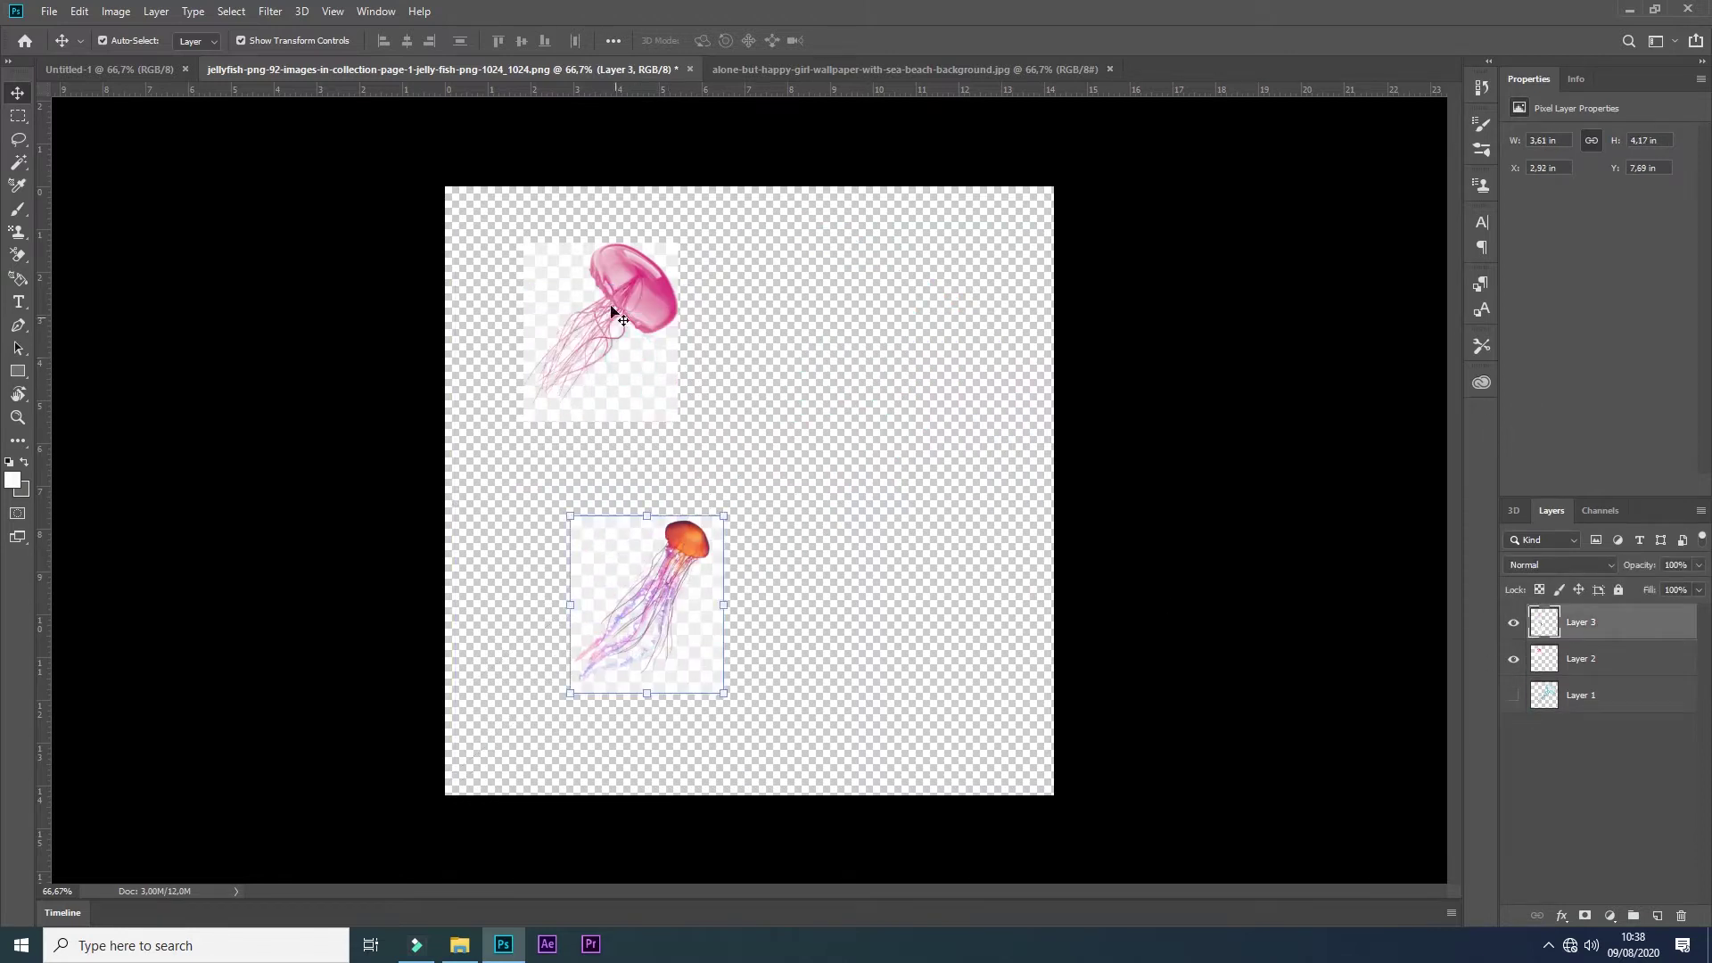
click(617, 312)
click(1513, 659)
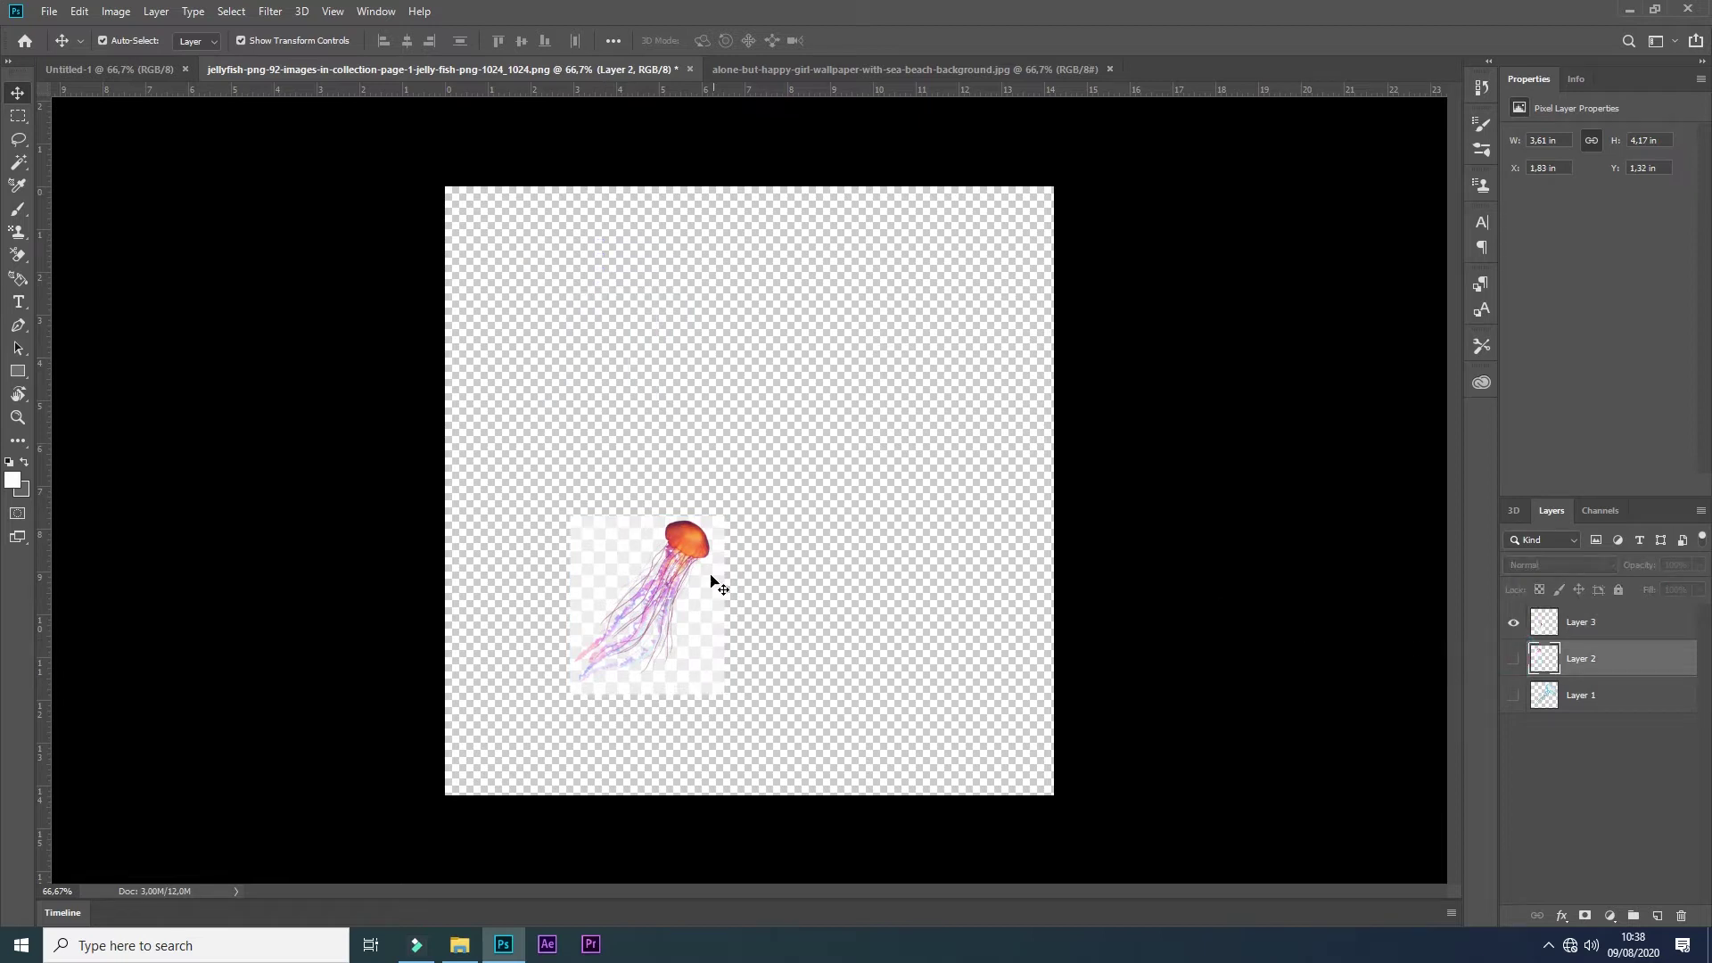
Step: Scale the orange jellyfish to about 315% and reposition it to fill the canvas
click(691, 582)
drag(724, 516, 990, 208)
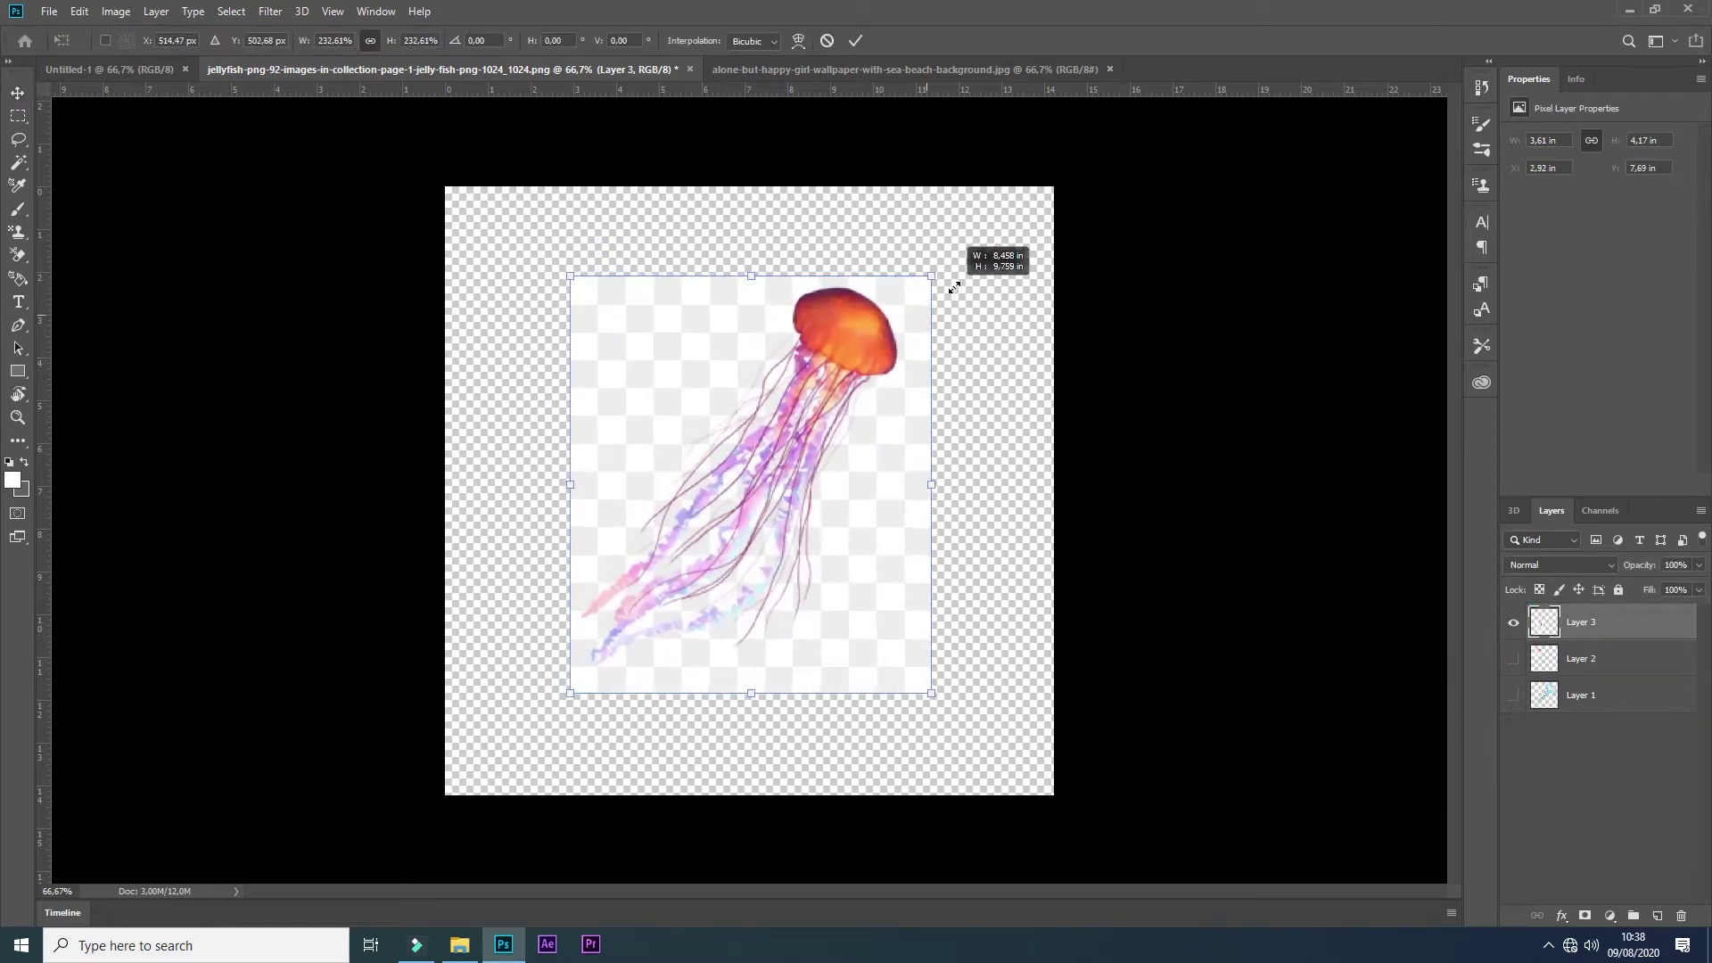
drag(695, 580, 601, 589)
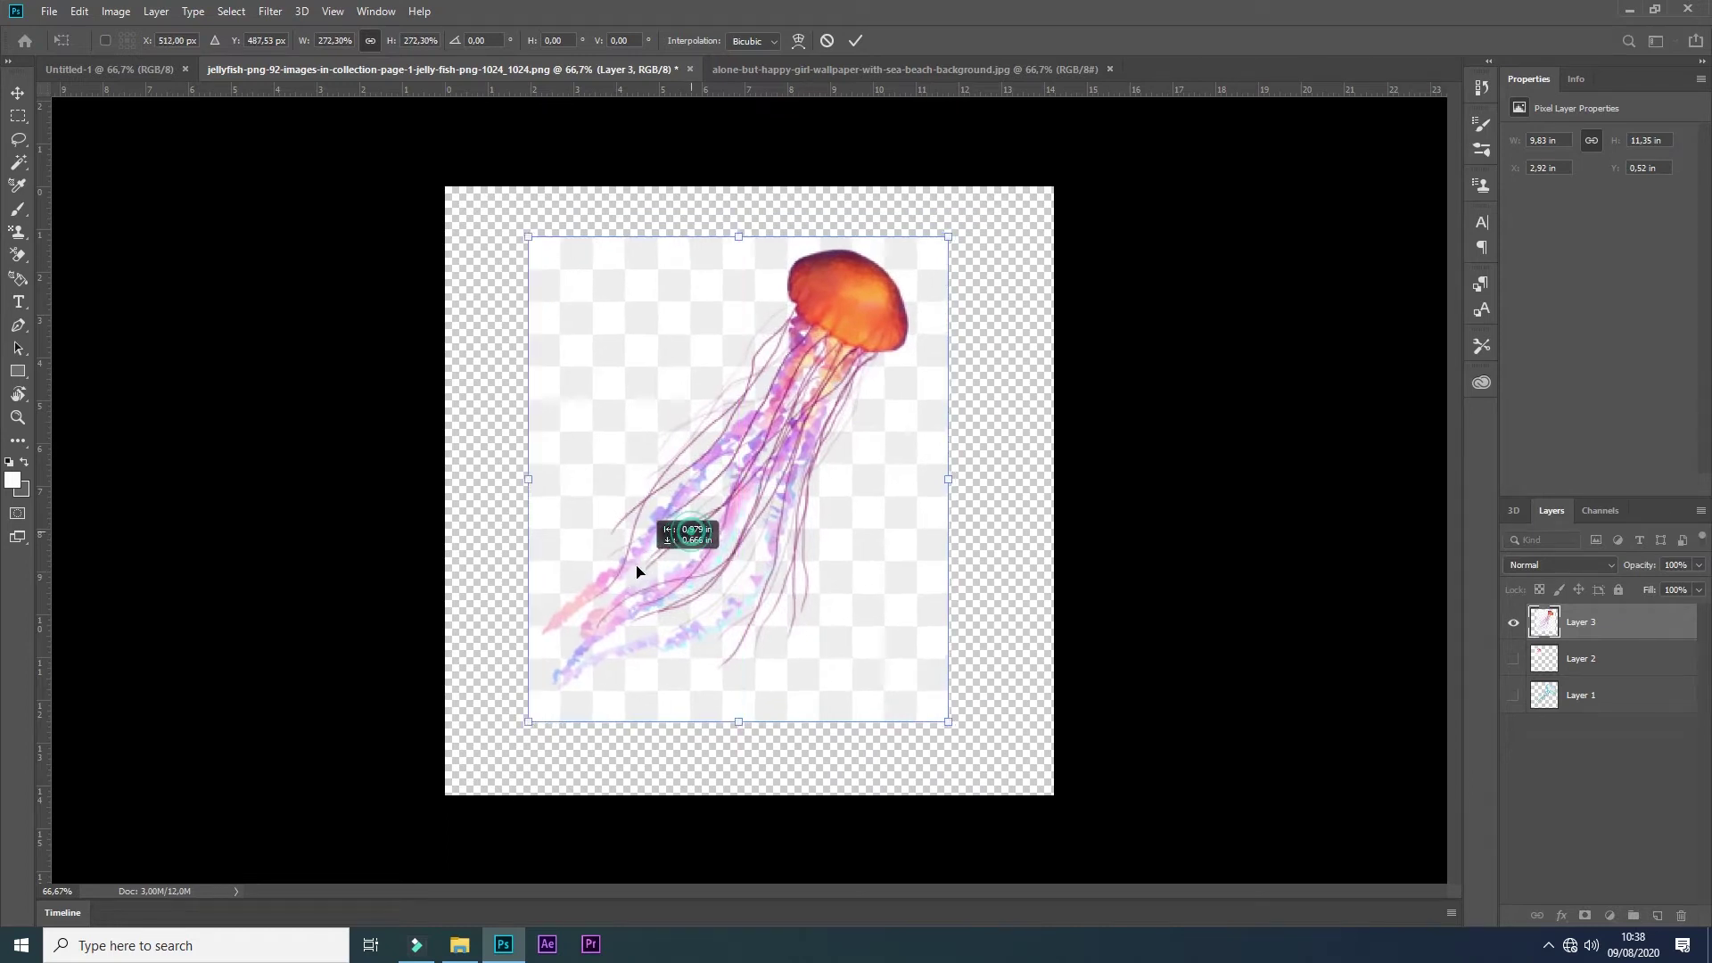
drag(900, 262, 966, 184)
drag(748, 462, 746, 496)
key(Return)
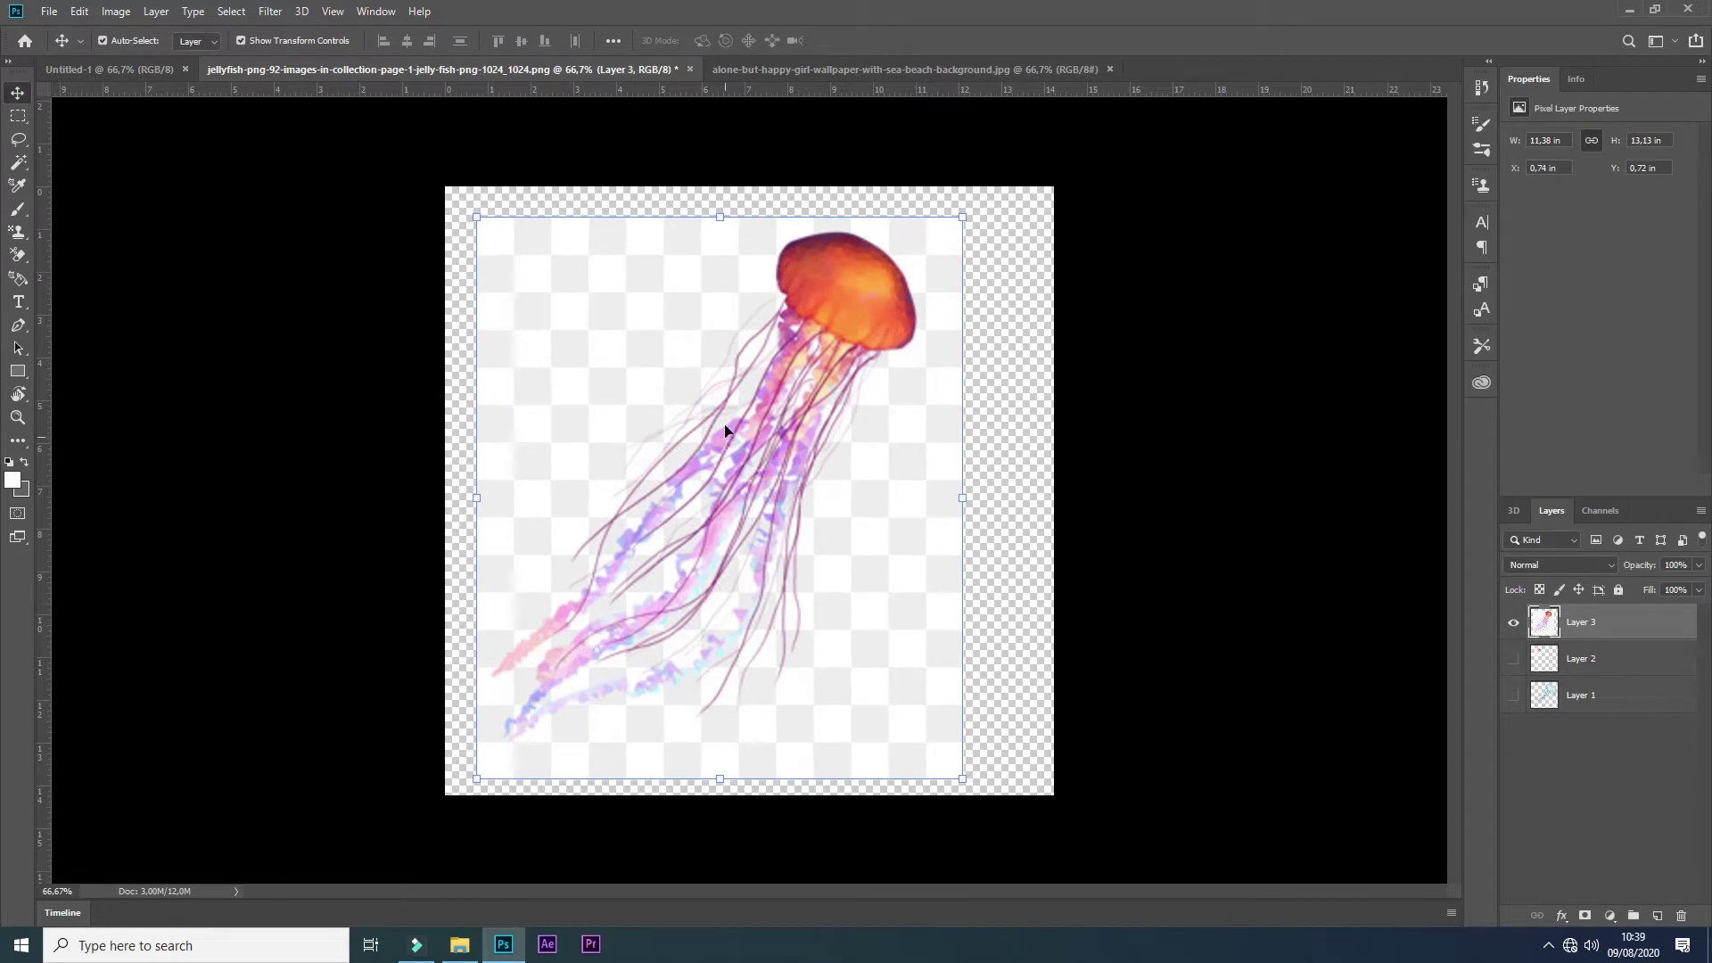
Step: Resize the jellyfish image to about 24 inches wide with proportions linked
click(116, 12)
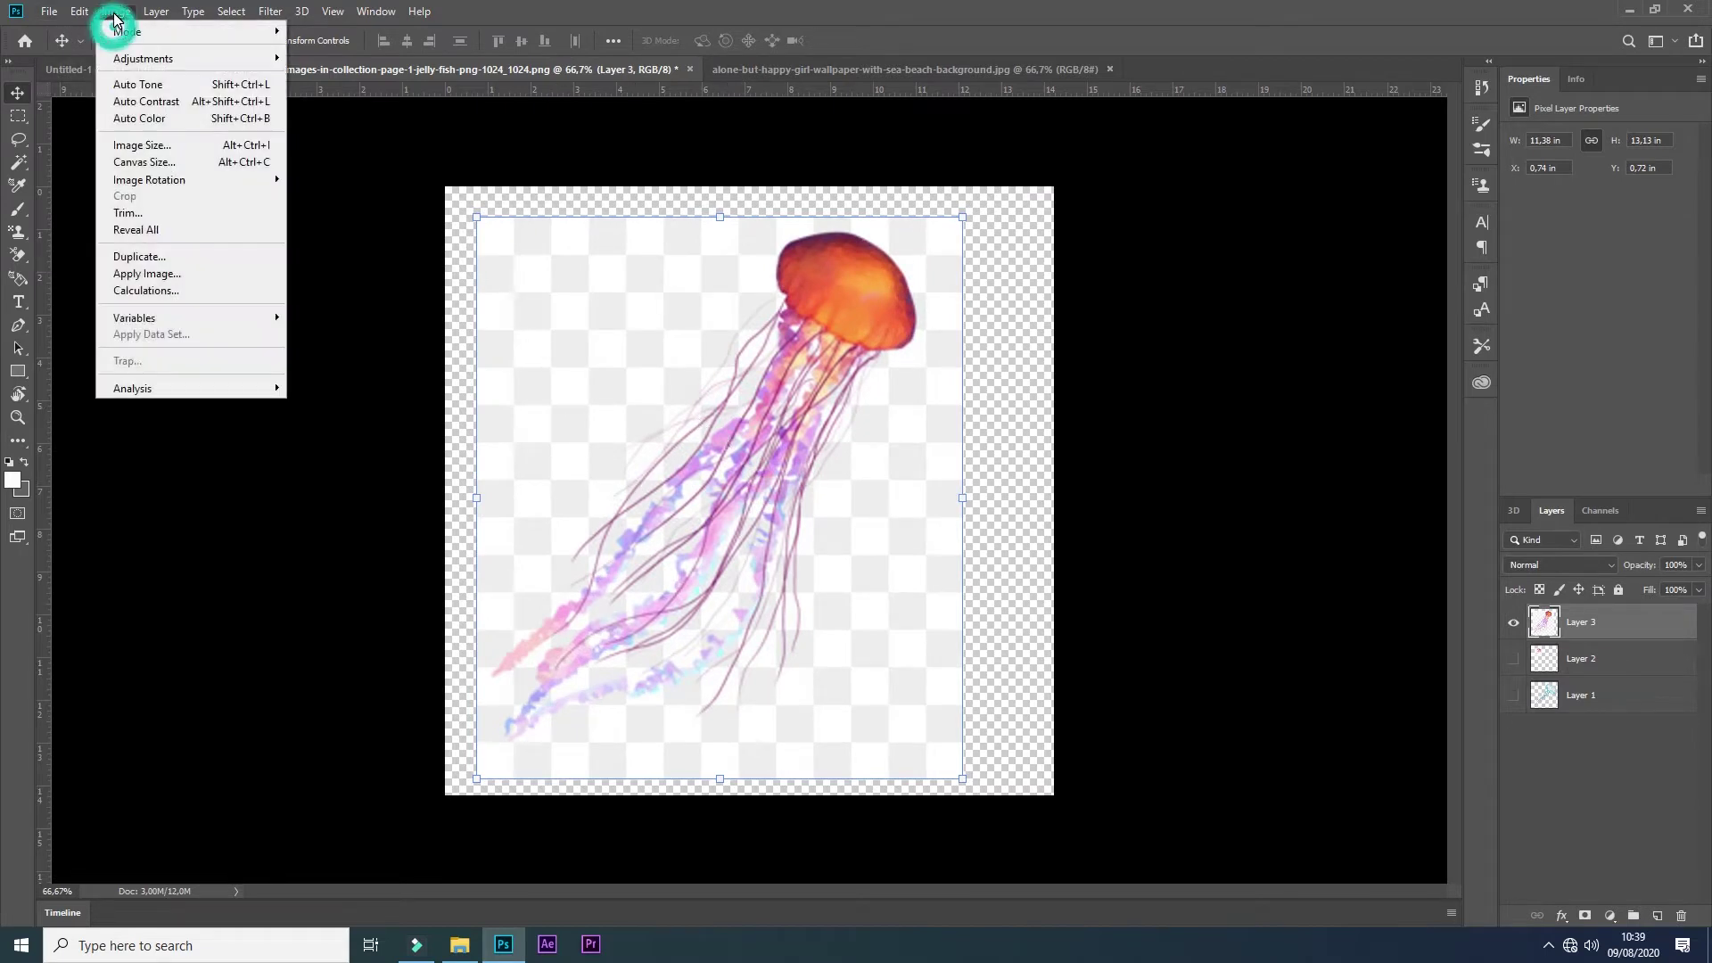
click(135, 144)
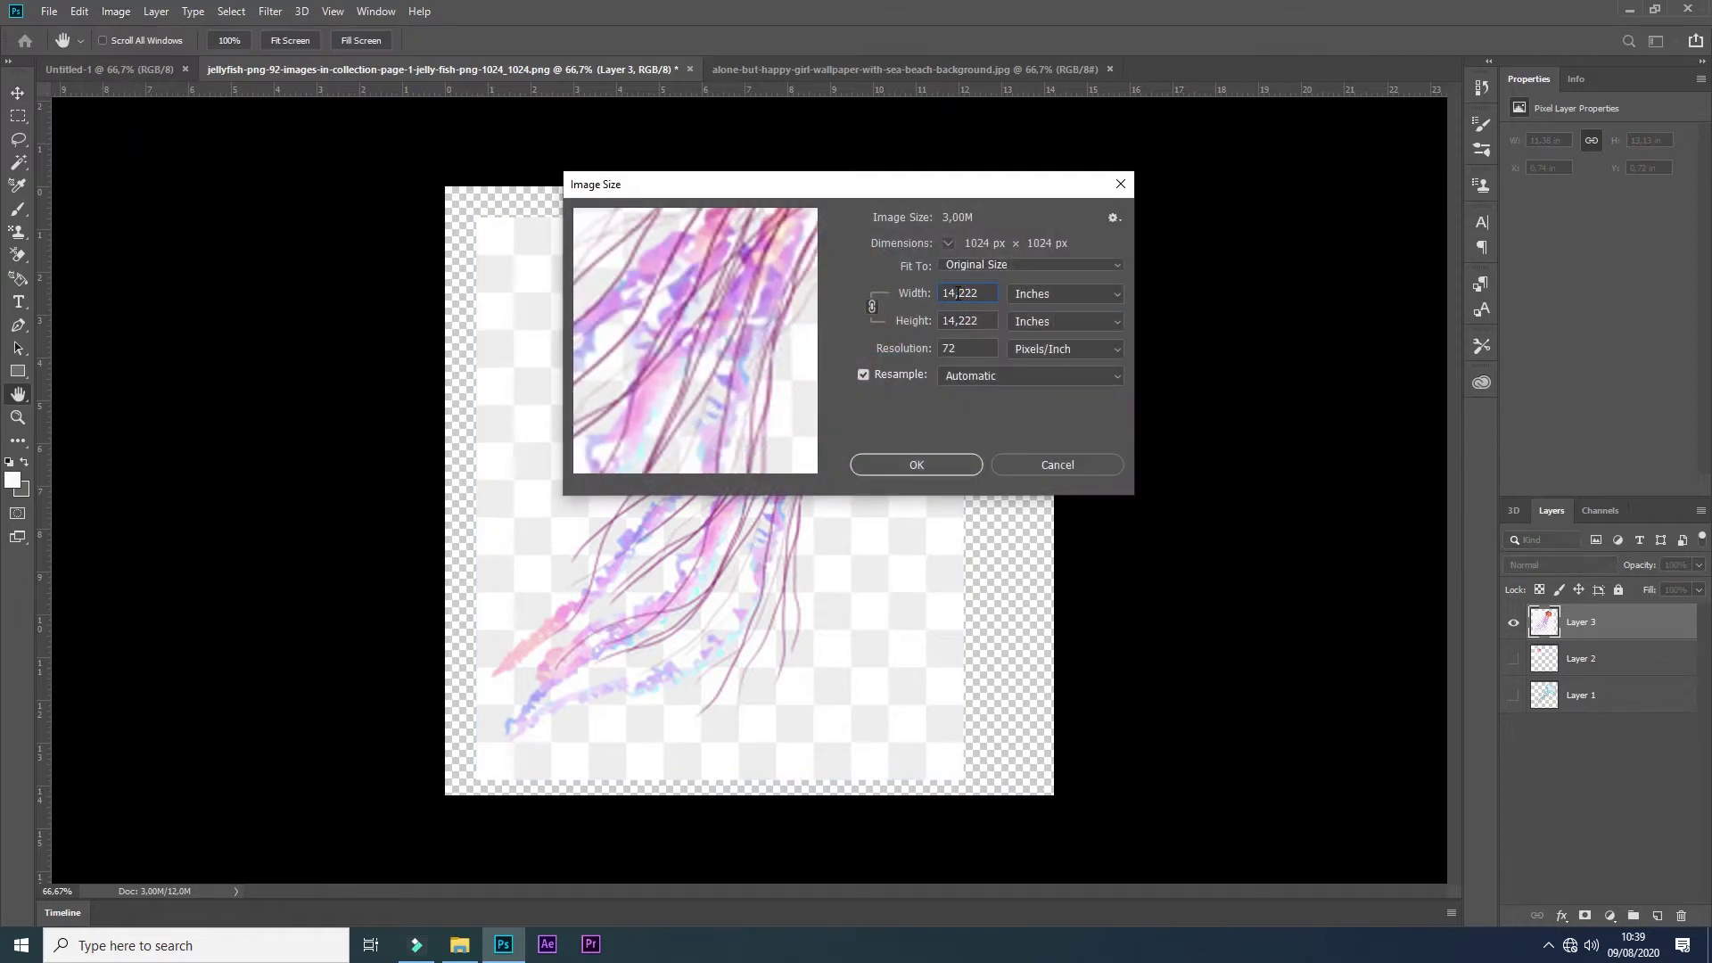
text(24)
click(919, 464)
Step: Switch to the Pen tool and zoom in close on the jellyfish tentacles
key(v)
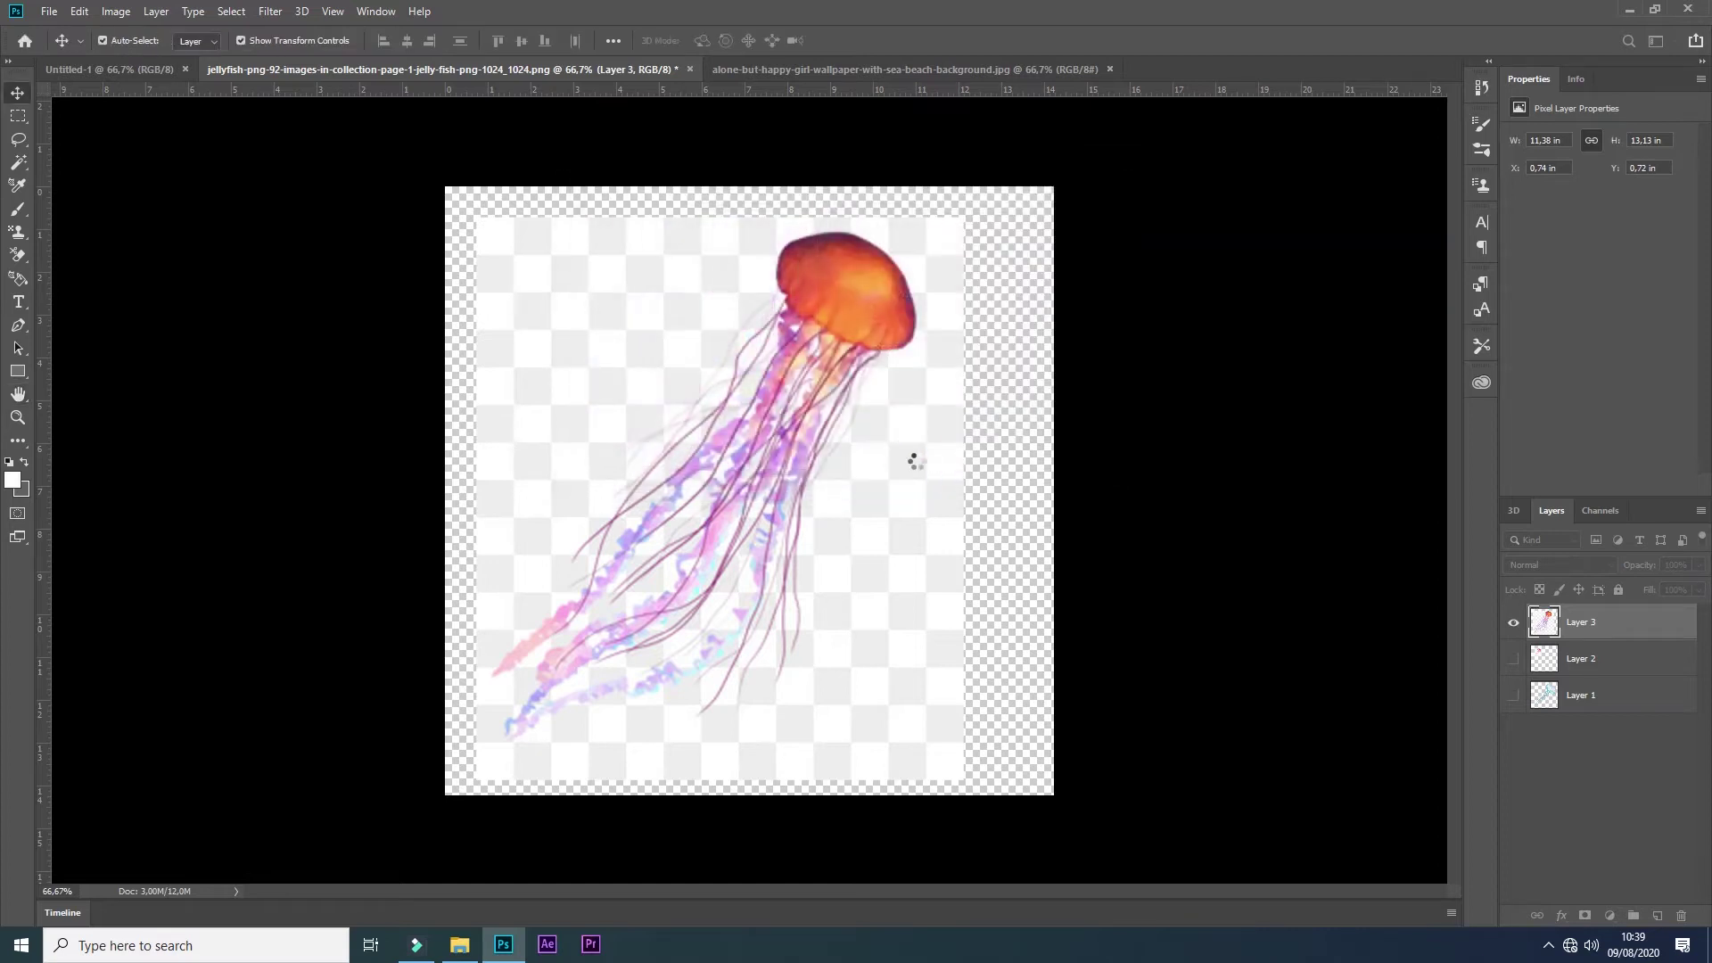
scroll(691, 519, down, 3)
scroll(691, 520, left, 2)
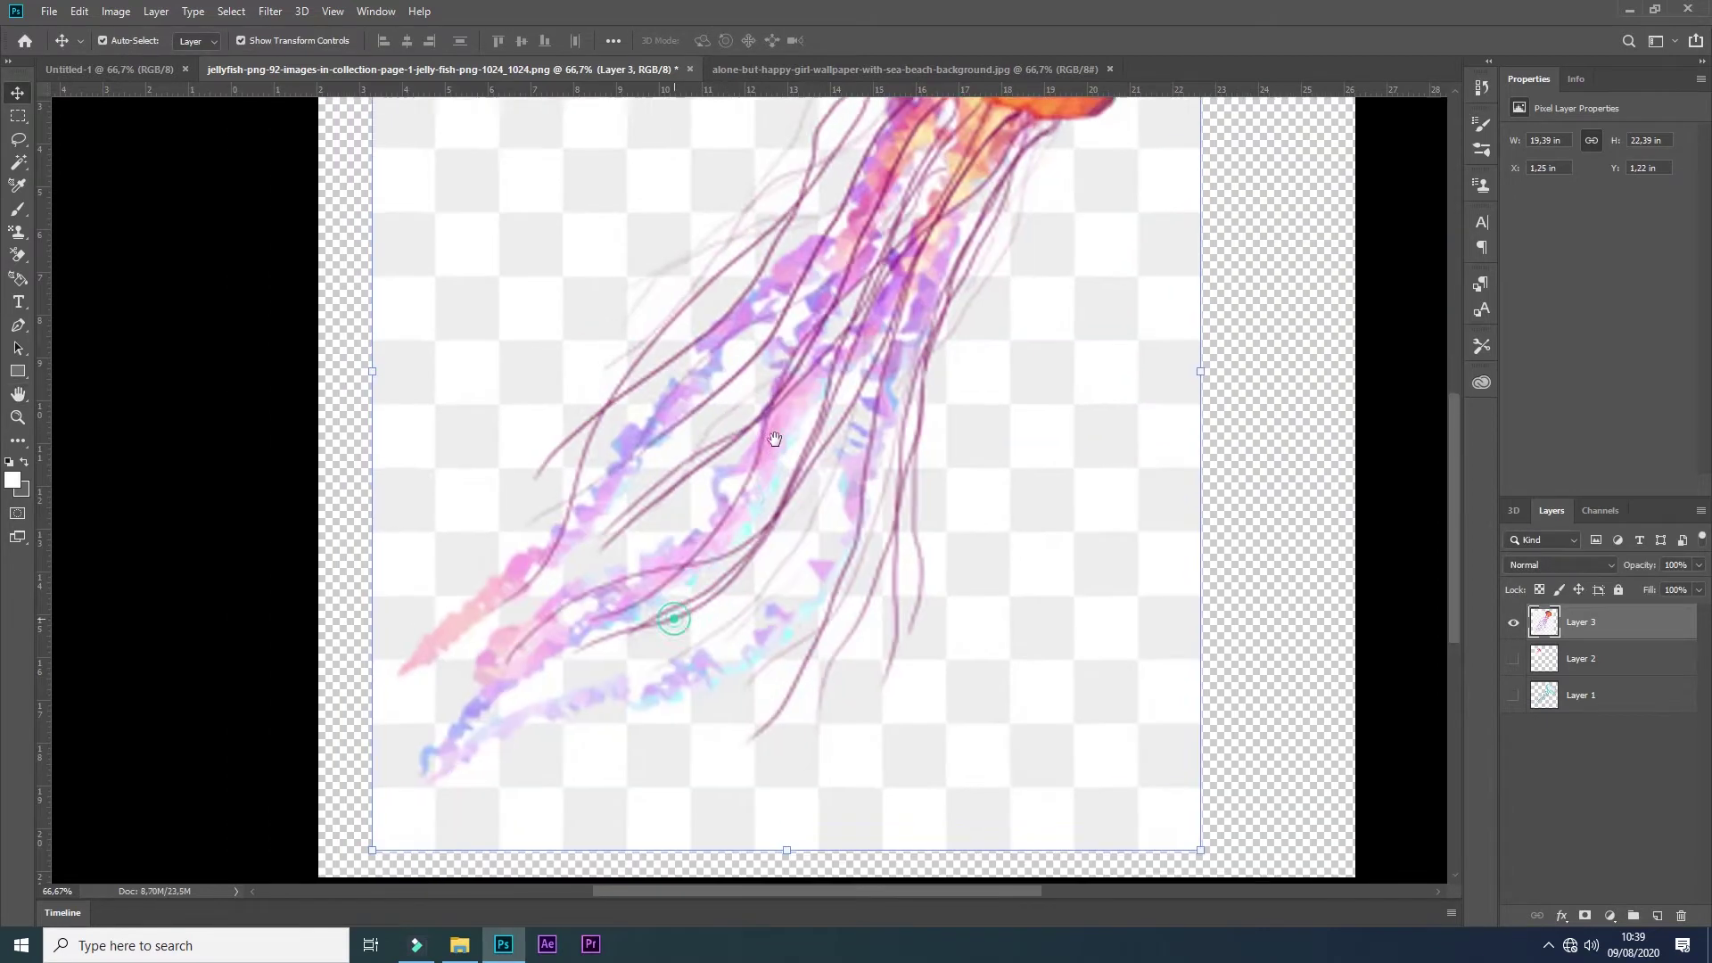
scroll(728, 530, down, 3)
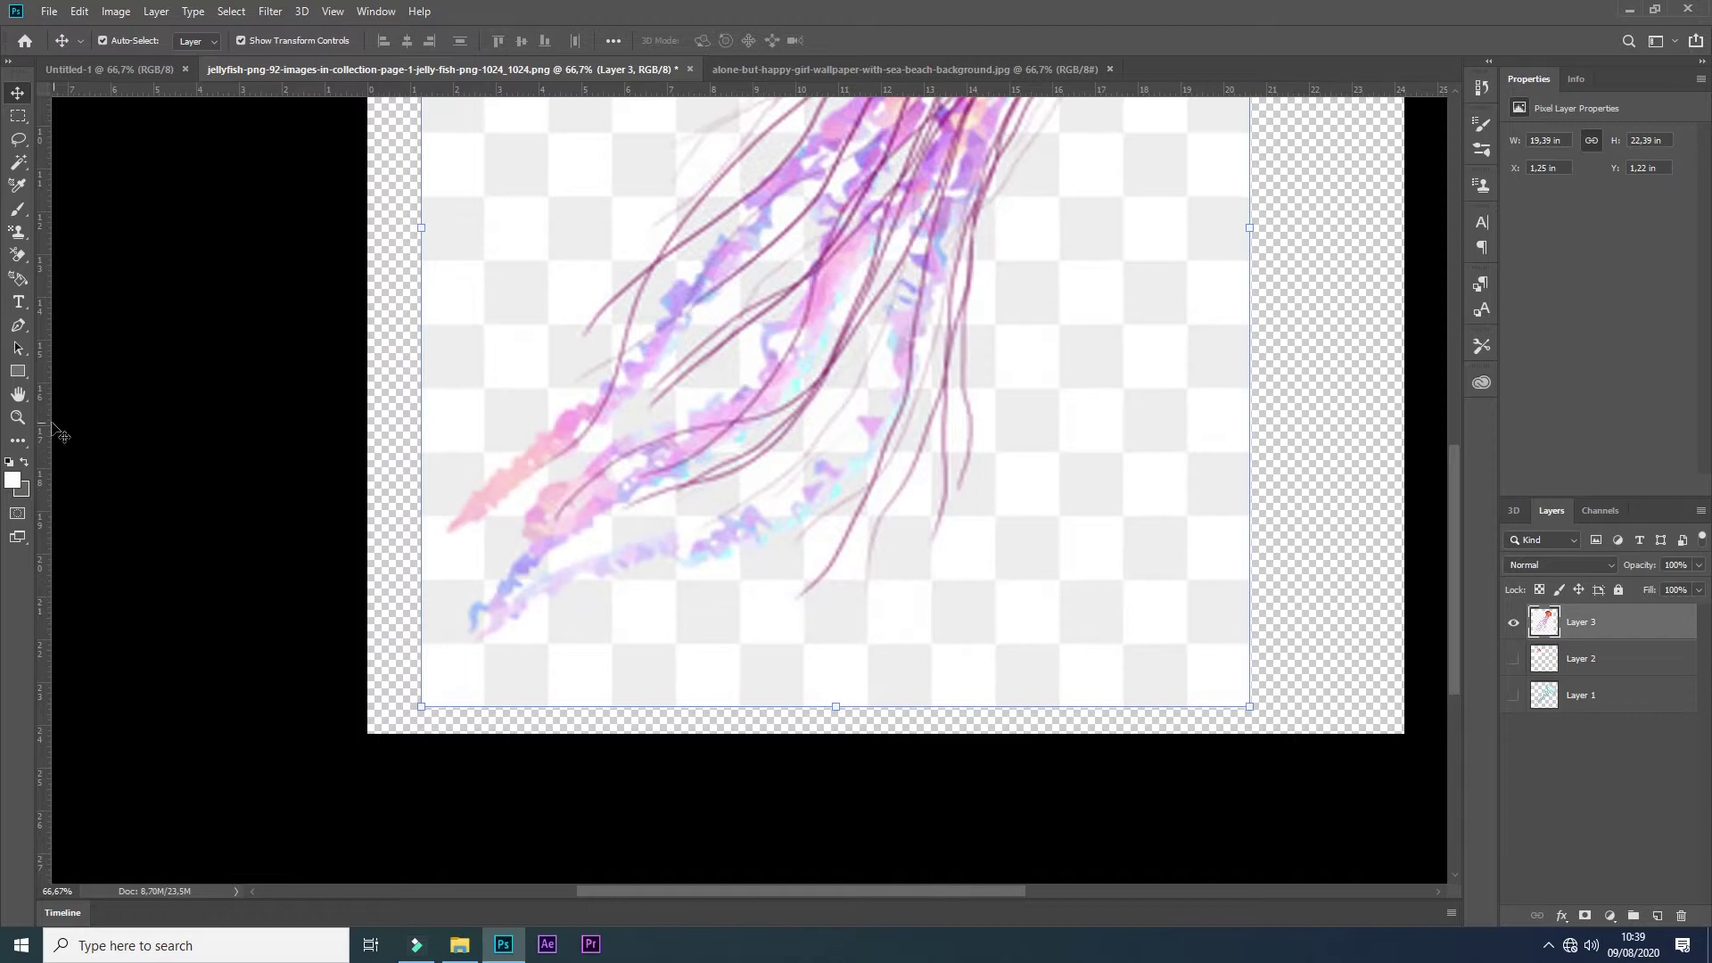
click(17, 328)
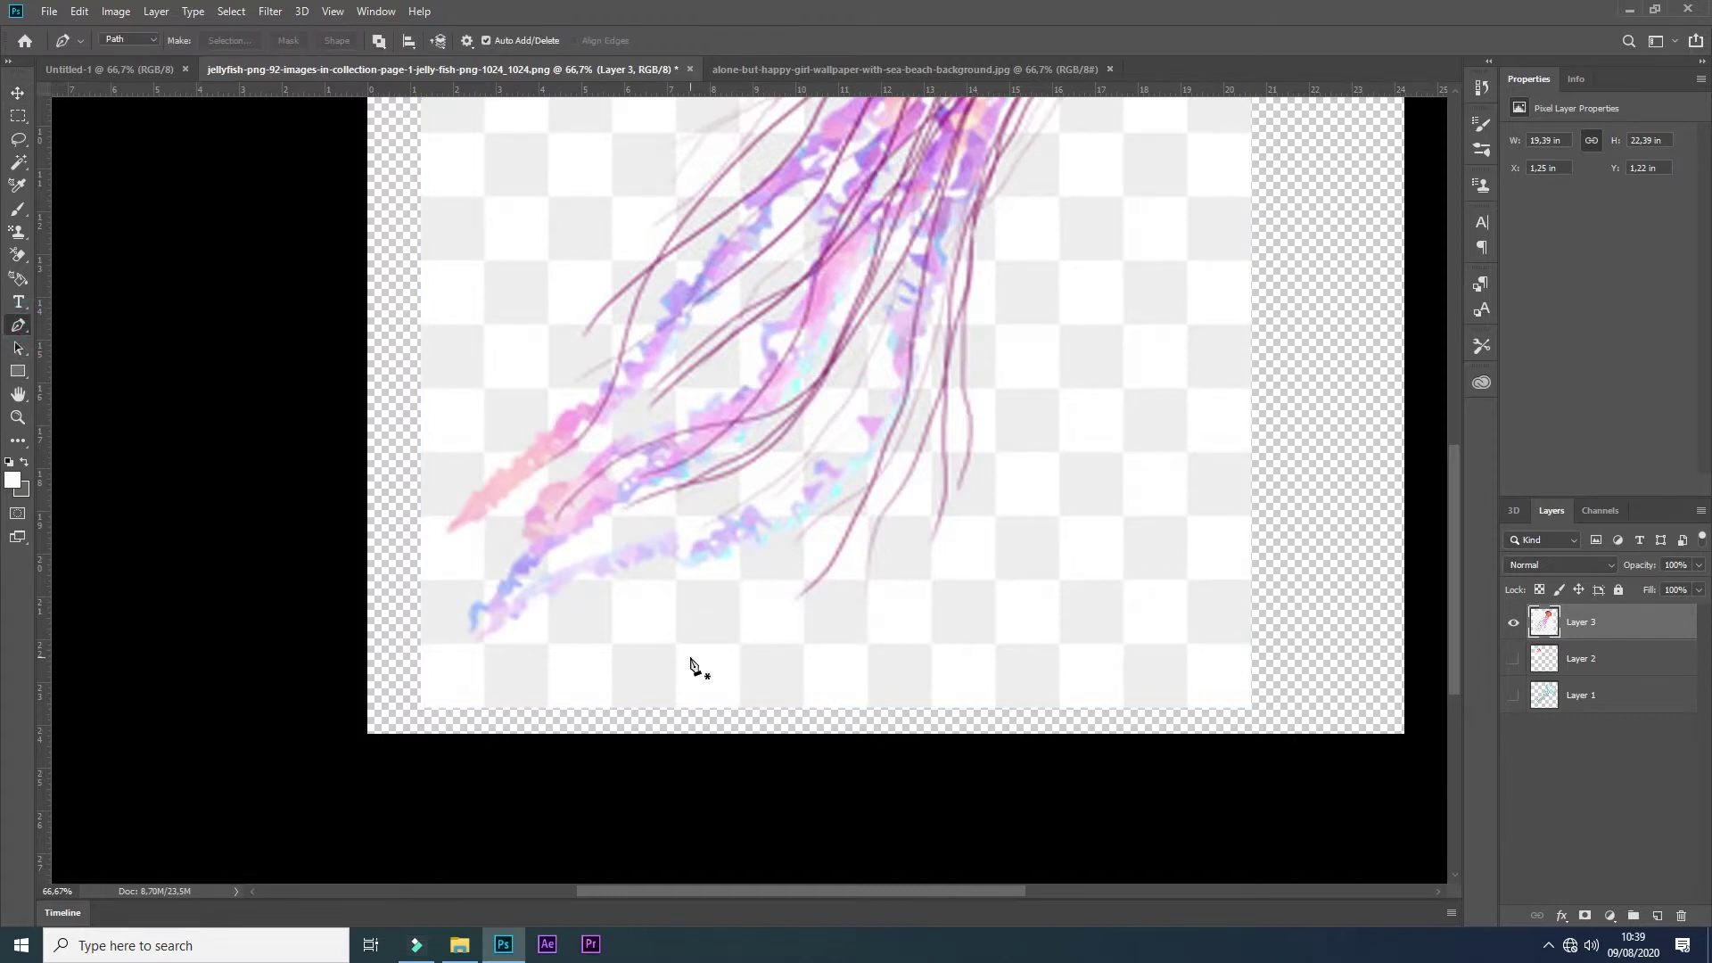
key(ctrl+plus)
key(ctrl+plus)
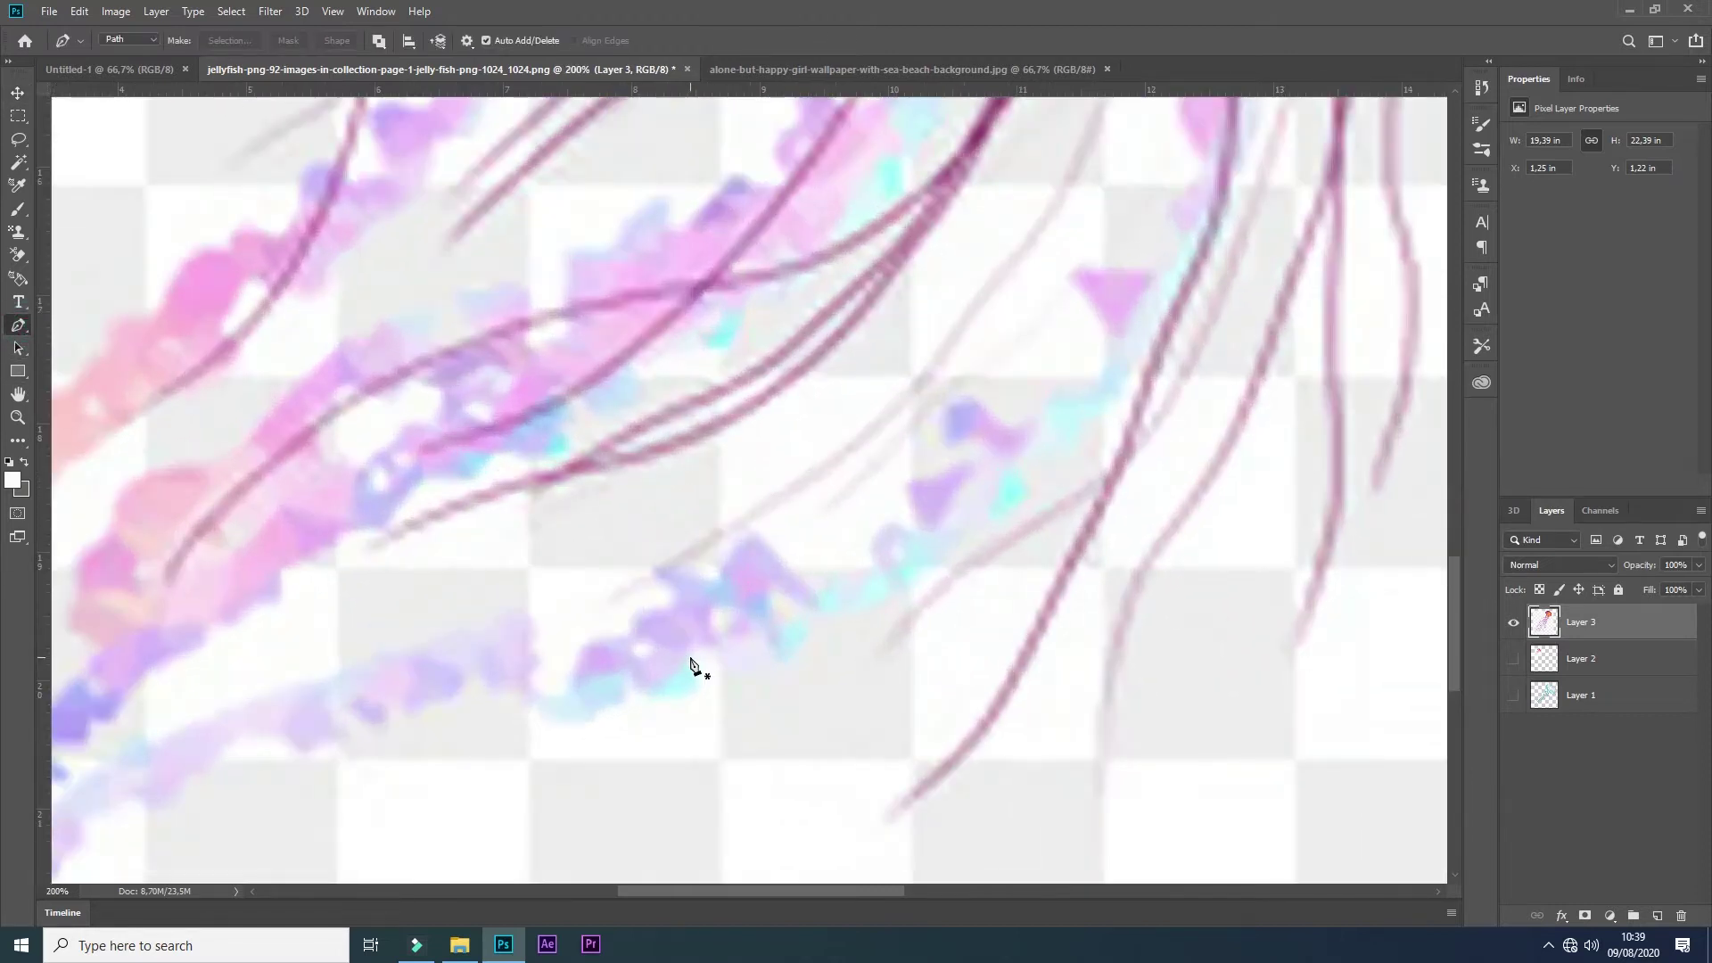
scroll(691, 665, left, 5)
scroll(1024, 394, down, 2)
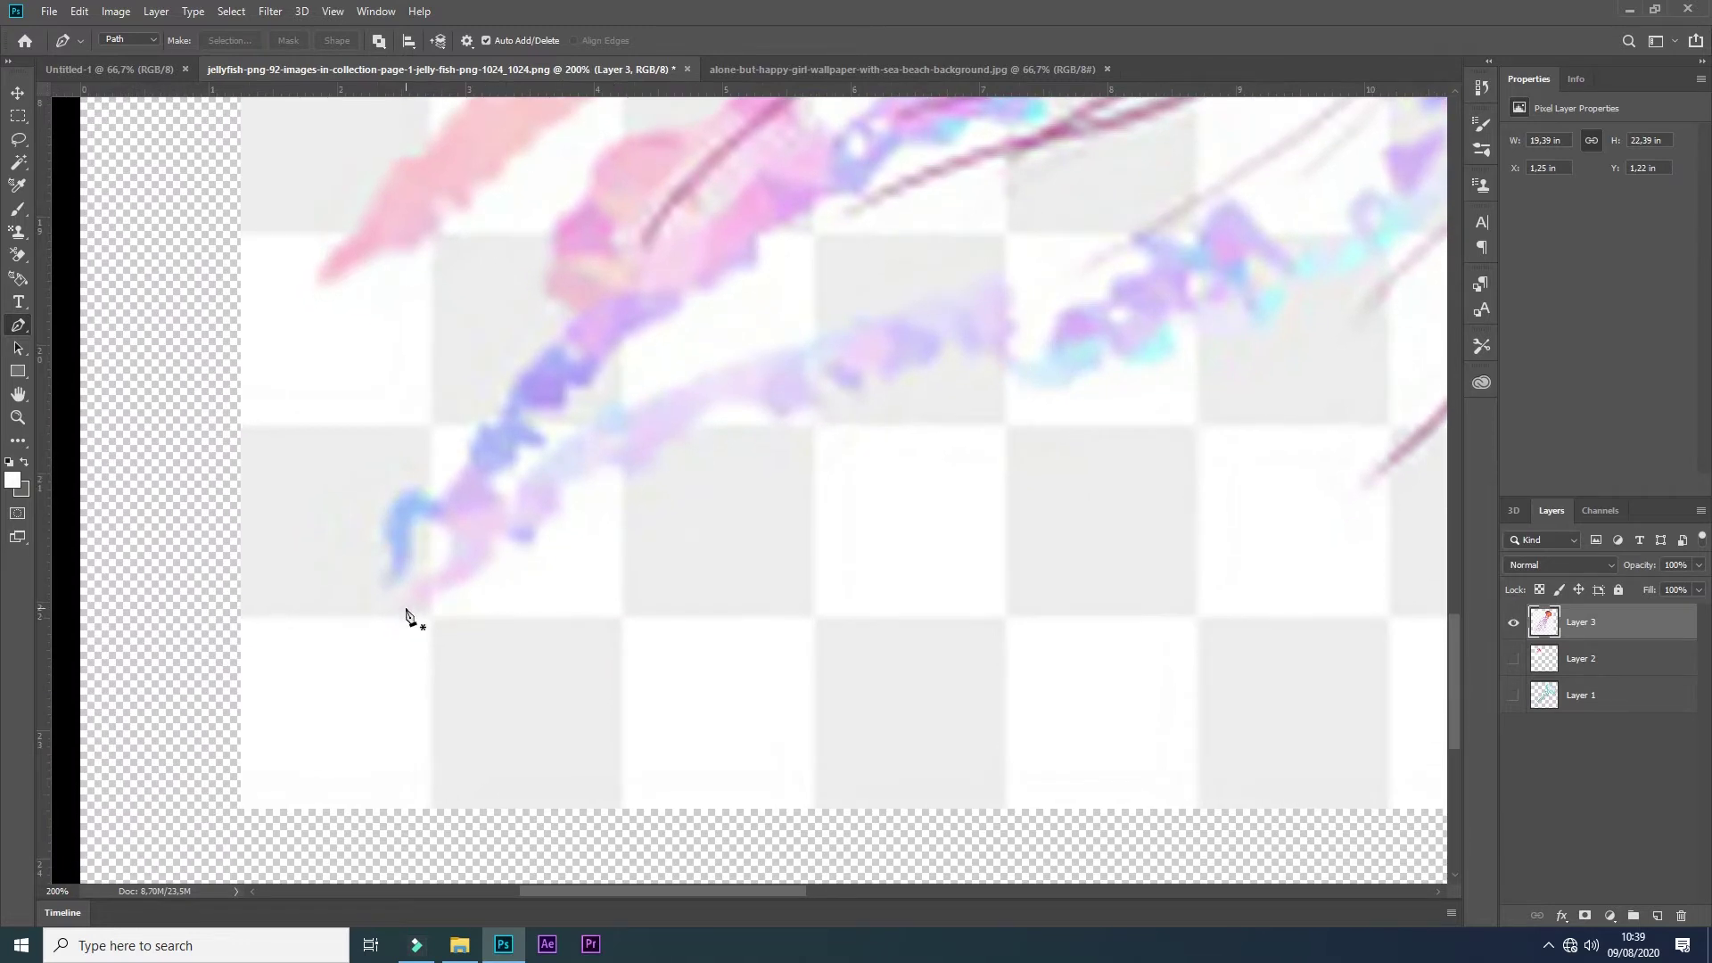
scroll(1173, 351, right, 5)
scroll(1173, 351, up, 2)
Step: Trace a pen path along the right tentacle edge and up around the bell
click(1015, 365)
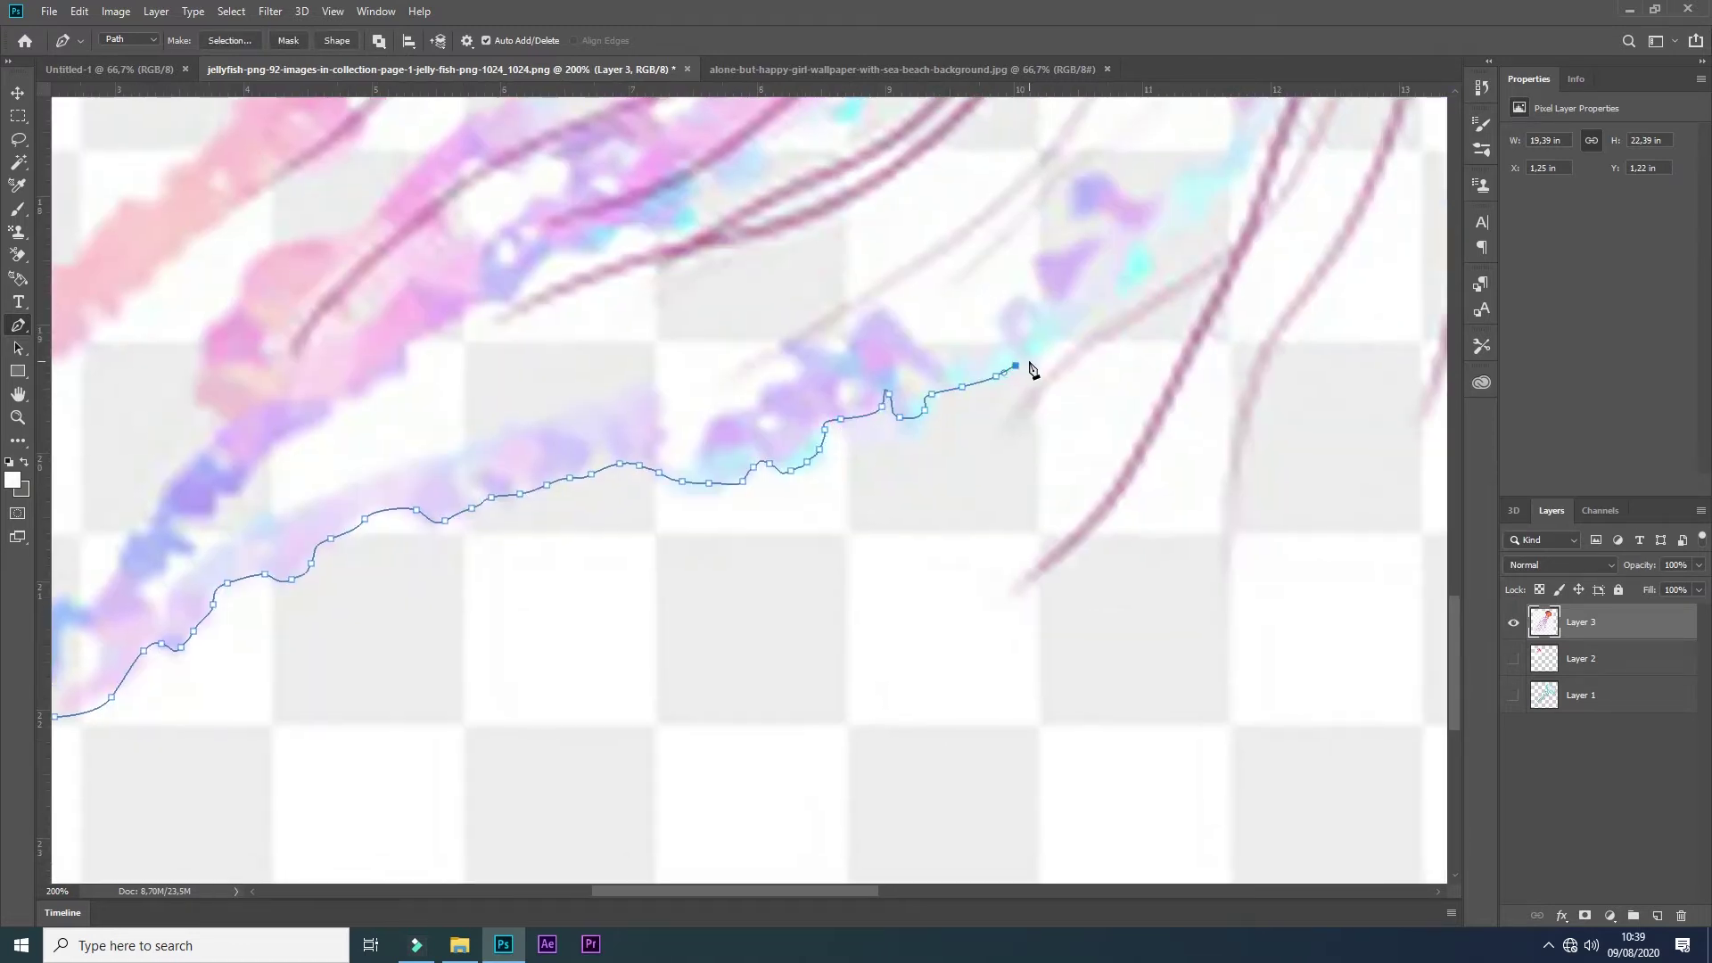
scroll(1194, 367, right, 5)
scroll(927, 321, up, 3)
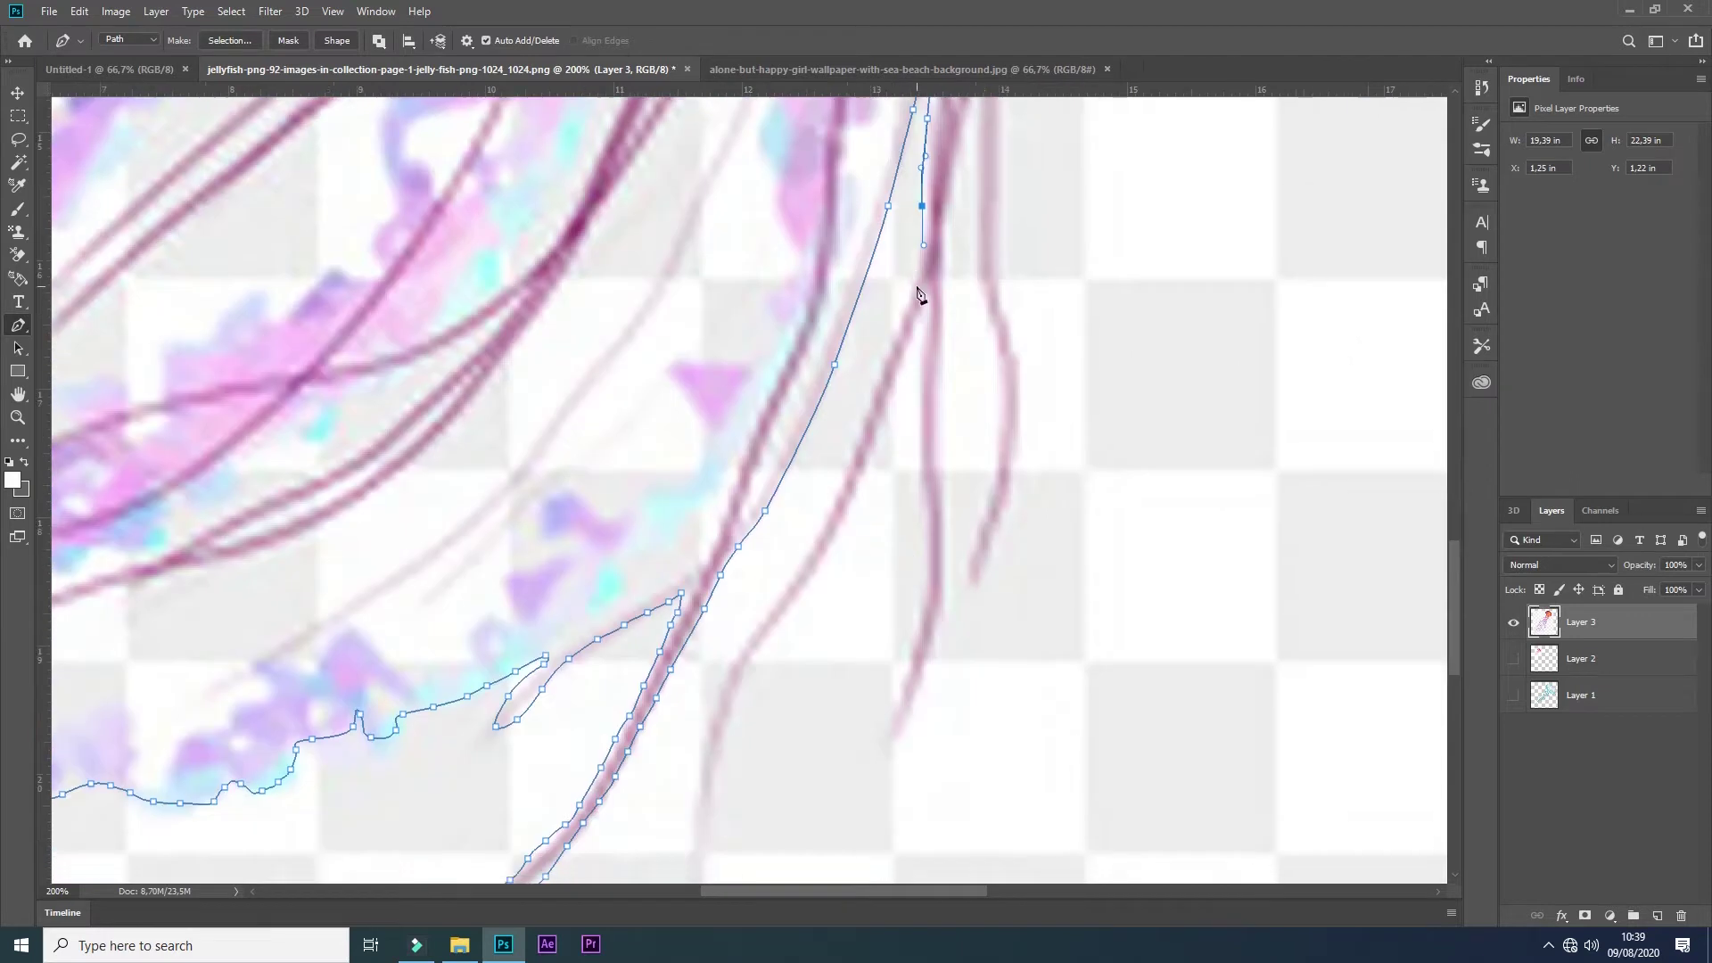
click(758, 363)
scroll(778, 321, down, 4)
click(783, 336)
scroll(783, 336, up, 5)
click(722, 362)
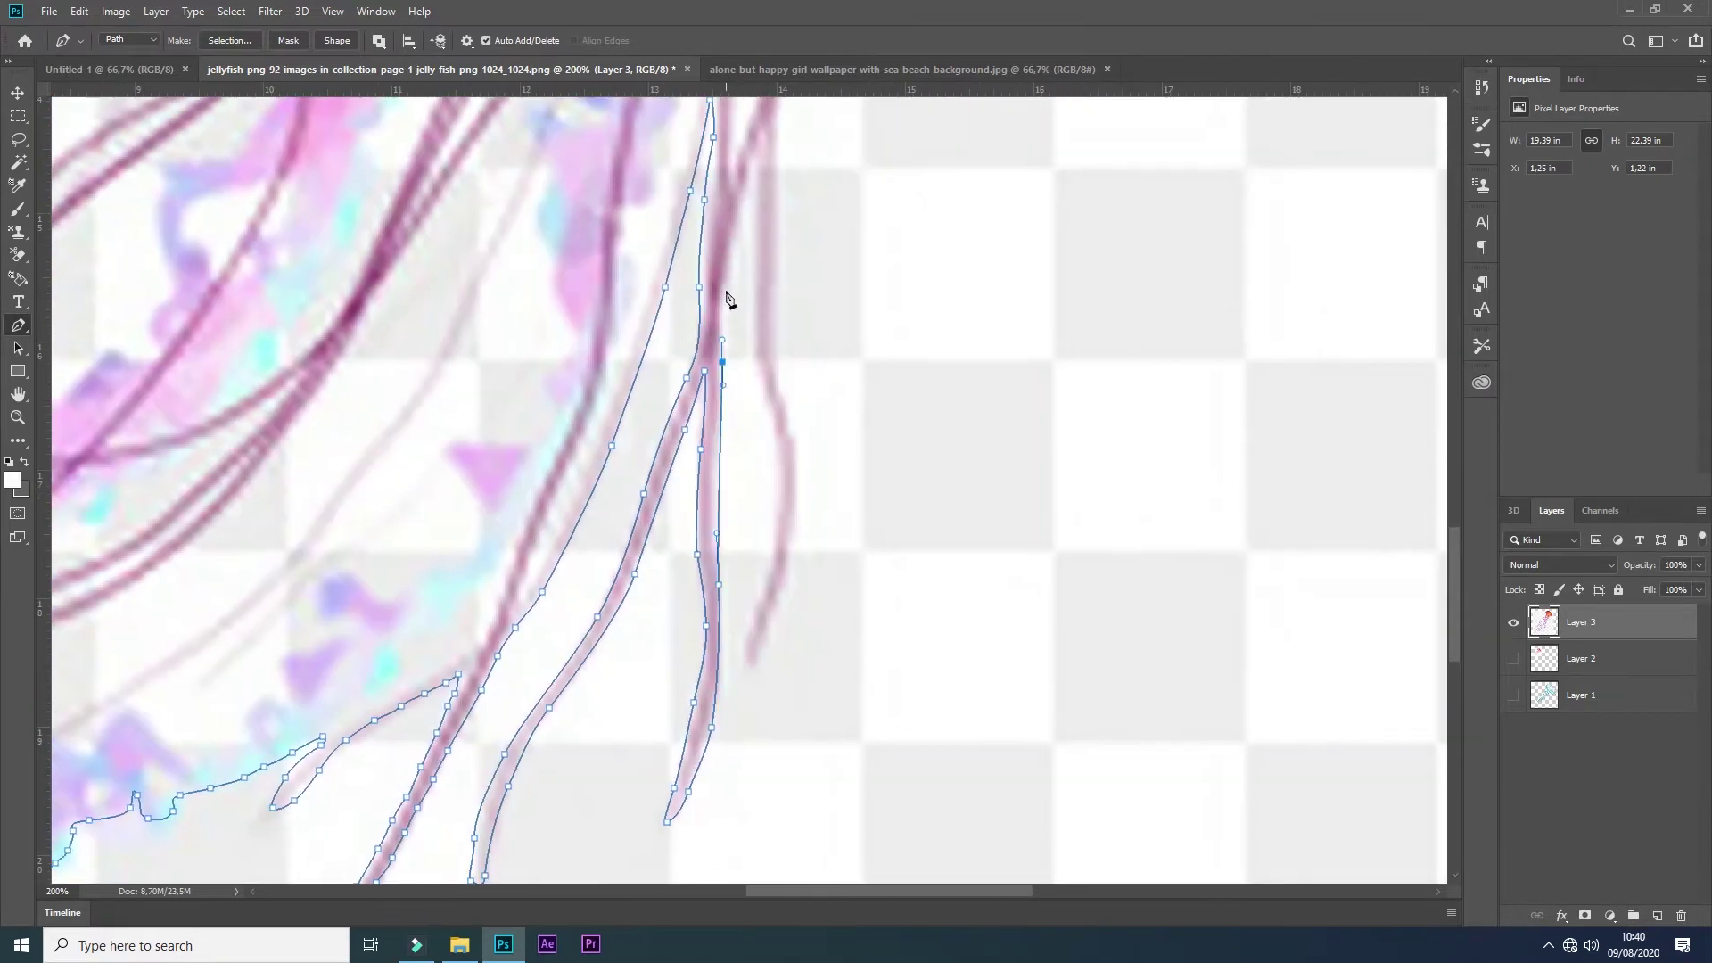
scroll(821, 217, down, 4)
scroll(657, 294, up, 4)
scroll(600, 393, right, 5)
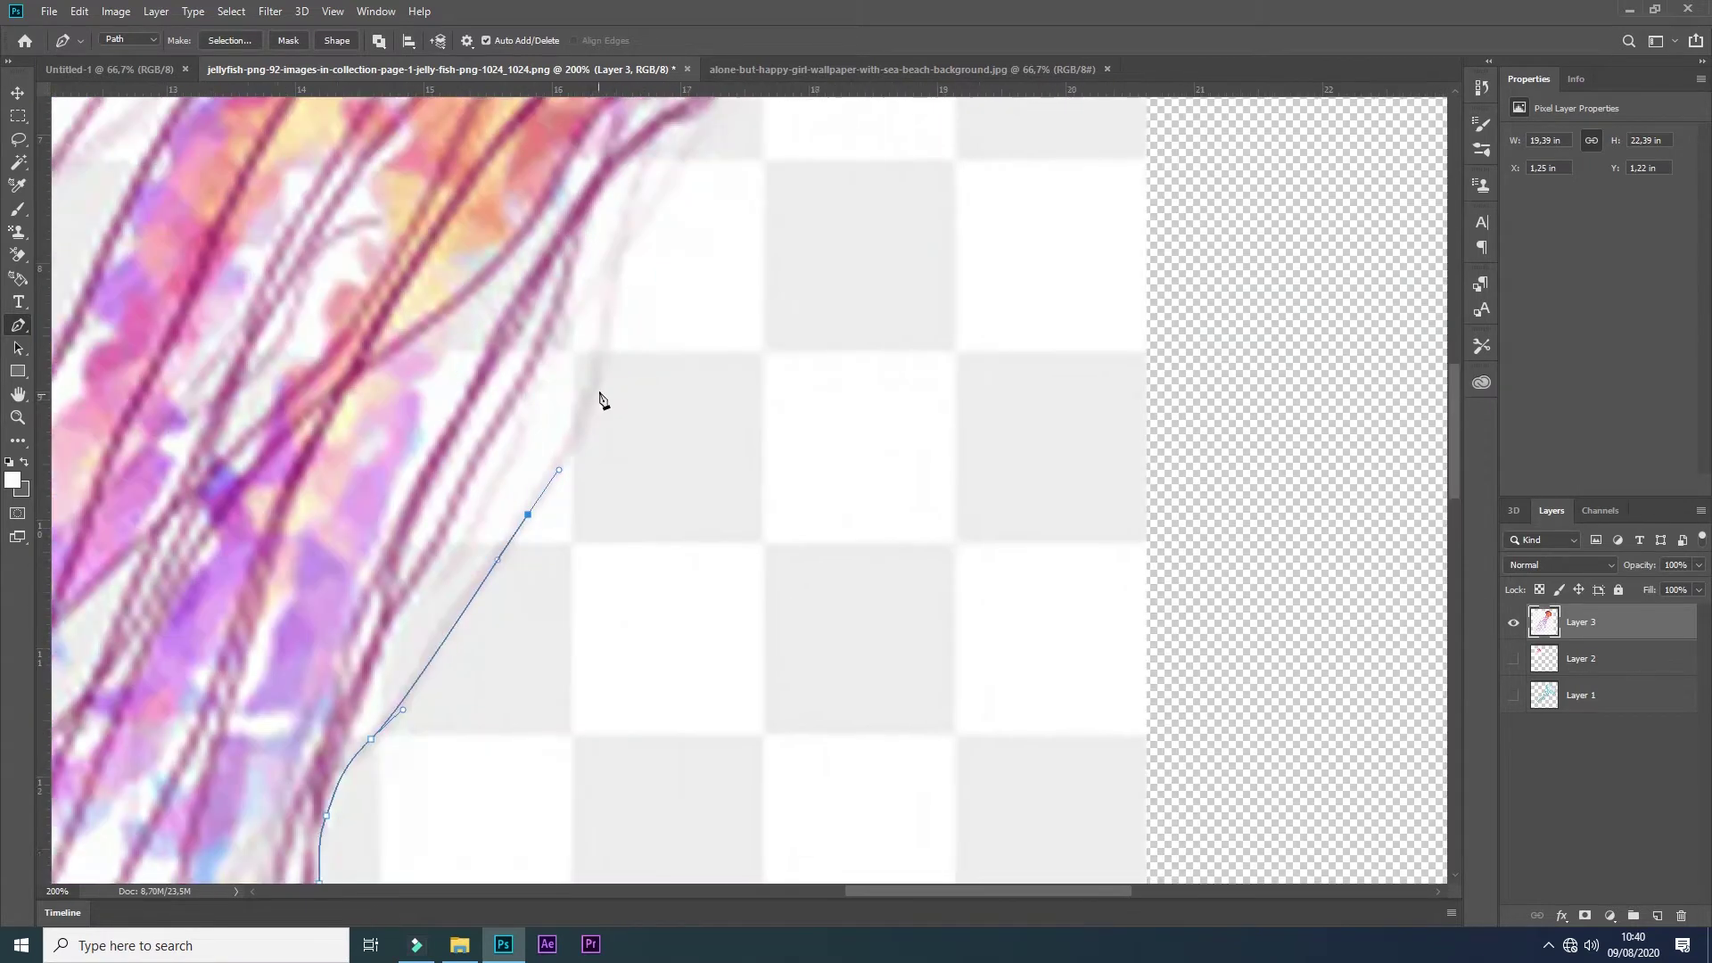
click(529, 446)
scroll(555, 421, up, 3)
scroll(624, 401, left, 5)
scroll(707, 385, down, 3)
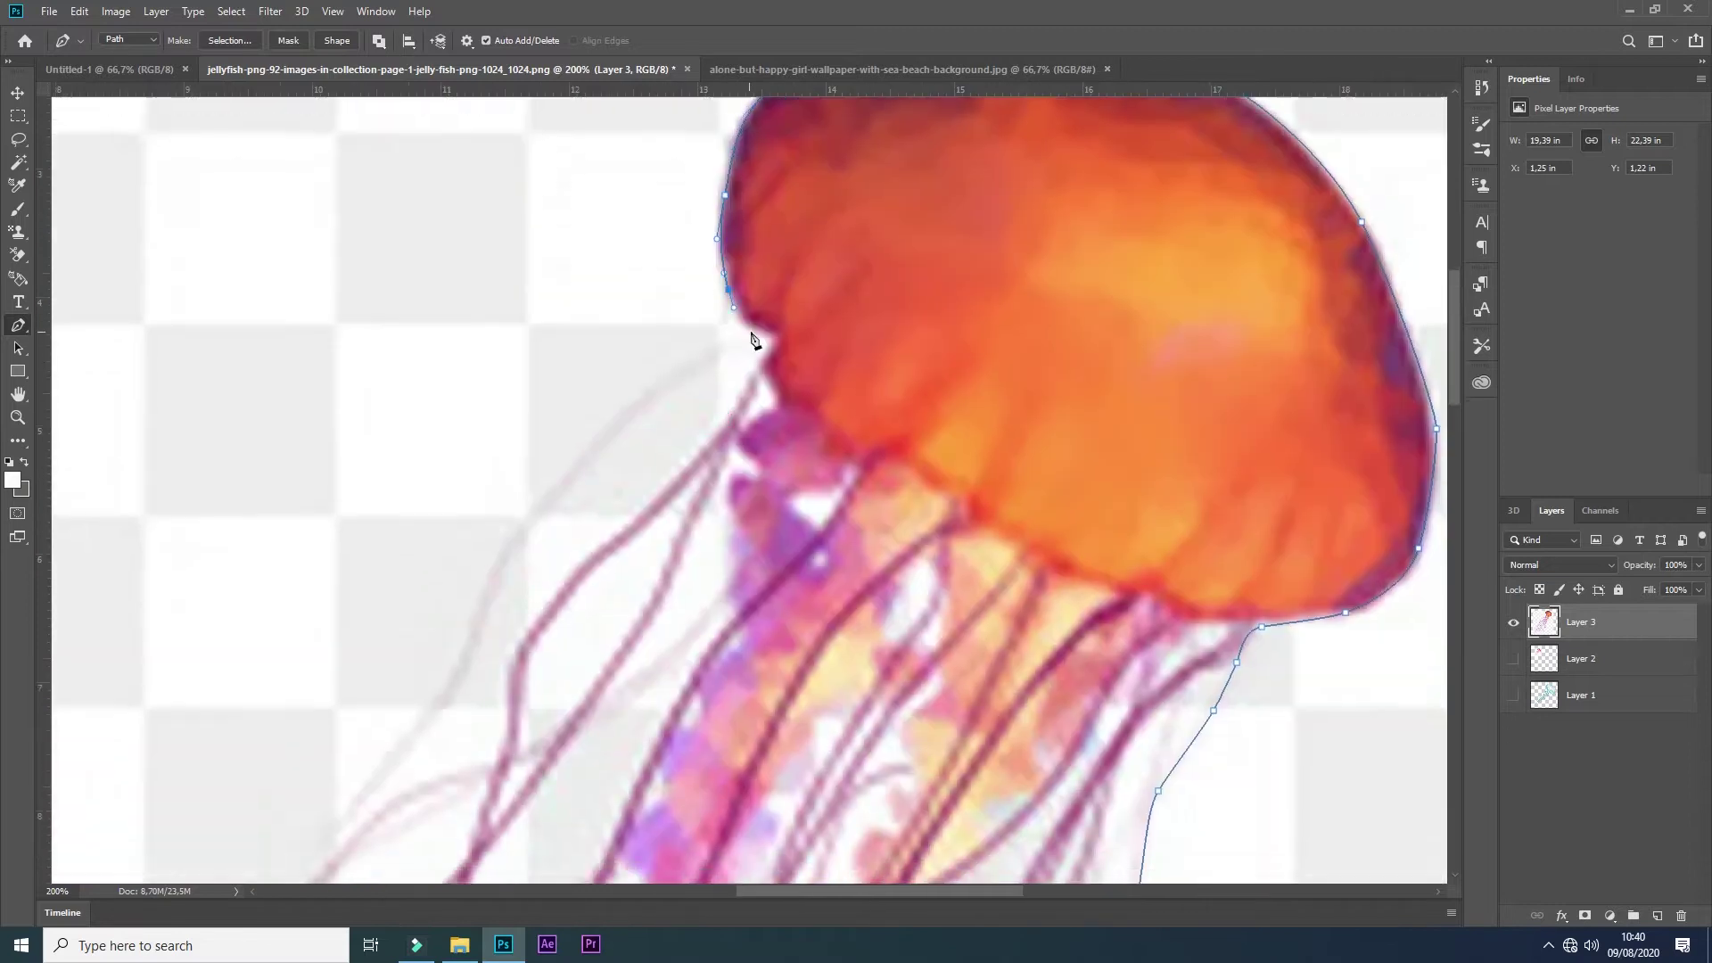
scroll(707, 385, down, 3)
click(794, 228)
Step: Continue the path along the left and lower tentacles and close it around the white gap
scroll(760, 259, down, 5)
scroll(619, 401, left, 3)
click(570, 402)
scroll(733, 297, left, 2)
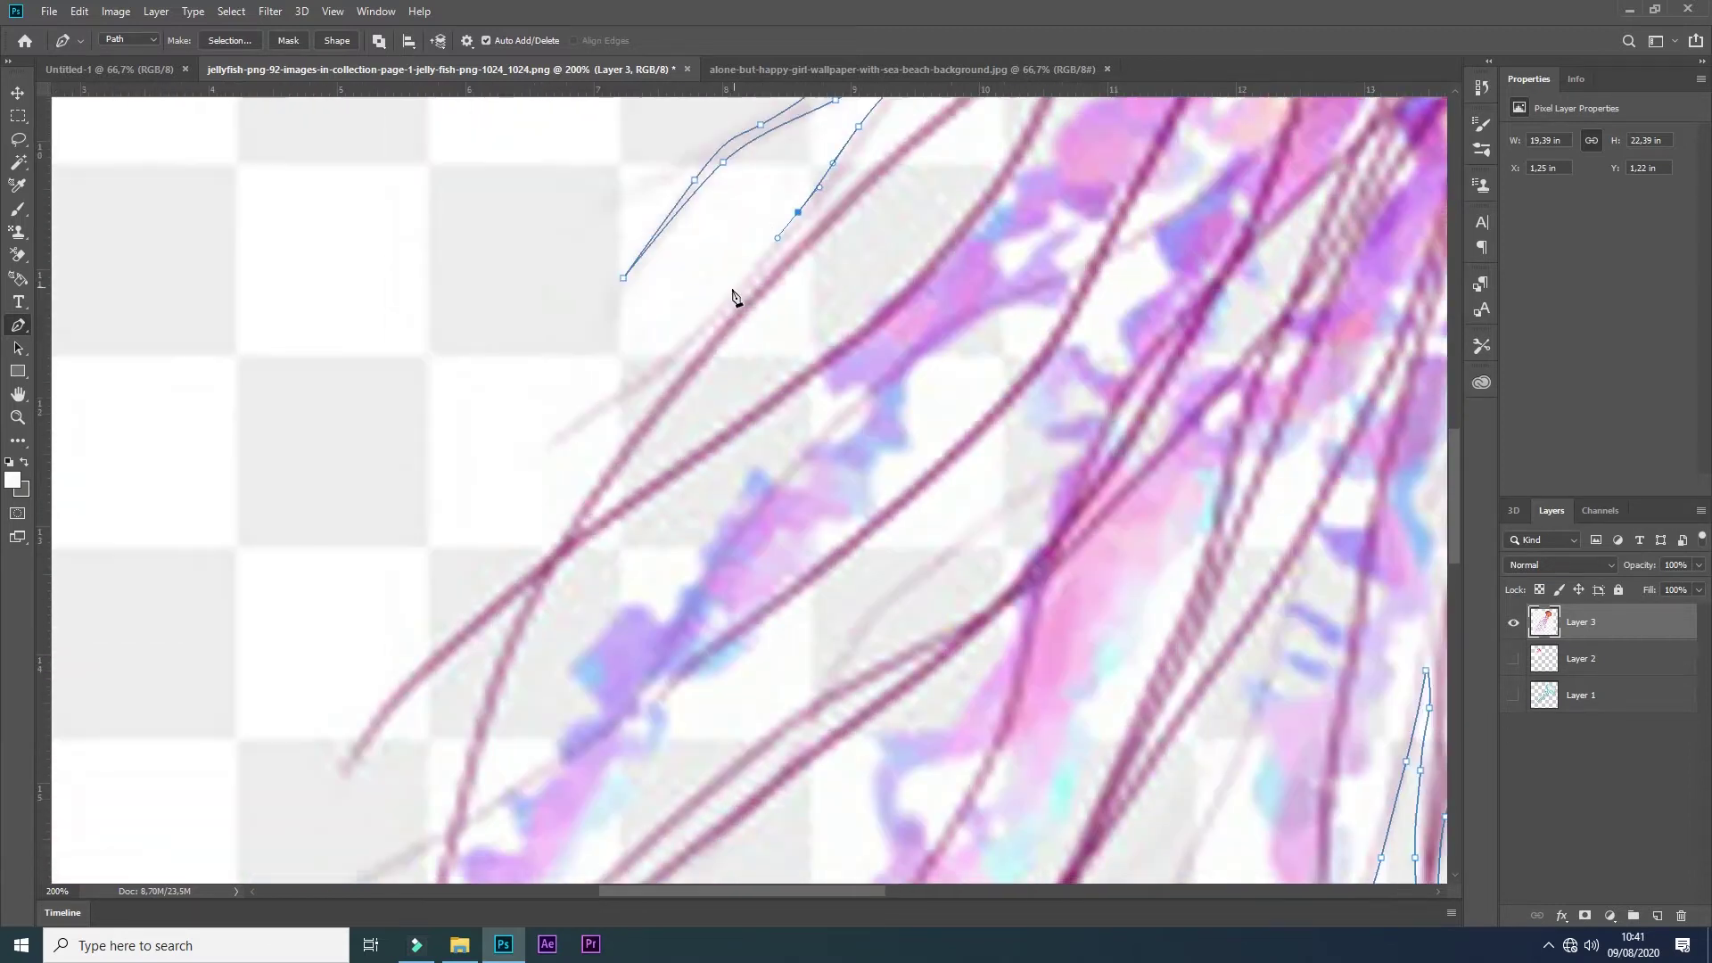
scroll(659, 409, down, 4)
scroll(540, 489, left, 3)
click(698, 378)
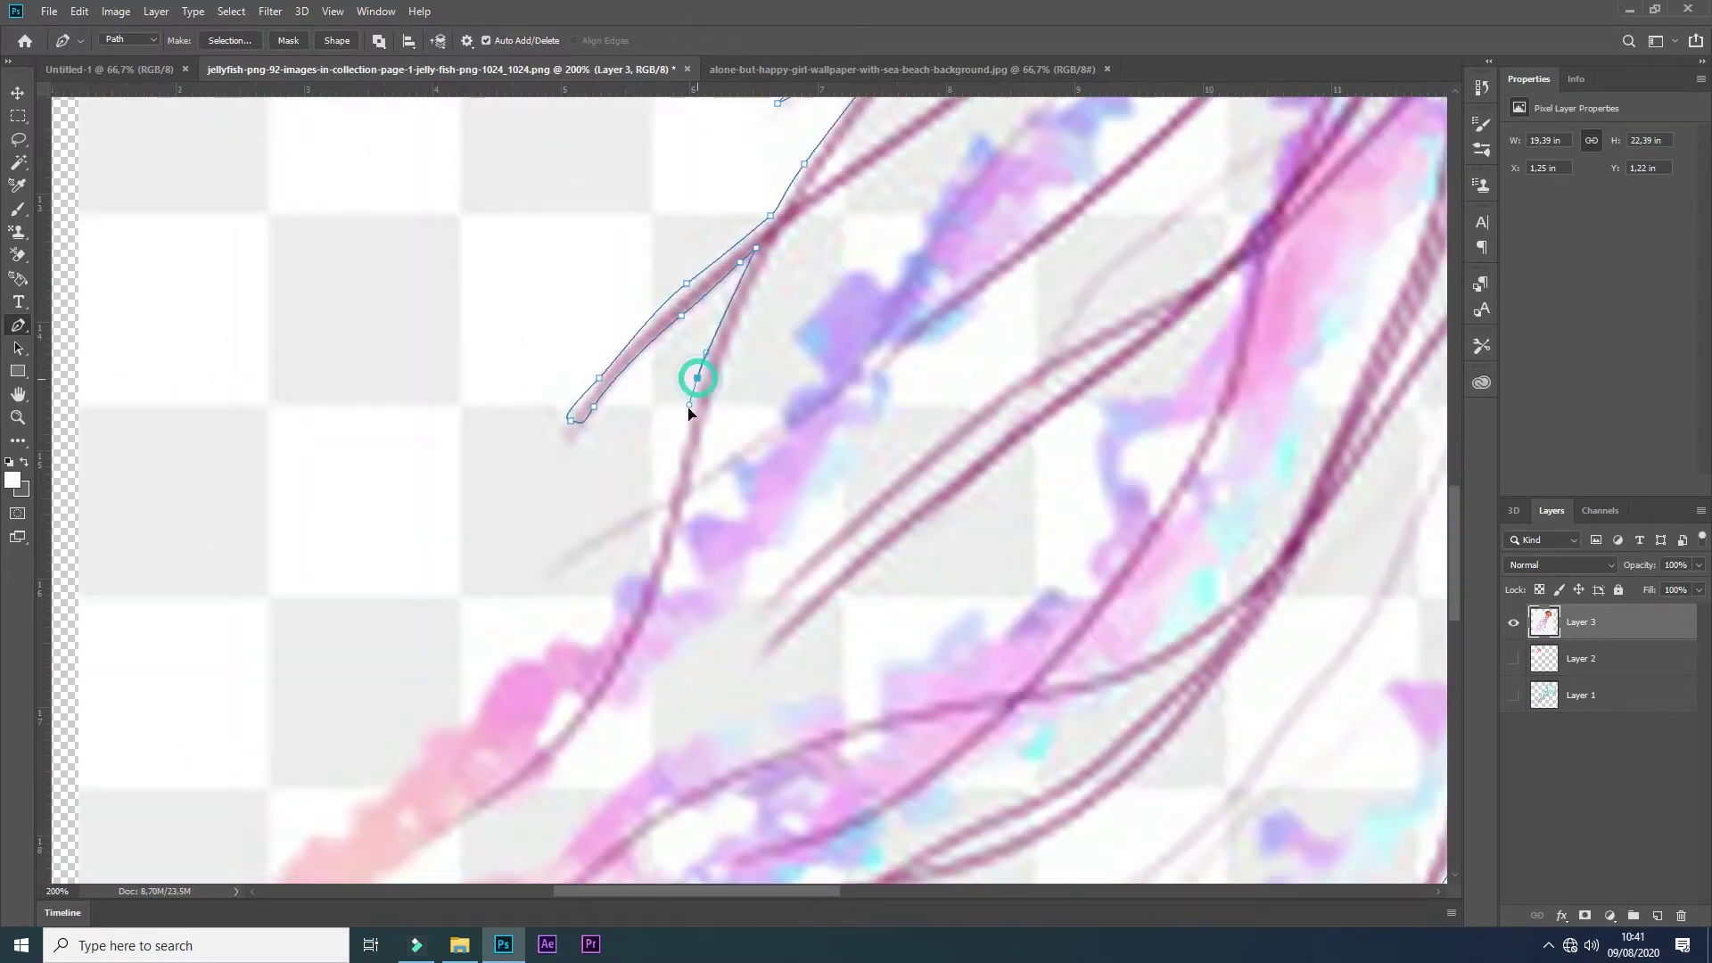
scroll(652, 526, down, 5)
scroll(651, 527, left, 2)
click(713, 375)
click(667, 396)
click(617, 427)
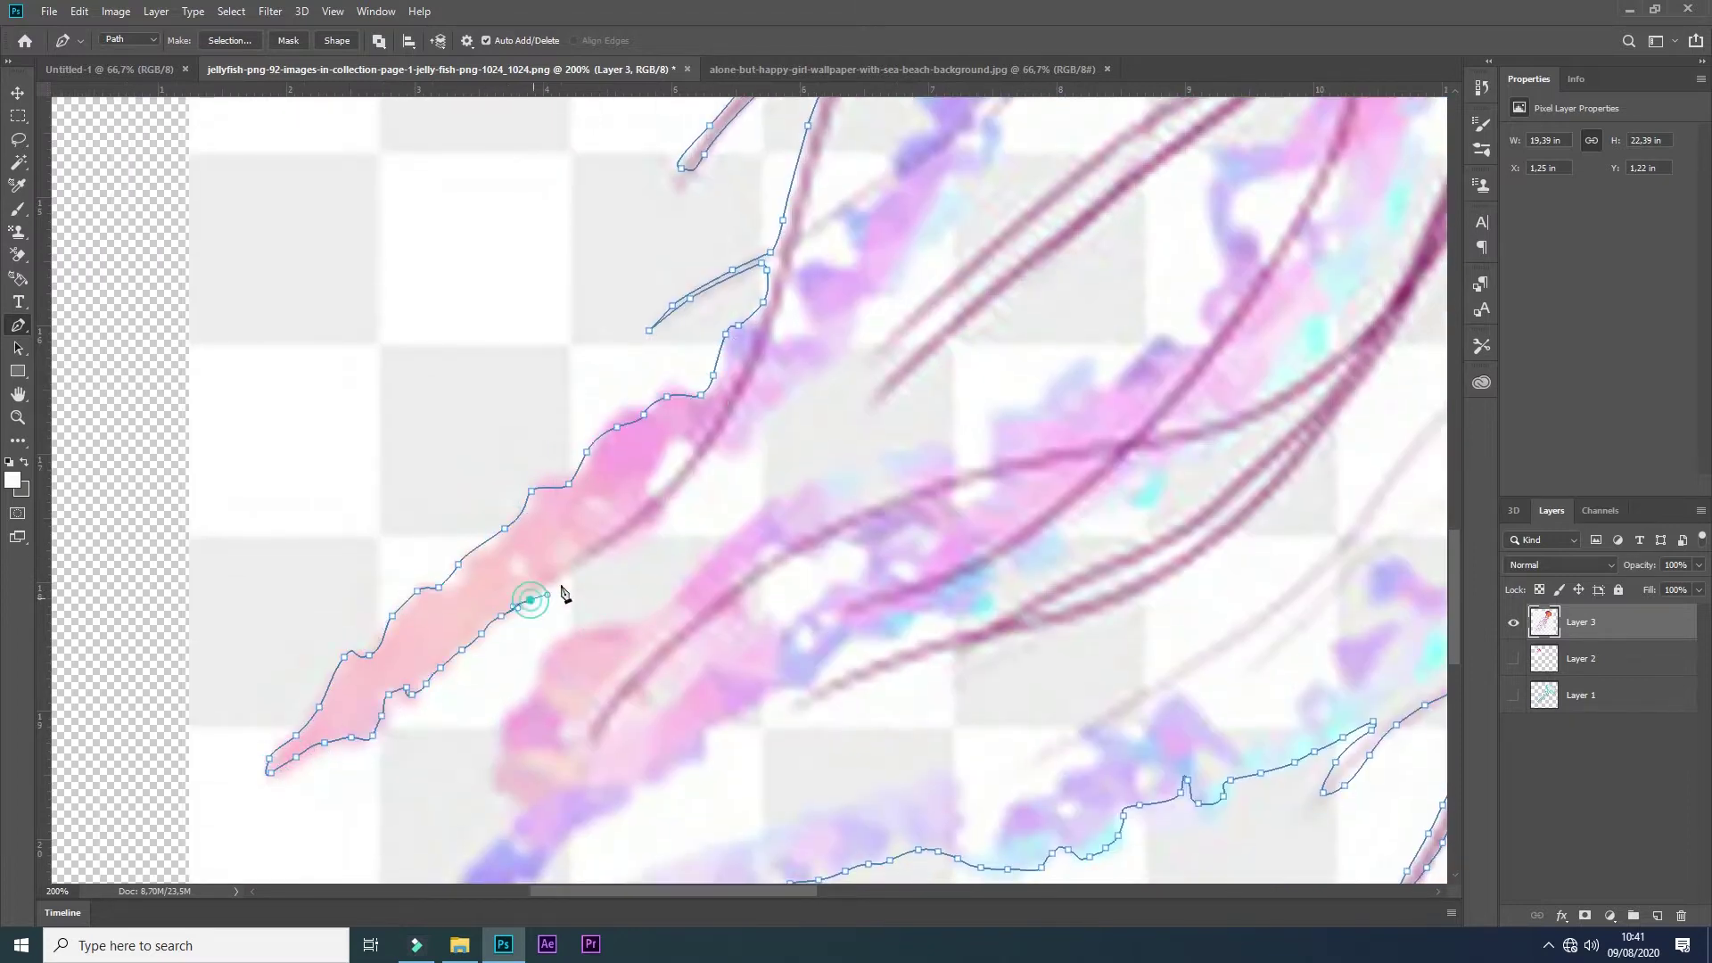
click(563, 583)
click(643, 515)
click(701, 465)
scroll(624, 499, up, 3)
scroll(624, 499, right, 5)
click(553, 481)
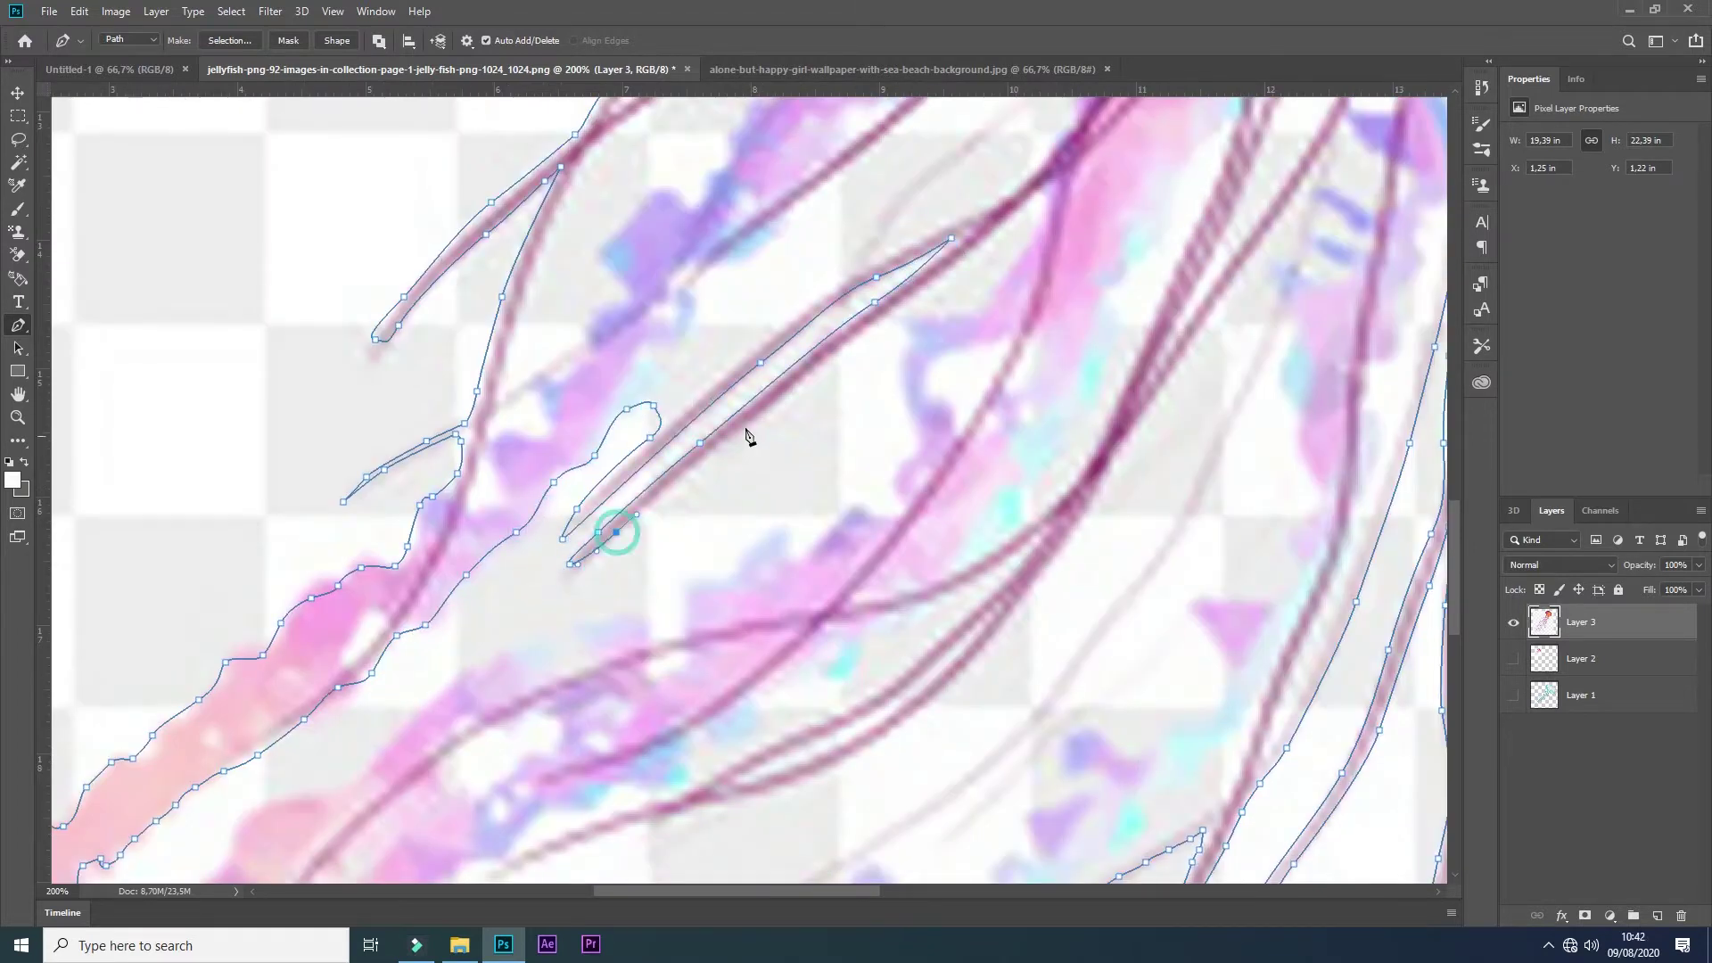
scroll(731, 575, left, 3)
click(497, 512)
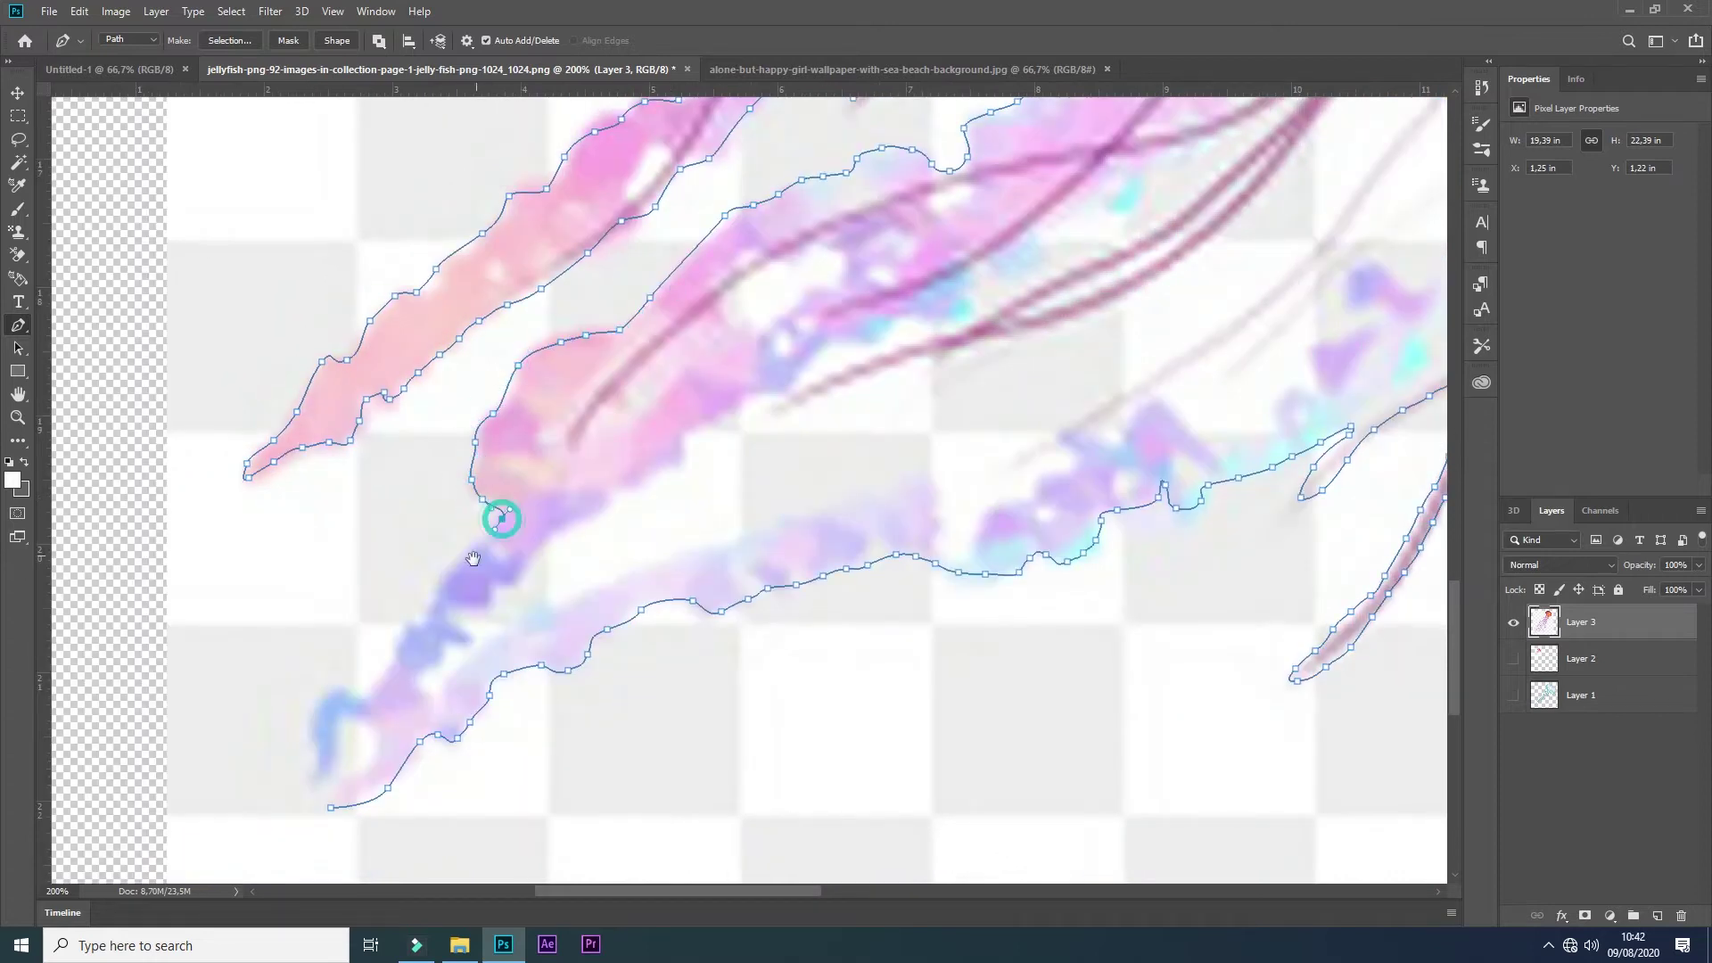
Step: Finish the first closed path and outline the next white gap between tentacles
right_click(767, 374)
click(813, 417)
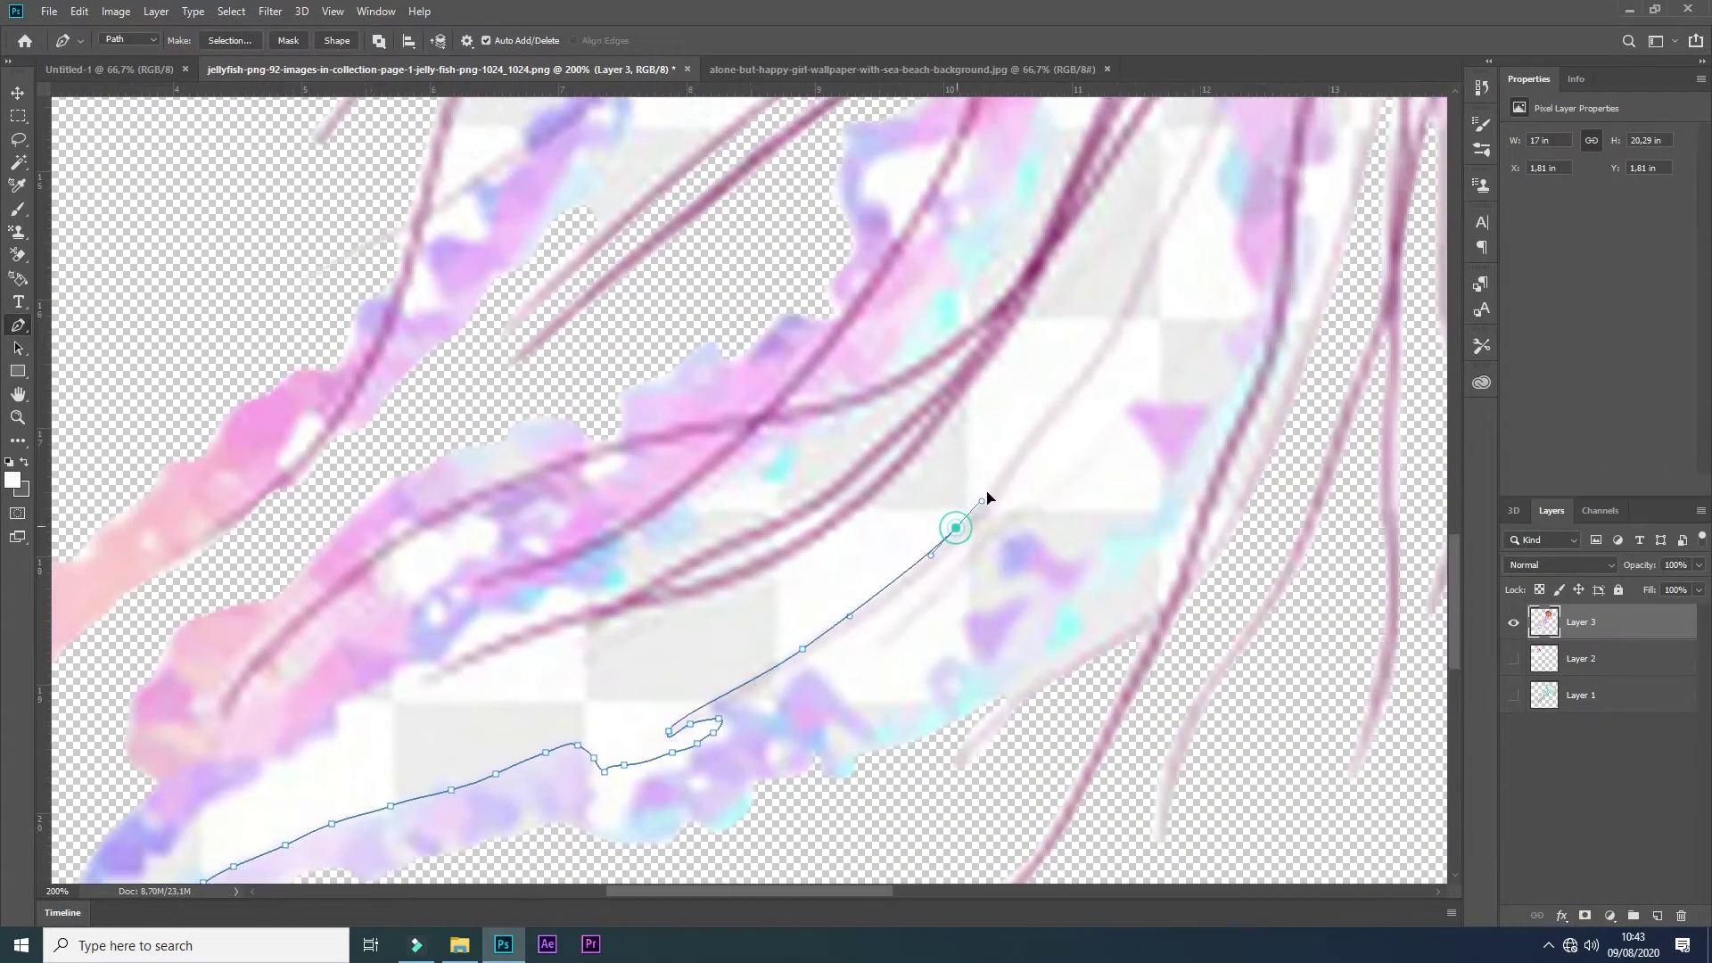
scroll(987, 497, up, 4)
scroll(987, 497, right, 4)
click(730, 746)
click(801, 647)
click(862, 517)
click(885, 458)
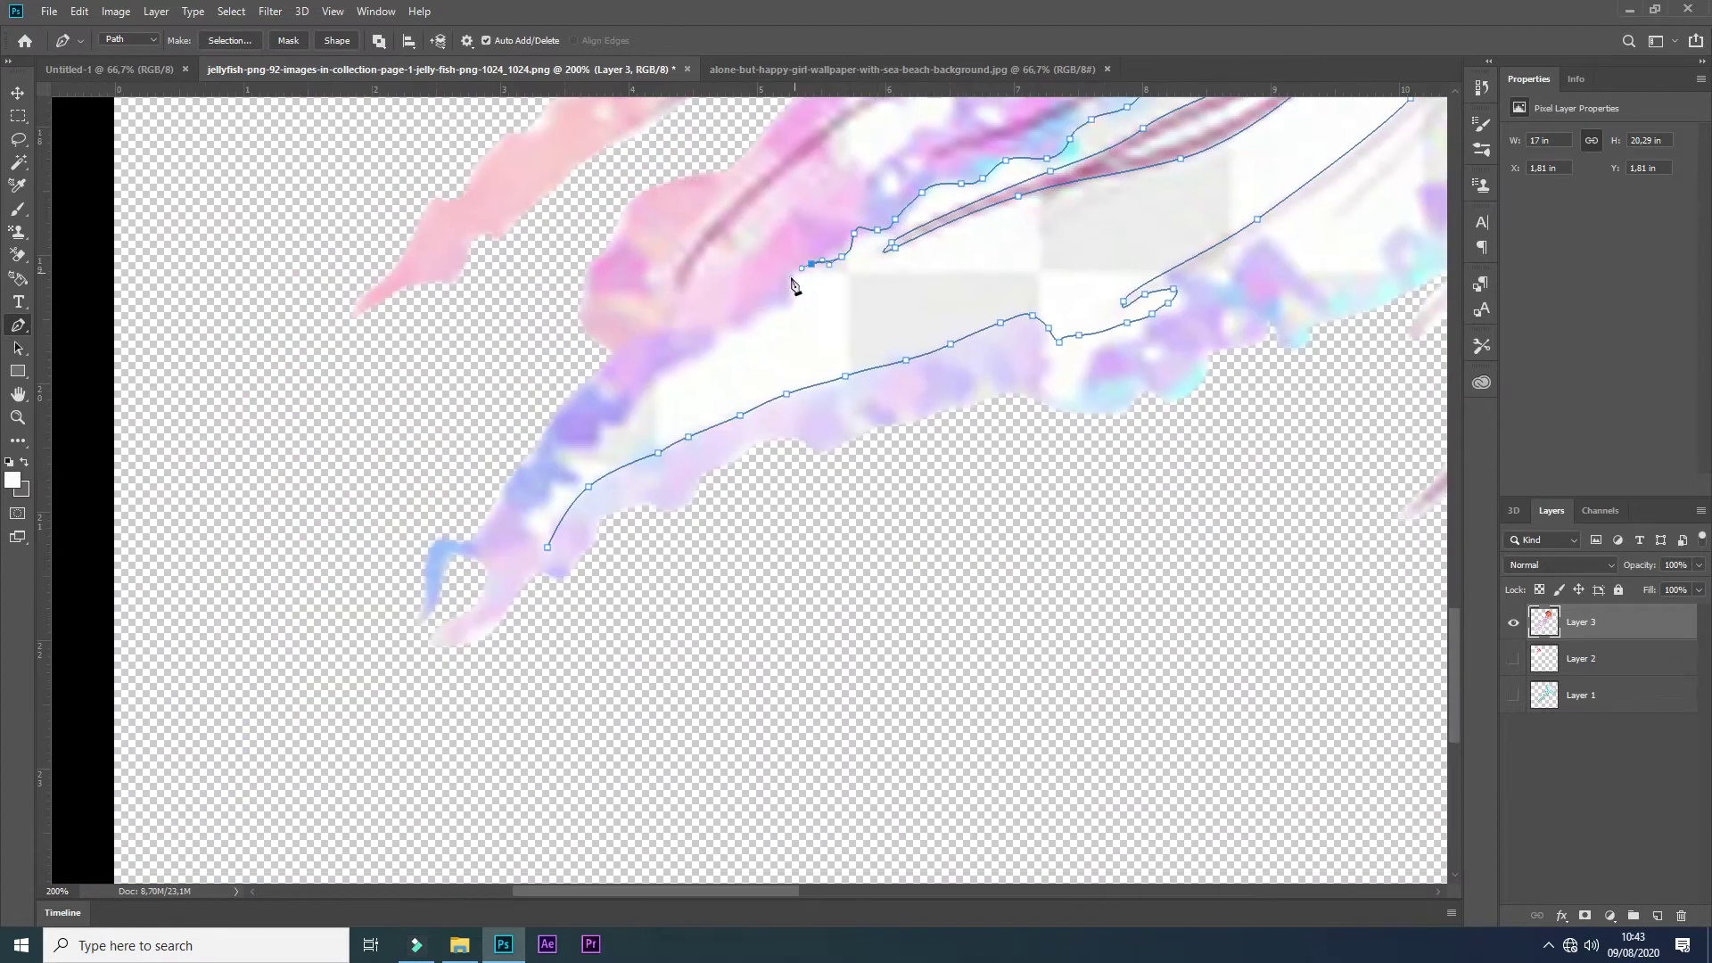
Step: Turn the traced paths into selections and delete the white patches
right_click(794, 329)
click(838, 351)
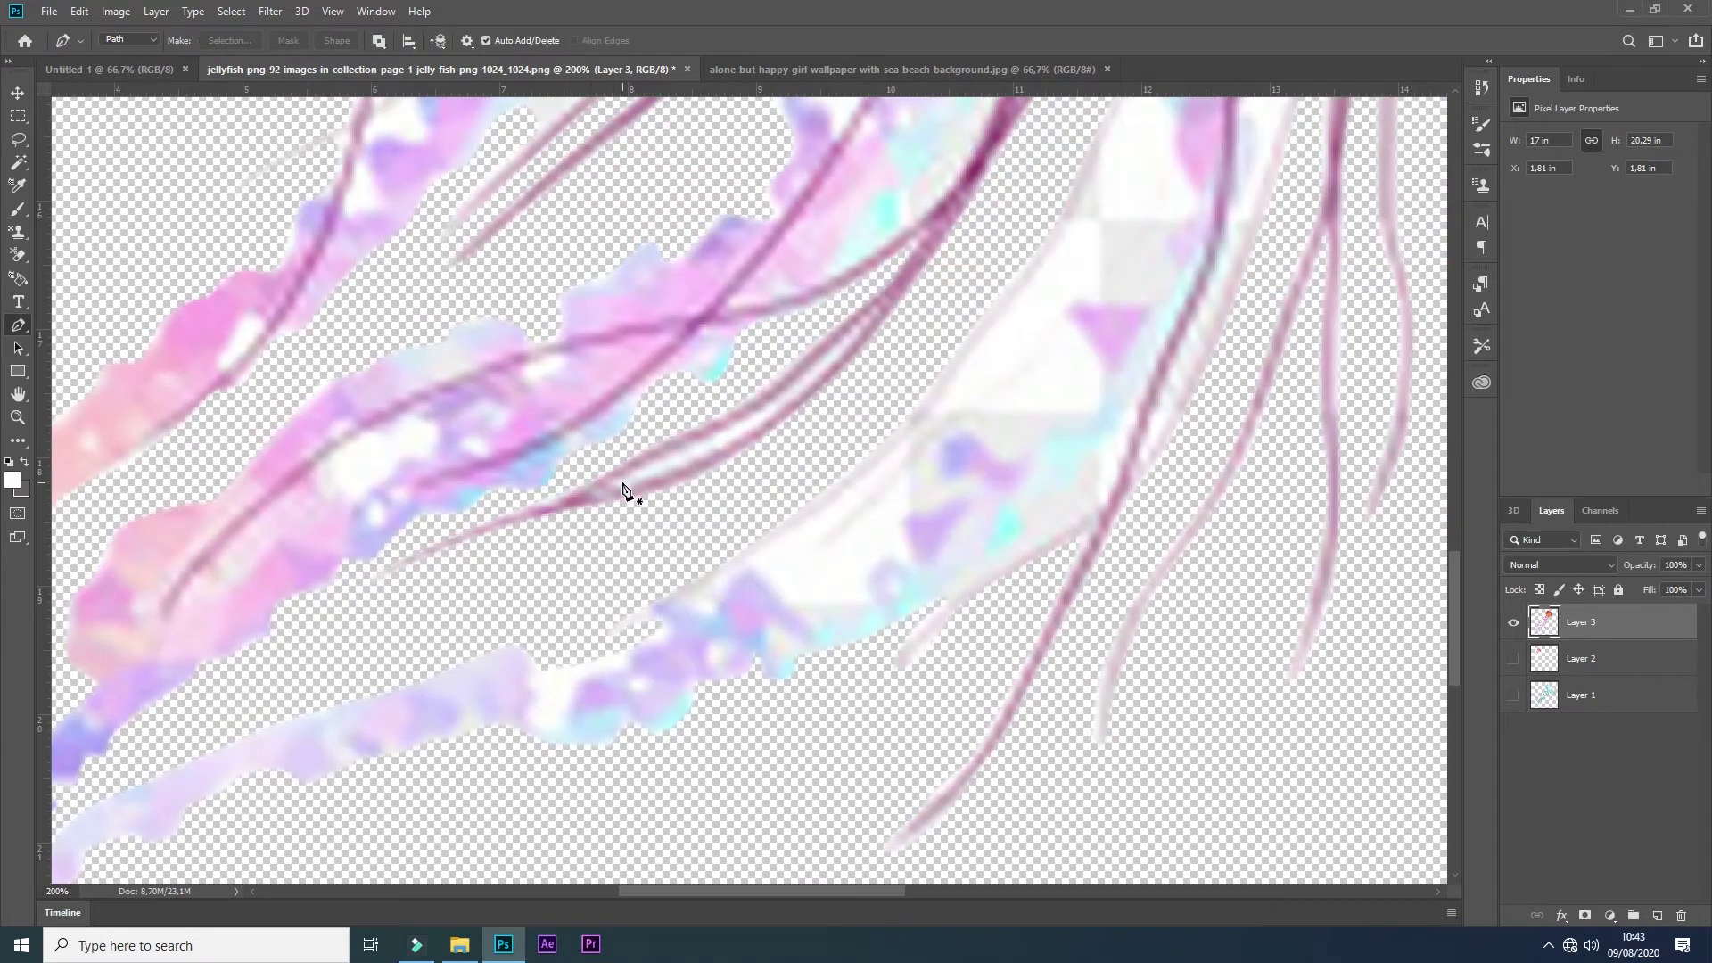
right_click(629, 477)
click(673, 499)
click(948, 252)
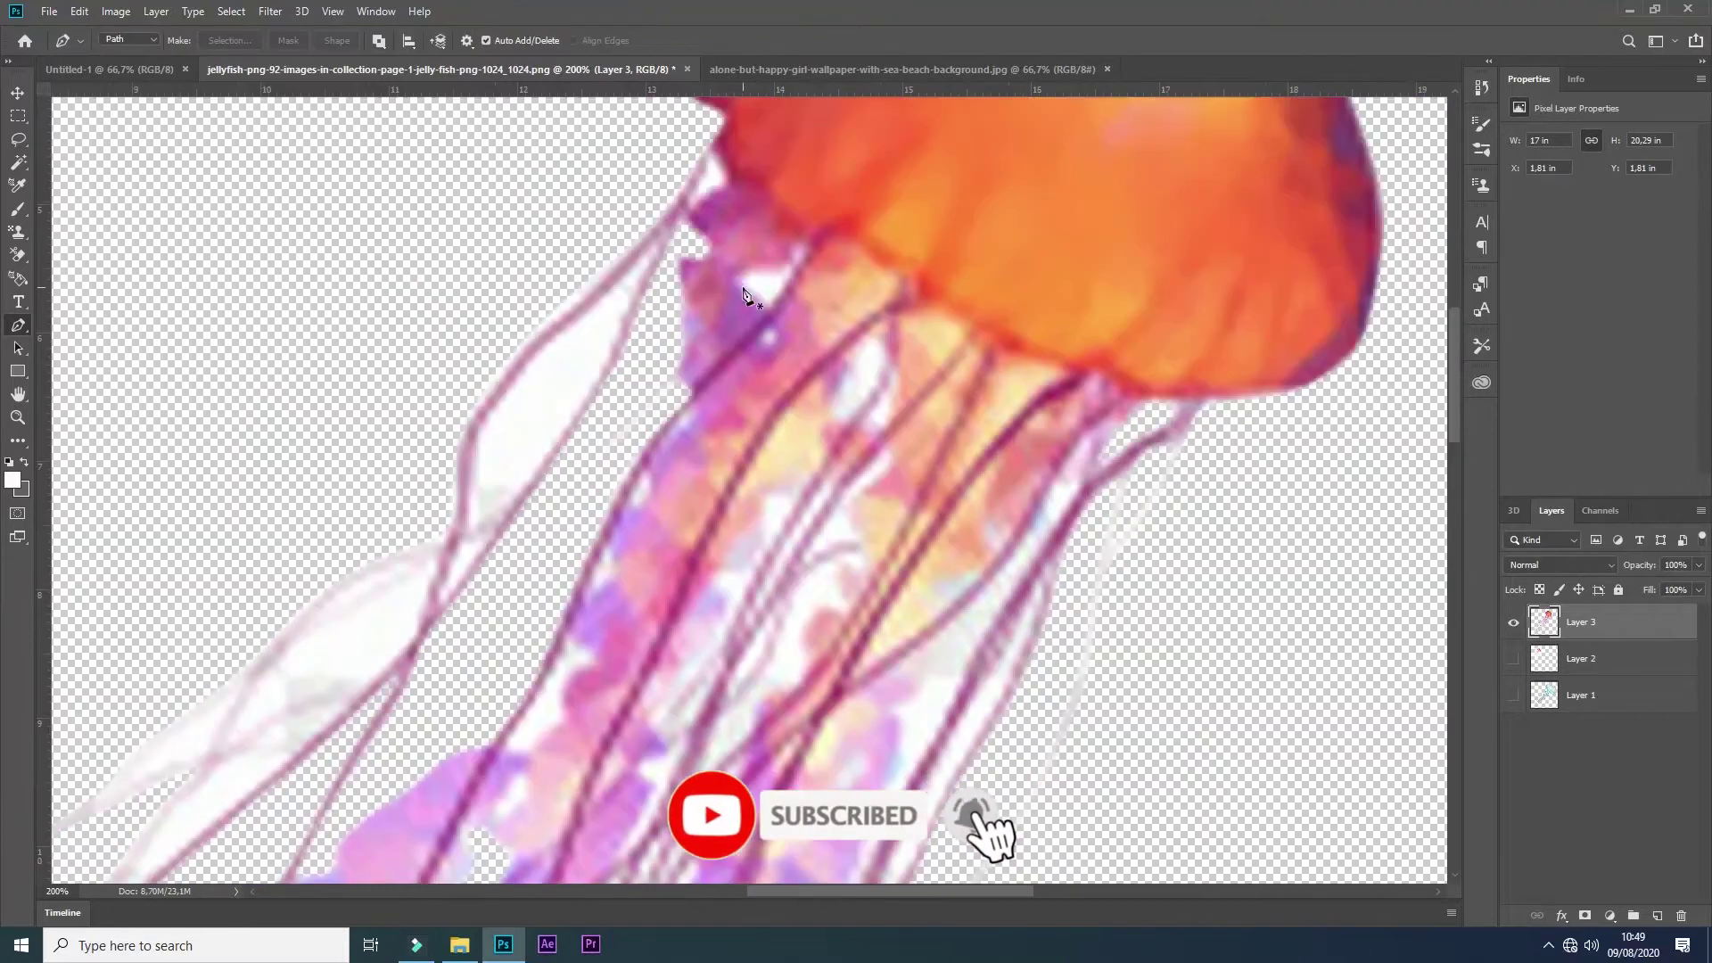
right_click(772, 284)
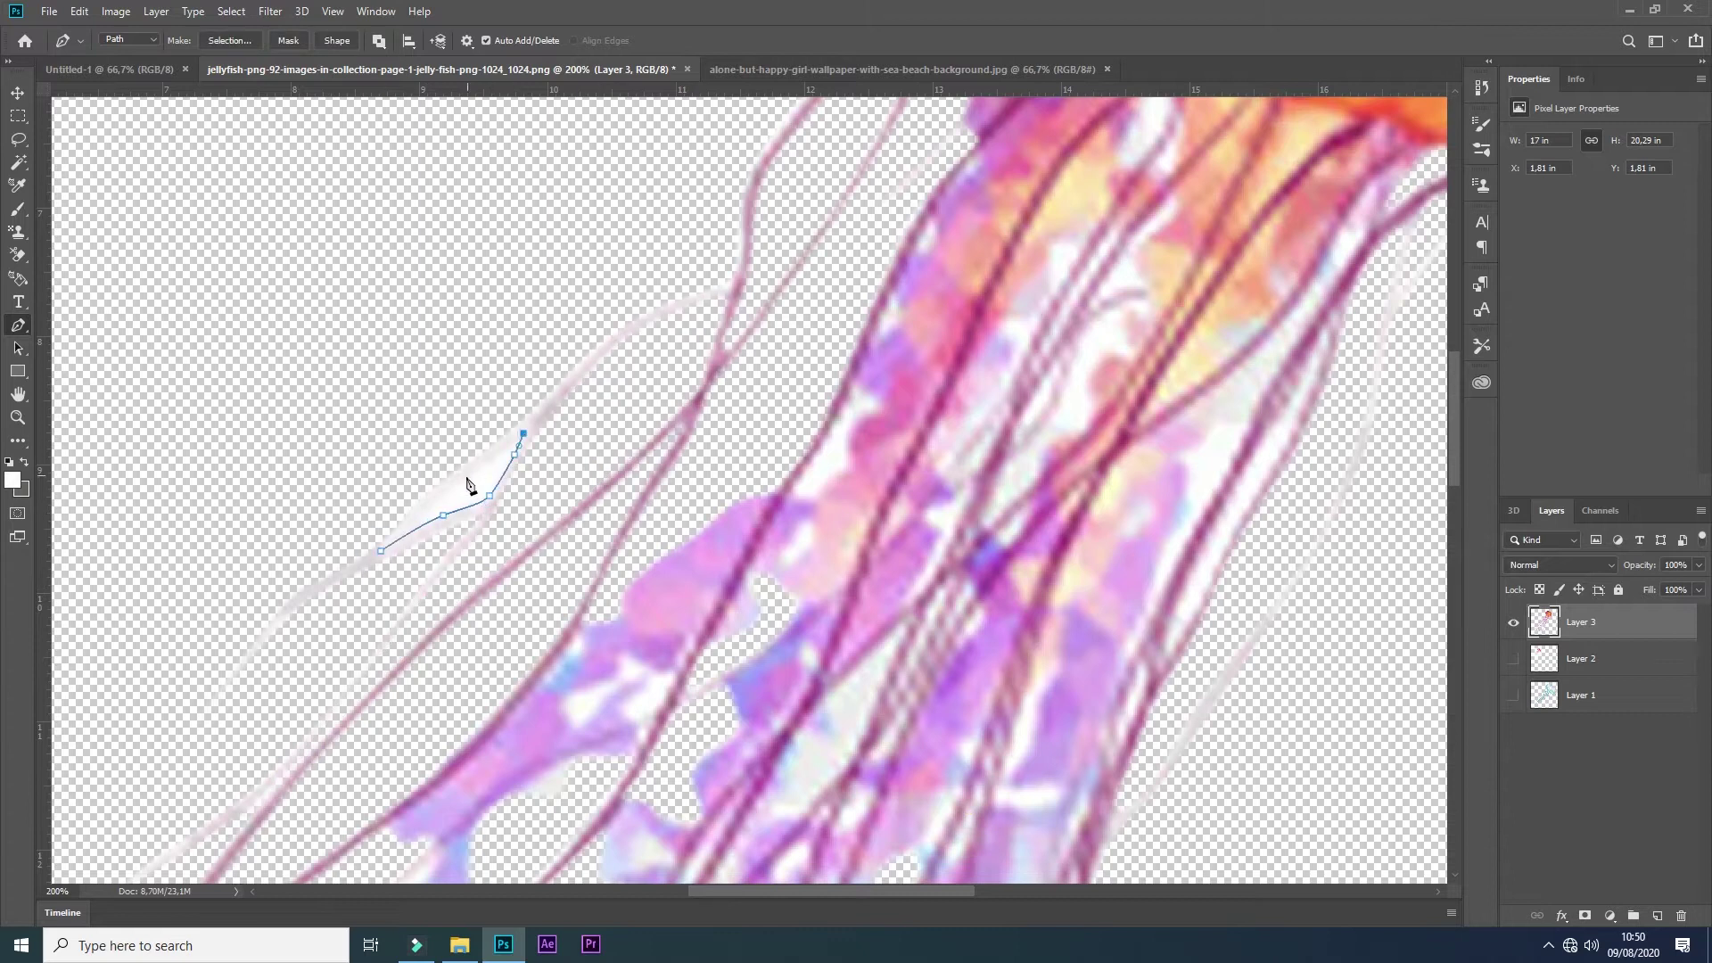
key(ctrl+Return)
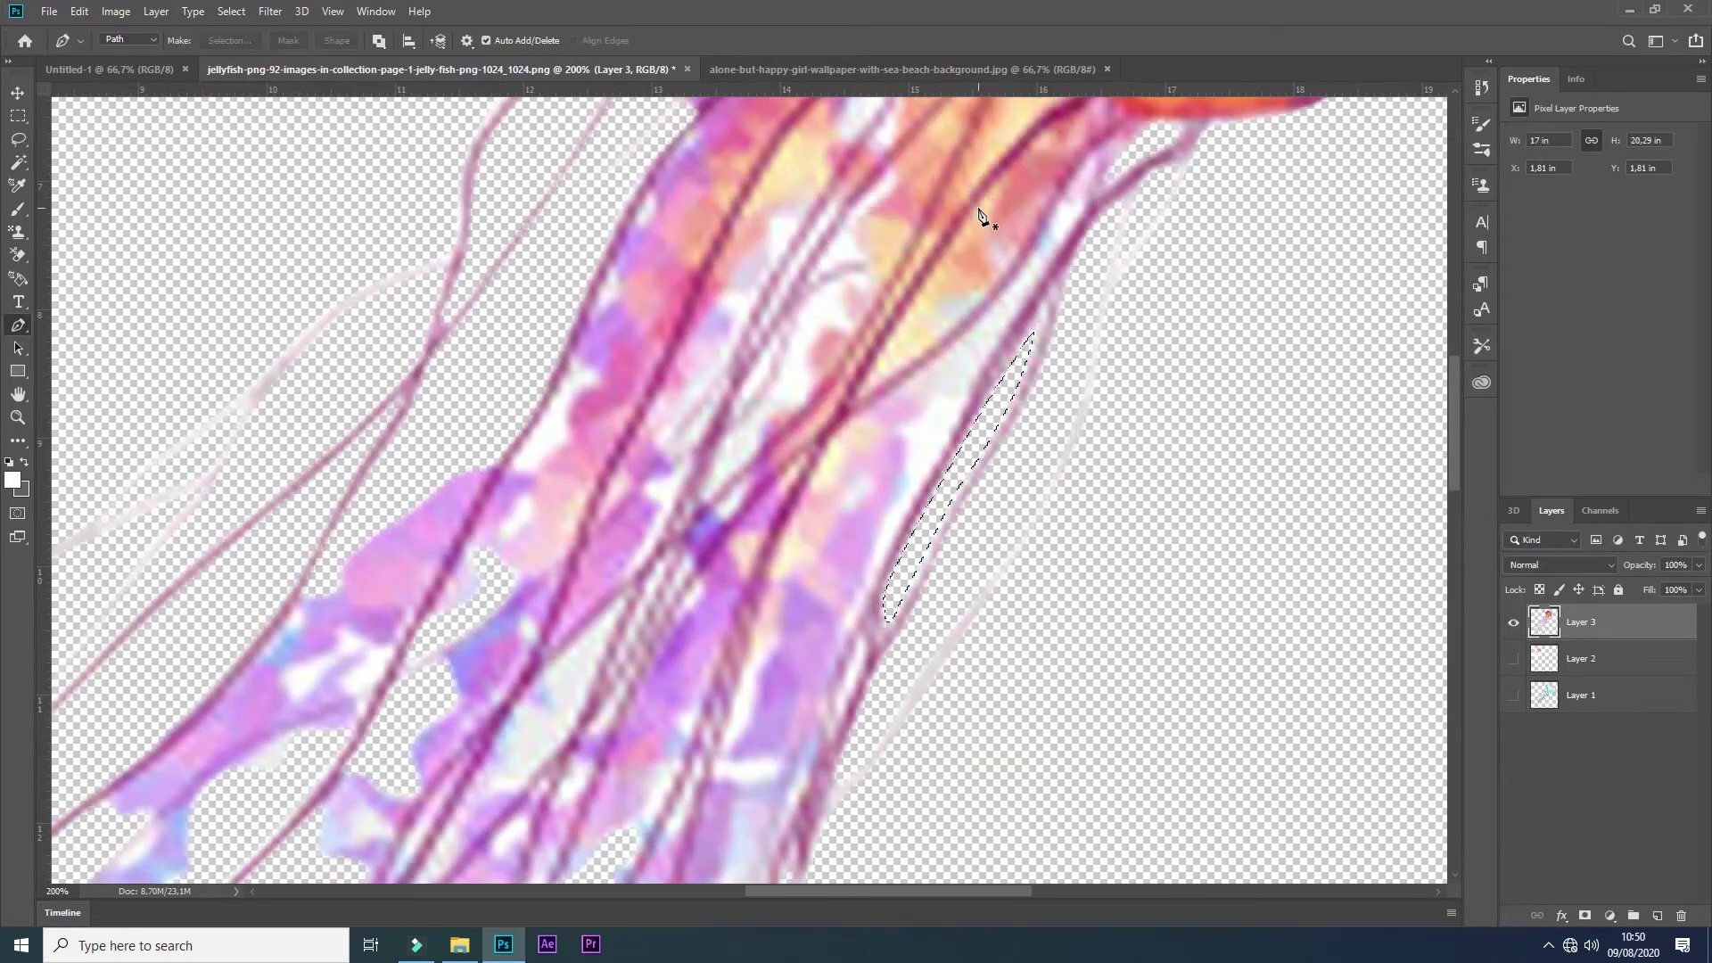
key(ctrl+Return)
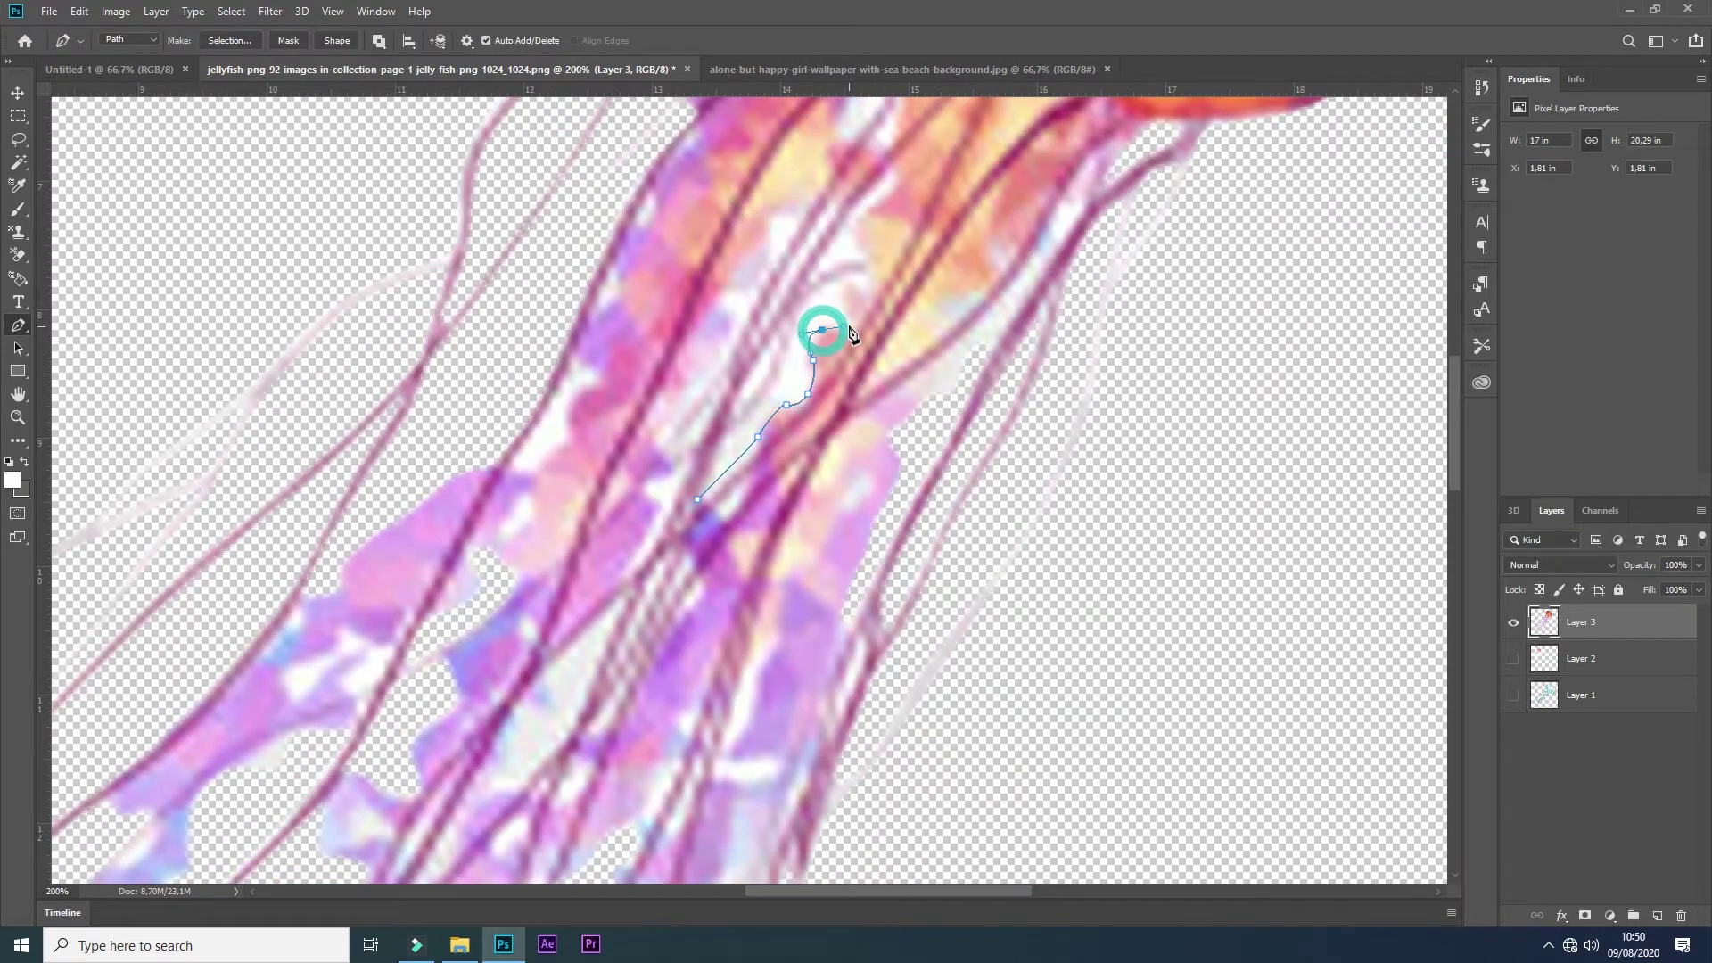
Step: Convert the remaining closed gap paths into selections with Make Selection and Ctrl+Enter
right_click(891, 323)
click(927, 406)
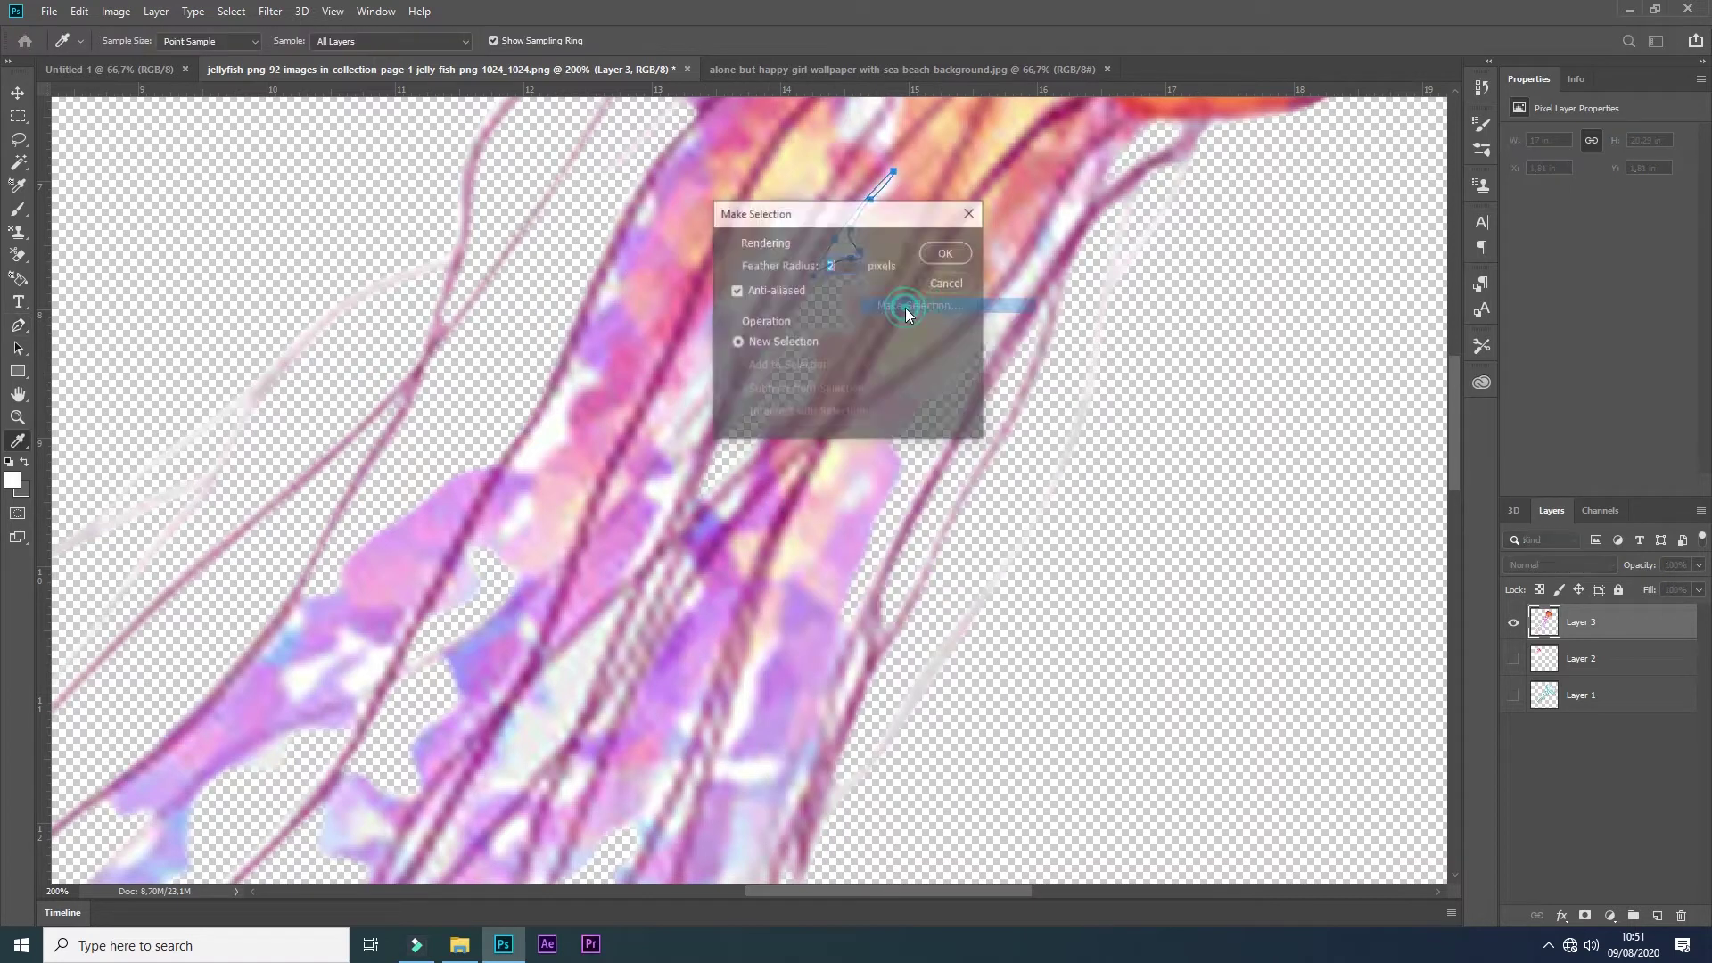
key(Return)
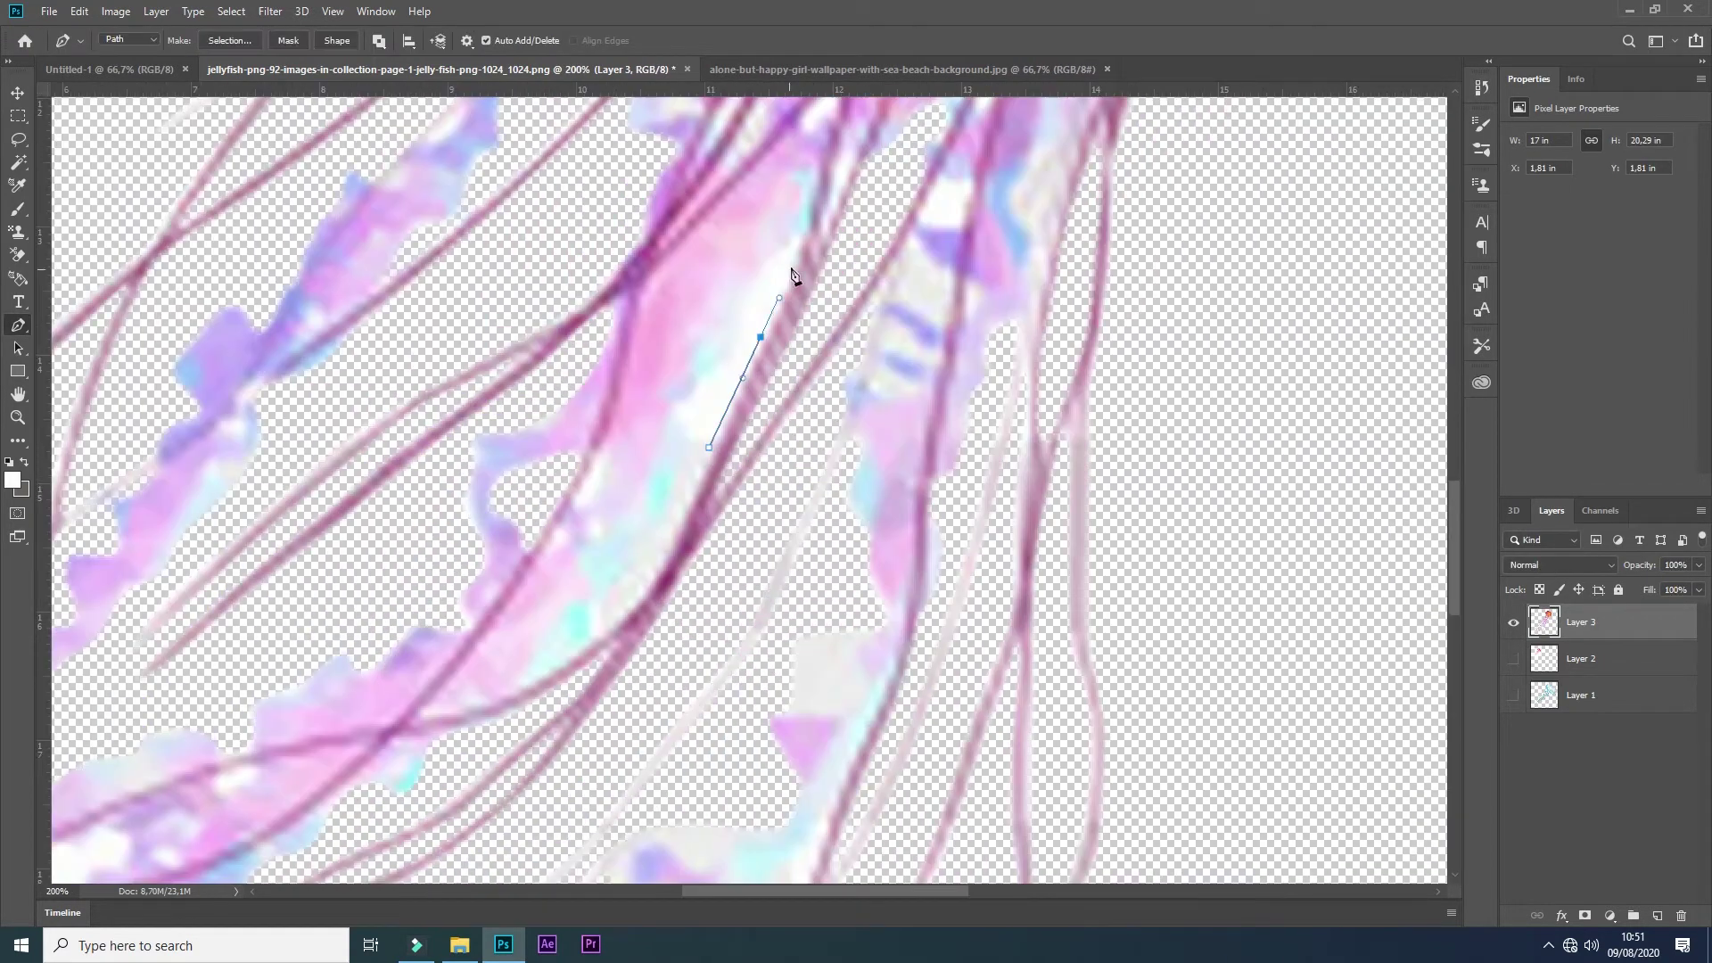
right_click(765, 376)
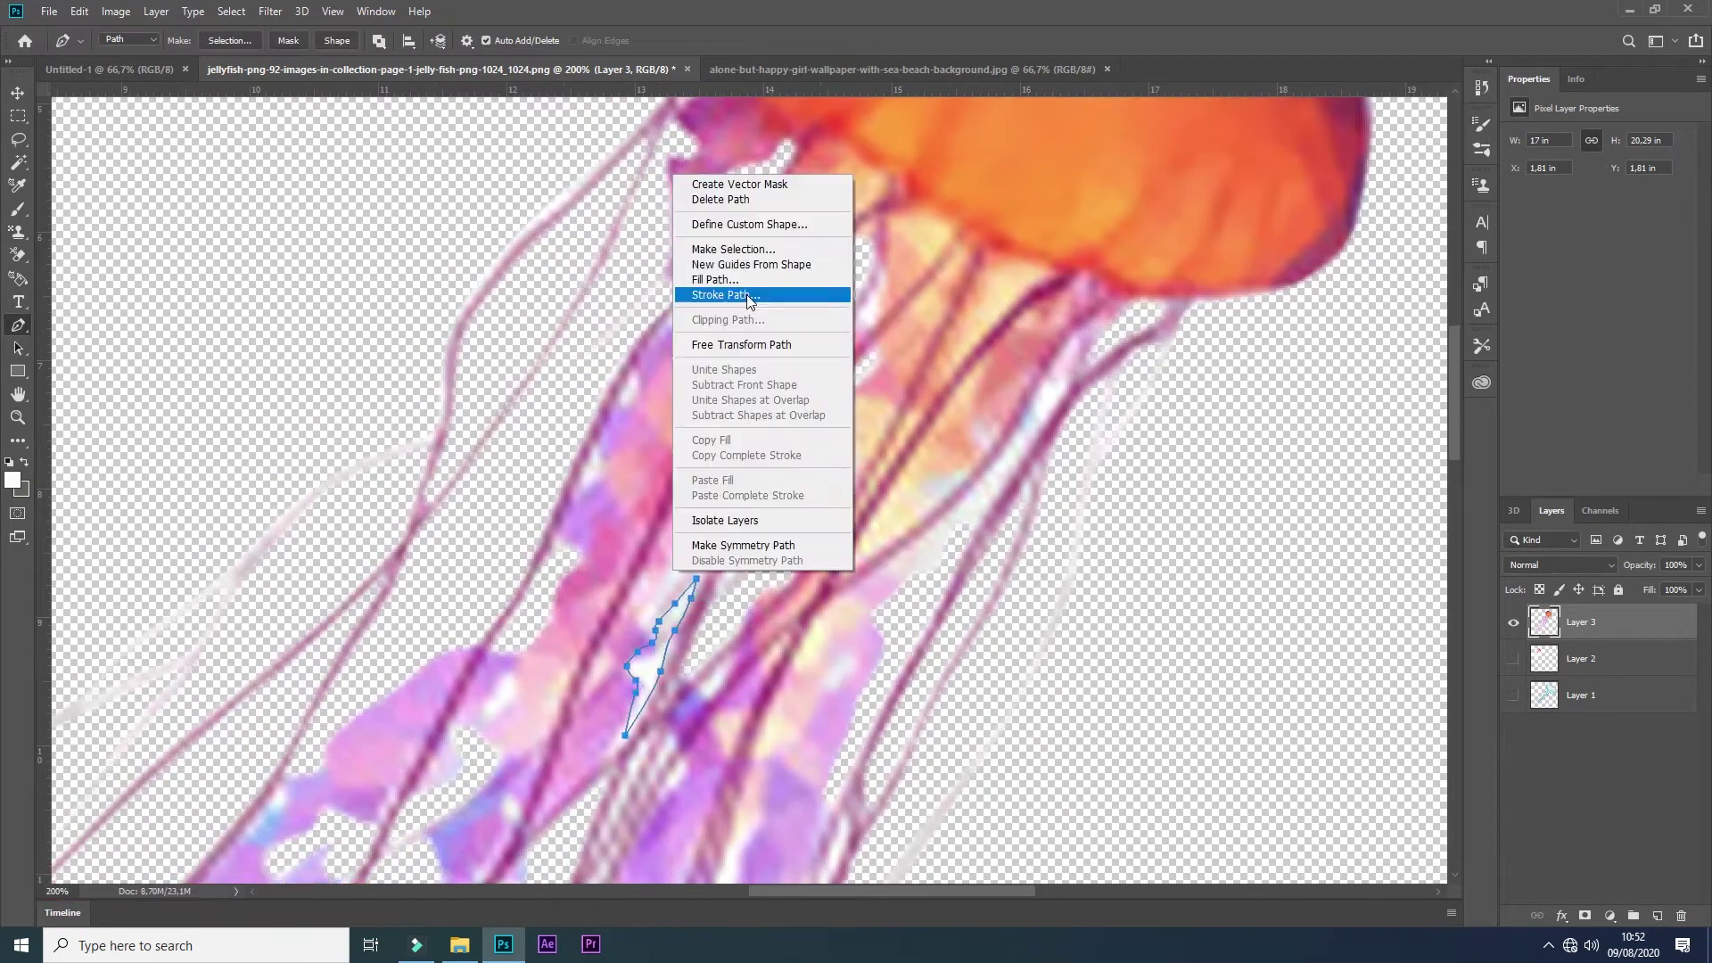
click(798, 543)
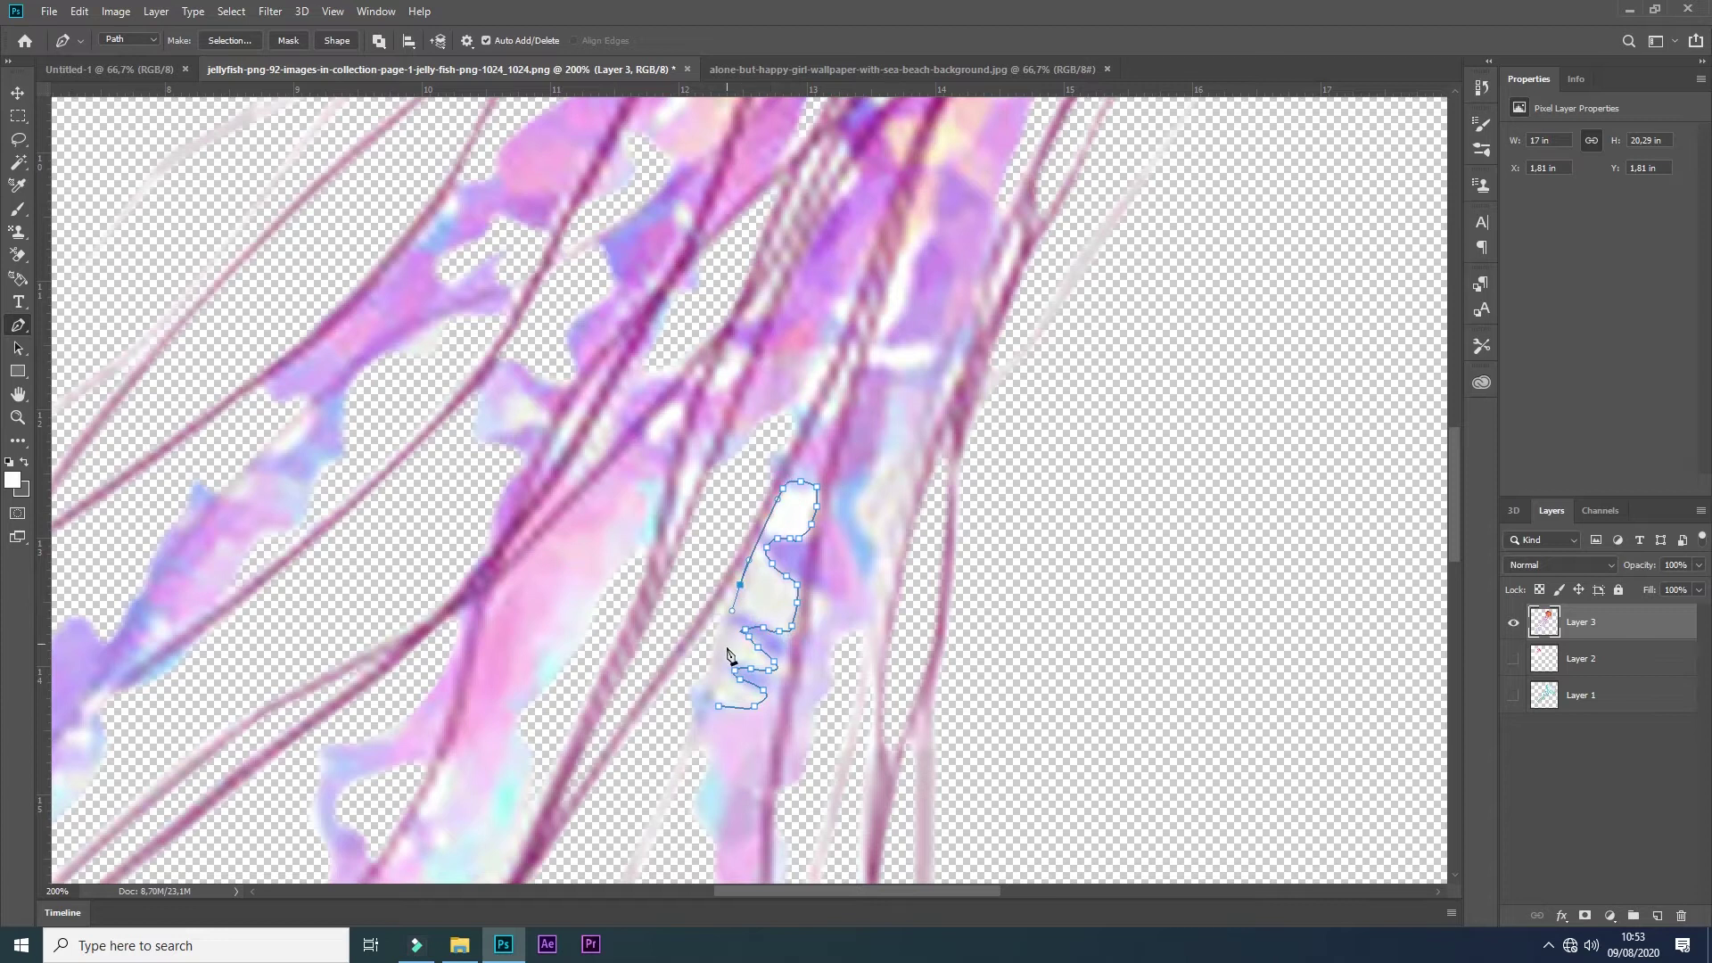
key(ctrl+Return)
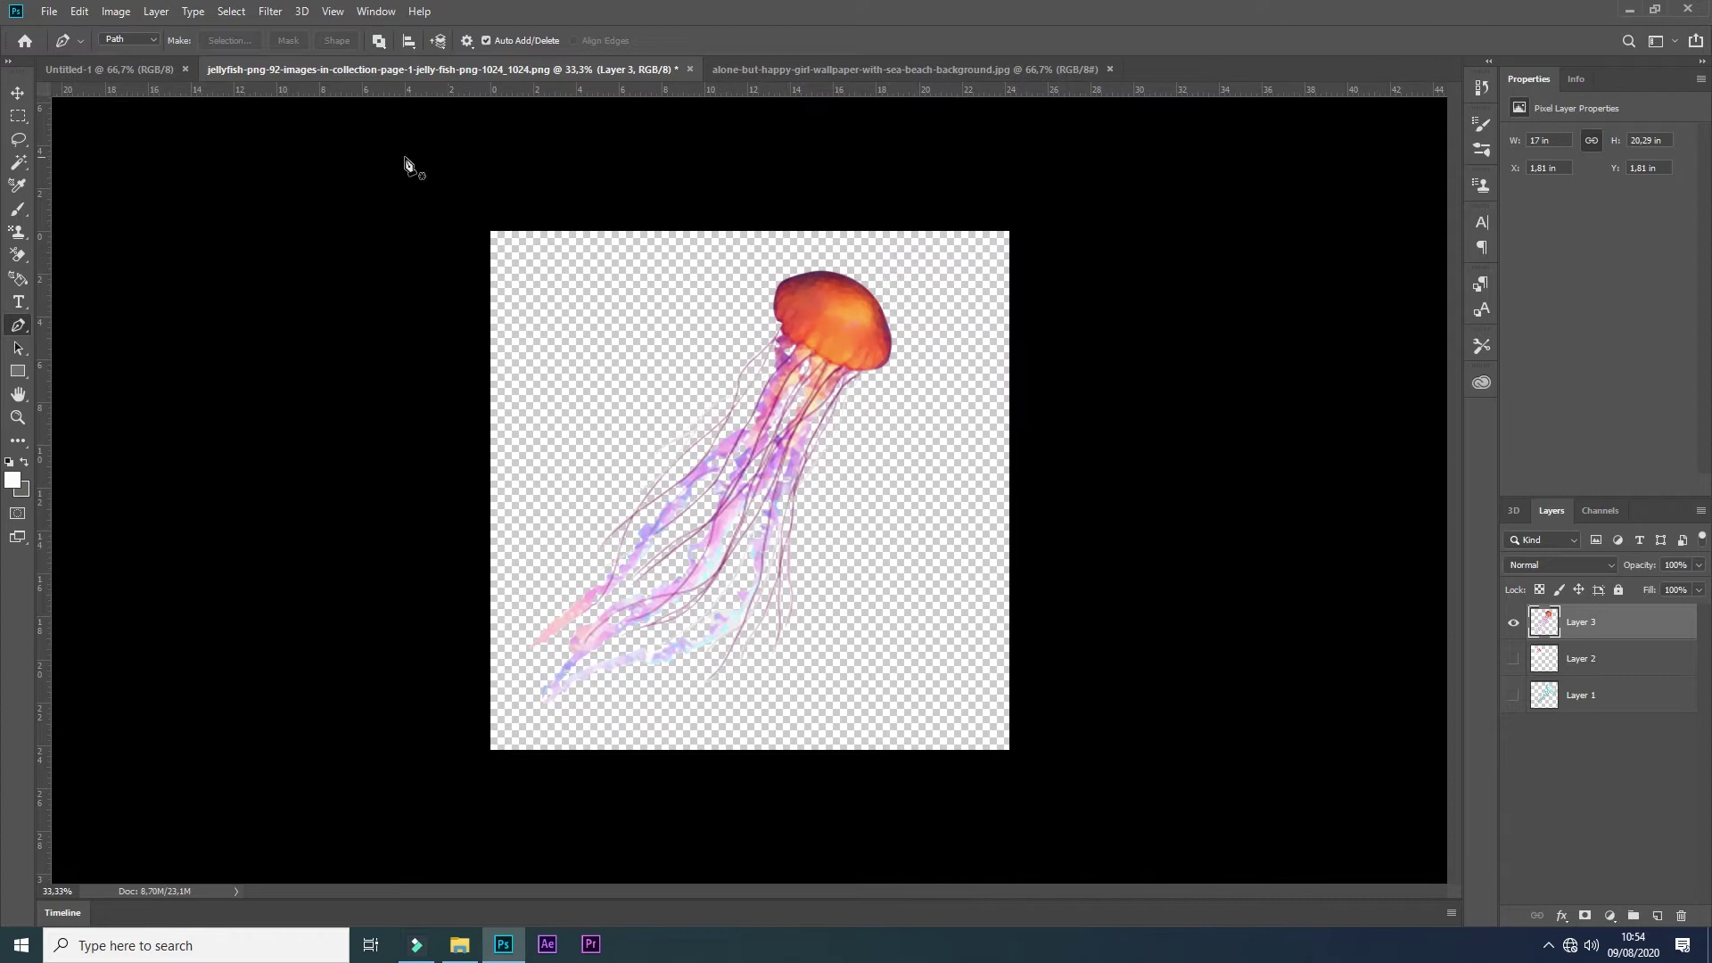
Step: Make the blue and pink jellyfish layers visible again alongside the orange one
click(17, 92)
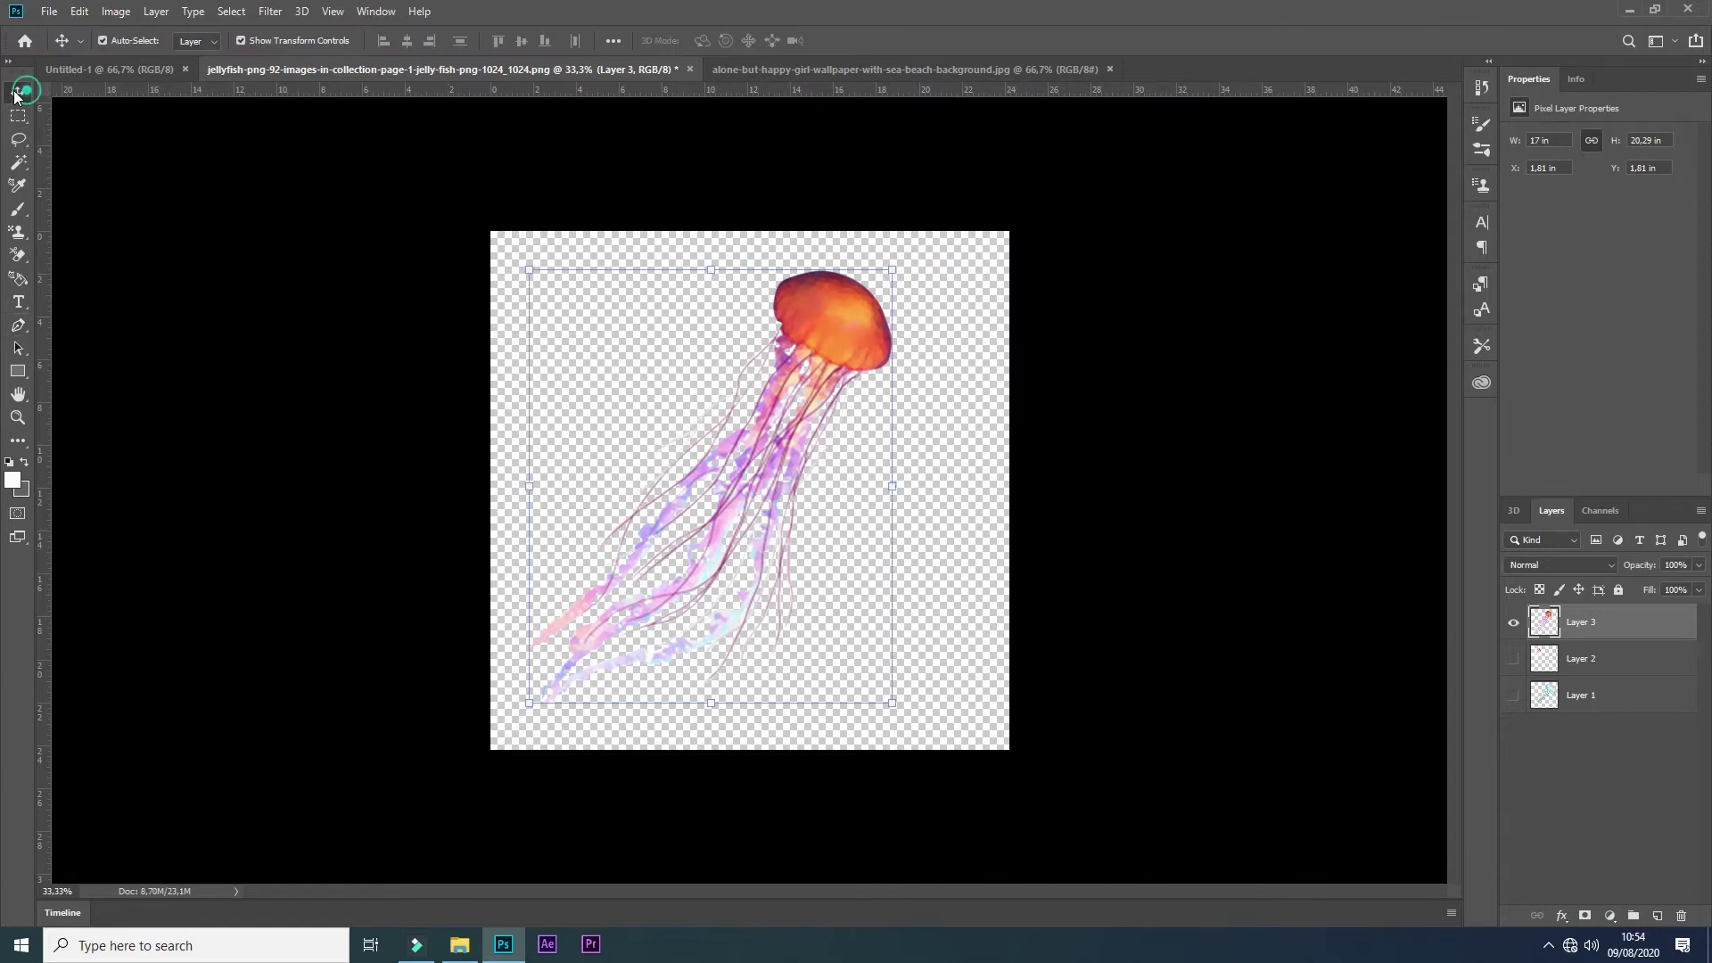
click(1548, 947)
click(1531, 878)
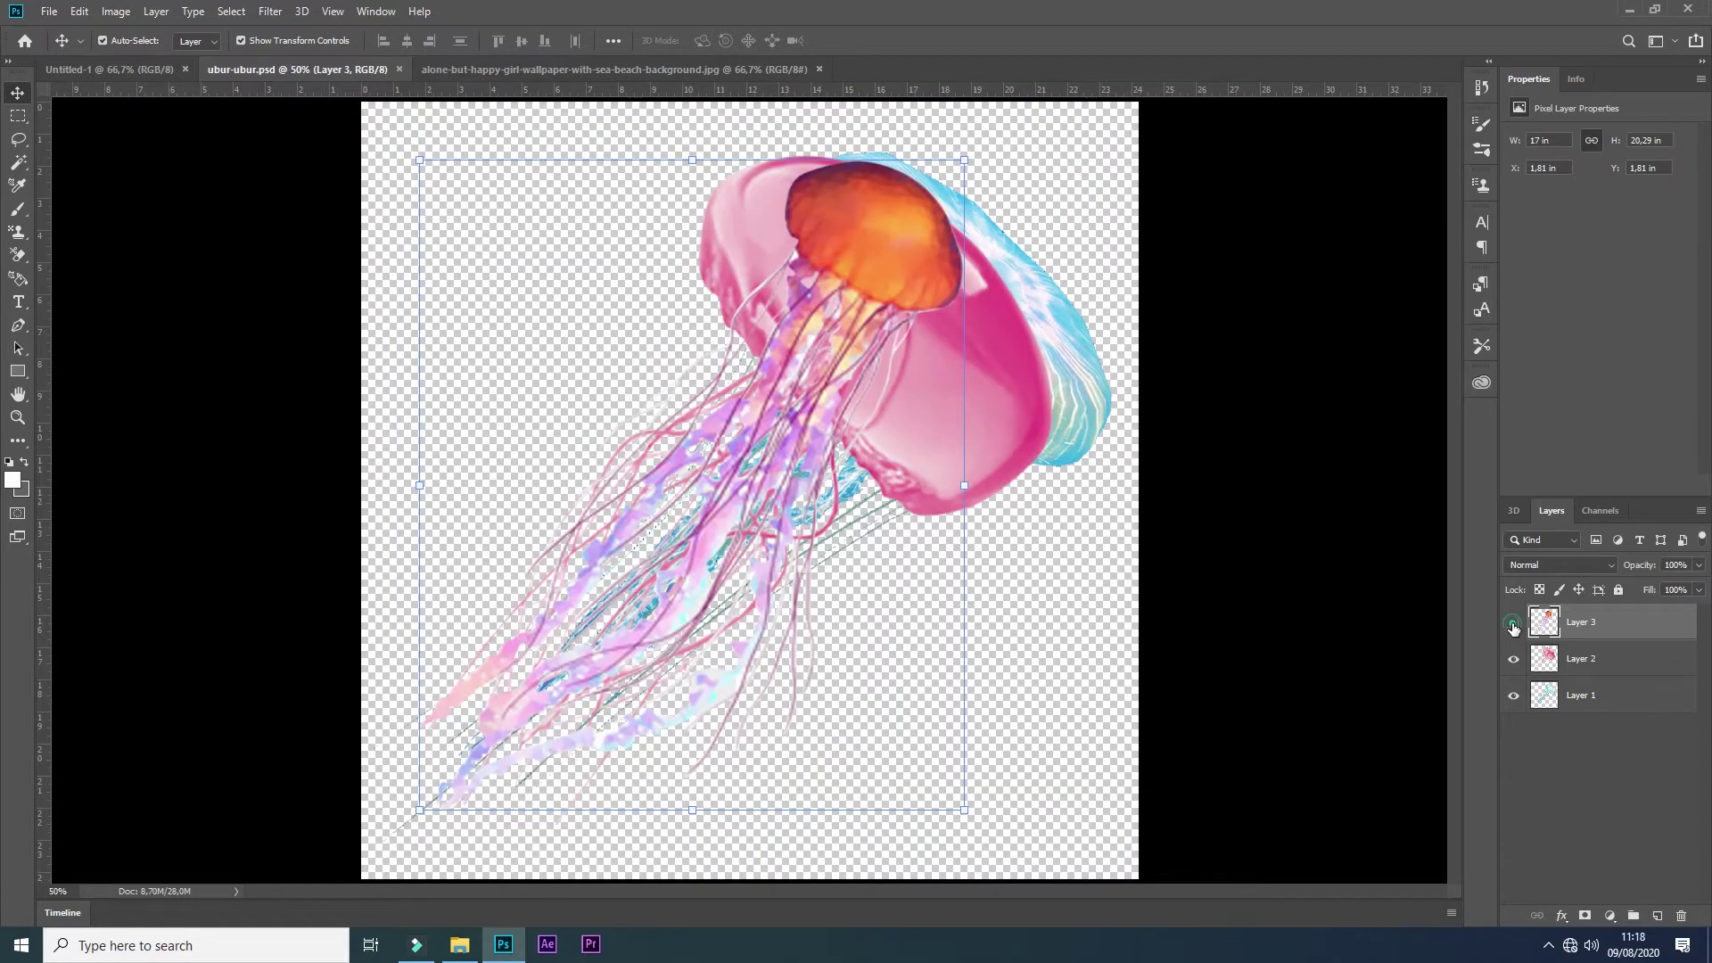
click(1513, 622)
click(1513, 695)
click(1513, 622)
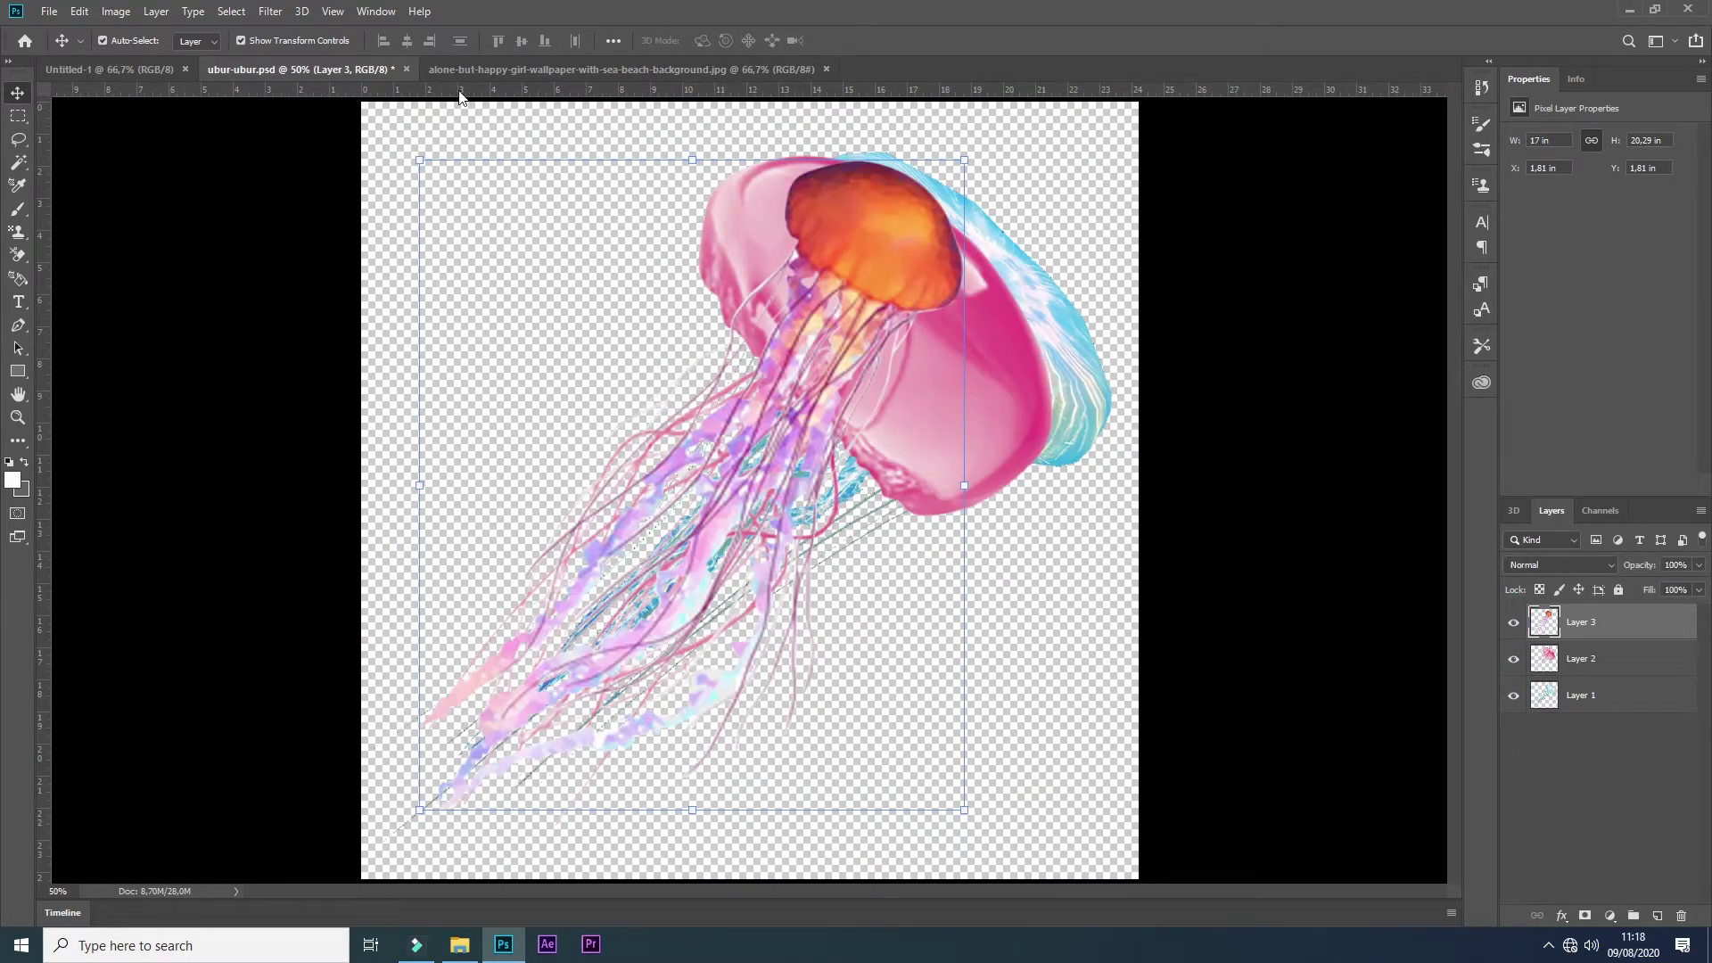
Step: Copy the beach photo into Untitled-1 as a layer and move it up on the canvas
click(117, 72)
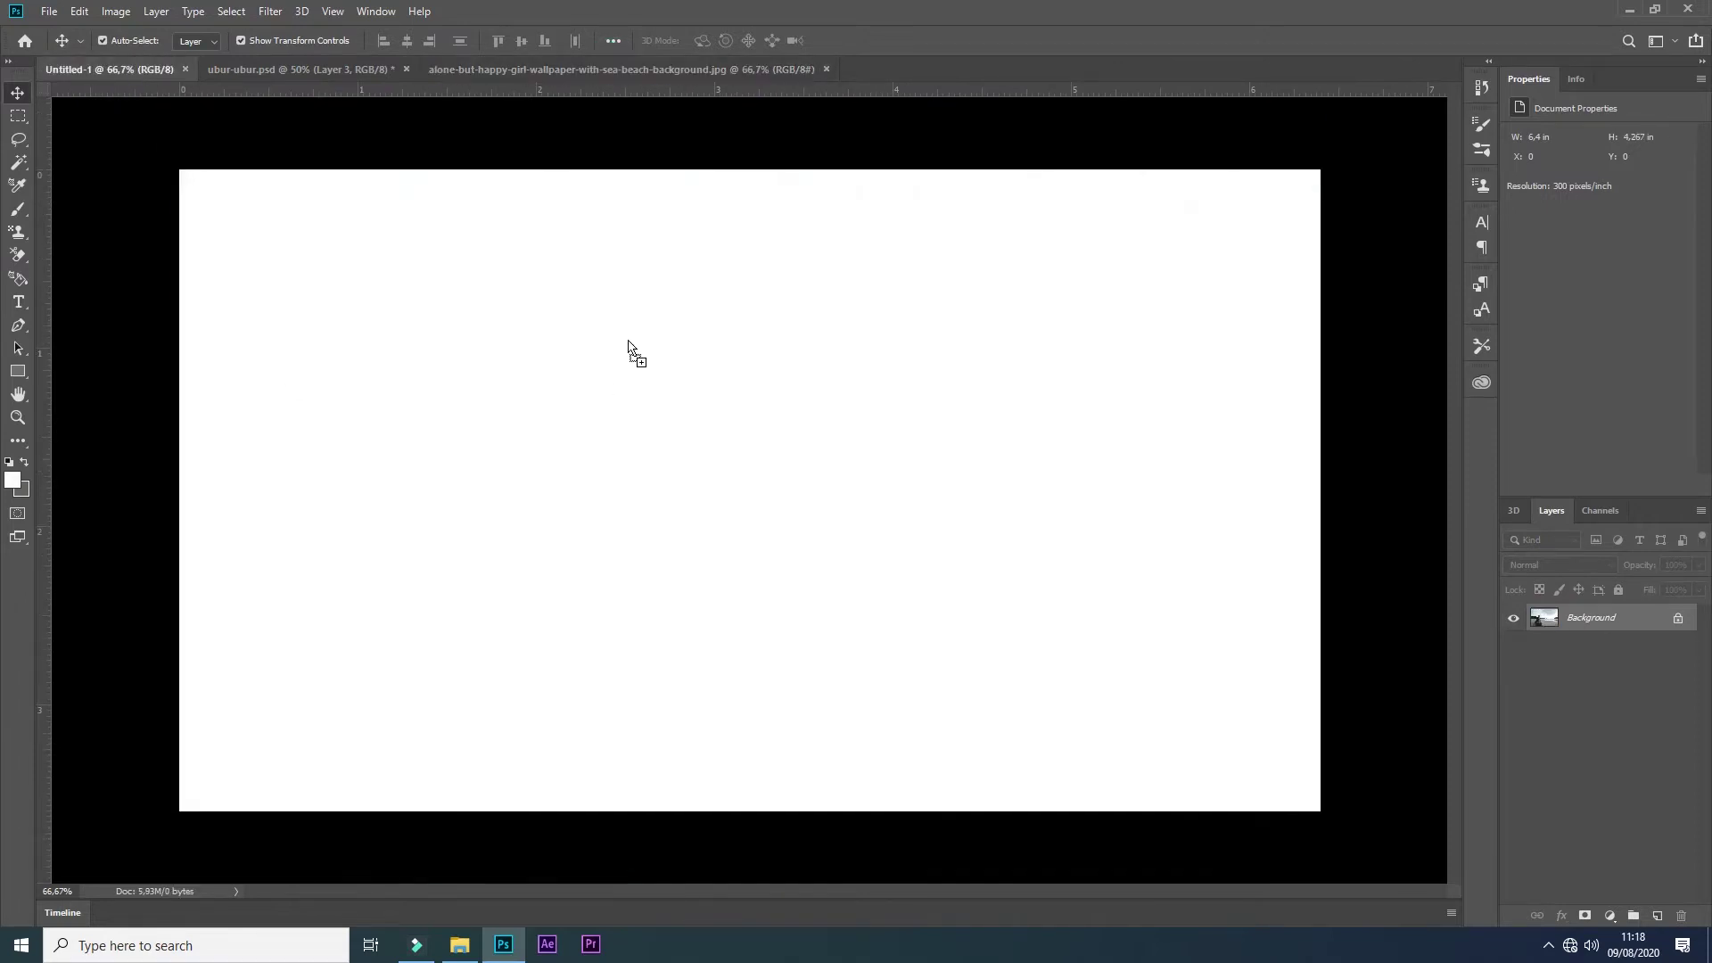
mouse_move(639, 116)
mouse_down()
mouse_move(631, 413)
mouse_move(726, 440)
mouse_move(745, 509)
mouse_move(749, 320)
mouse_move(731, 370)
mouse_up()
key(ctrl+minus)
drag(909, 323, 854, 385)
Step: Add guides at the photo's top, left and right edges and crop the canvas to them
drag(827, 93, 833, 160)
drag(39, 507, 326, 501)
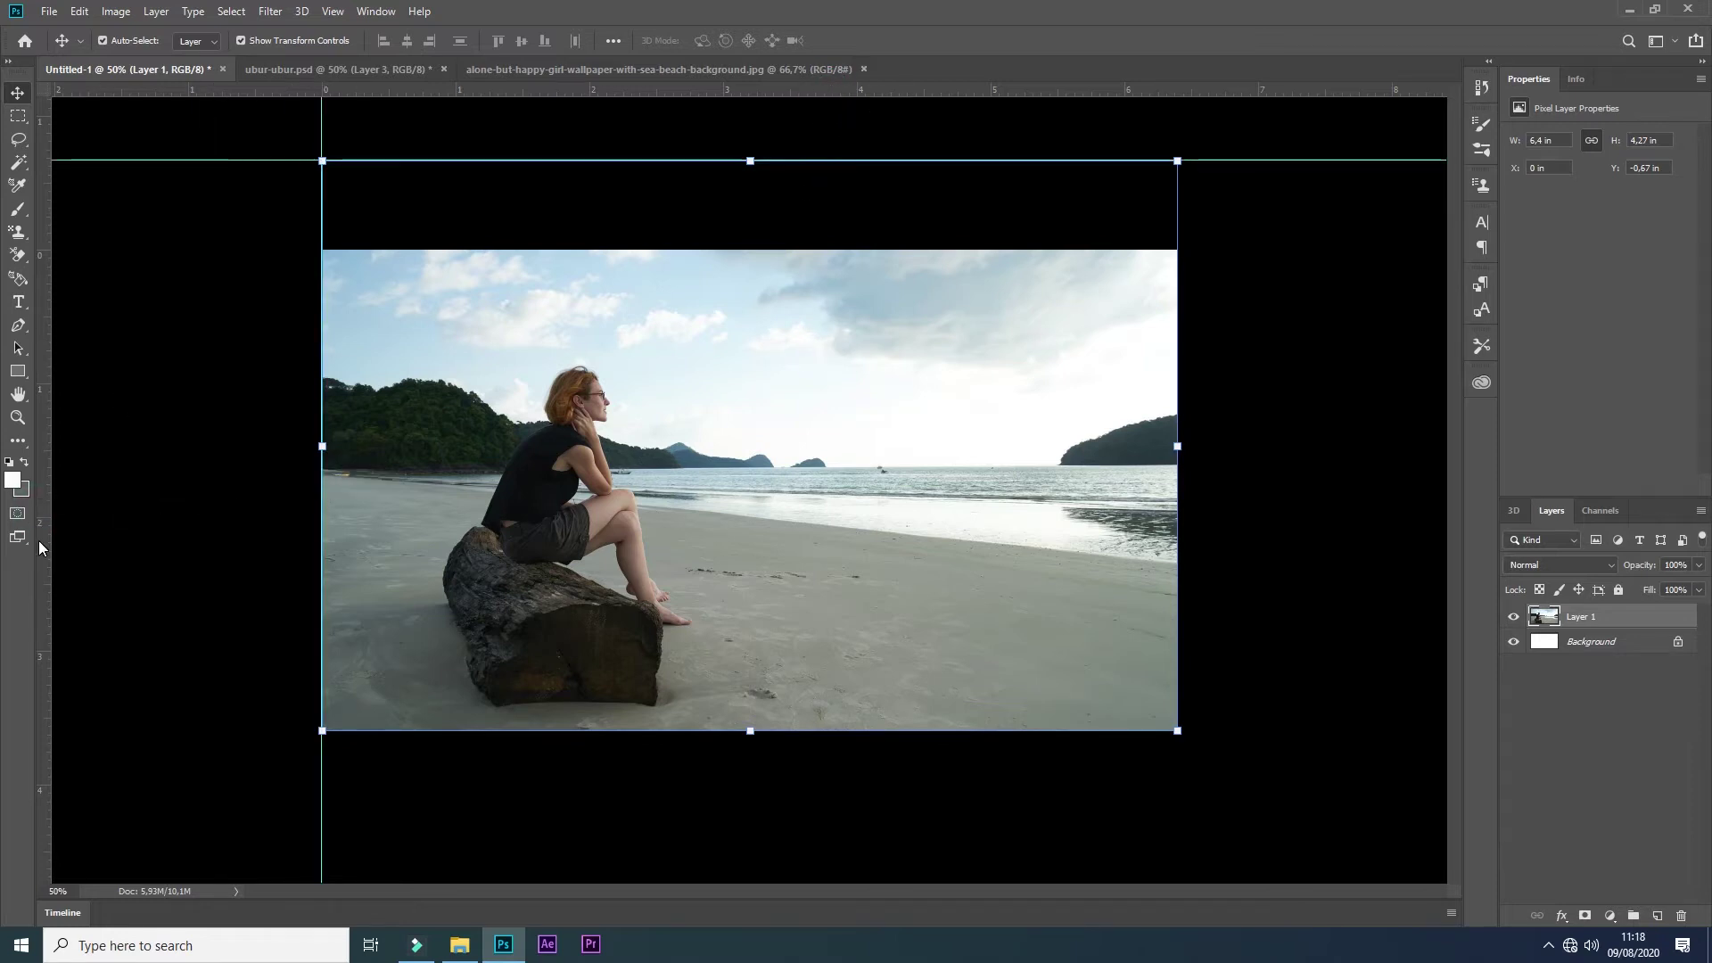
drag(39, 546, 1176, 548)
click(24, 434)
click(76, 473)
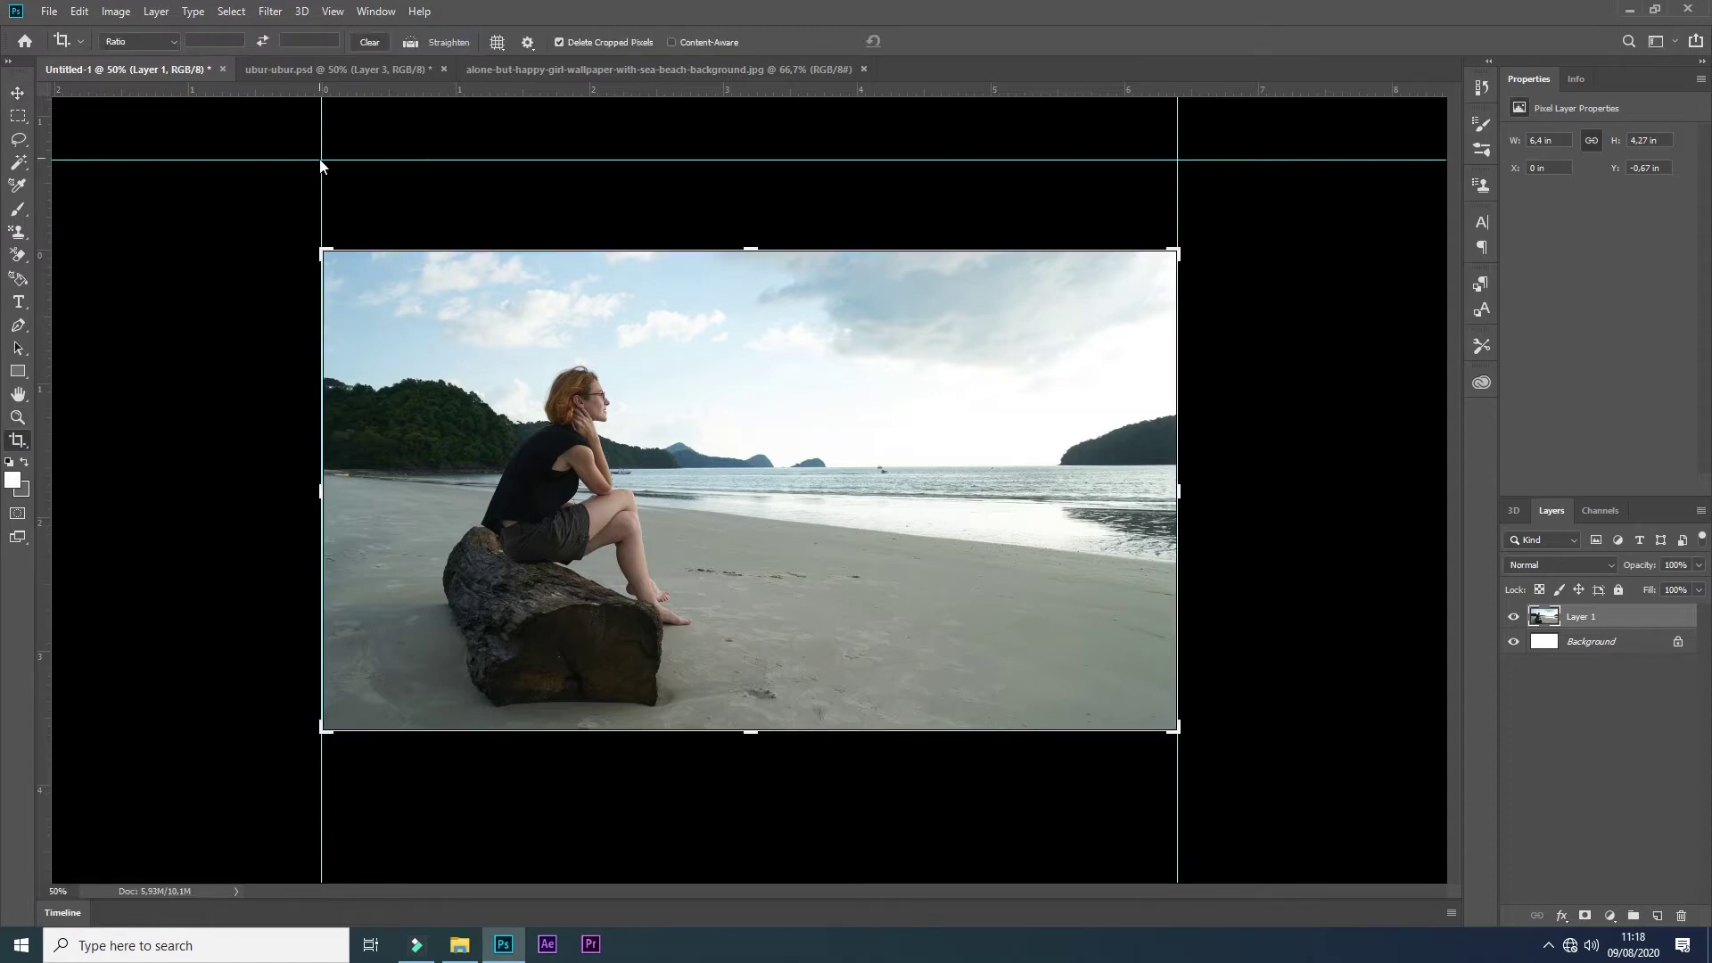
drag(713, 254, 740, 203)
key(Return)
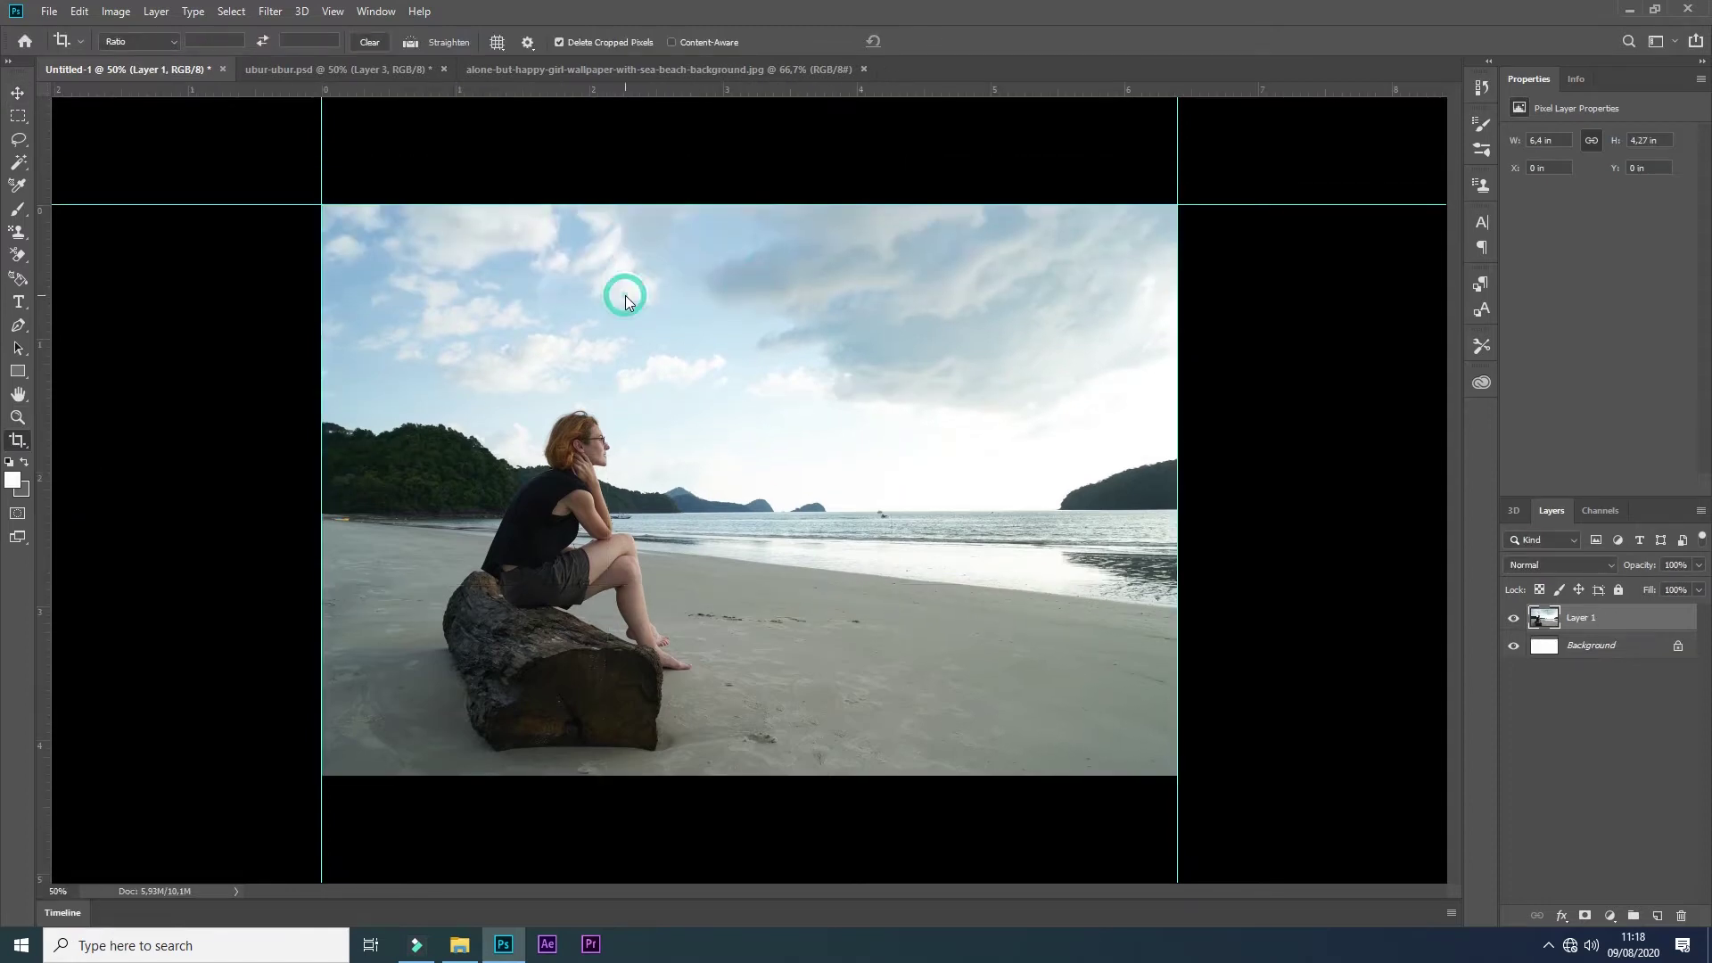
key(v)
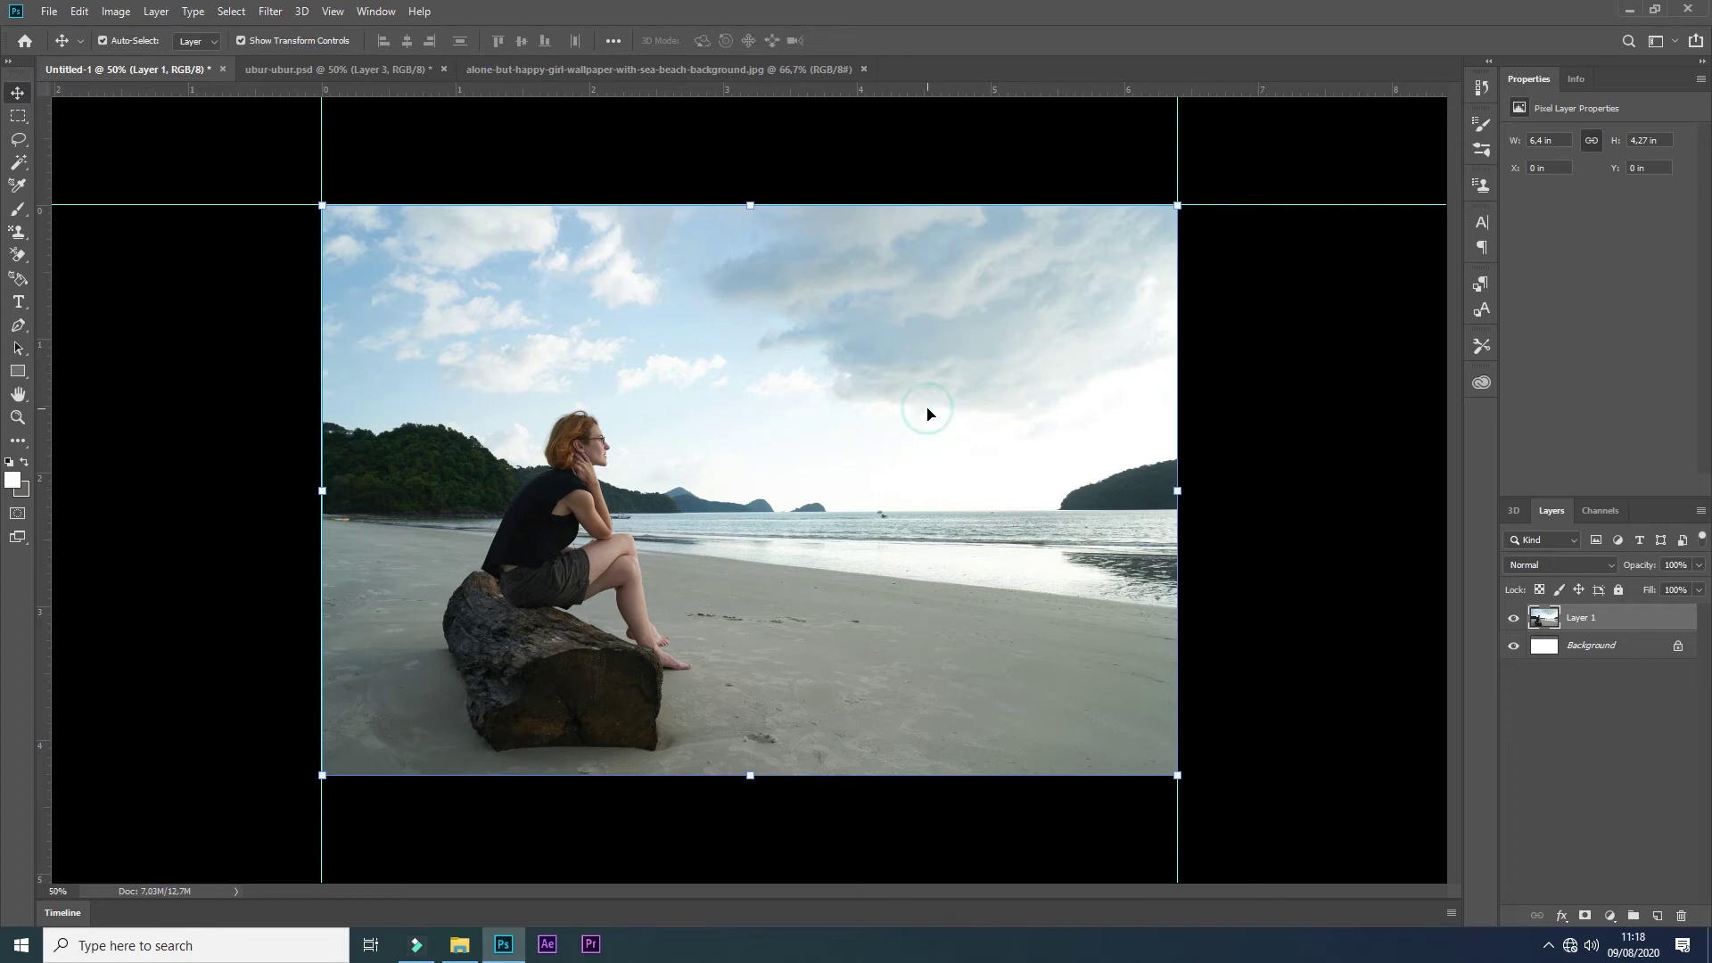
key(ctrl+plus)
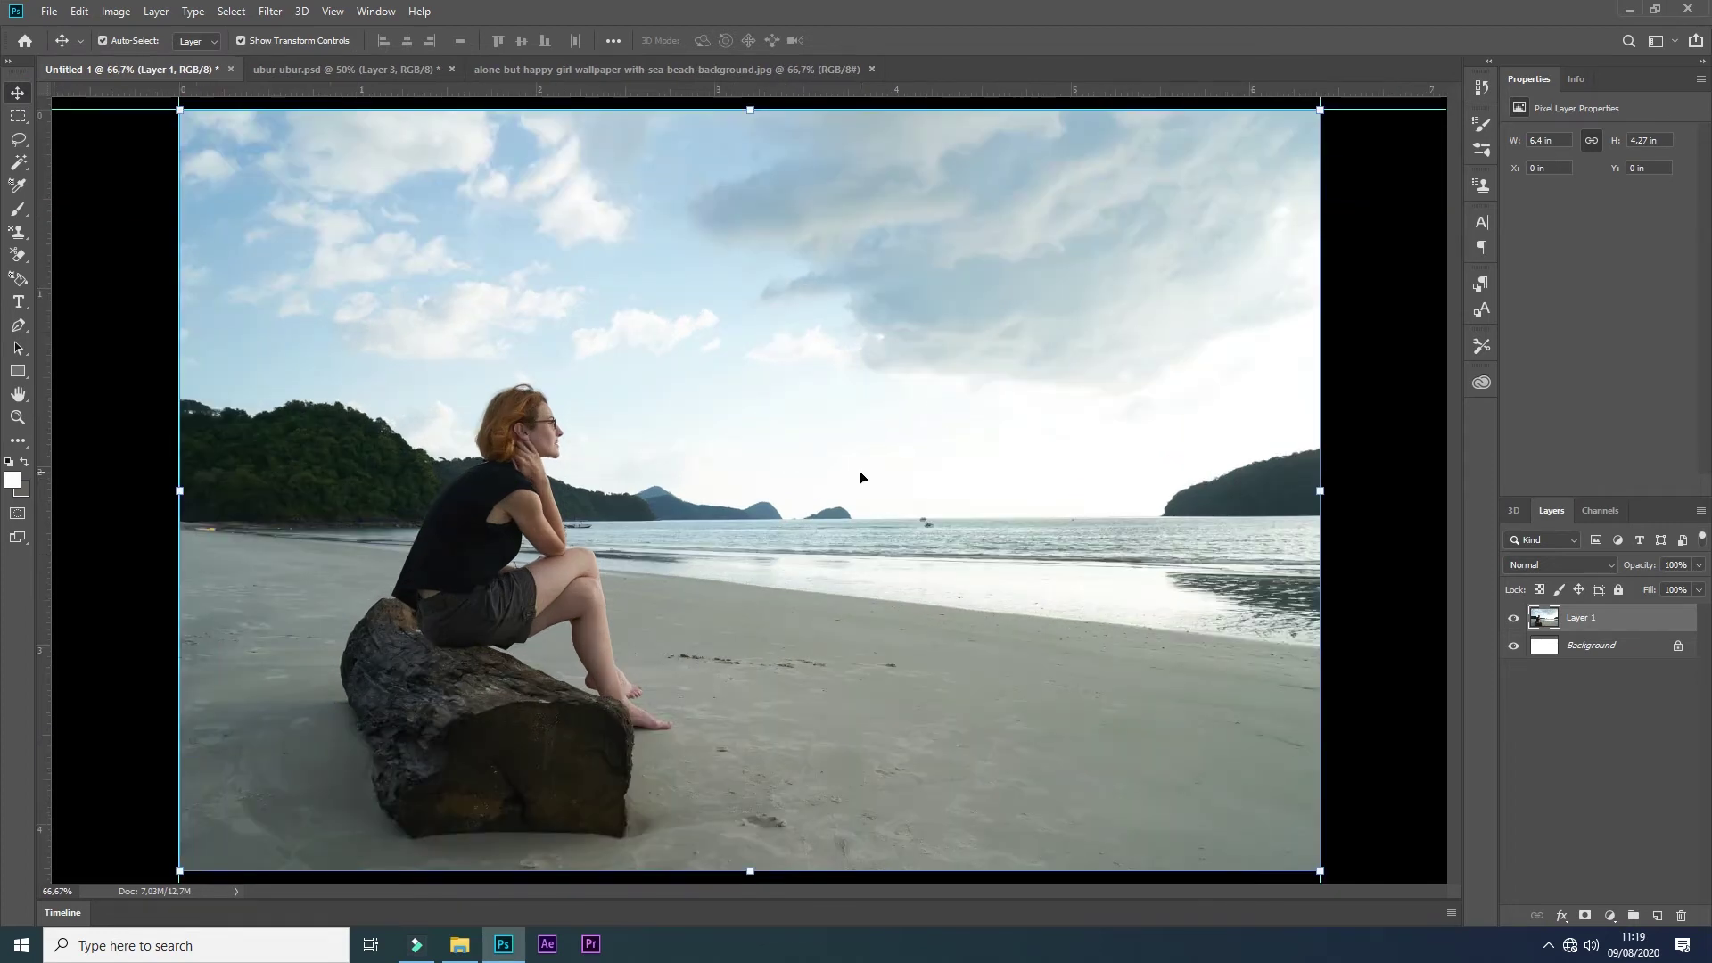
key(ctrl+m)
Step: Brighten the beach layer's midtones and deepen its shadows with Curves and Levels
drag(1301, 379, 1291, 366)
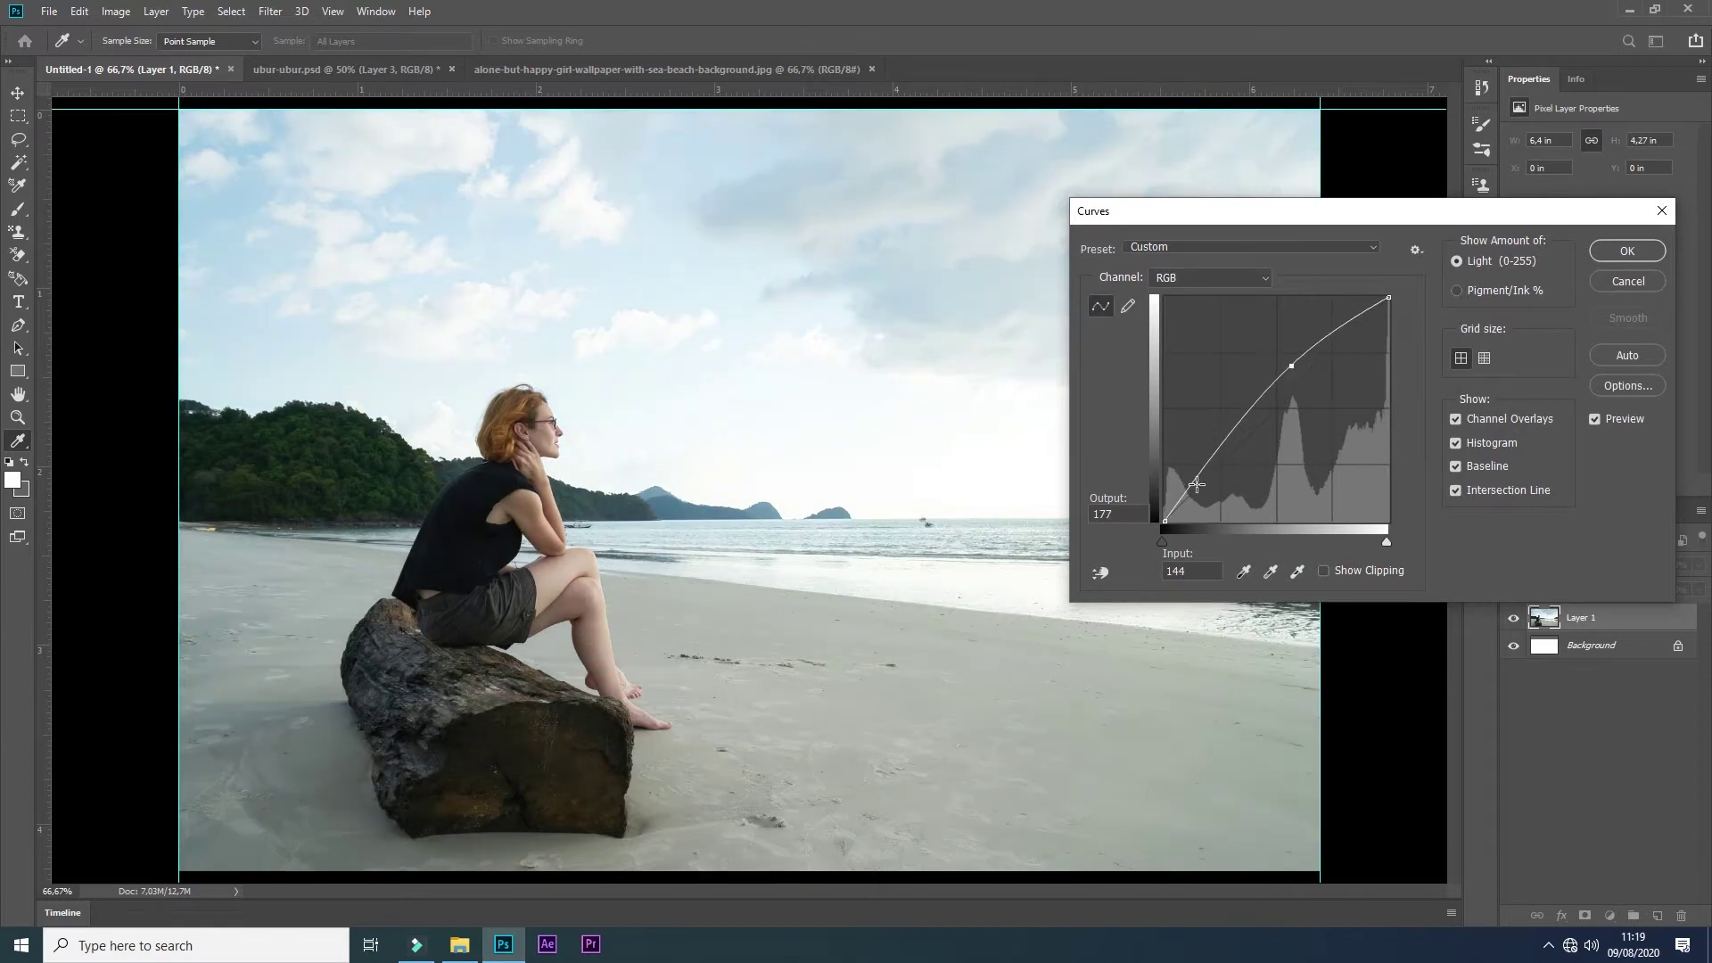
drag(1197, 484, 1197, 487)
click(1619, 252)
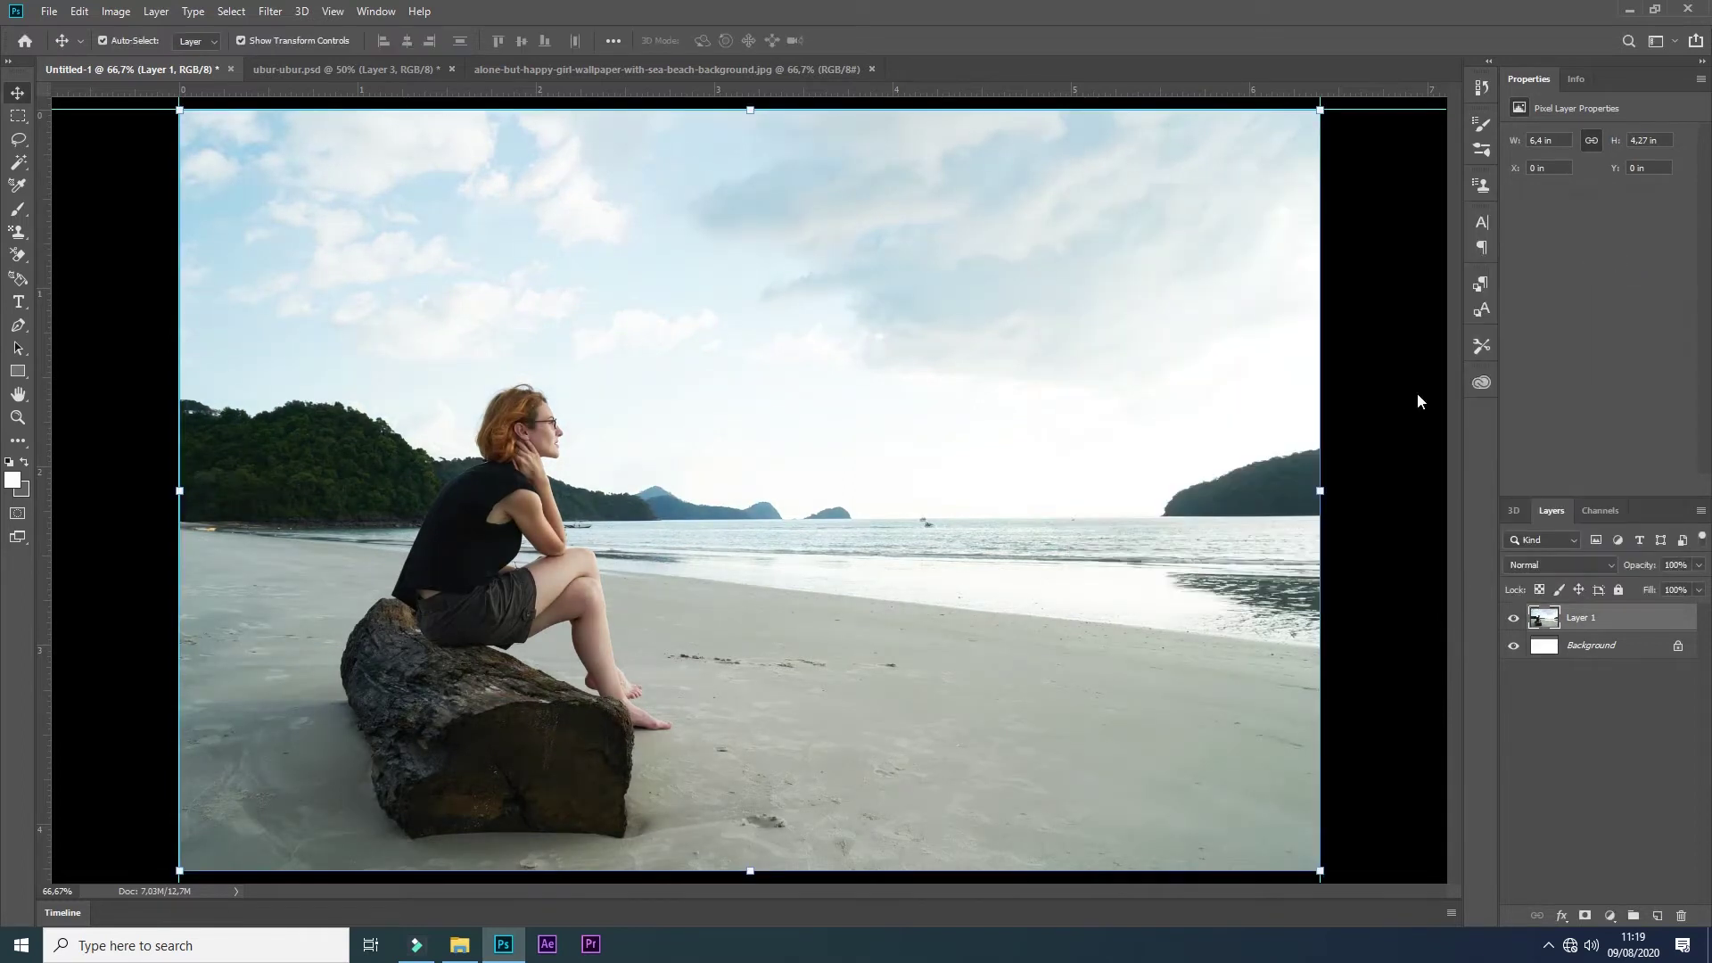
key(ctrl+l)
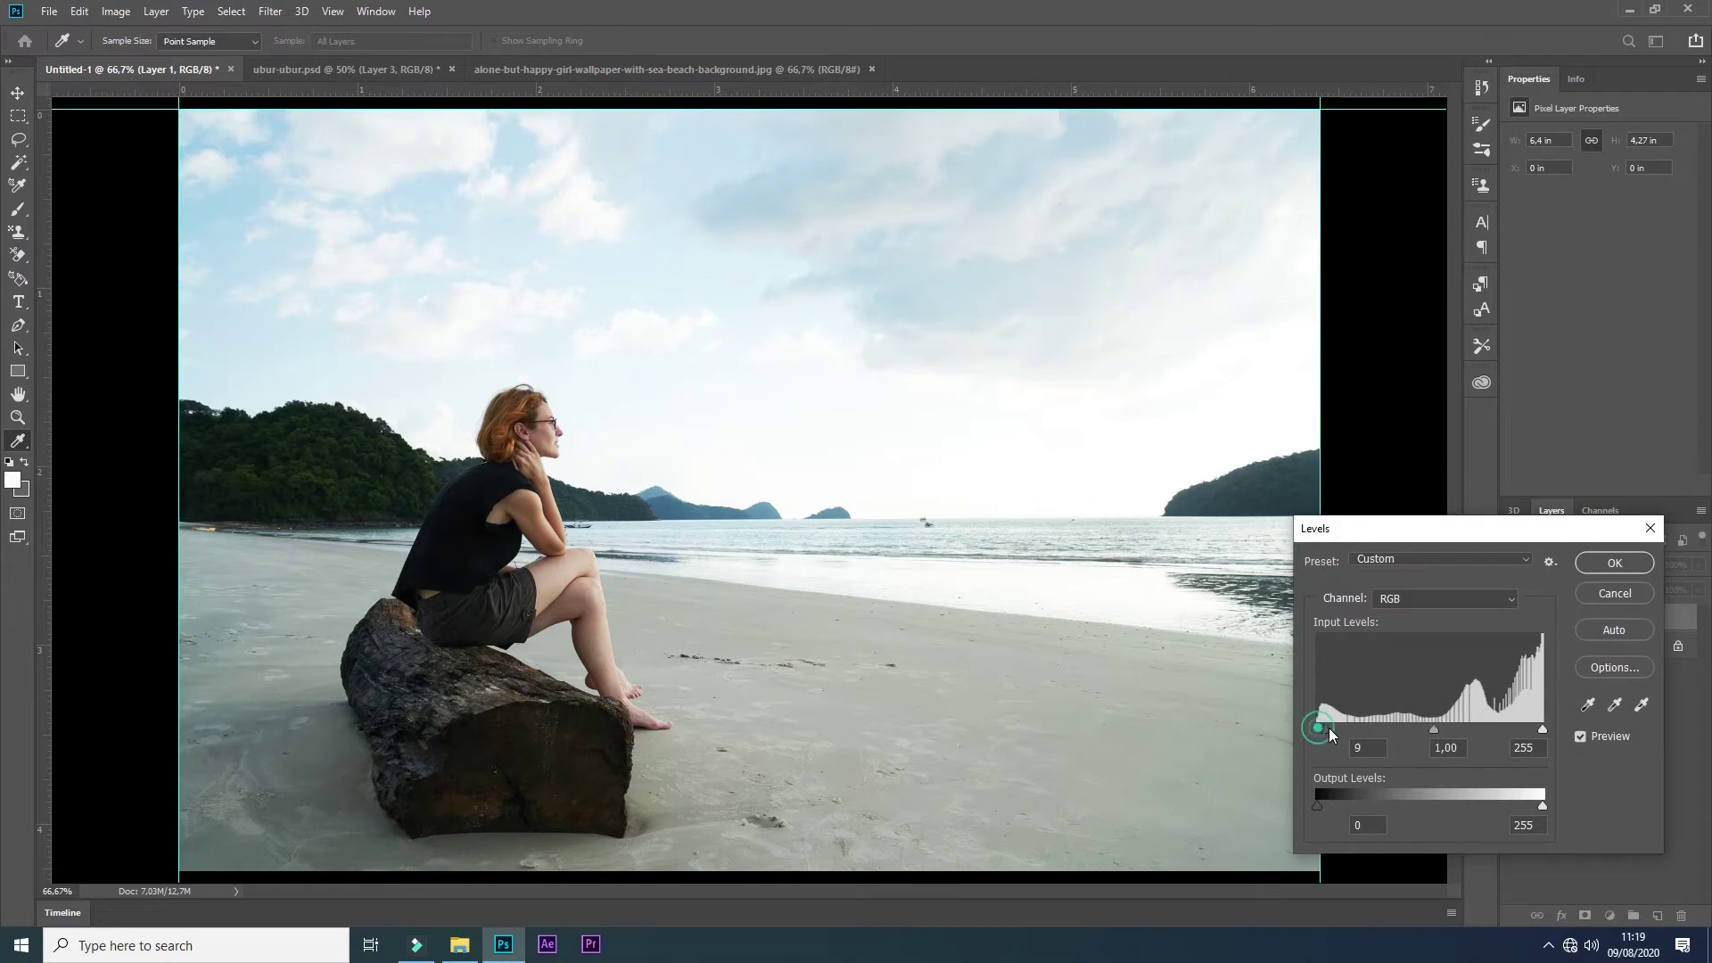
drag(1329, 727, 1328, 729)
drag(1440, 735, 1535, 729)
click(1613, 563)
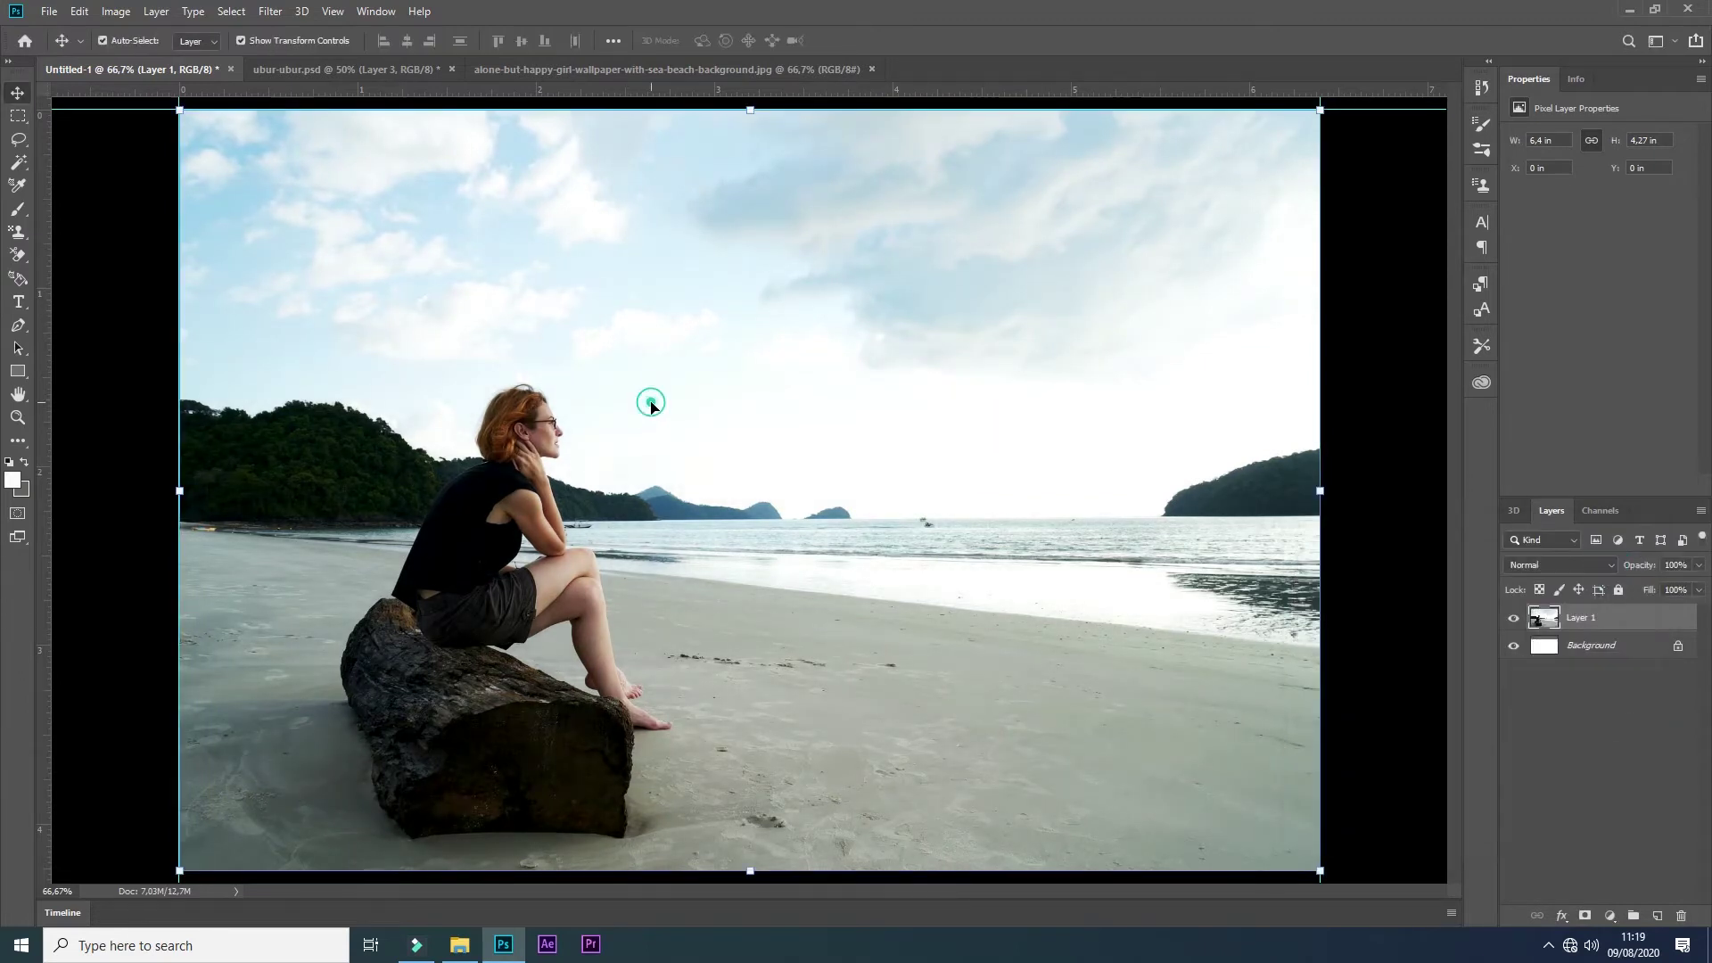
Step: Shift the beach layer's hue to -7 with Hue/Saturation
key(ctrl+u)
mouse_move(355, 307)
mouse_down()
mouse_move(1101, 397)
mouse_move(1260, 394)
mouse_up()
drag(1128, 516, 1124, 517)
click(1307, 431)
Step: Push the midtones blue +13 with Color Balance, then bring up the original beach photo
key(ctrl+b)
drag(1332, 527, 1345, 530)
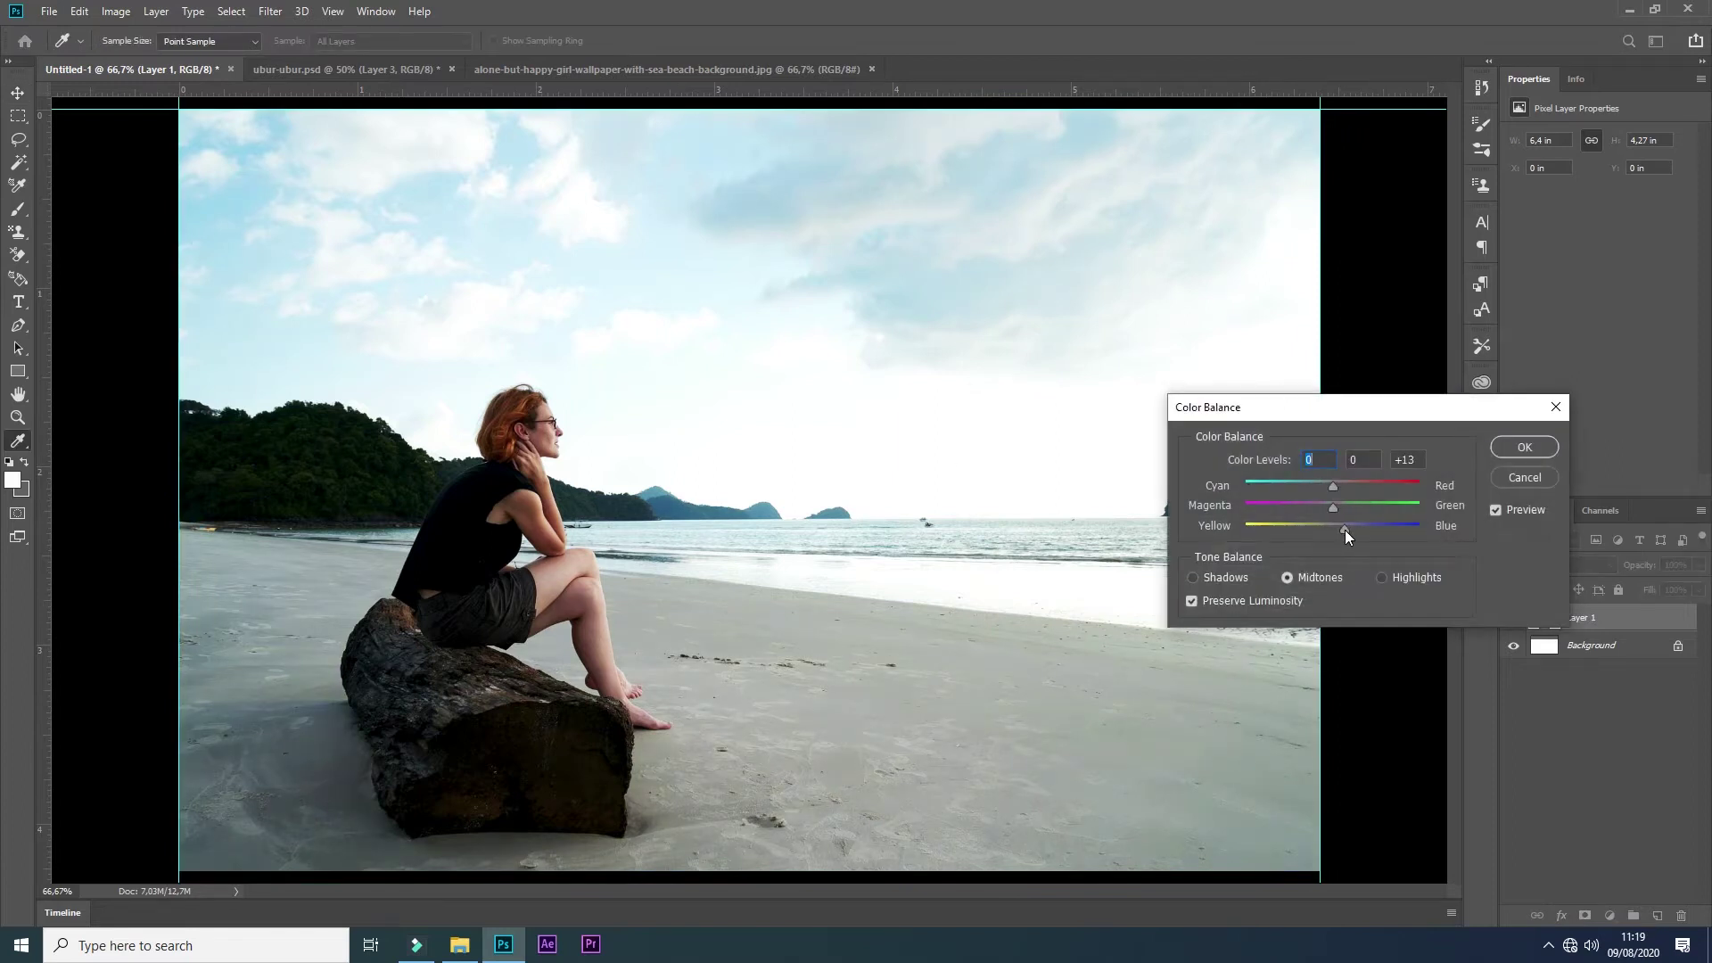
click(1346, 530)
click(1521, 447)
key(v)
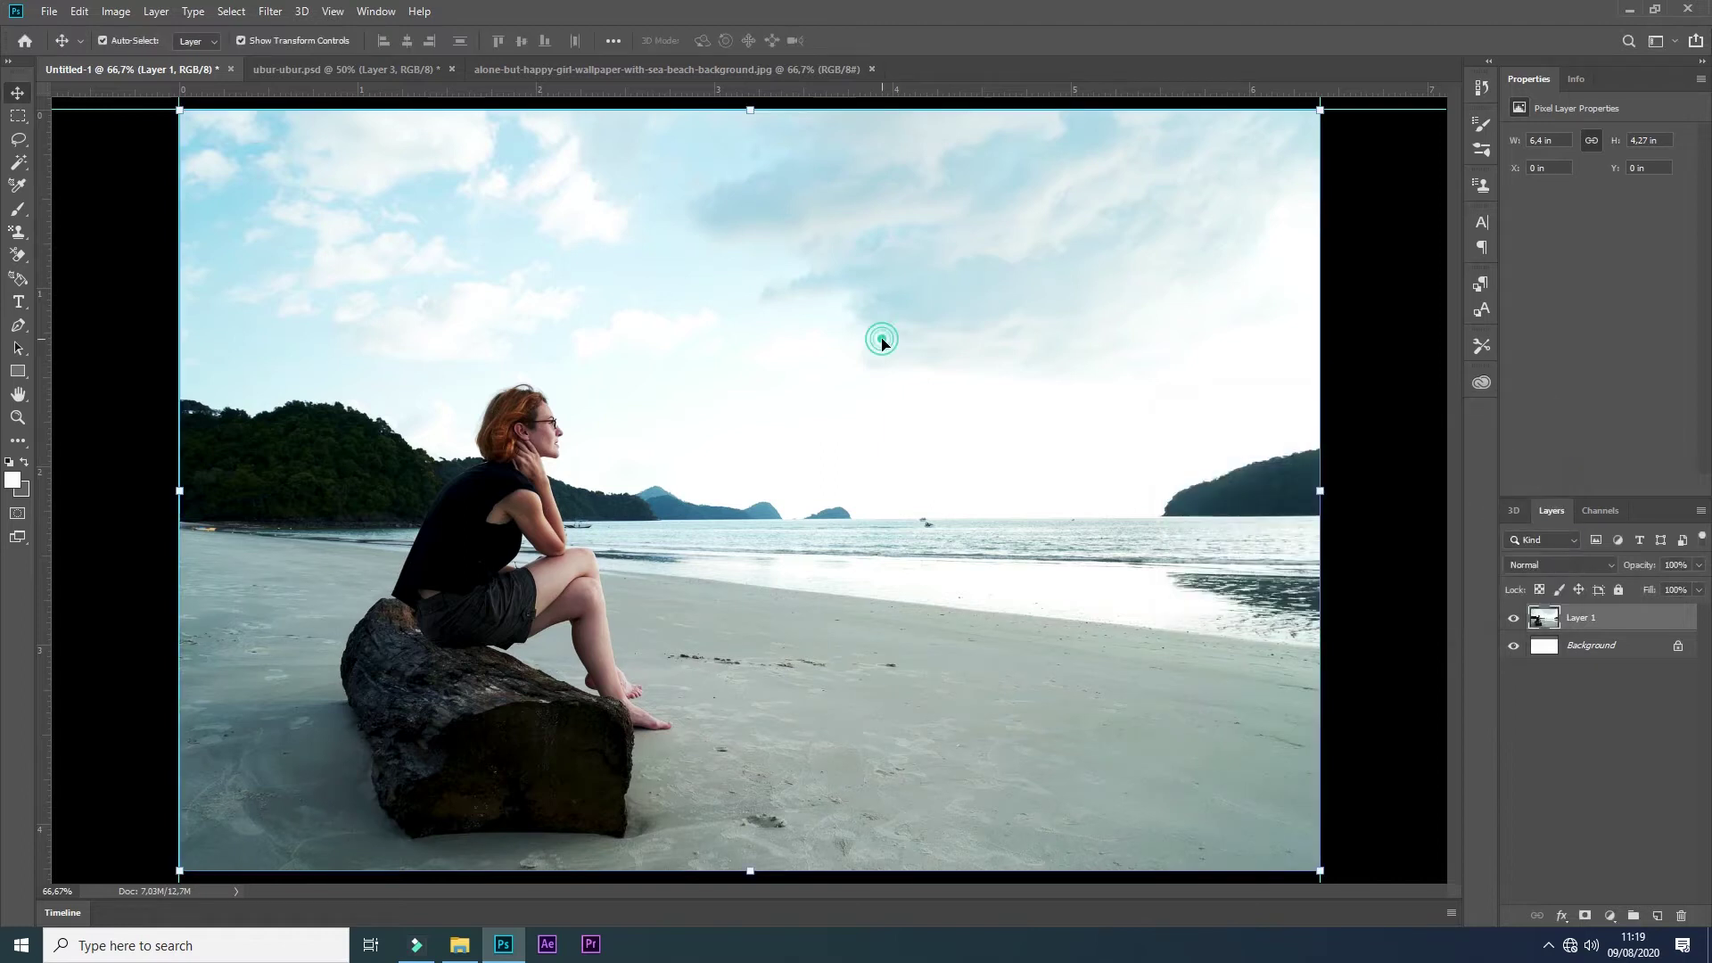
click(645, 71)
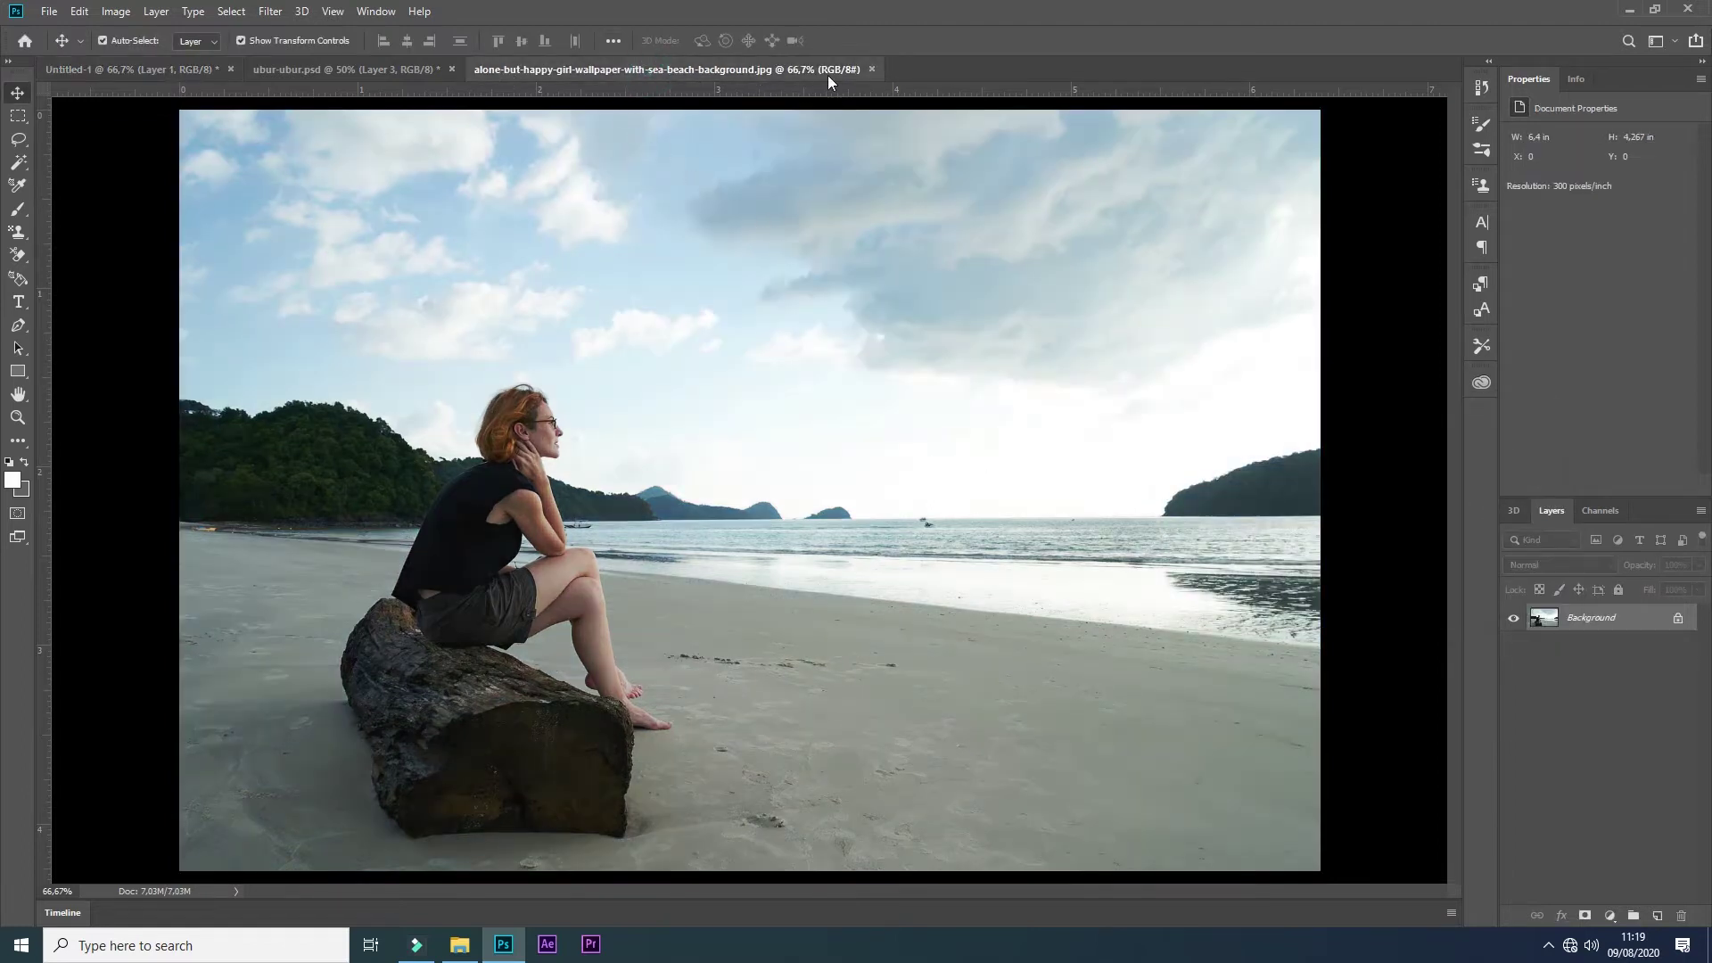
Step: Close the original beach photo and bring the orange jellyfish in from ubur-ubur.psd, shrunk small
click(872, 68)
click(343, 68)
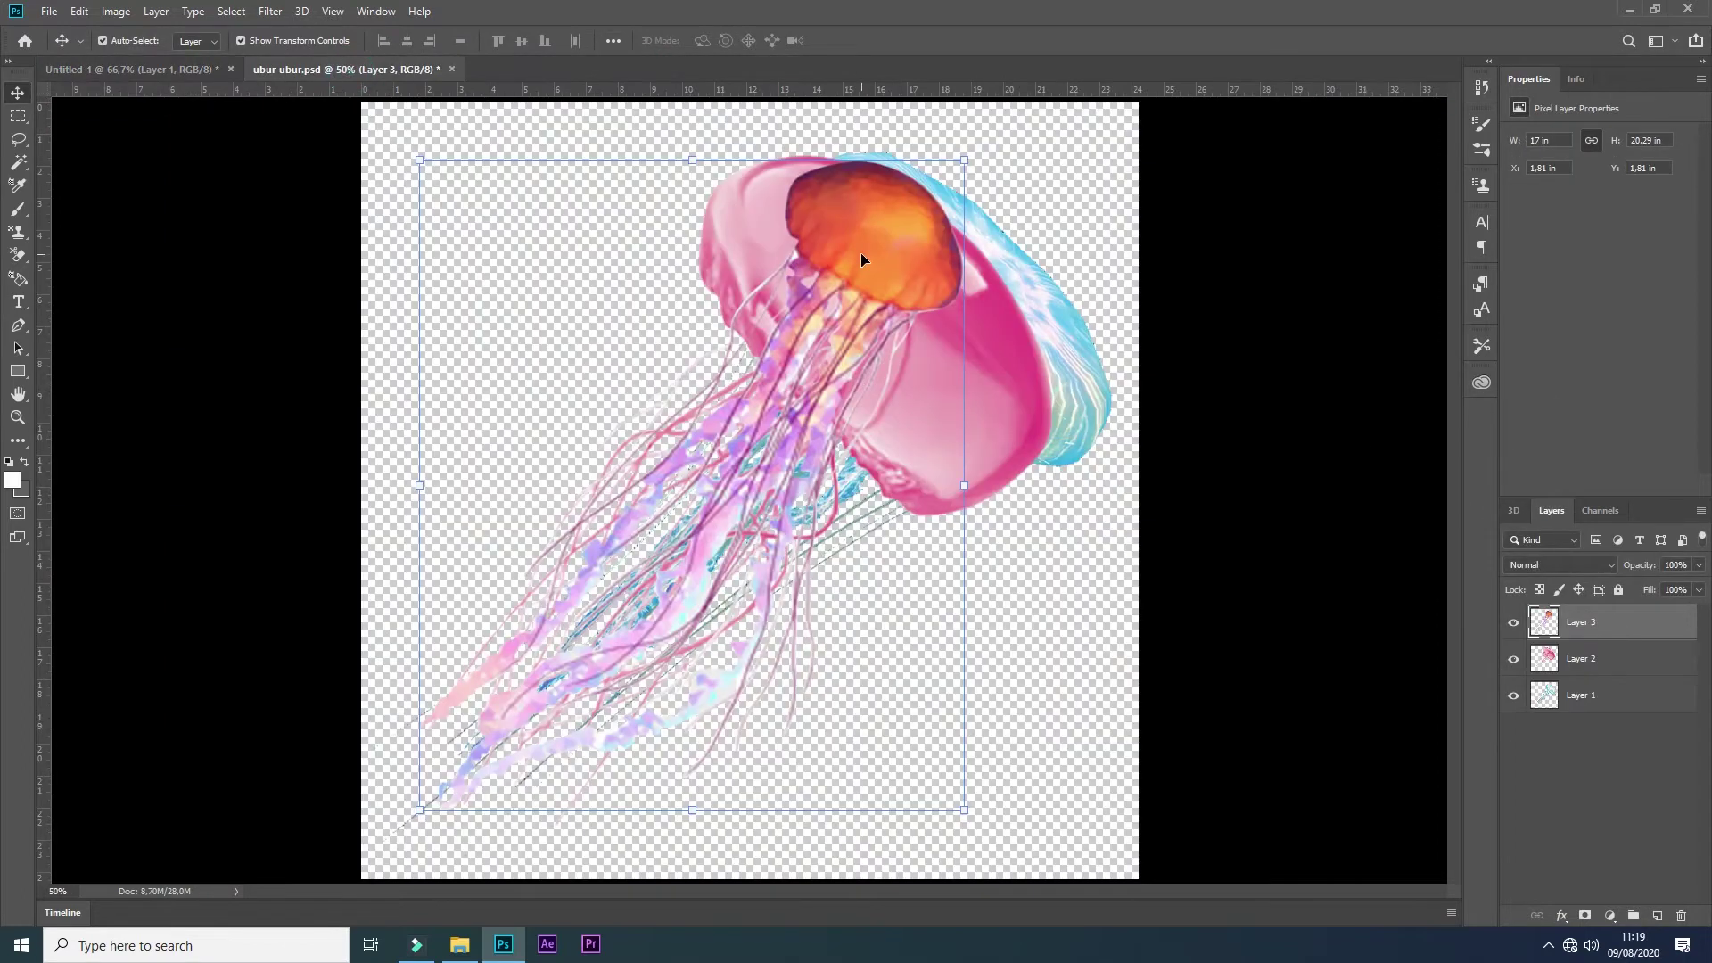
drag(860, 255, 978, 394)
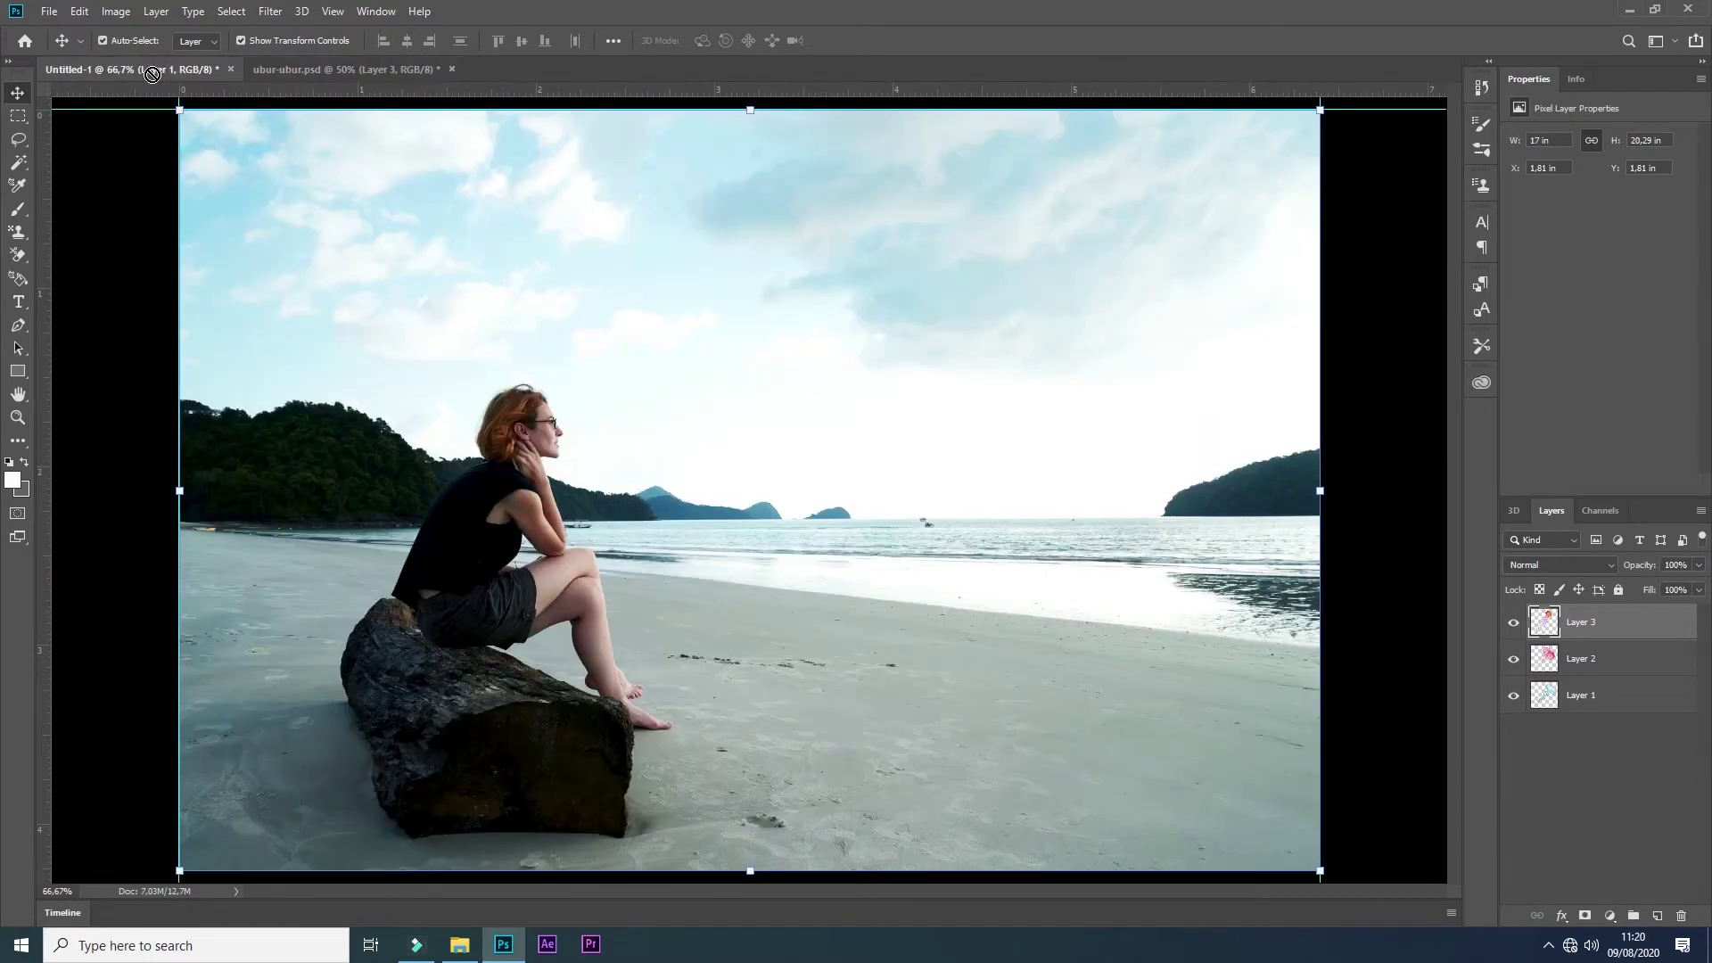
mouse_move(1171, 160)
mouse_down()
mouse_move(876, 359)
mouse_move(815, 431)
mouse_move(775, 294)
mouse_move(738, 316)
mouse_up()
key(Return)
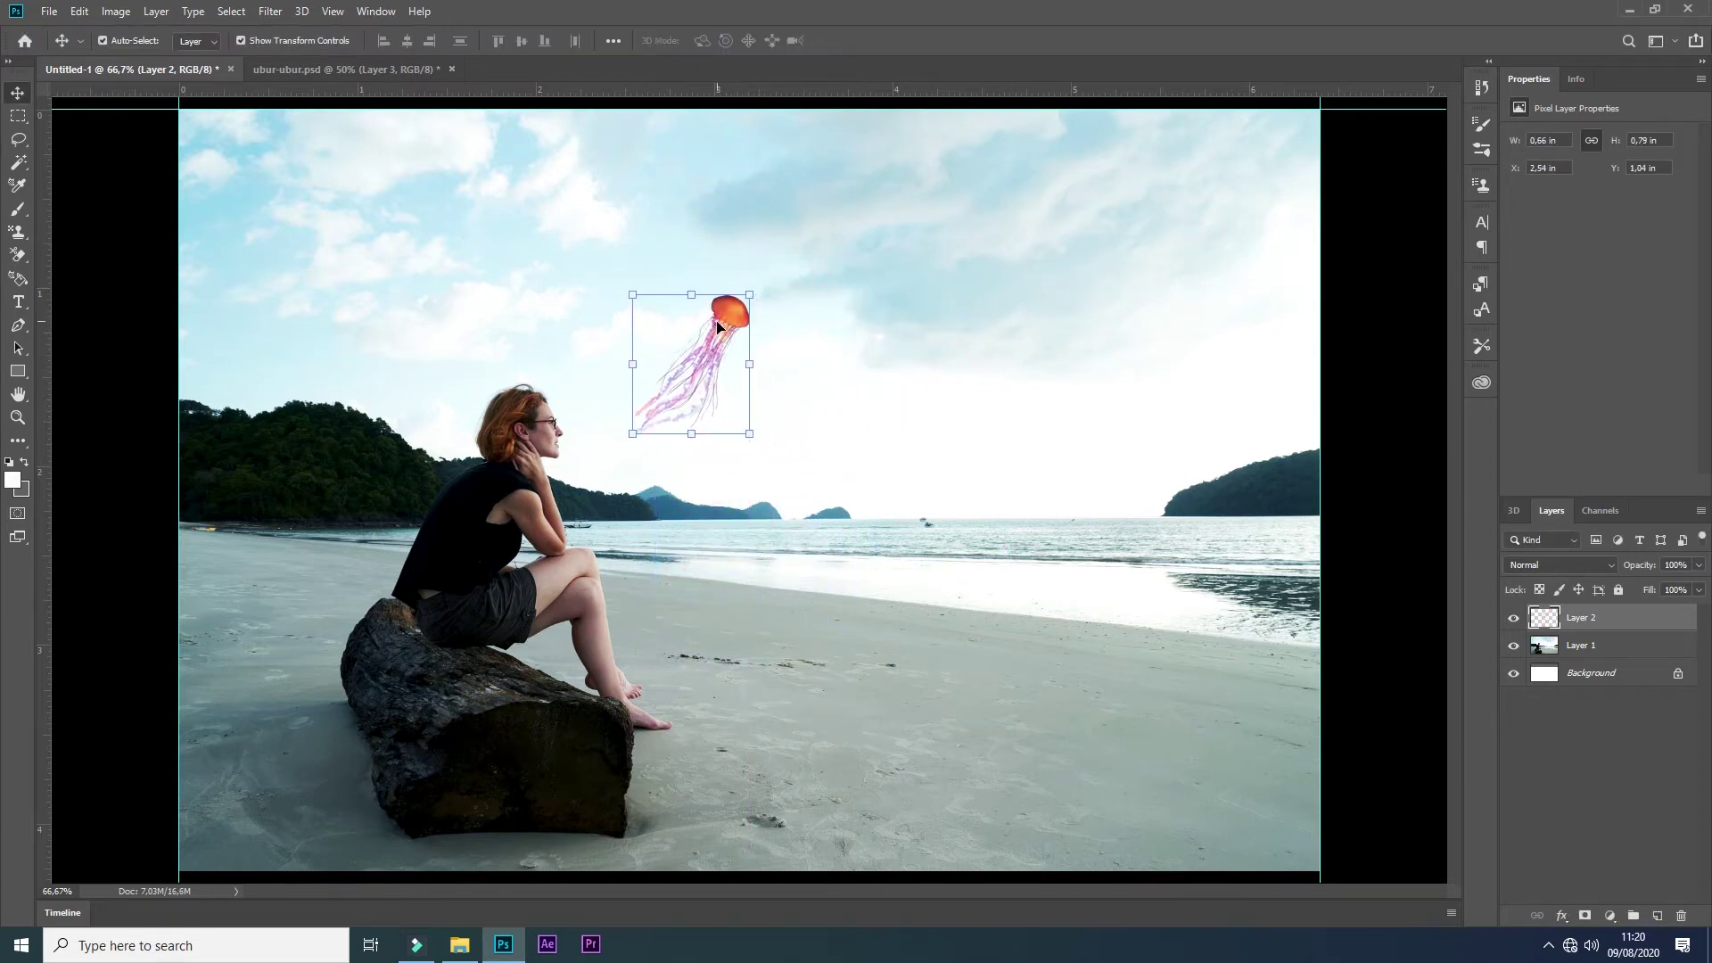
Step: Add the pink jellyfish, shrunk, slightly tilted and placed in the sky beside the orange one
click(344, 68)
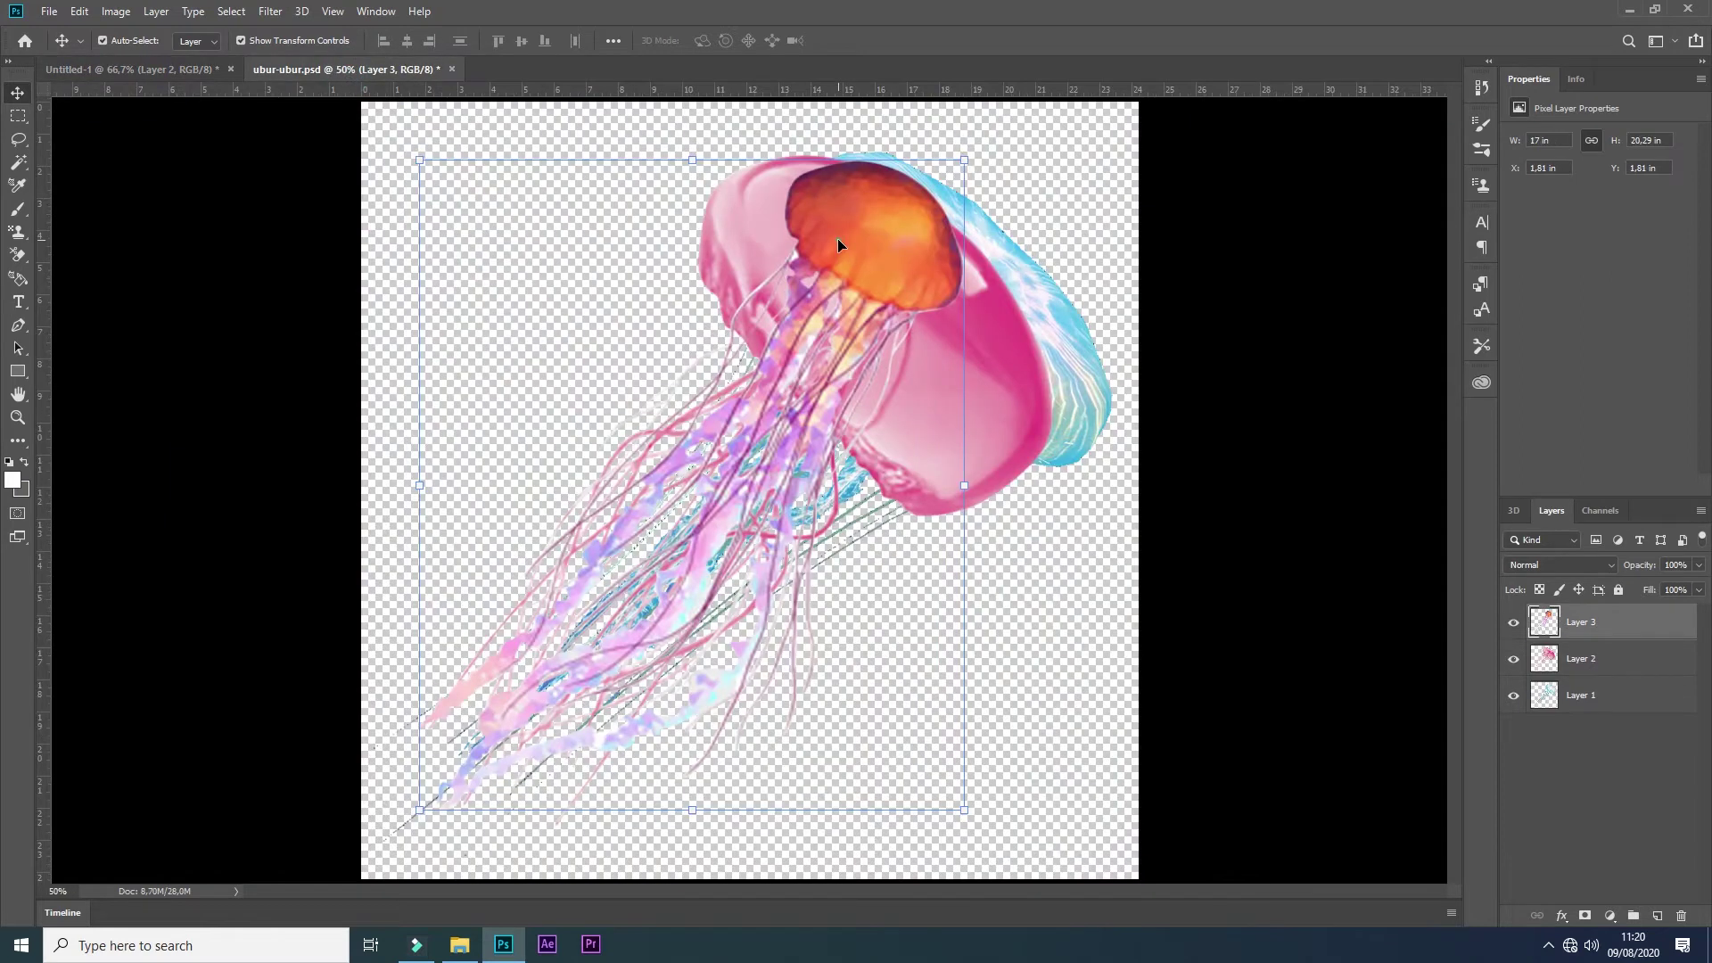
click(1513, 622)
click(1579, 658)
drag(882, 293, 785, 412)
key(ctrl+t)
mouse_move(1138, 305)
mouse_down()
mouse_move(660, 638)
mouse_move(786, 518)
mouse_up()
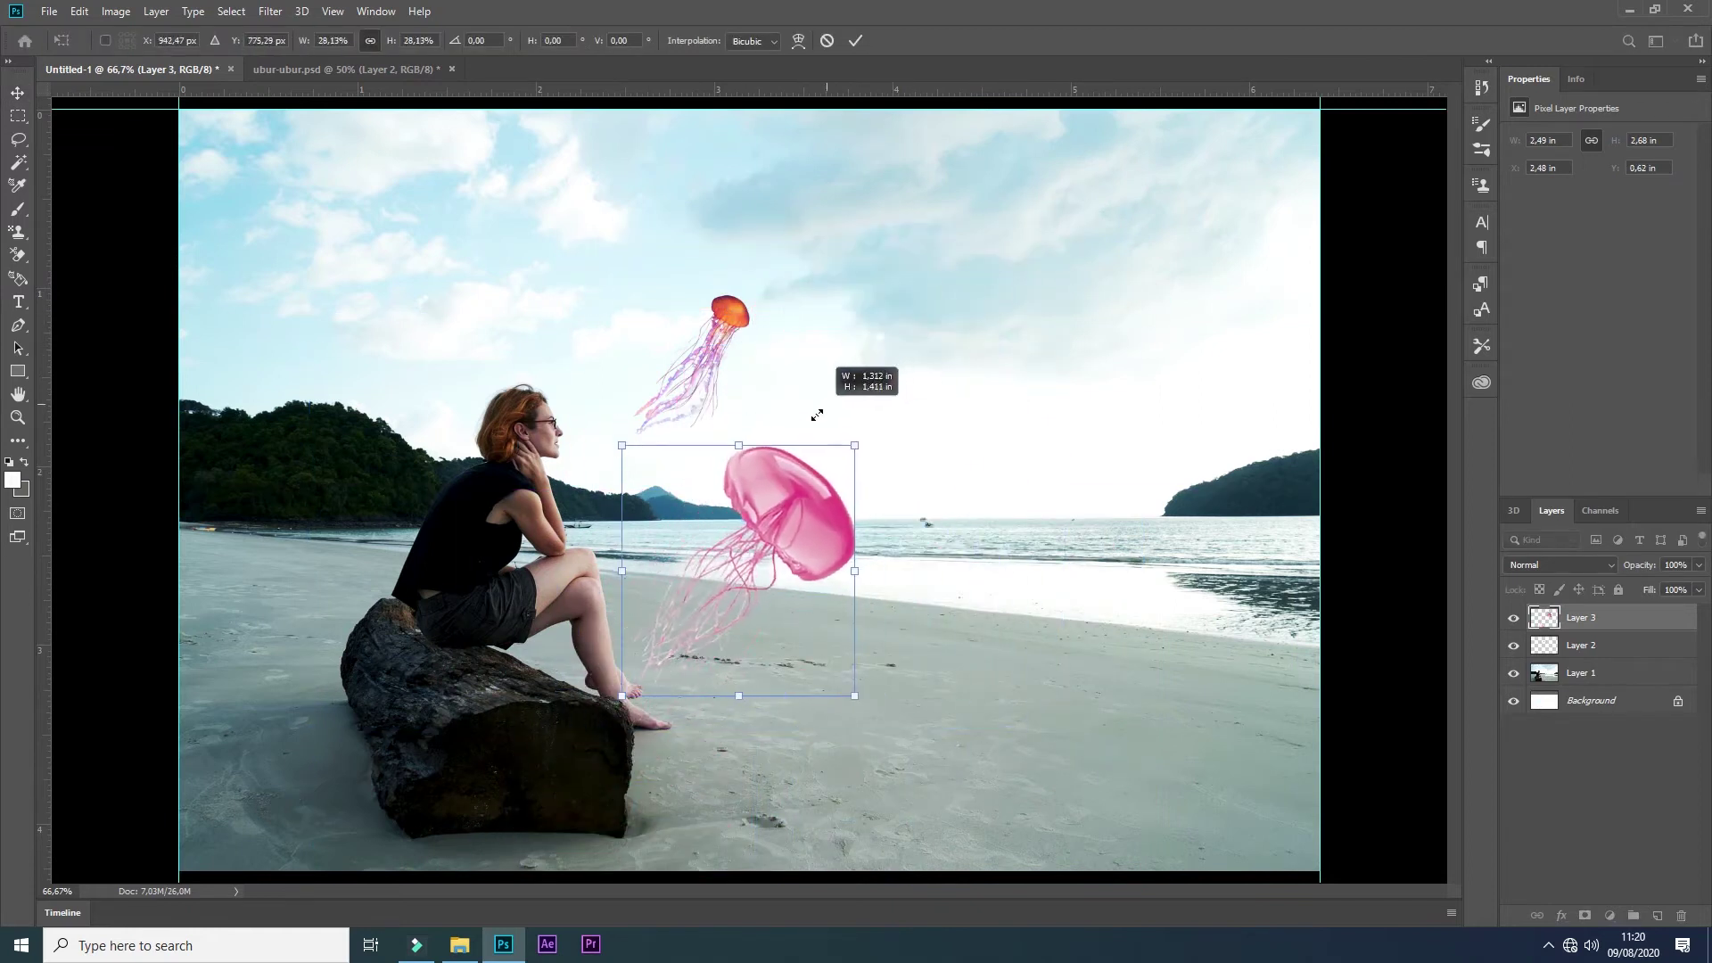
mouse_move(749, 585)
mouse_down()
mouse_move(829, 387)
mouse_move(699, 218)
mouse_move(847, 219)
mouse_move(838, 398)
mouse_up()
mouse_move(883, 322)
mouse_down()
mouse_move(901, 303)
mouse_move(833, 374)
mouse_up()
drag(778, 452, 800, 375)
key(Return)
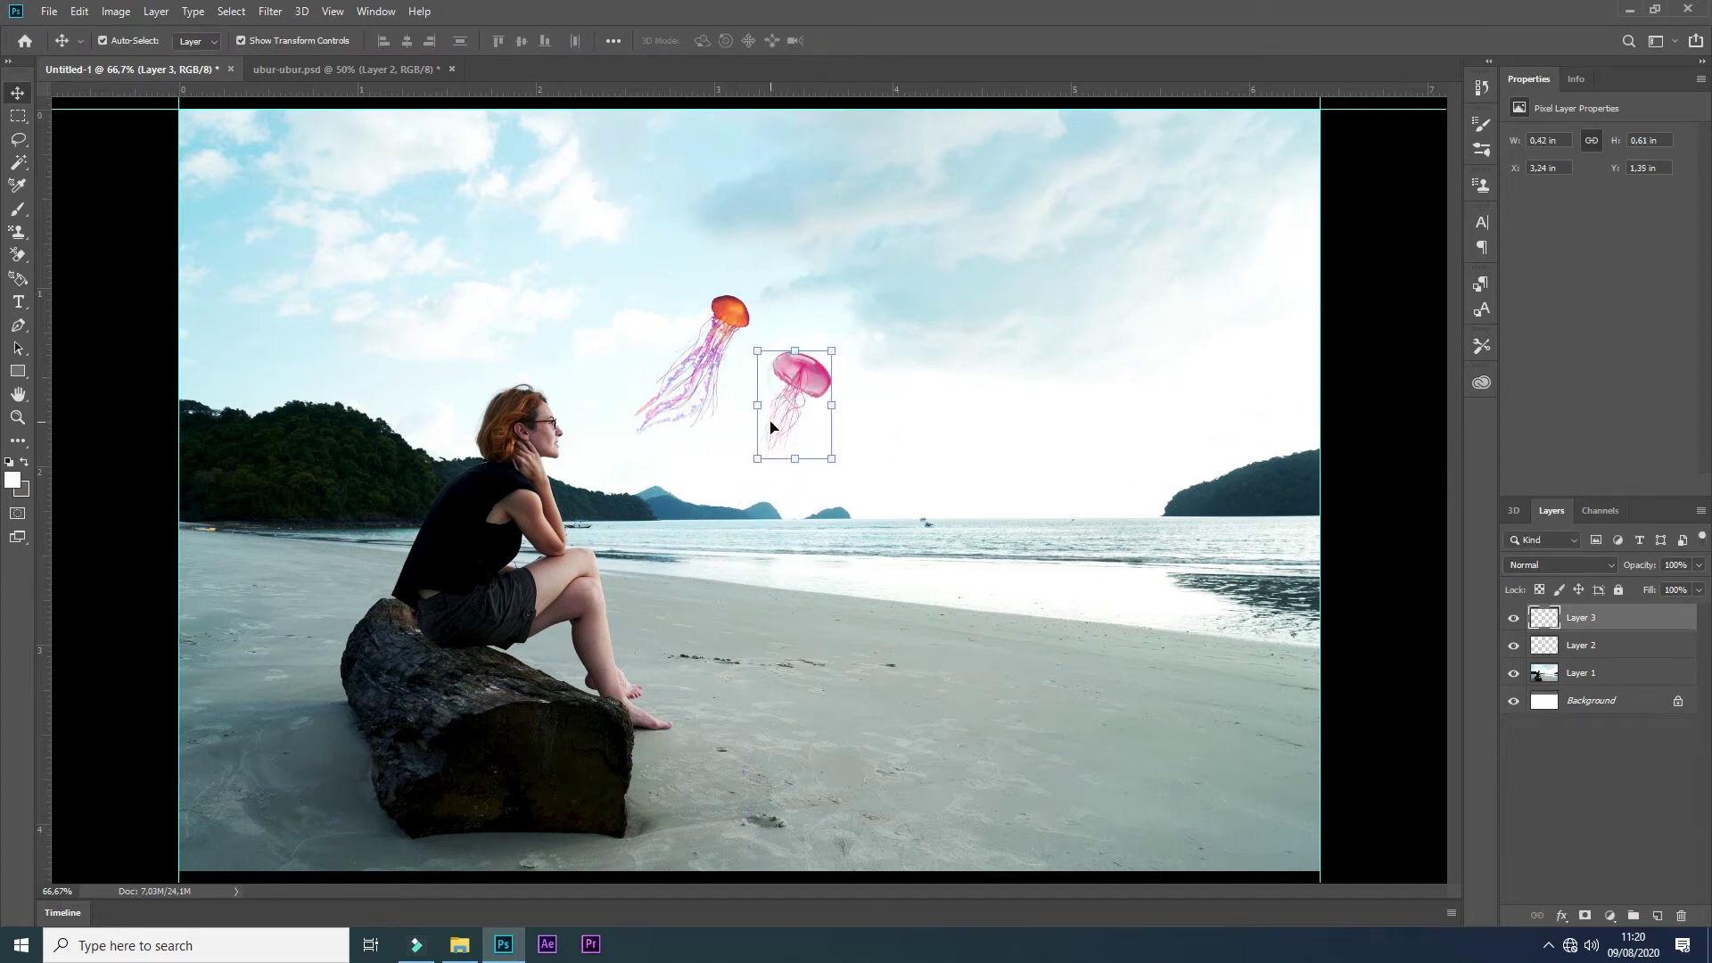
Step: Add the blue jellyfish, scaled down, slightly tilted and placed above the orange one
click(346, 69)
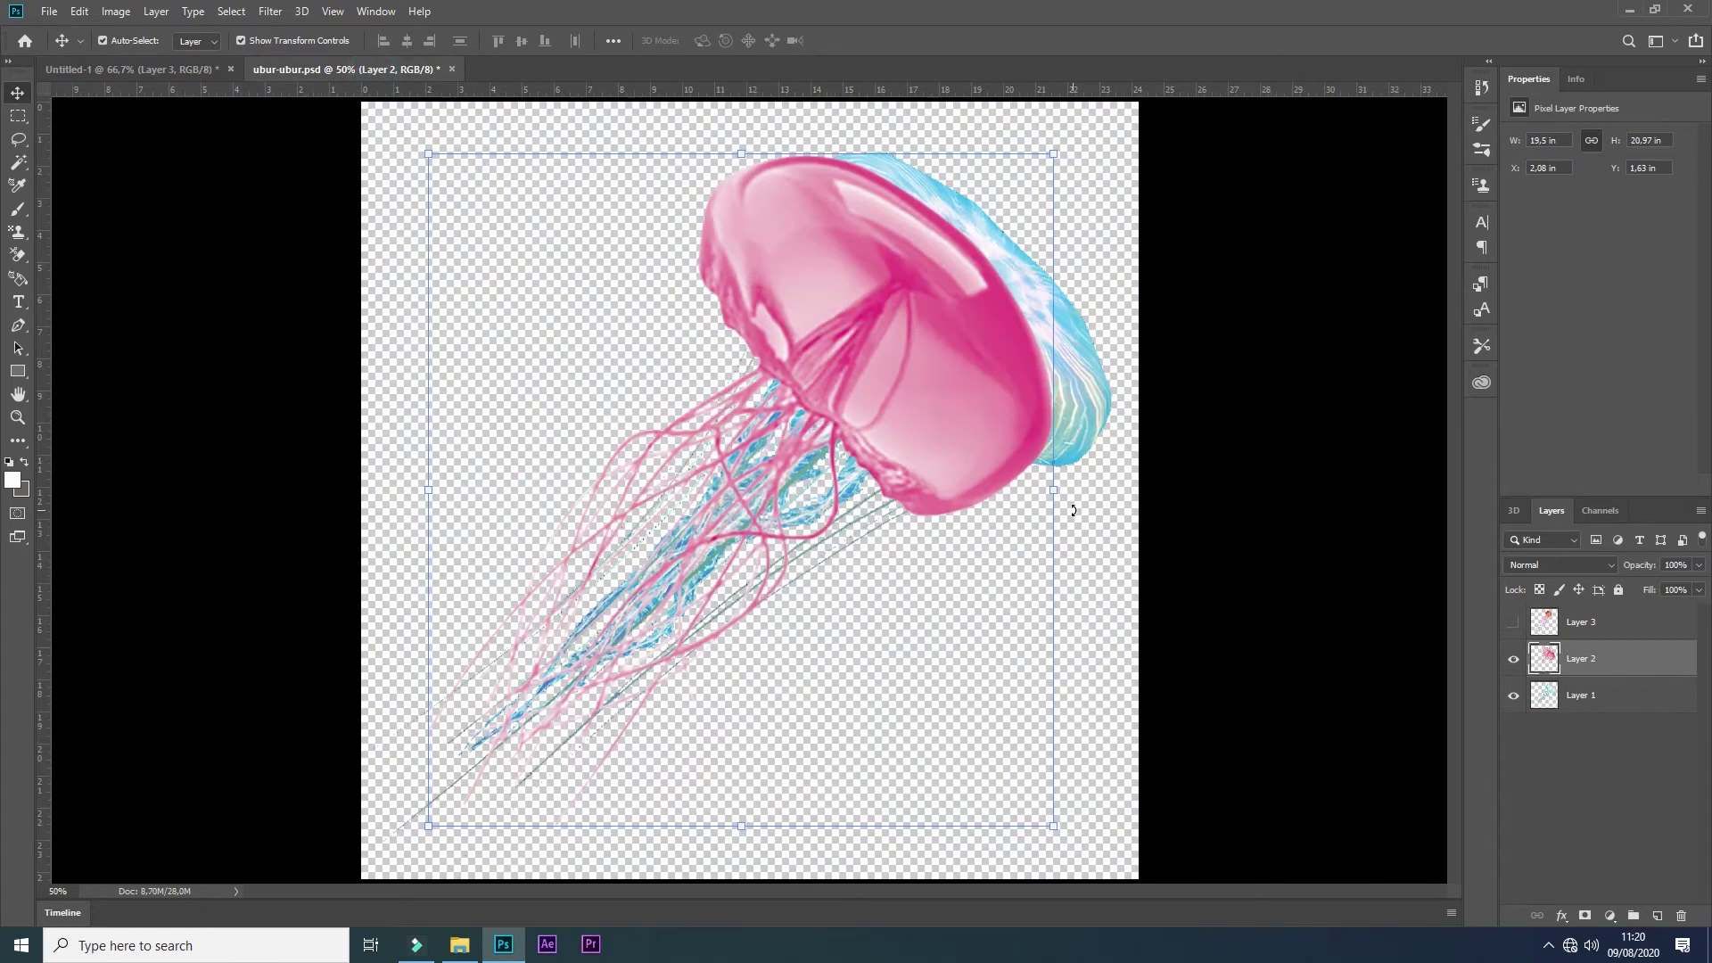
click(1513, 661)
mouse_move(966, 351)
mouse_down()
mouse_move(919, 303)
mouse_move(892, 321)
mouse_up()
drag(1108, 141, 504, 764)
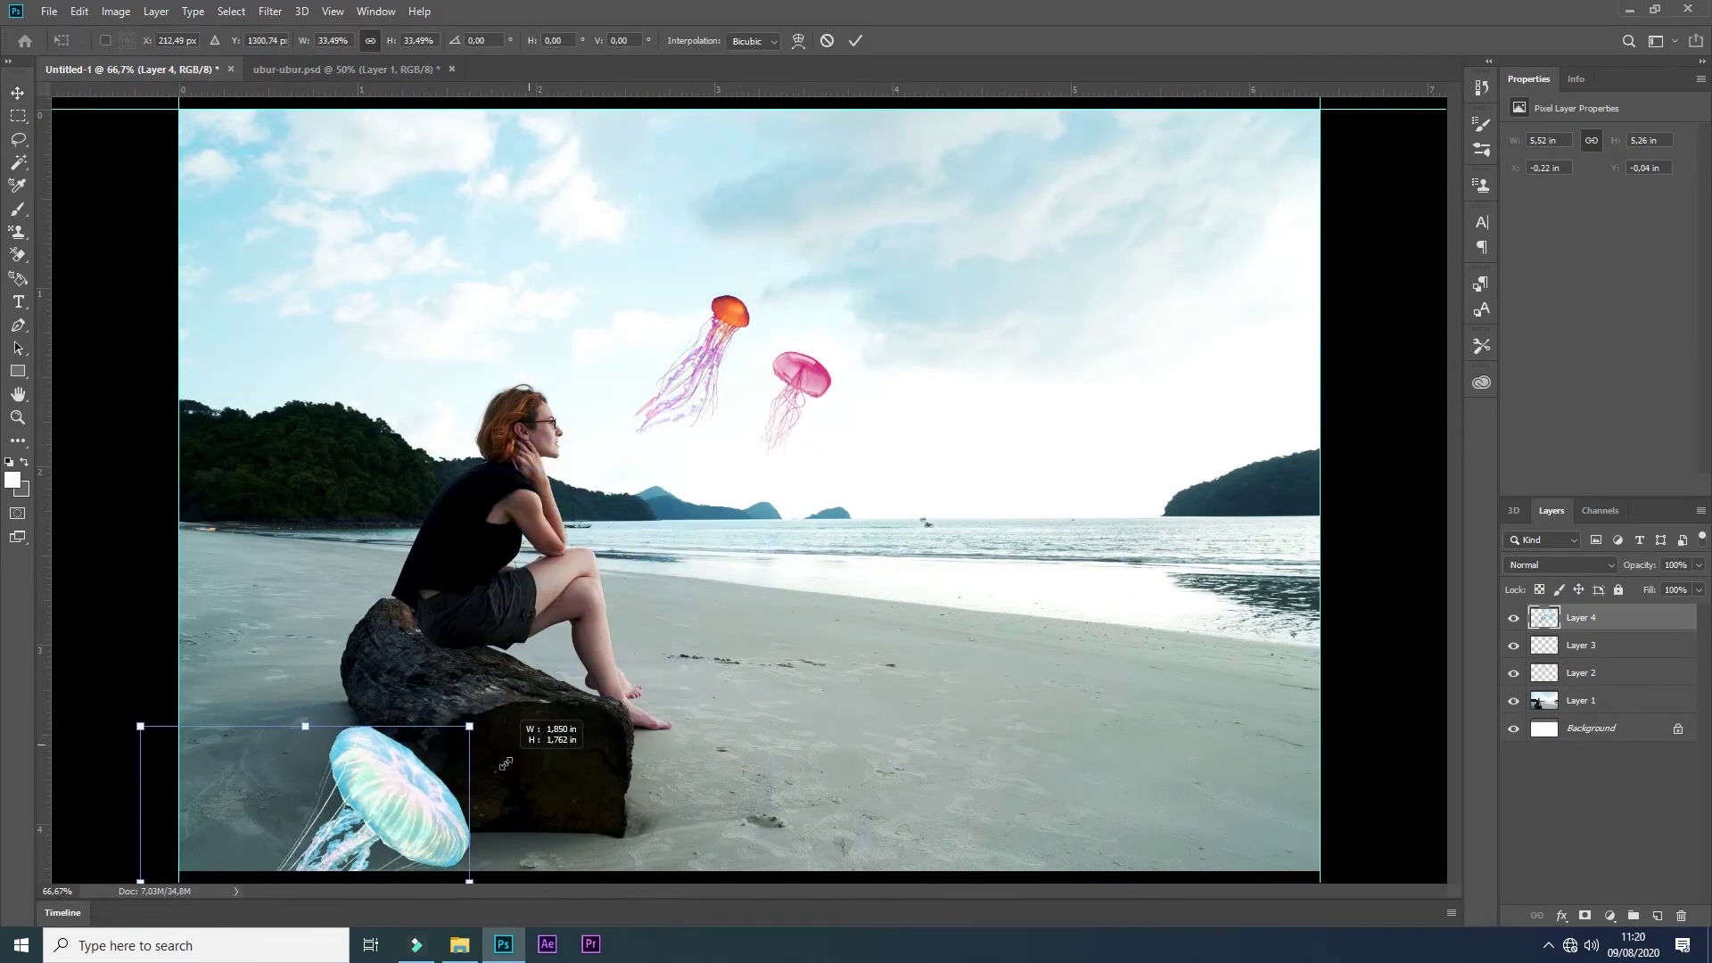
drag(410, 802, 927, 437)
mouse_move(1001, 353)
mouse_down()
mouse_move(775, 563)
mouse_move(675, 257)
mouse_up()
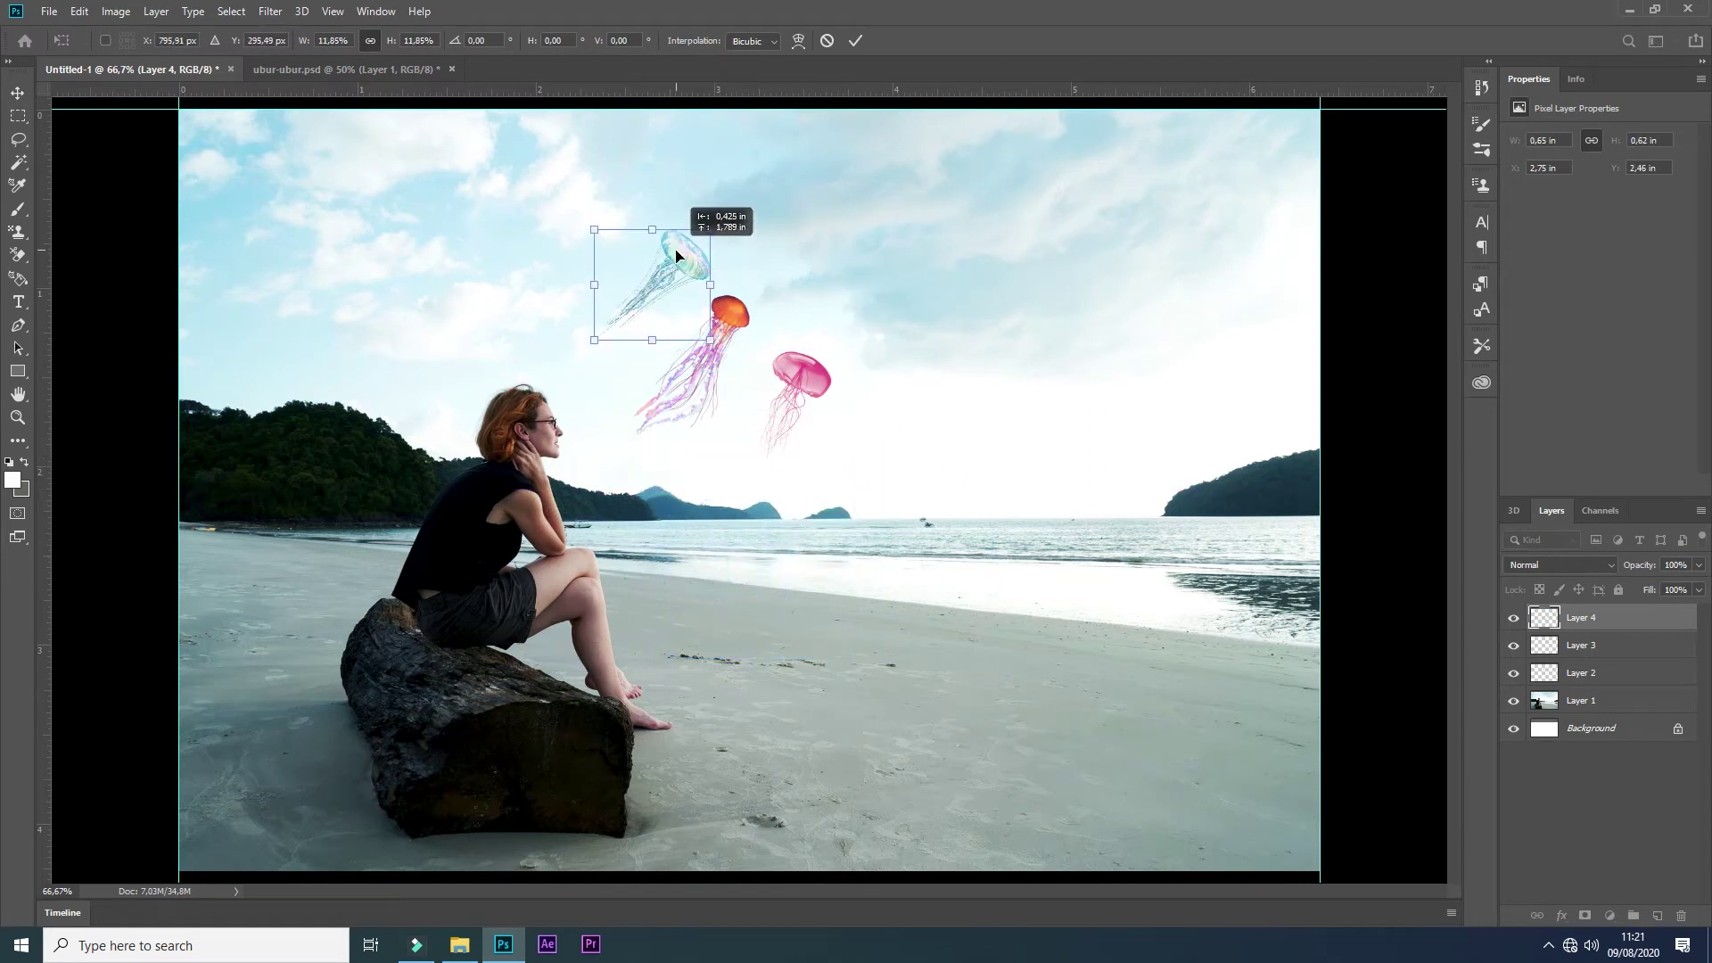
drag(722, 350, 740, 303)
mouse_move(700, 249)
mouse_down()
mouse_move(664, 276)
mouse_move(725, 324)
mouse_move(700, 361)
mouse_up()
key(Return)
Step: Fine-tune the orange and pink jellyfish sizes and zoom the composition to 100%
click(729, 312)
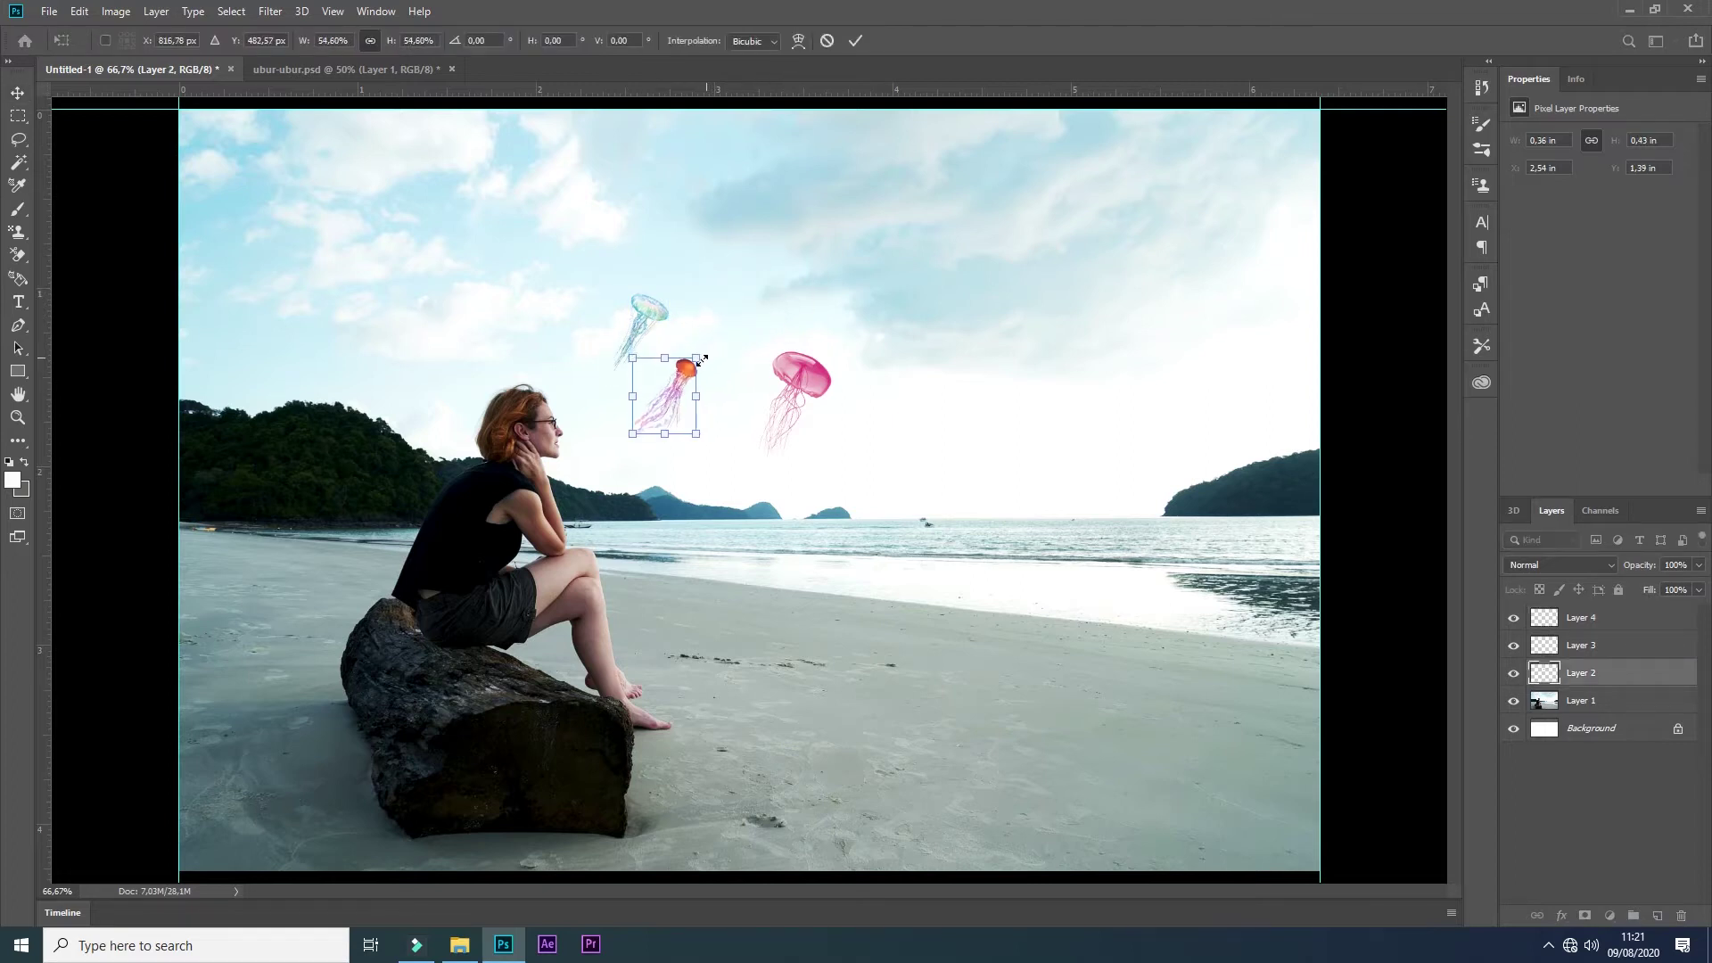
key(Return)
click(798, 383)
mouse_move(798, 384)
mouse_down()
mouse_move(736, 375)
mouse_move(758, 364)
mouse_move(737, 389)
mouse_move(698, 330)
mouse_move(754, 372)
mouse_up()
key(Return)
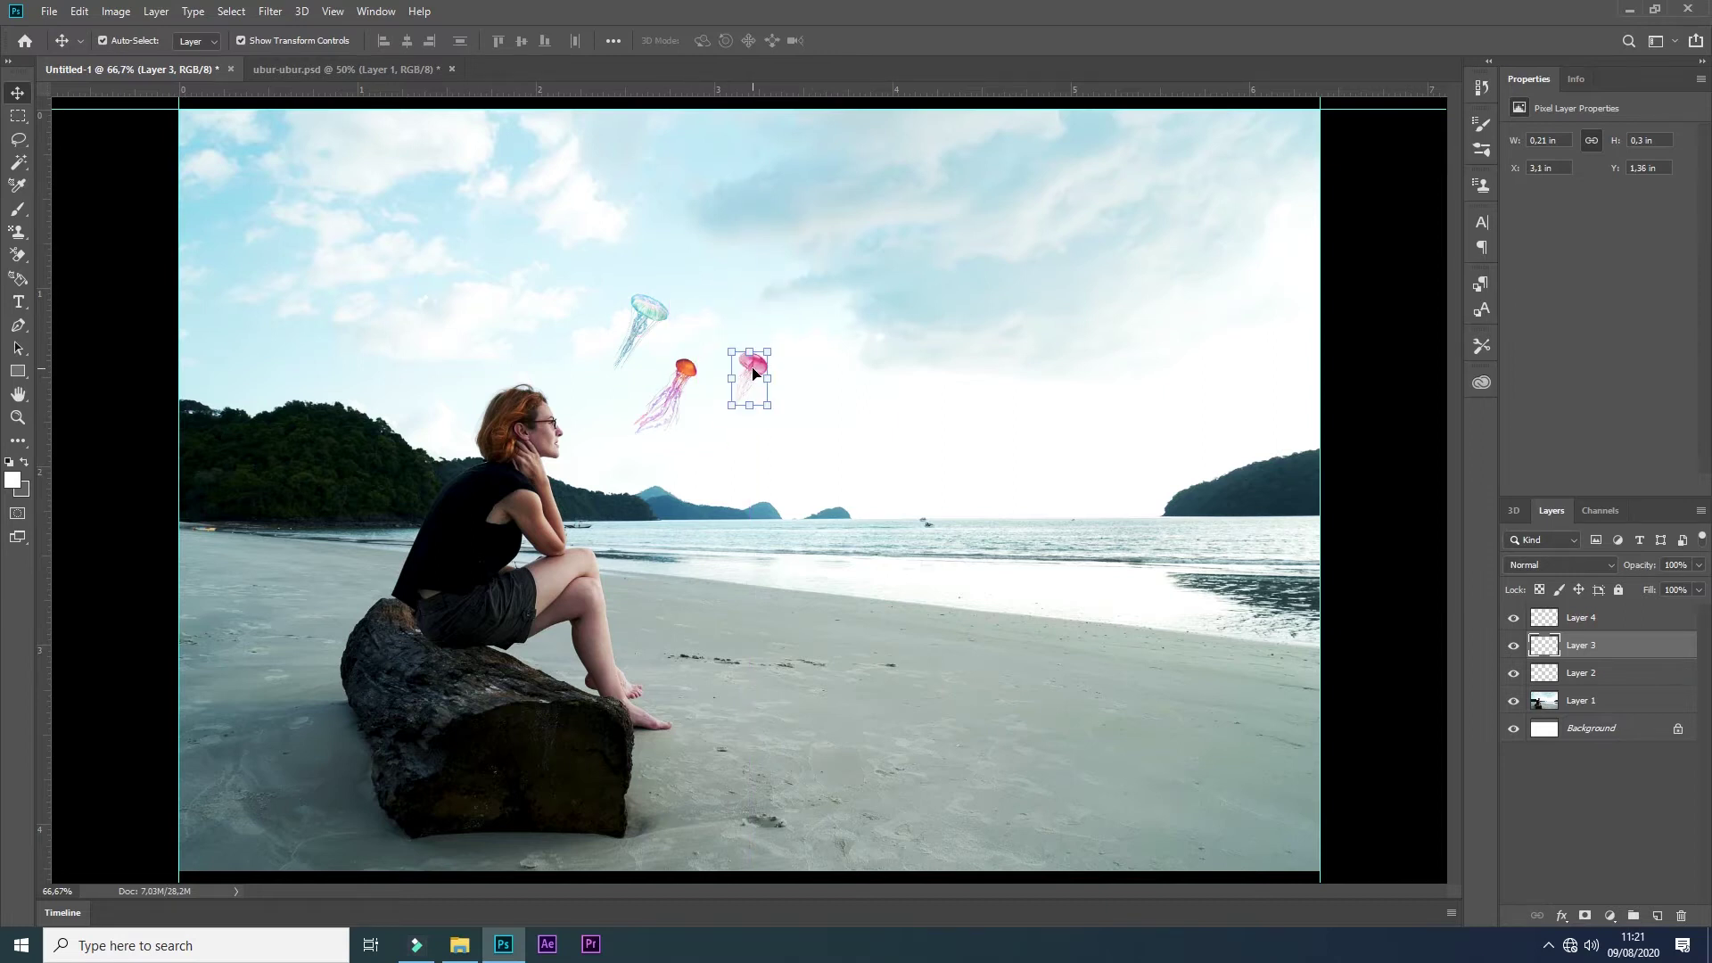
key(ctrl+plus)
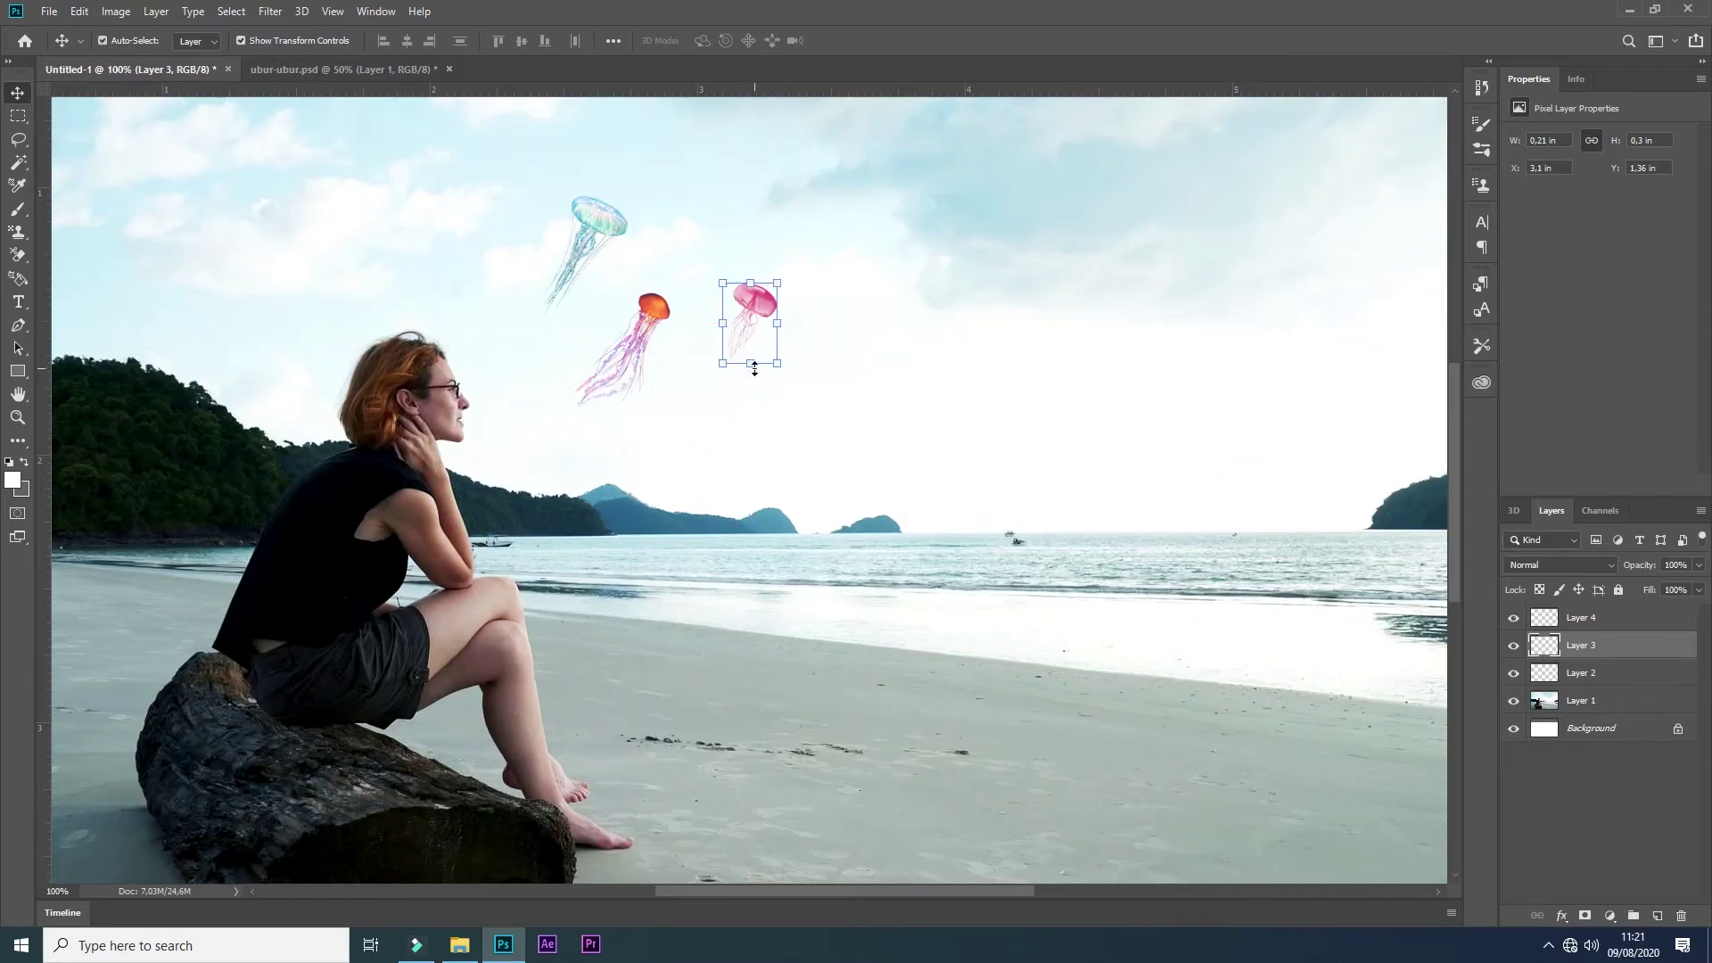
key(ctrl+m)
Step: Brighten the pink, orange and blue jellyfish with Curves and nudge the blue one closer
drag(1294, 374, 1293, 370)
key(Return)
ctrl+click(653, 307)
key(ctrl+m)
drag(1318, 367, 1318, 353)
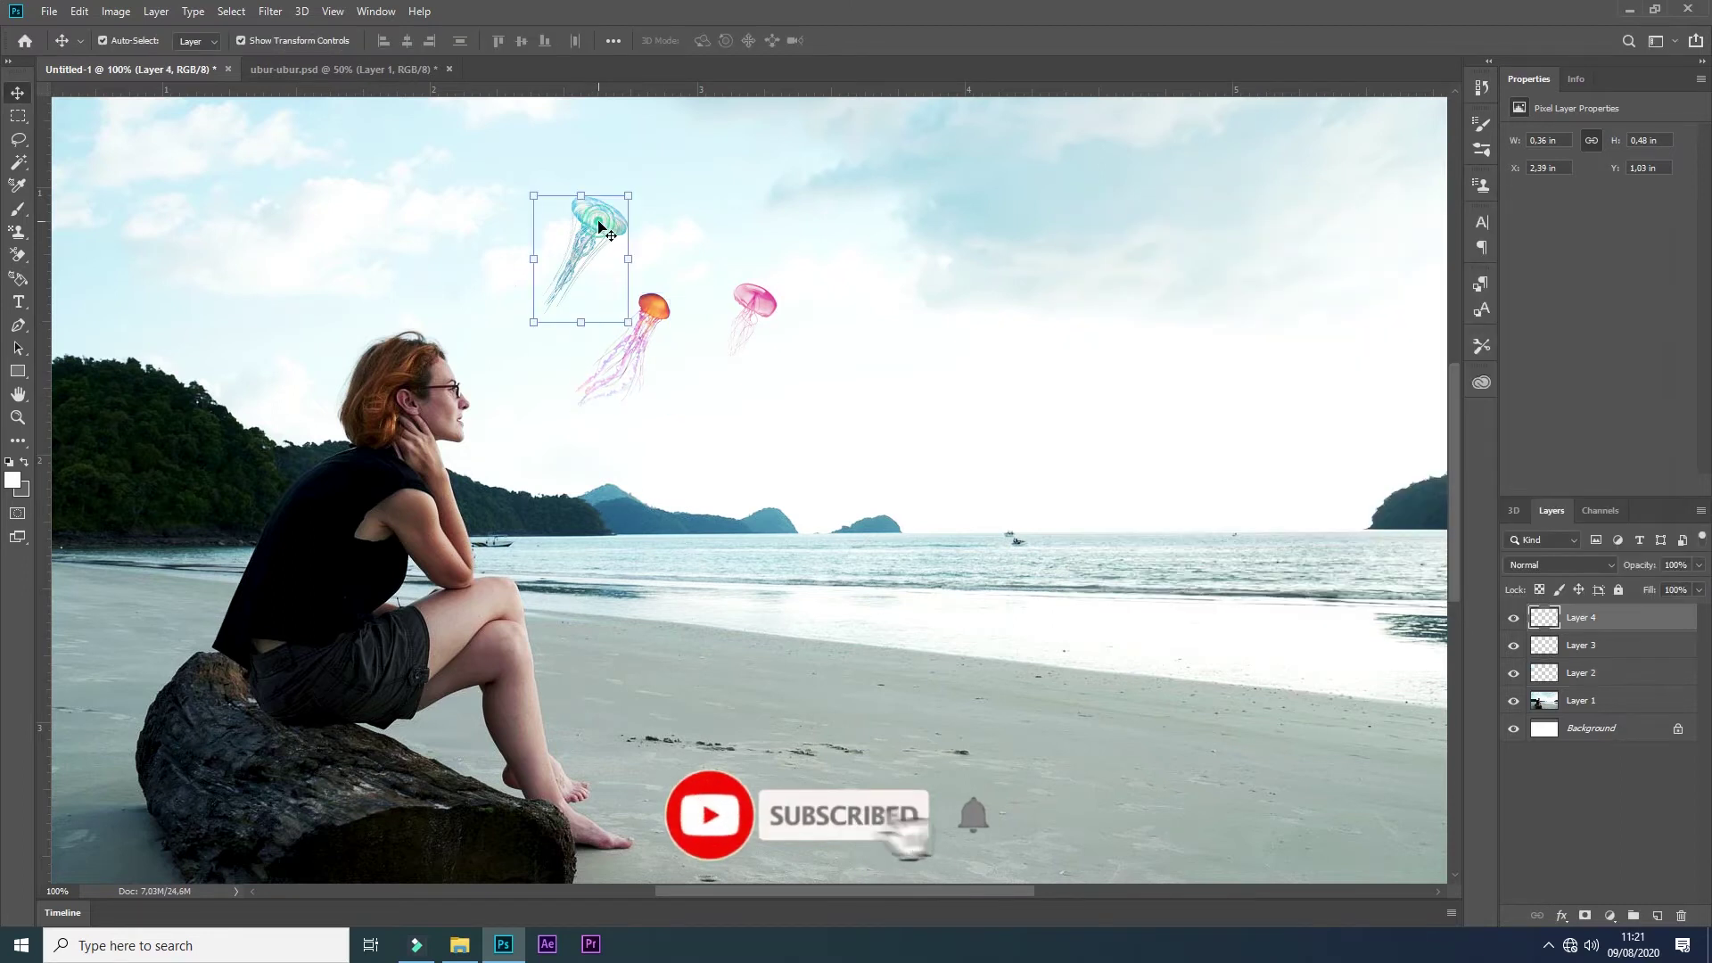
key(ctrl+m)
drag(1292, 393, 1292, 365)
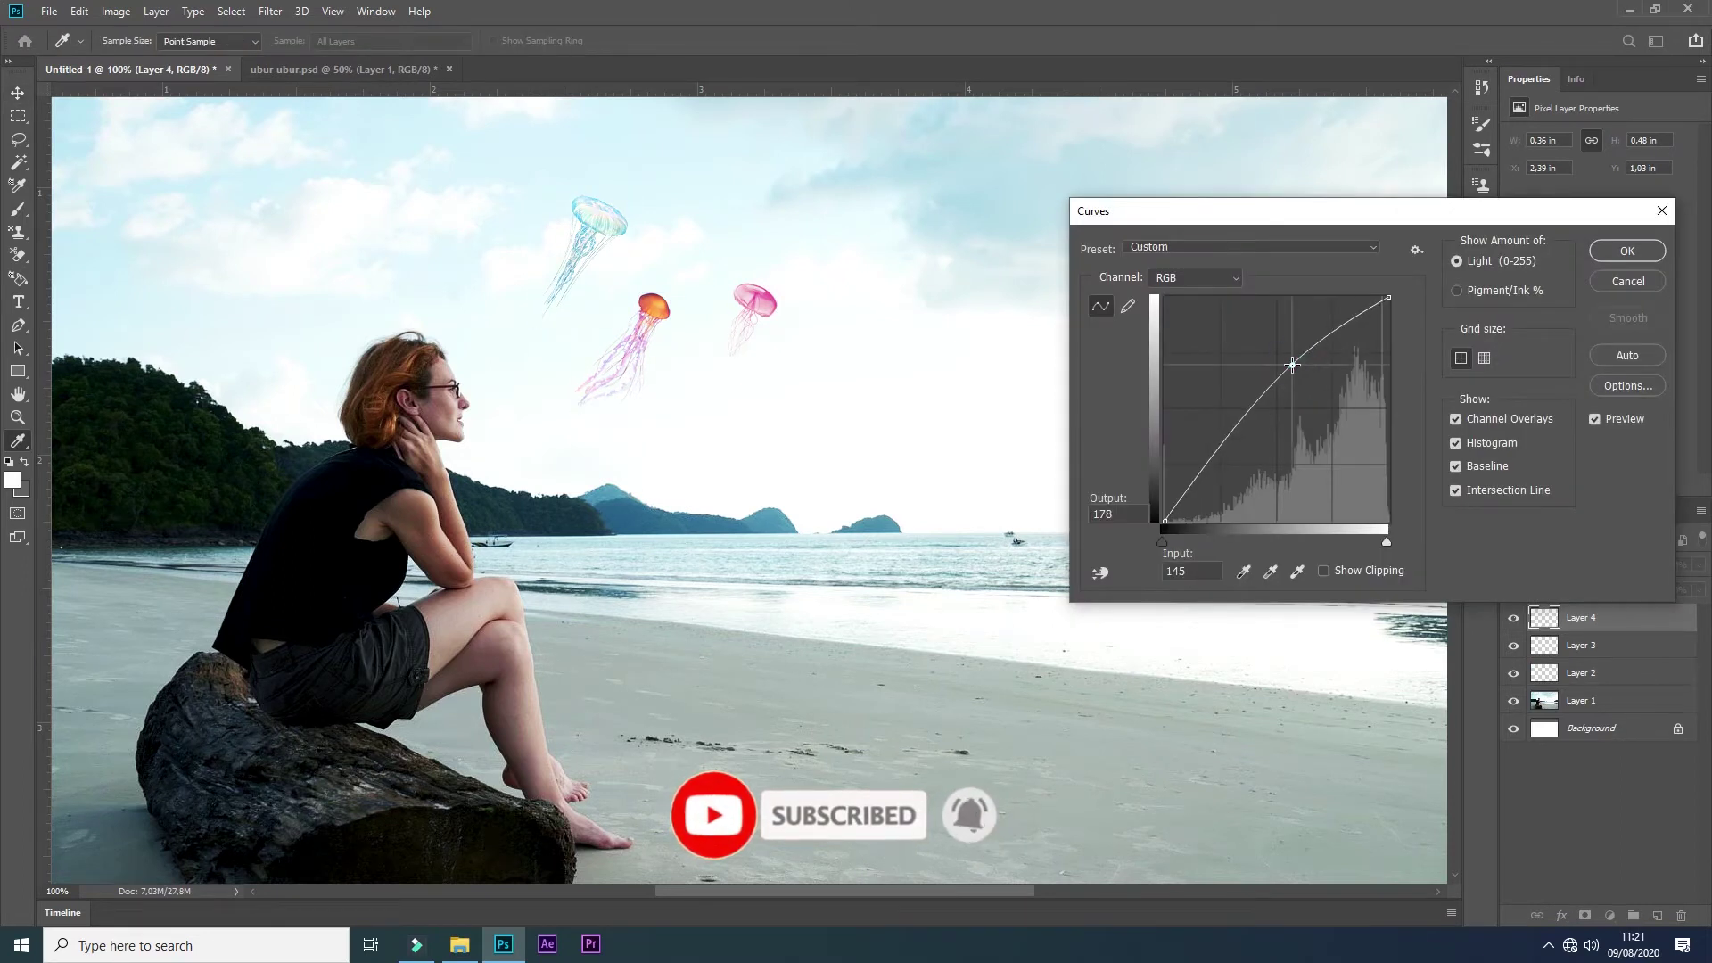
mouse_move(609, 228)
mouse_down()
mouse_move(703, 258)
mouse_move(705, 285)
mouse_up()
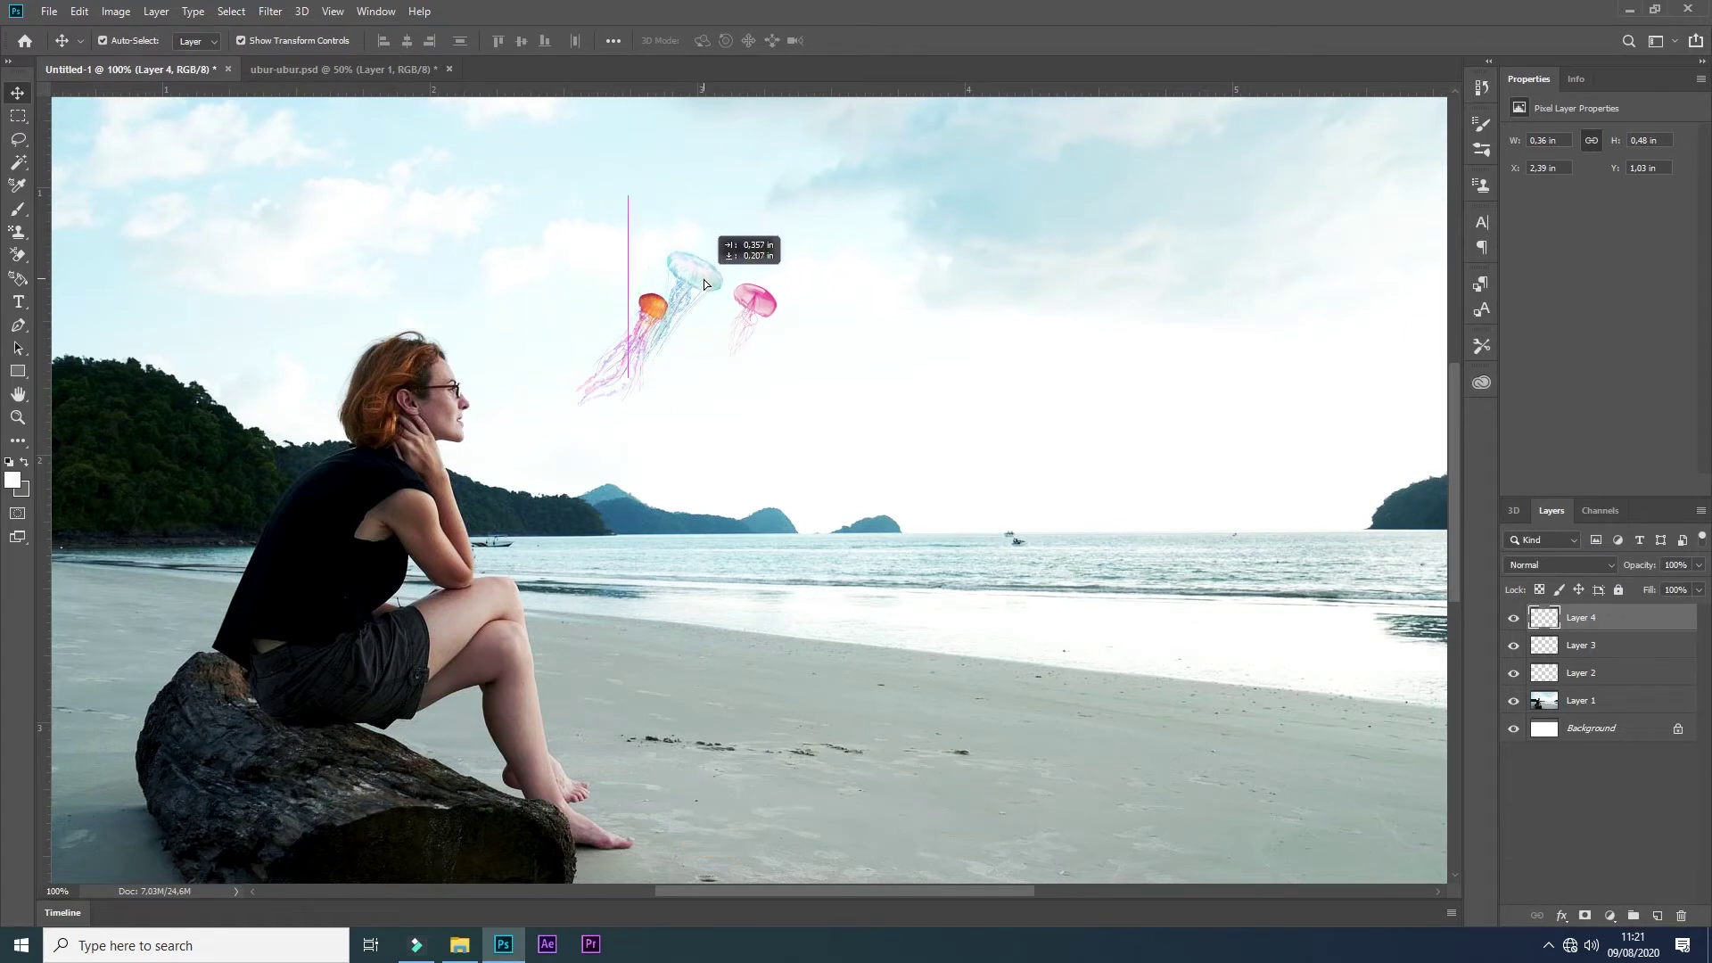
Step: Shift the pink jellyfish colour with Color Balance: Cyan -100, Yellow -35
click(761, 301)
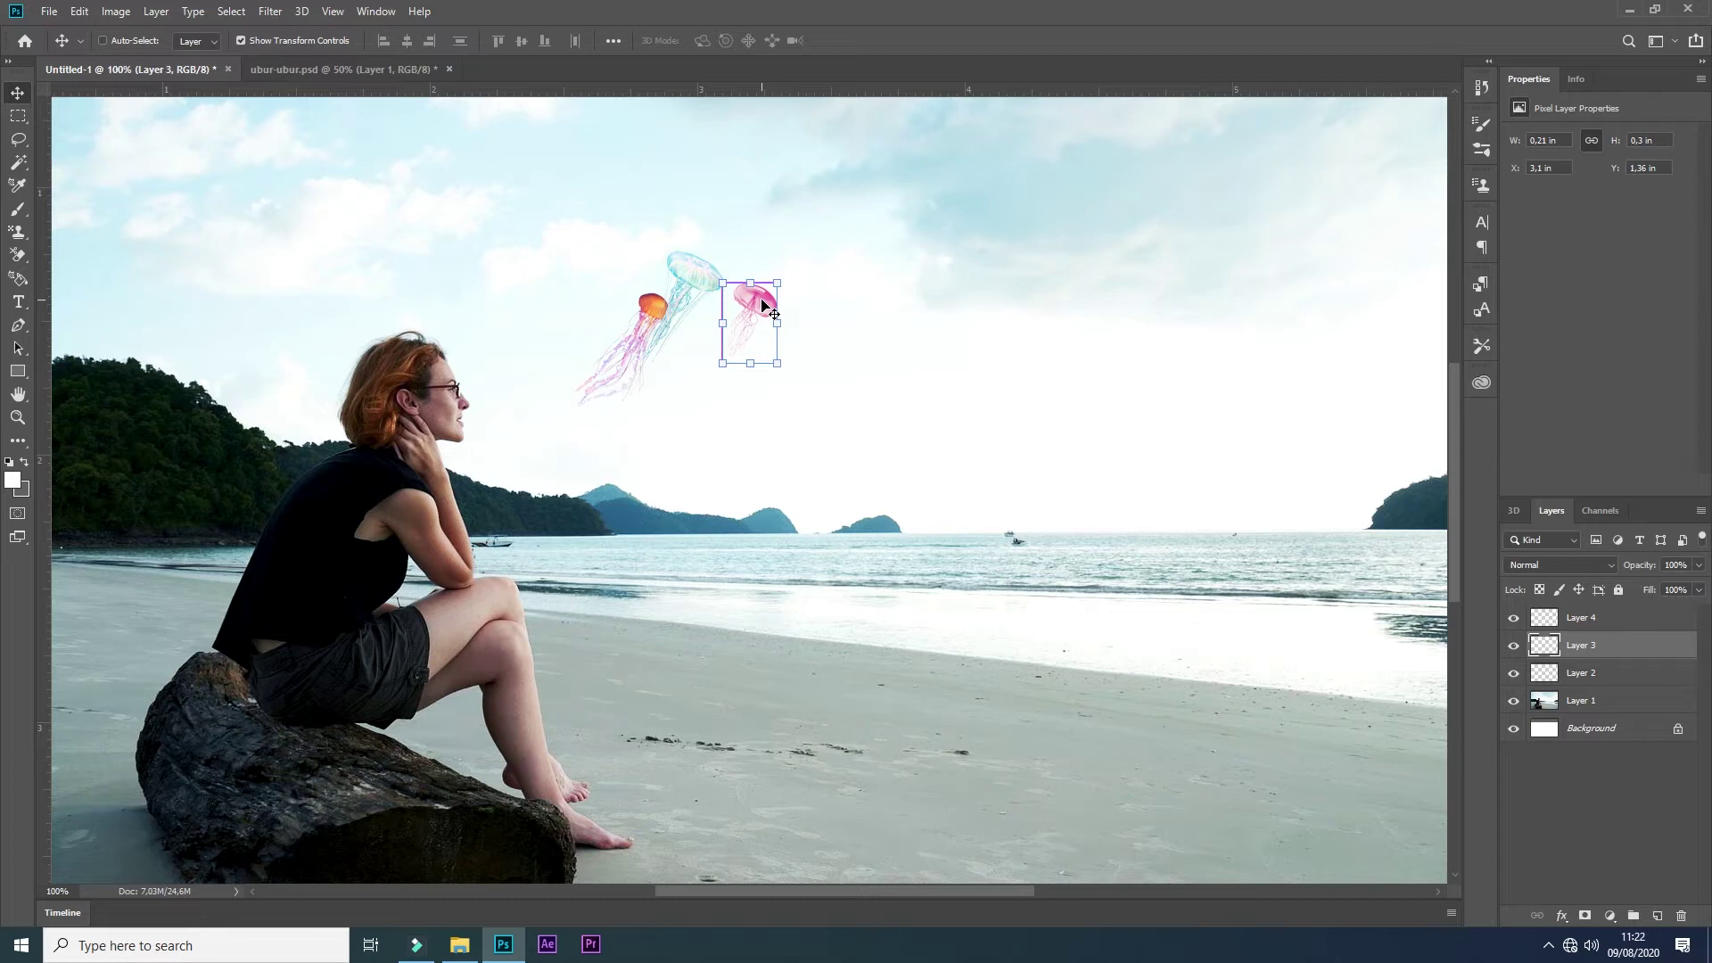
key(ctrl+b)
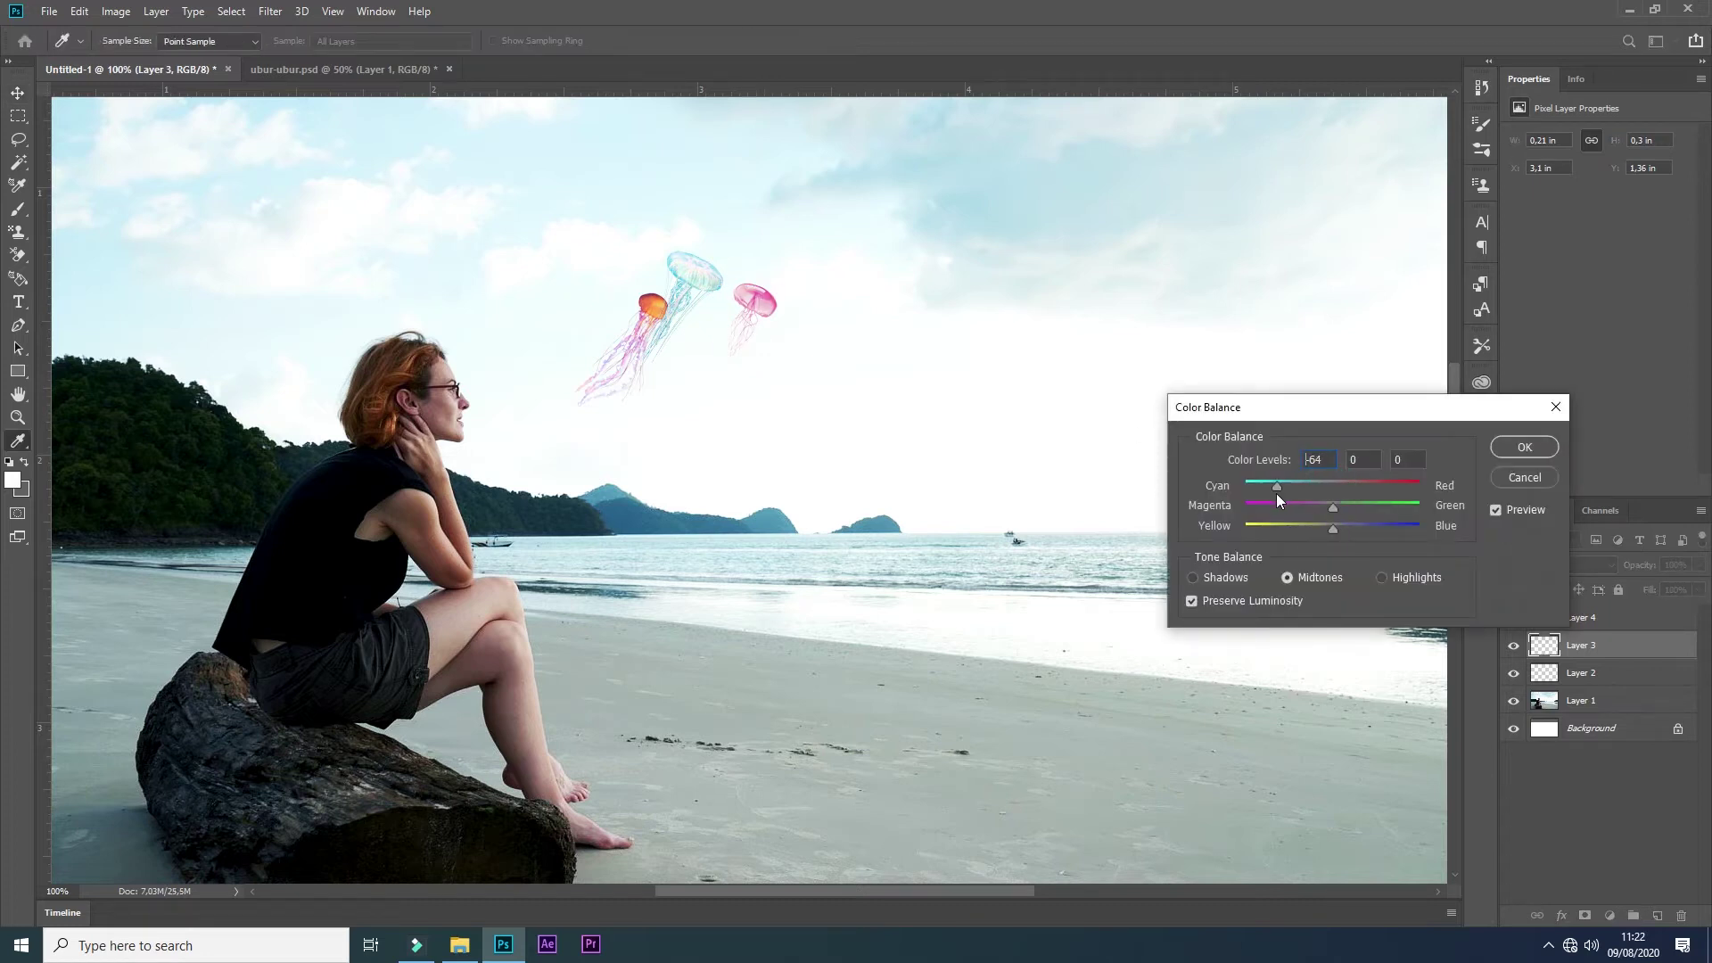
drag(1259, 498, 1245, 496)
mouse_move(1333, 528)
mouse_down()
mouse_move(1246, 532)
mouse_move(1303, 533)
mouse_up()
click(1525, 447)
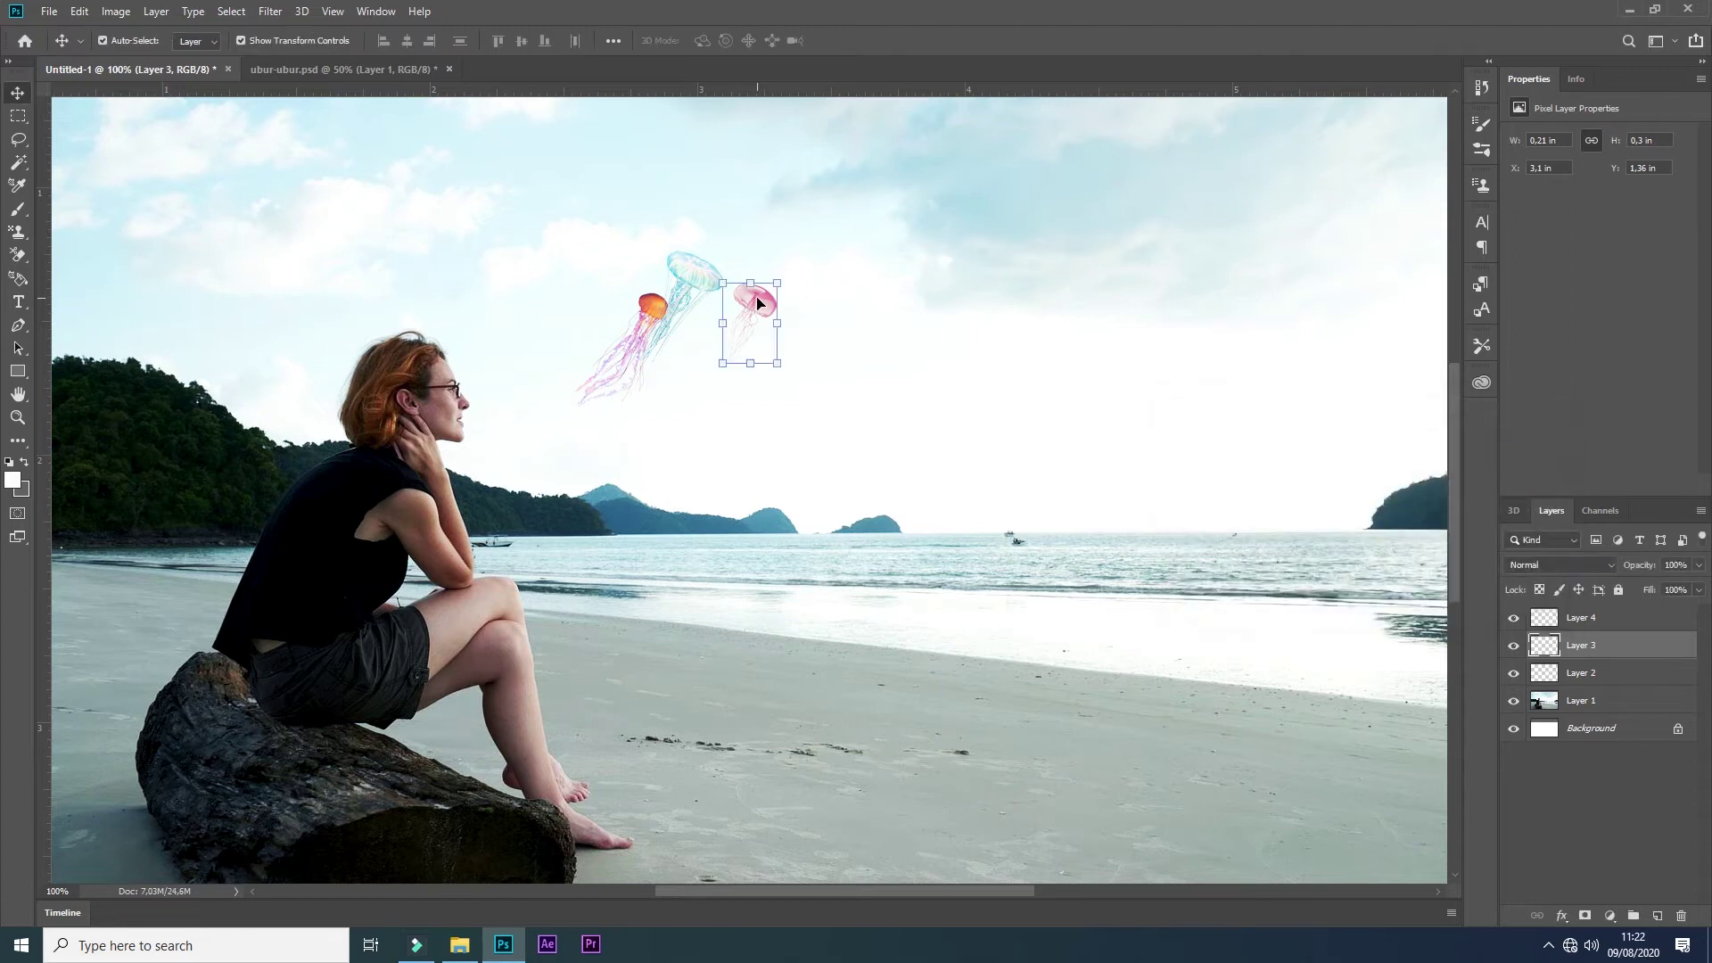
Step: Add two smaller, lightened copies of the pink jellyfish just below it
mouse_move(761, 304)
alt+mouse_down()
mouse_move(729, 415)
mouse_move(717, 393)
alt+mouse_up()
key(Return)
key(ctrl+u)
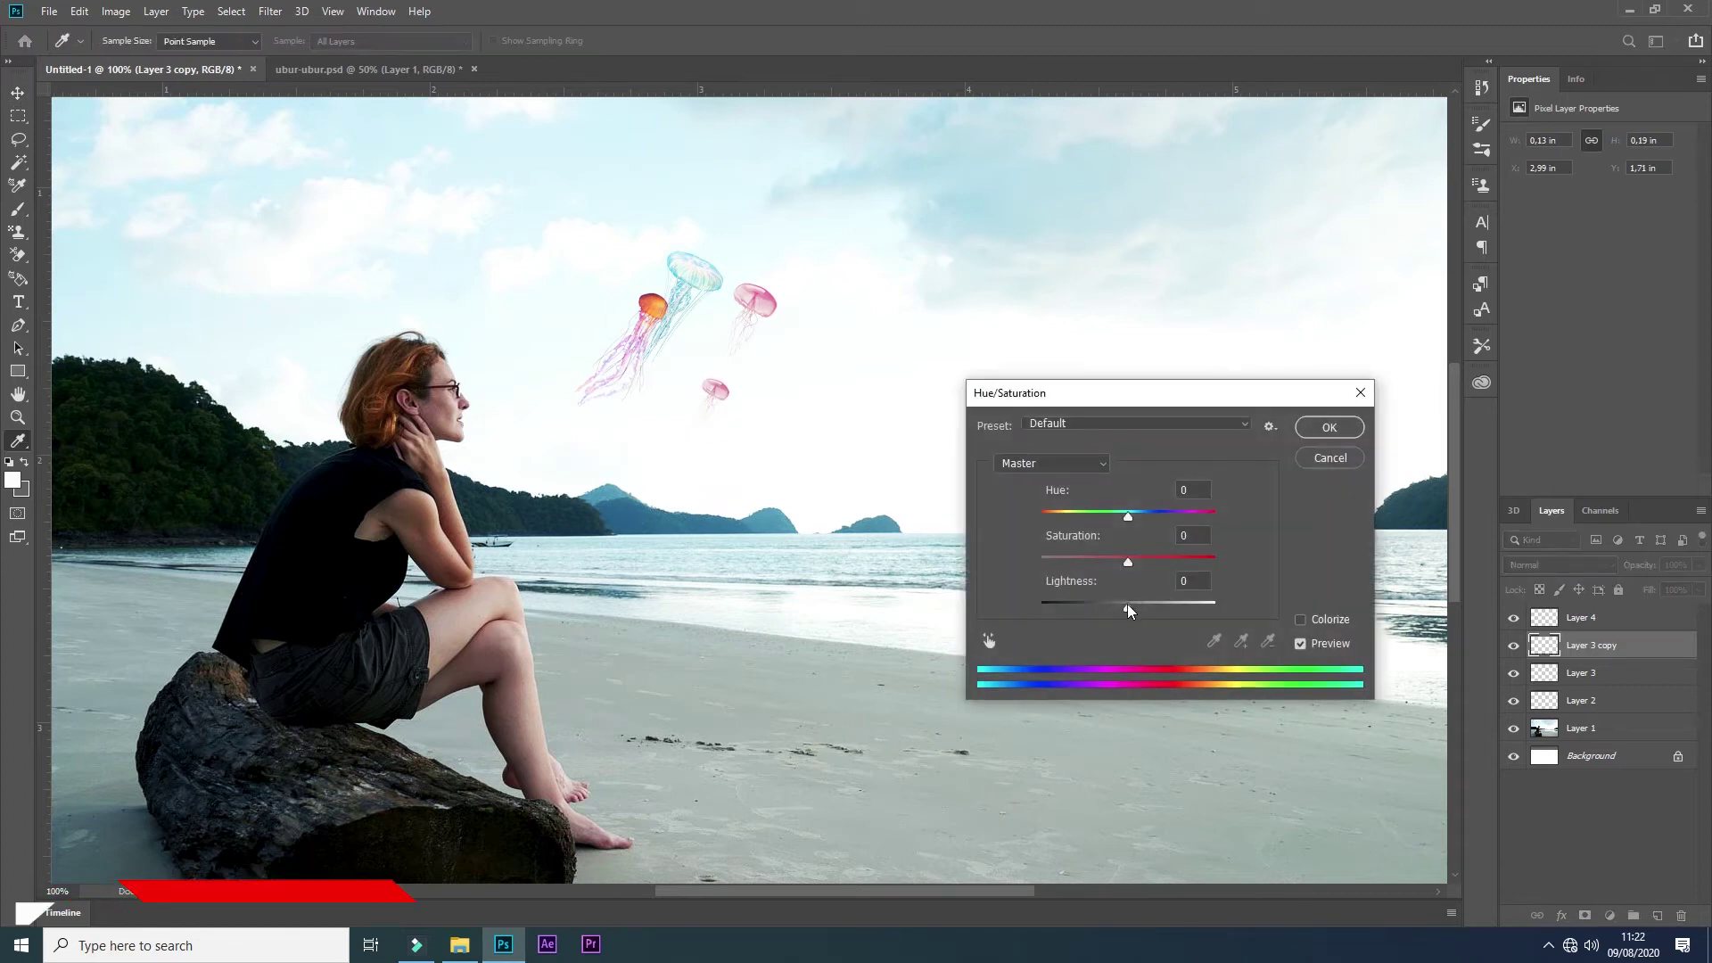
drag(1126, 602, 1170, 608)
key(Return)
key(v)
mouse_move(722, 393)
alt+mouse_down()
mouse_move(765, 376)
mouse_move(635, 297)
alt+mouse_up()
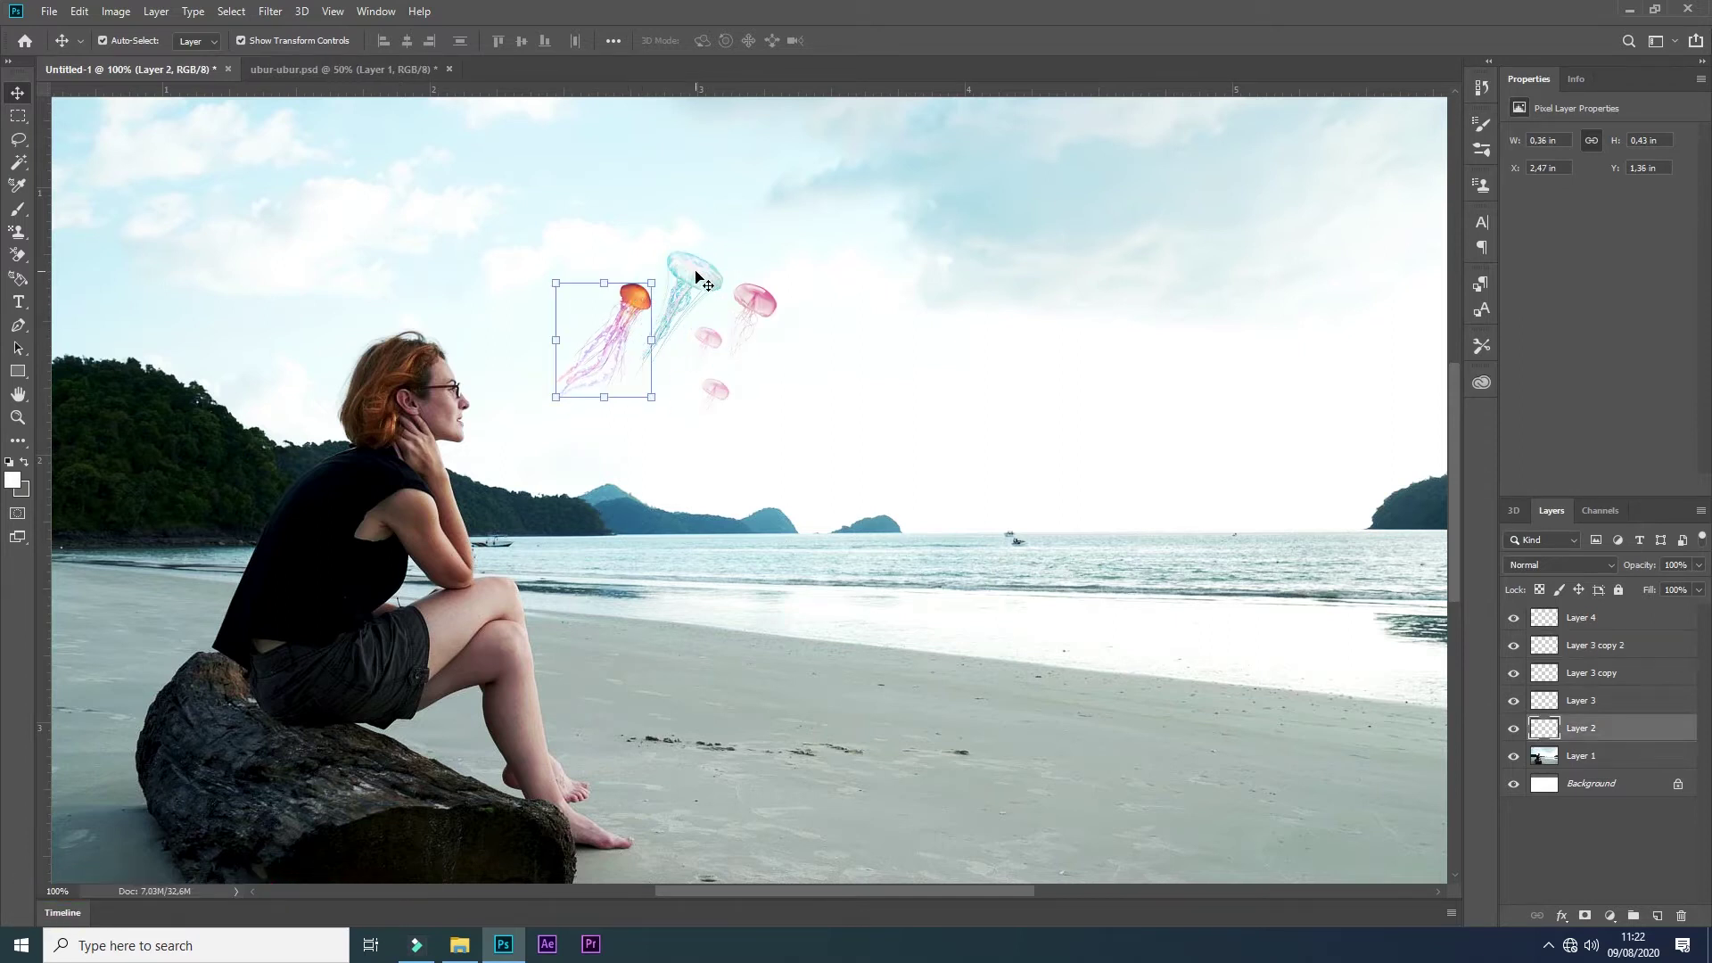
Step: Make half-size duplicates of the orange and cyan jellyfish
key(ctrl+j)
key(ctrl+t)
mouse_move(650, 284)
mouse_down()
mouse_move(594, 351)
mouse_move(649, 233)
mouse_move(615, 272)
mouse_up()
key(Return)
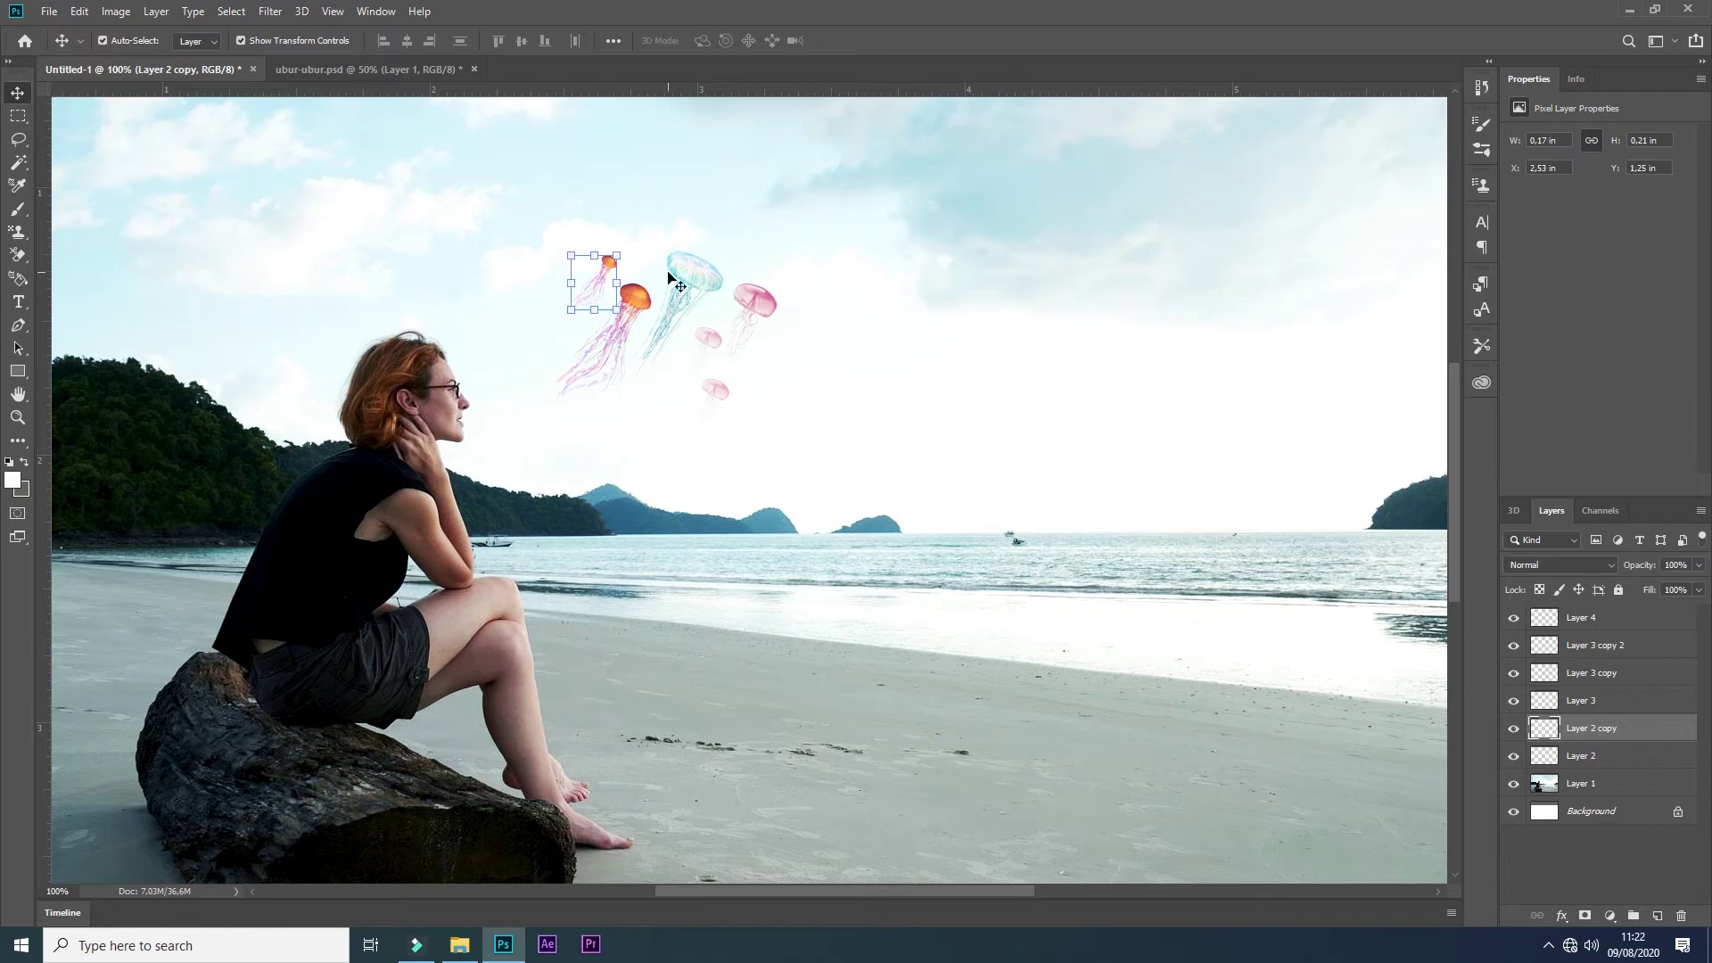
click(695, 276)
key(ctrl+j)
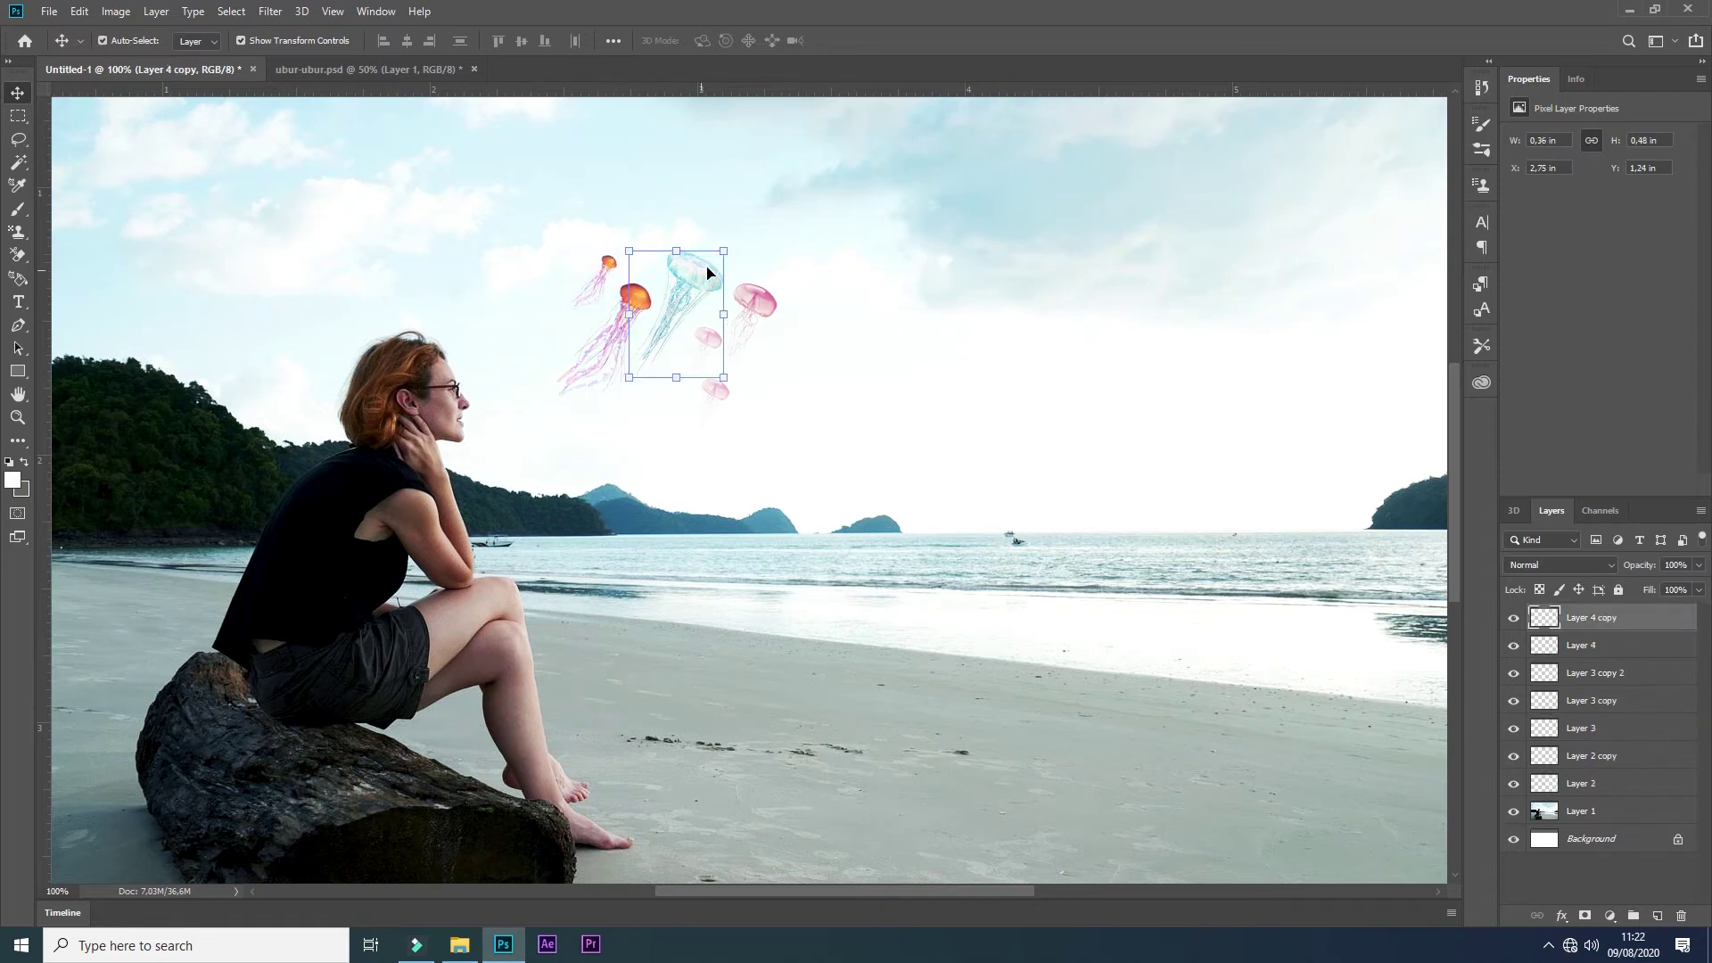
key(ctrl+t)
mouse_move(722, 254)
mouse_down()
mouse_move(673, 319)
mouse_move(752, 213)
mouse_move(673, 214)
mouse_move(778, 363)
mouse_up()
key(Return)
Step: Add another cyan copy and a pink copy moved upward and lightened with Hue/Saturation
key(ctrl+j)
drag(753, 294, 759, 199)
key(ctrl+u)
drag(1127, 606, 1174, 606)
key(Return)
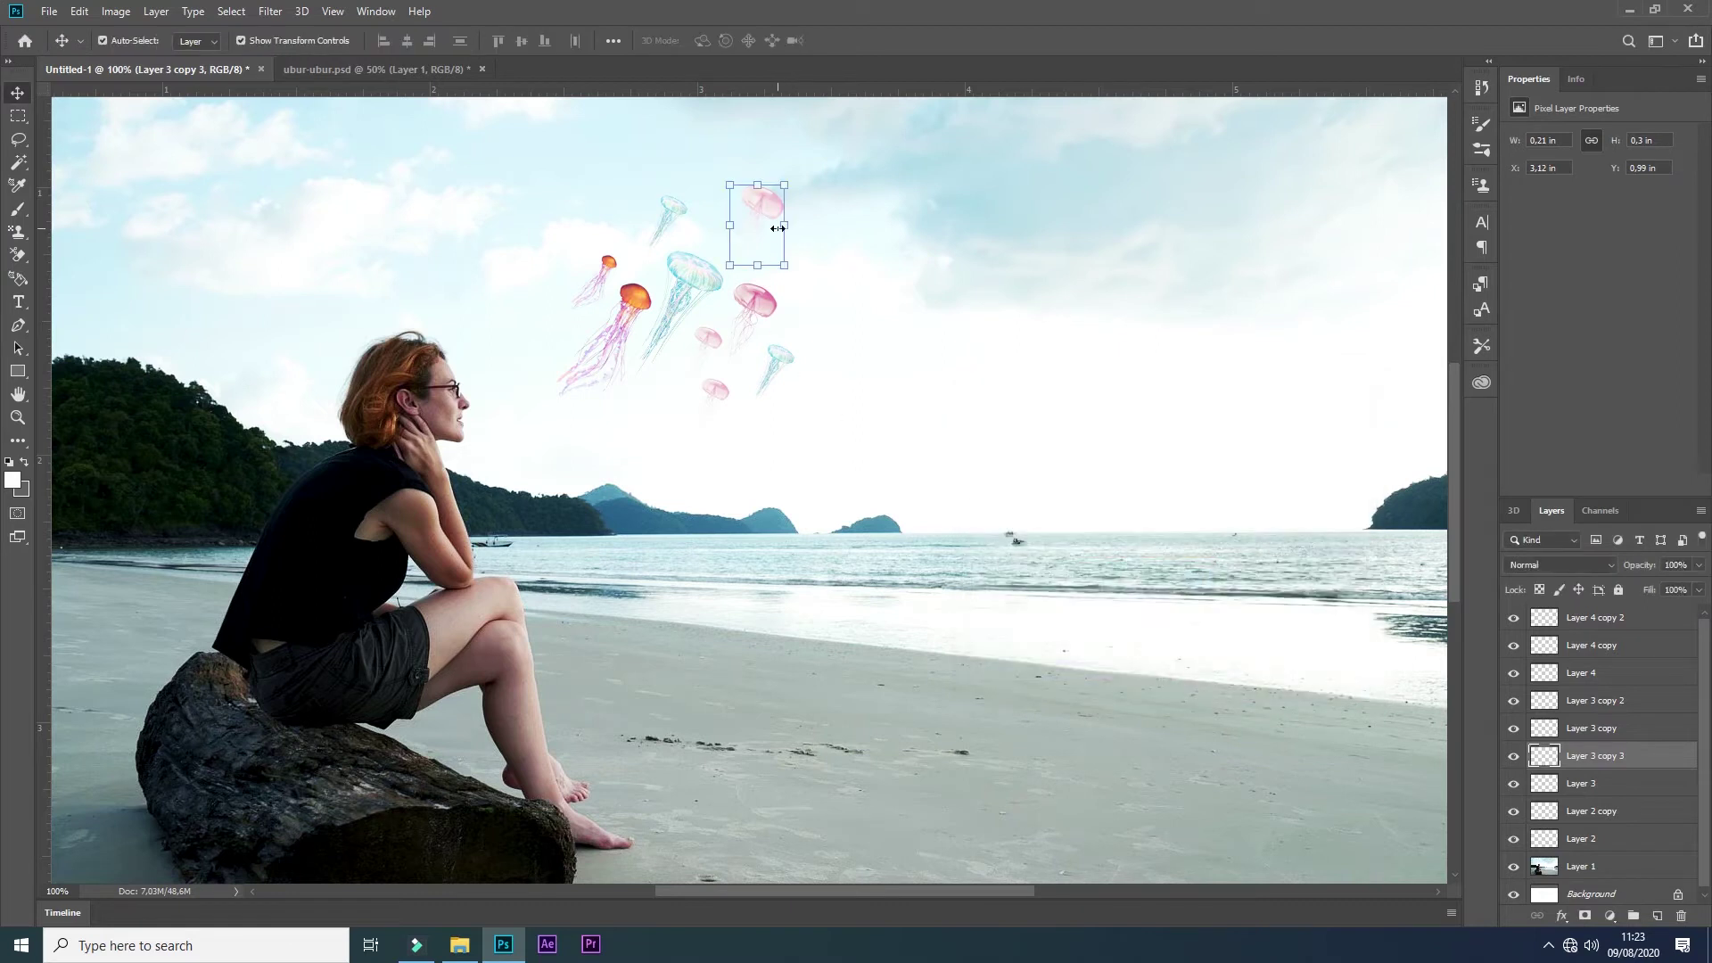
click(690, 272)
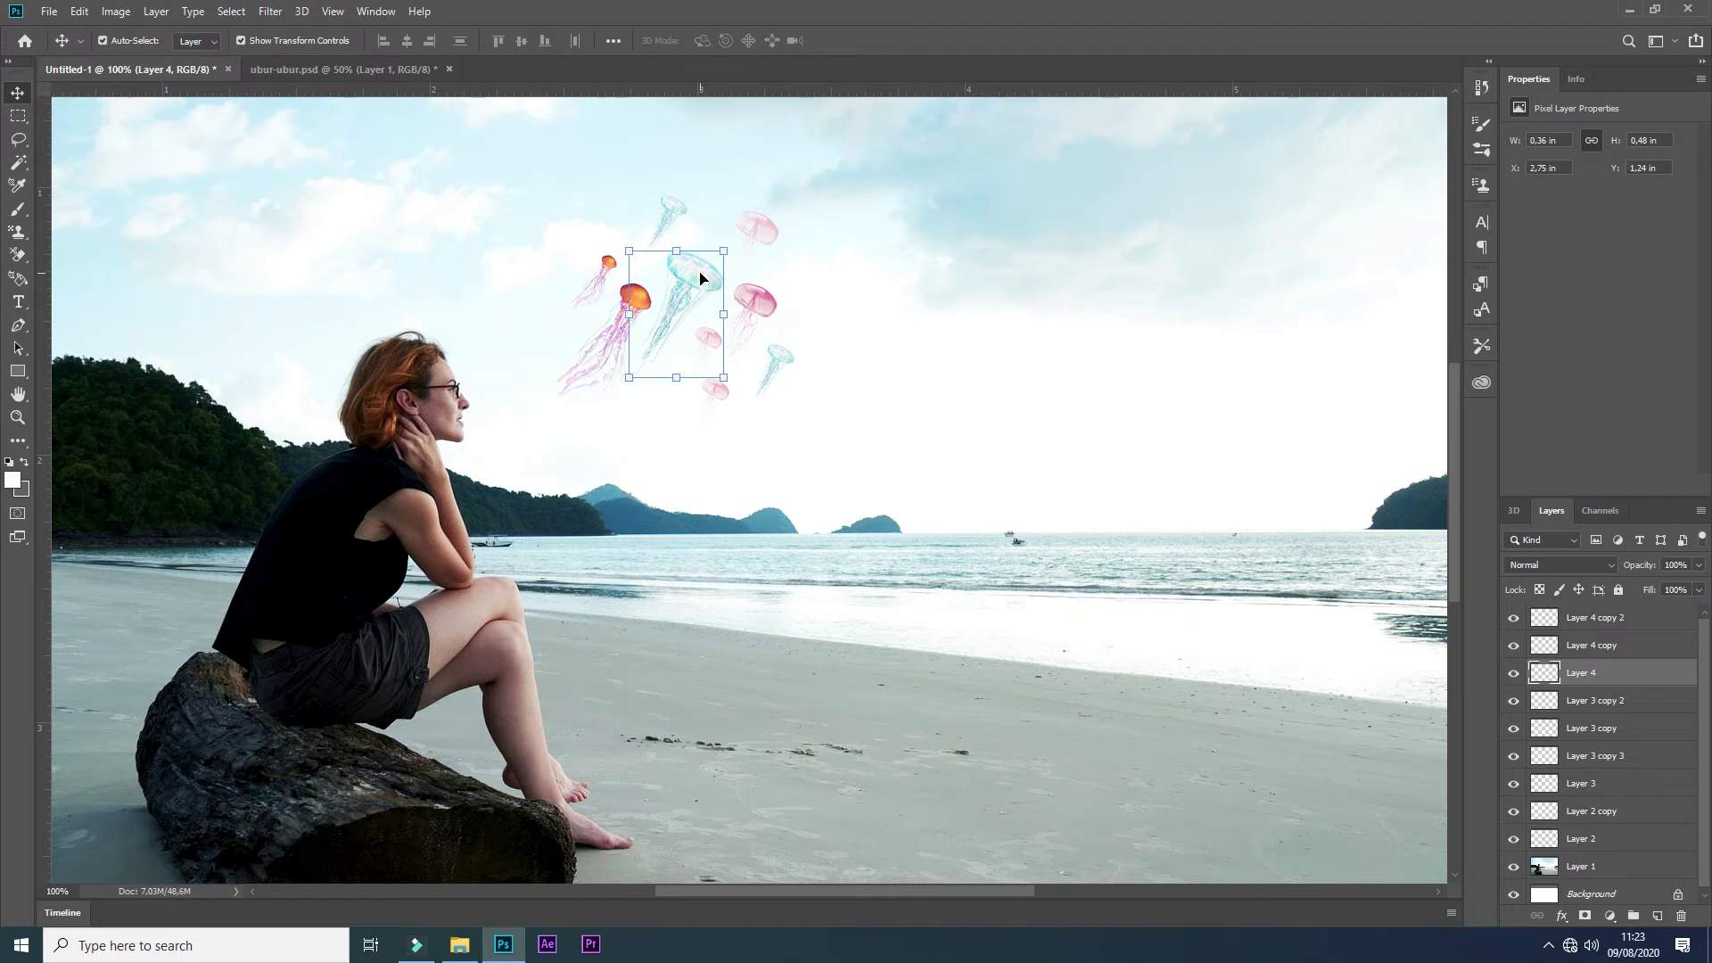
mouse_move(701, 279)
alt+mouse_down()
mouse_move(851, 158)
mouse_move(832, 194)
alt+mouse_up()
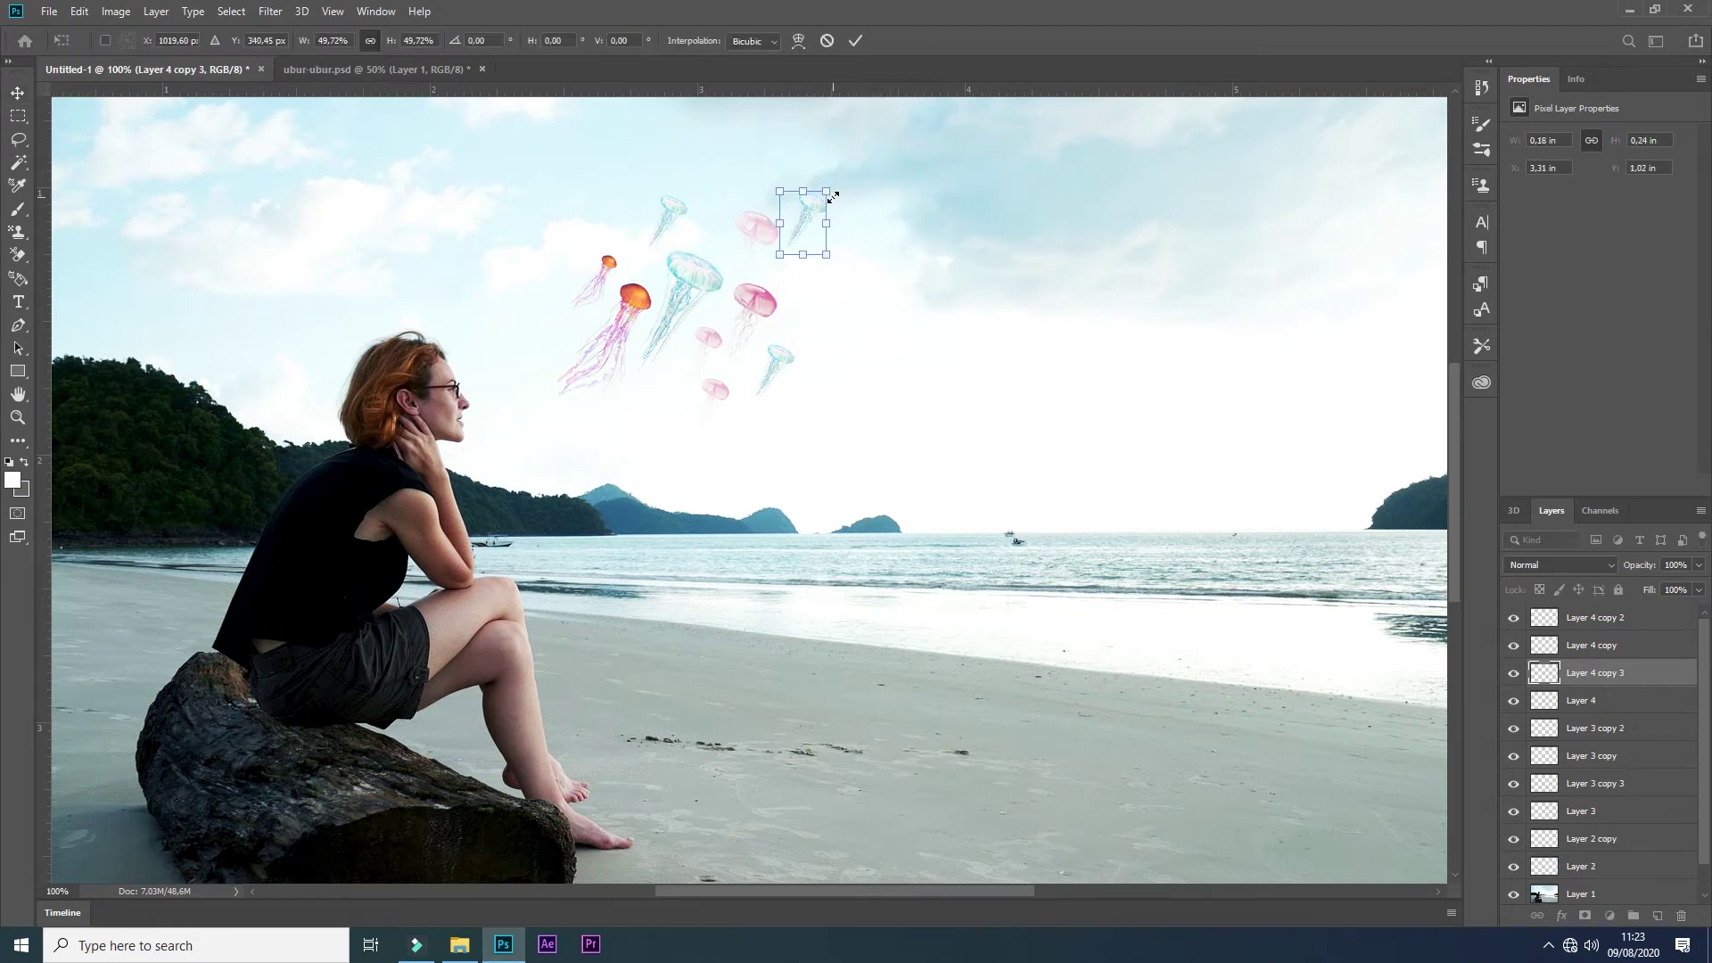
key(9)
click(638, 303)
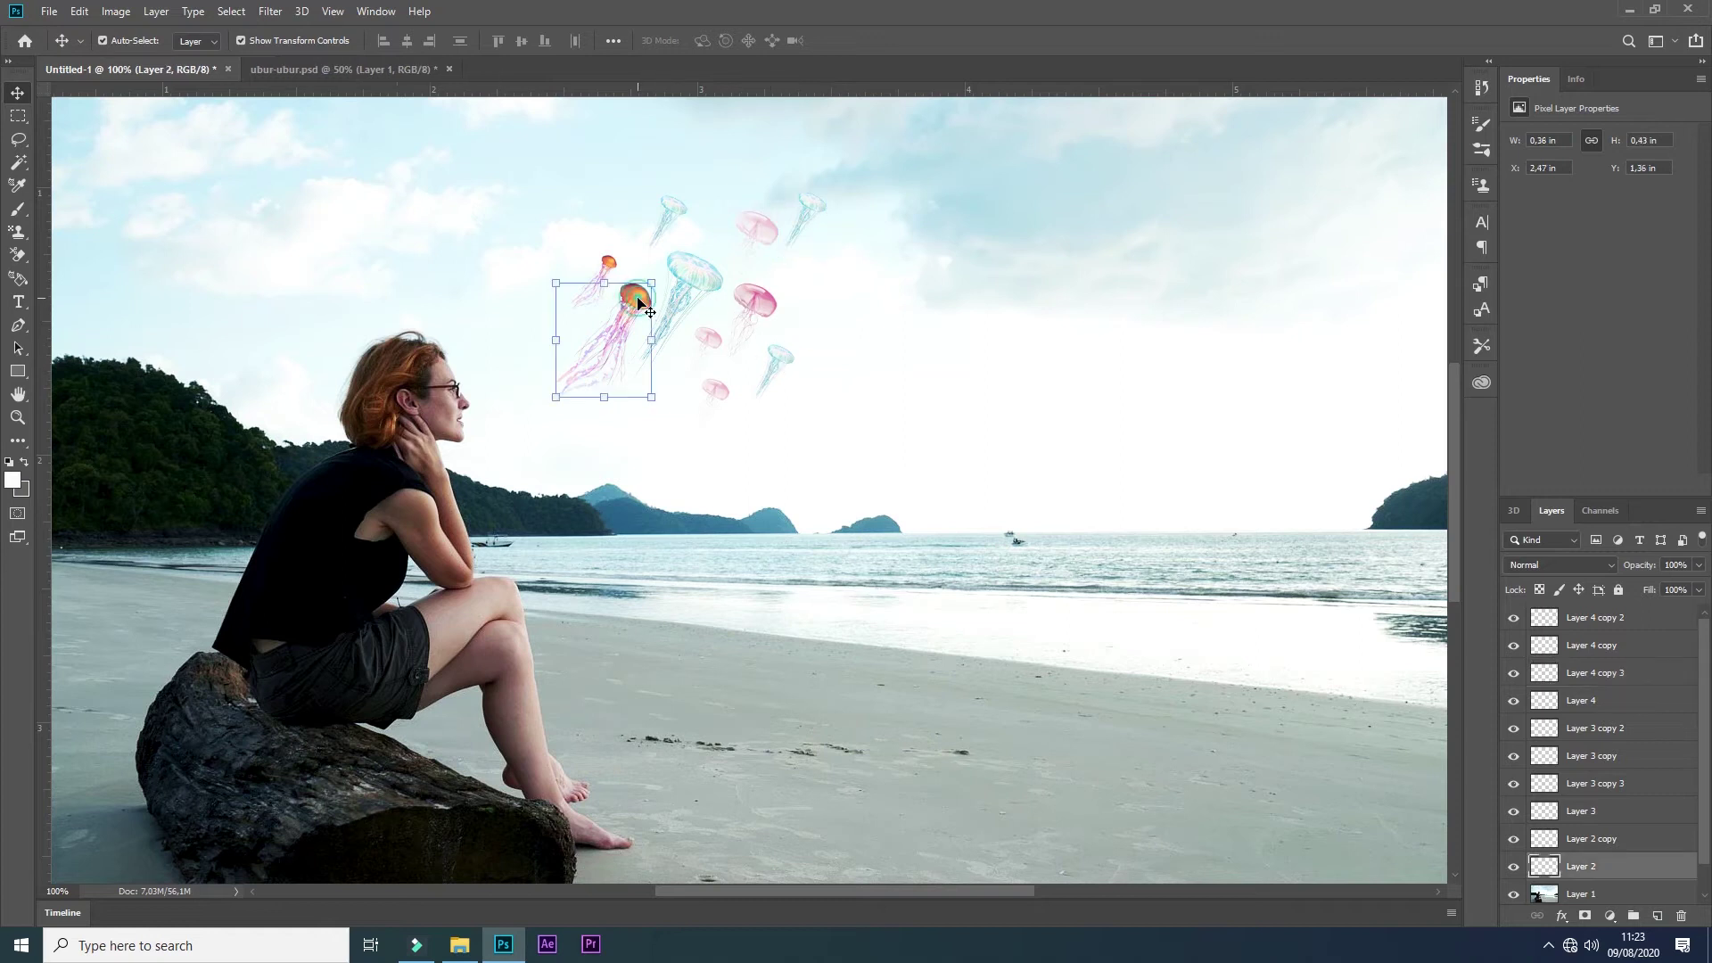
mouse_move(639, 303)
alt+mouse_down()
mouse_move(836, 421)
mouse_move(716, 518)
mouse_move(731, 406)
mouse_move(673, 441)
alt+mouse_up()
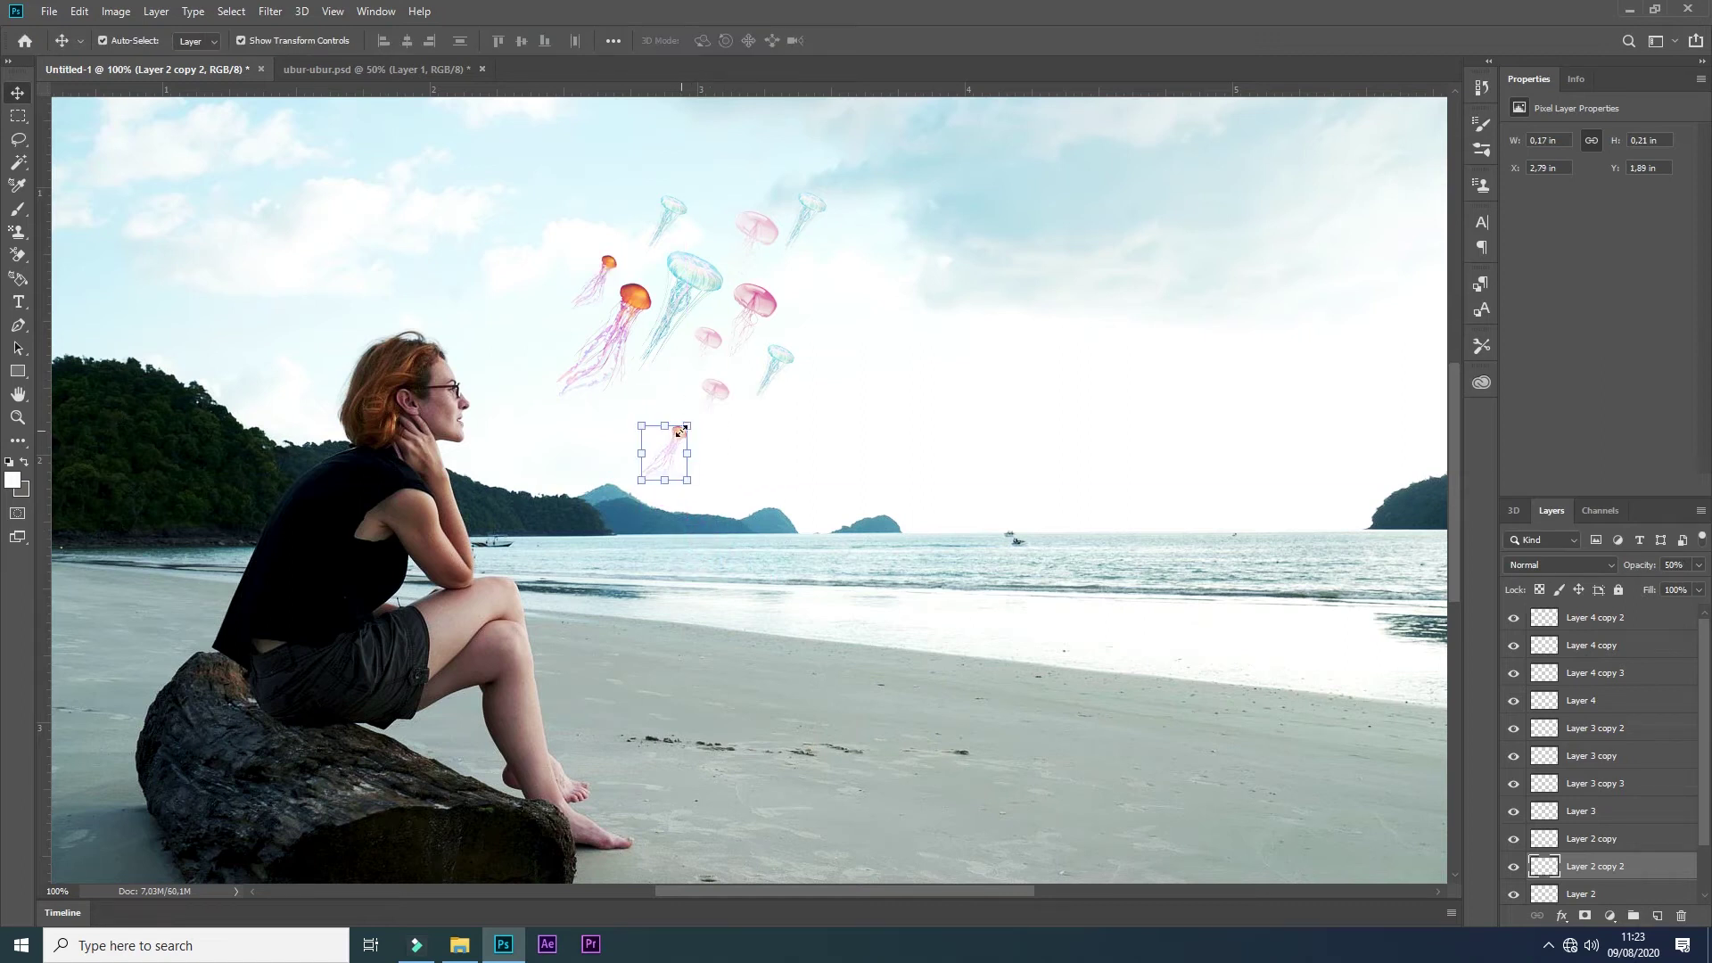
click(792, 417)
click(639, 303)
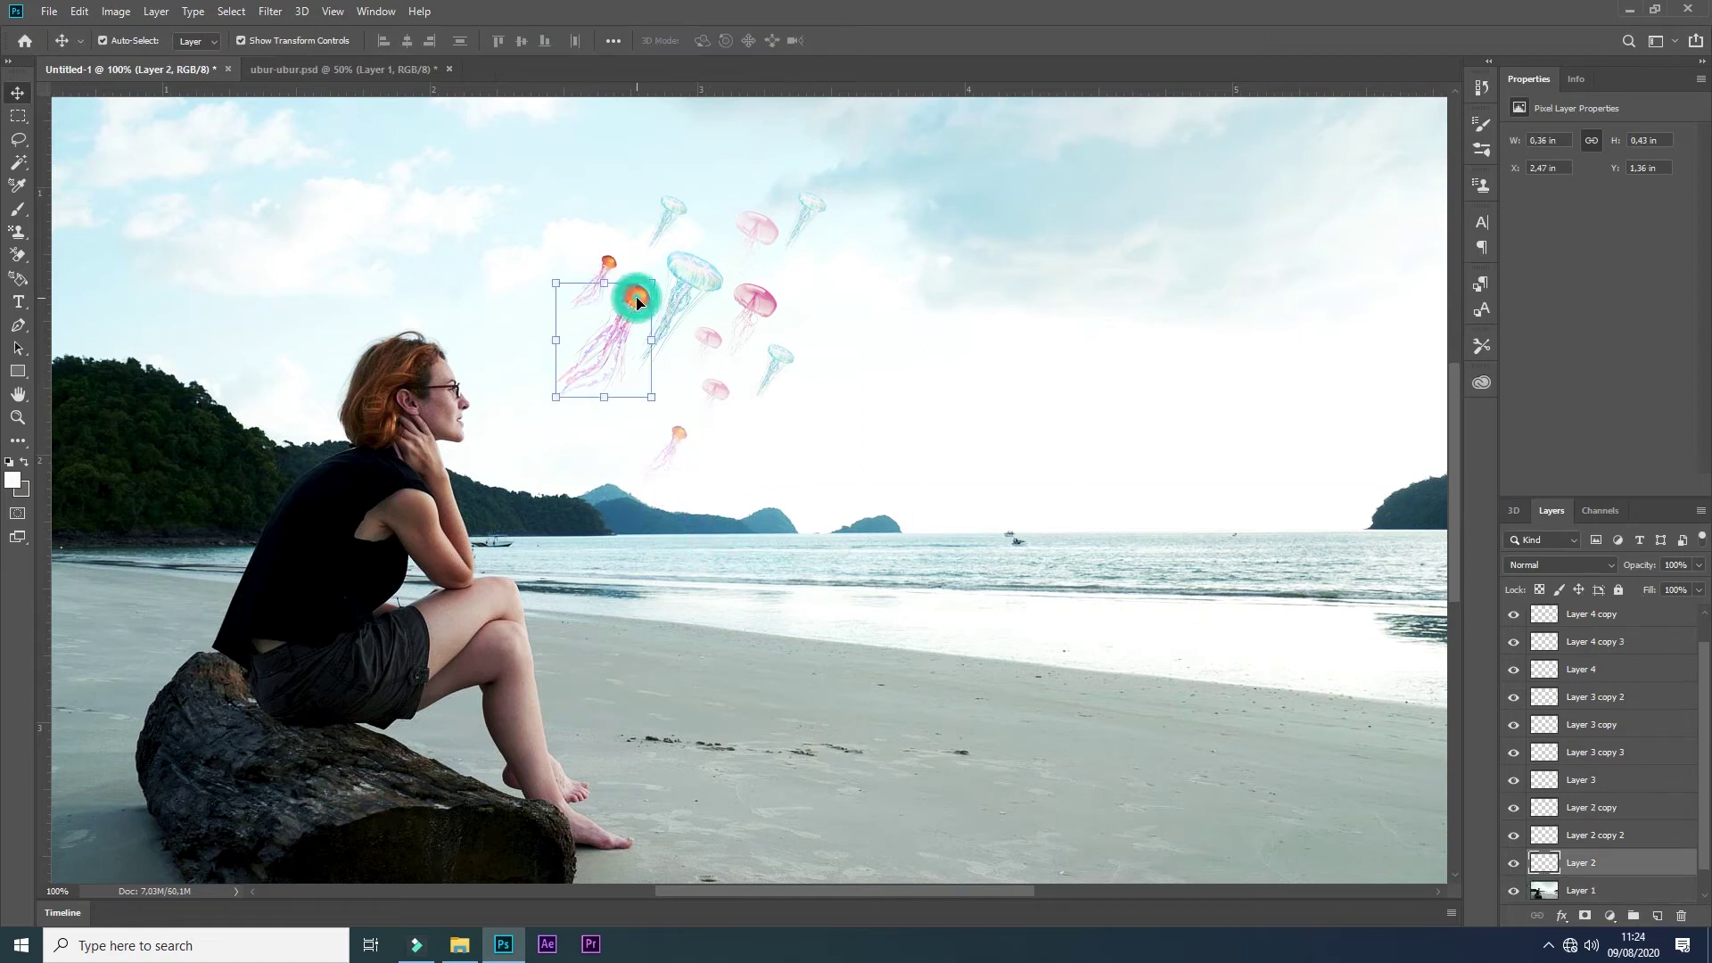
click(700, 279)
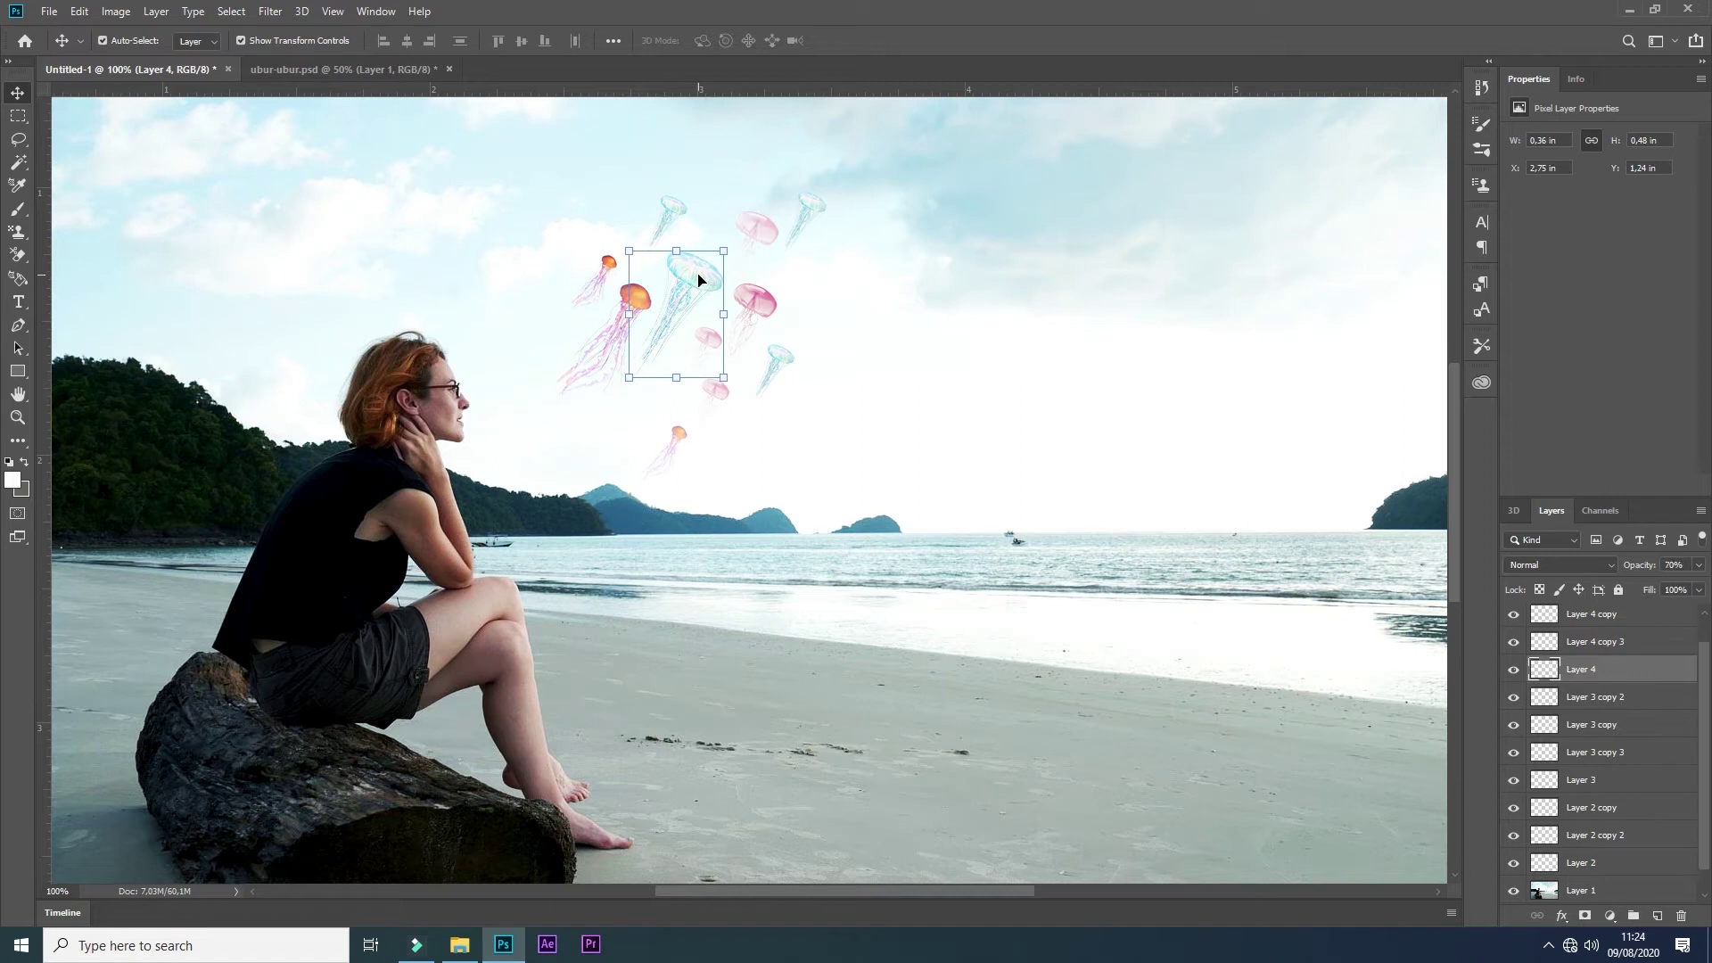
click(881, 295)
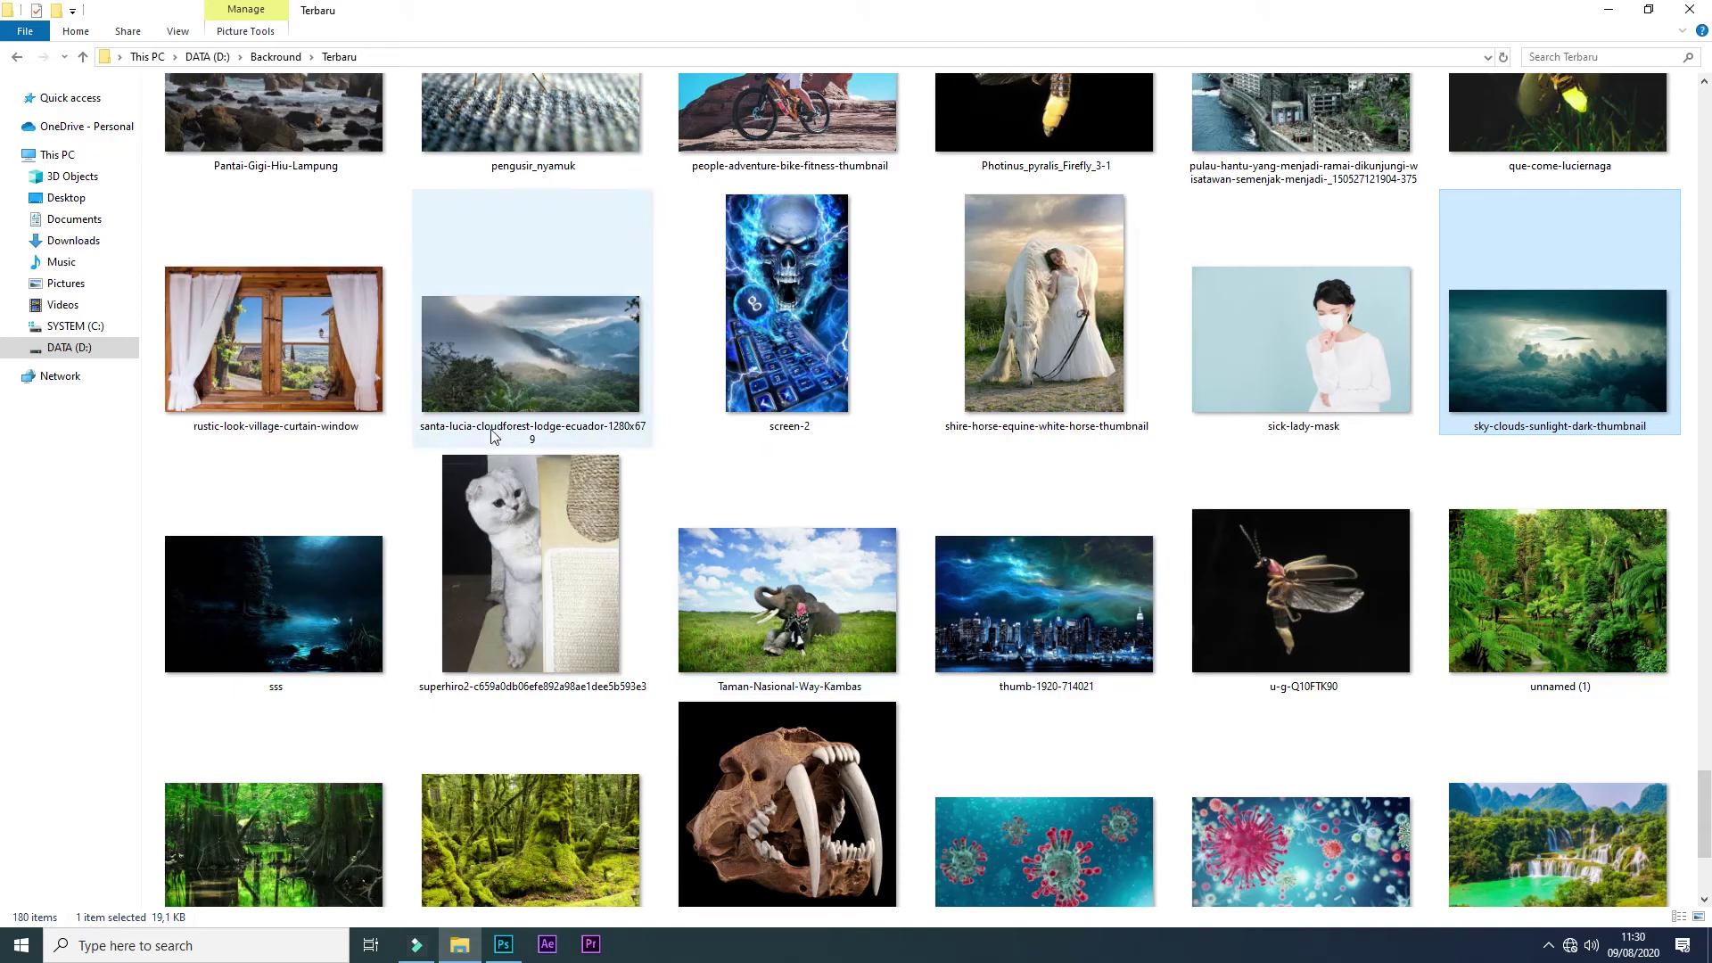
mouse_move(1045, 574)
mouse_down()
mouse_move(503, 935)
mouse_move(790, 72)
mouse_up()
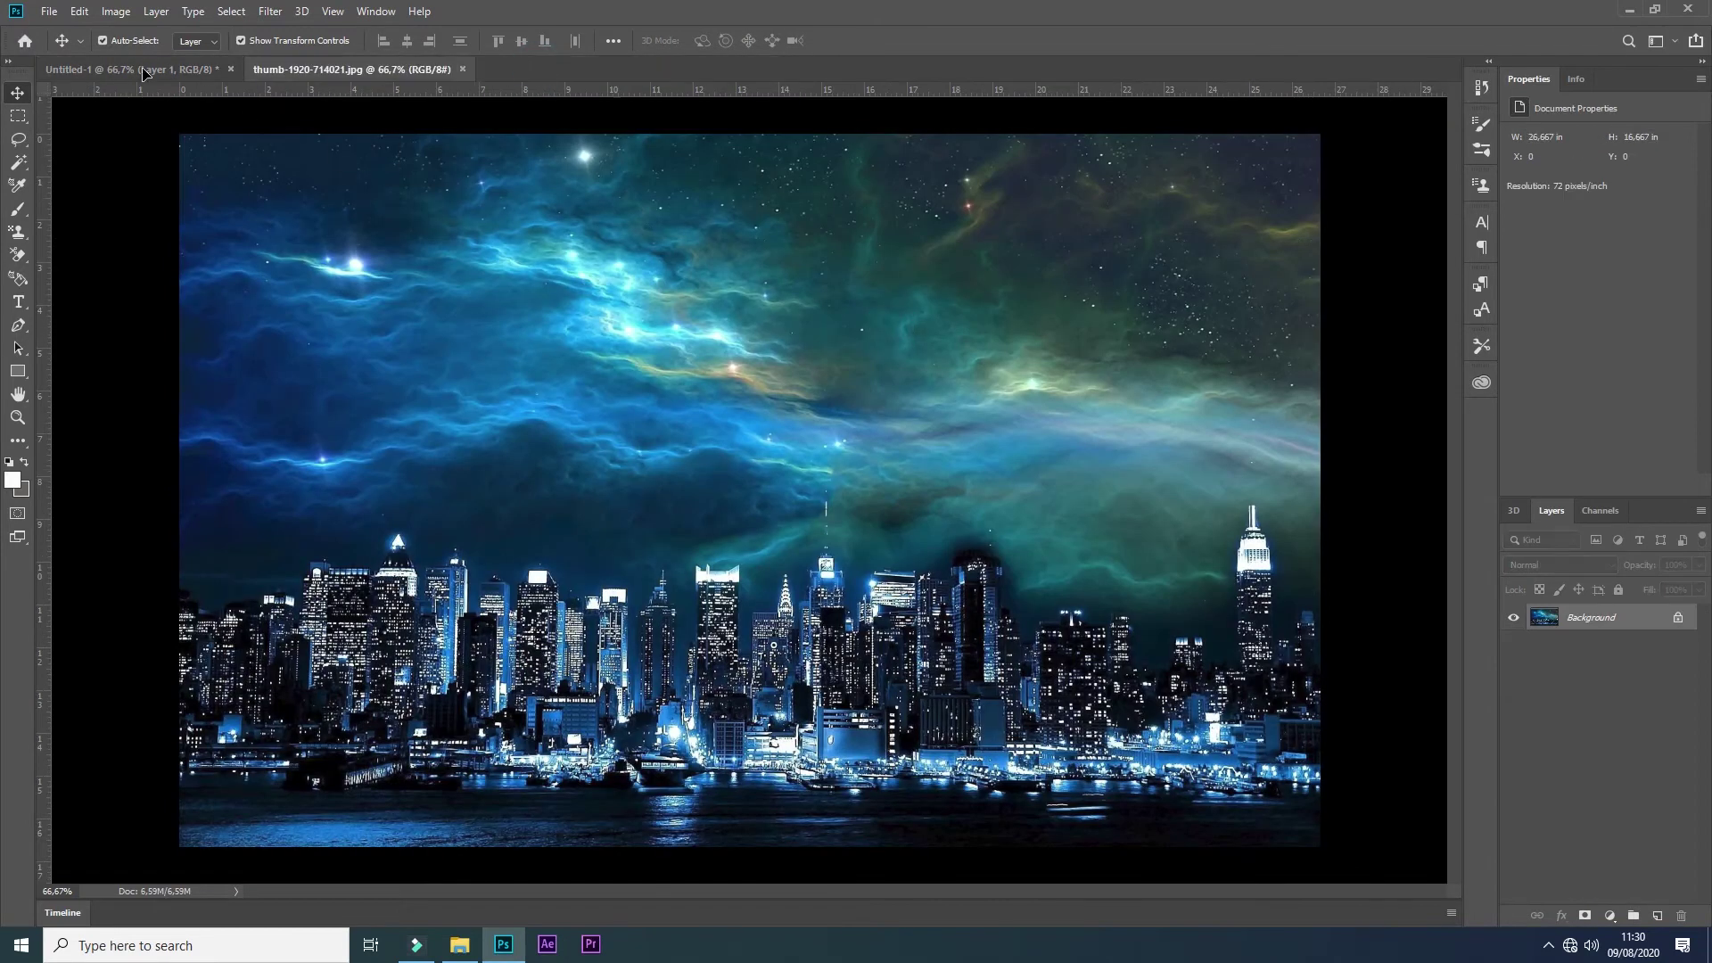
Step: Place the city skyline in Untitled-1, stretch it over the canvas, set Soft Light, and add a mask
drag(143, 71, 787, 294)
drag(945, 249, 904, 312)
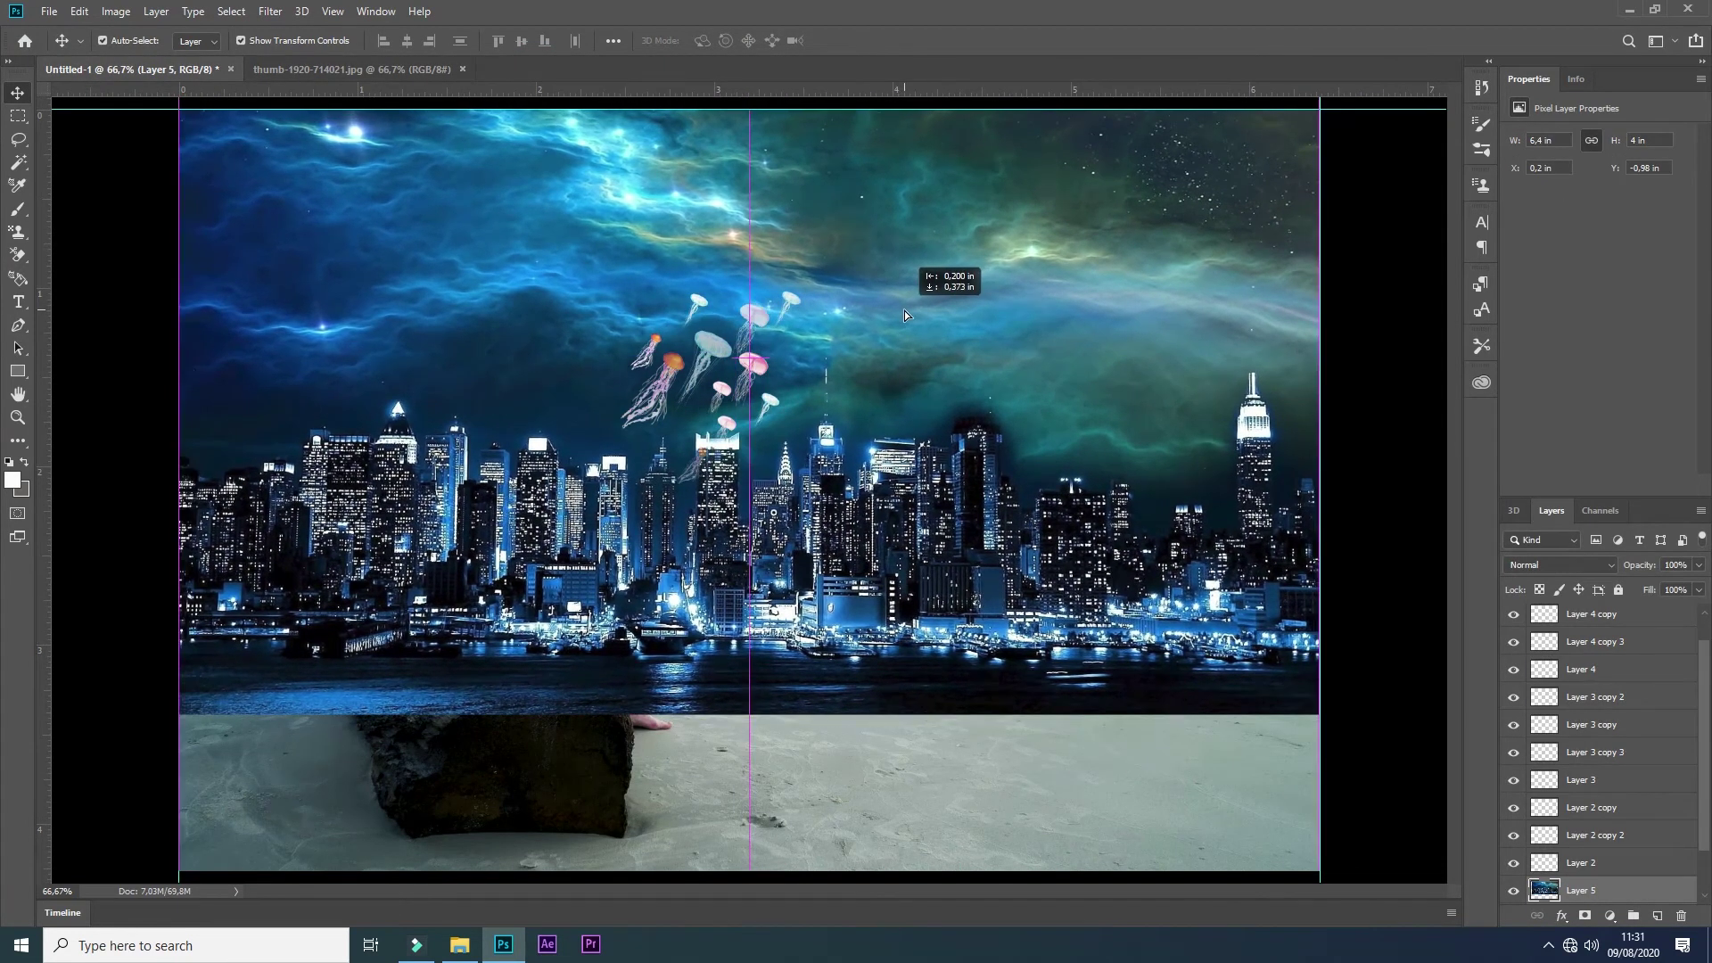
drag(750, 713, 749, 870)
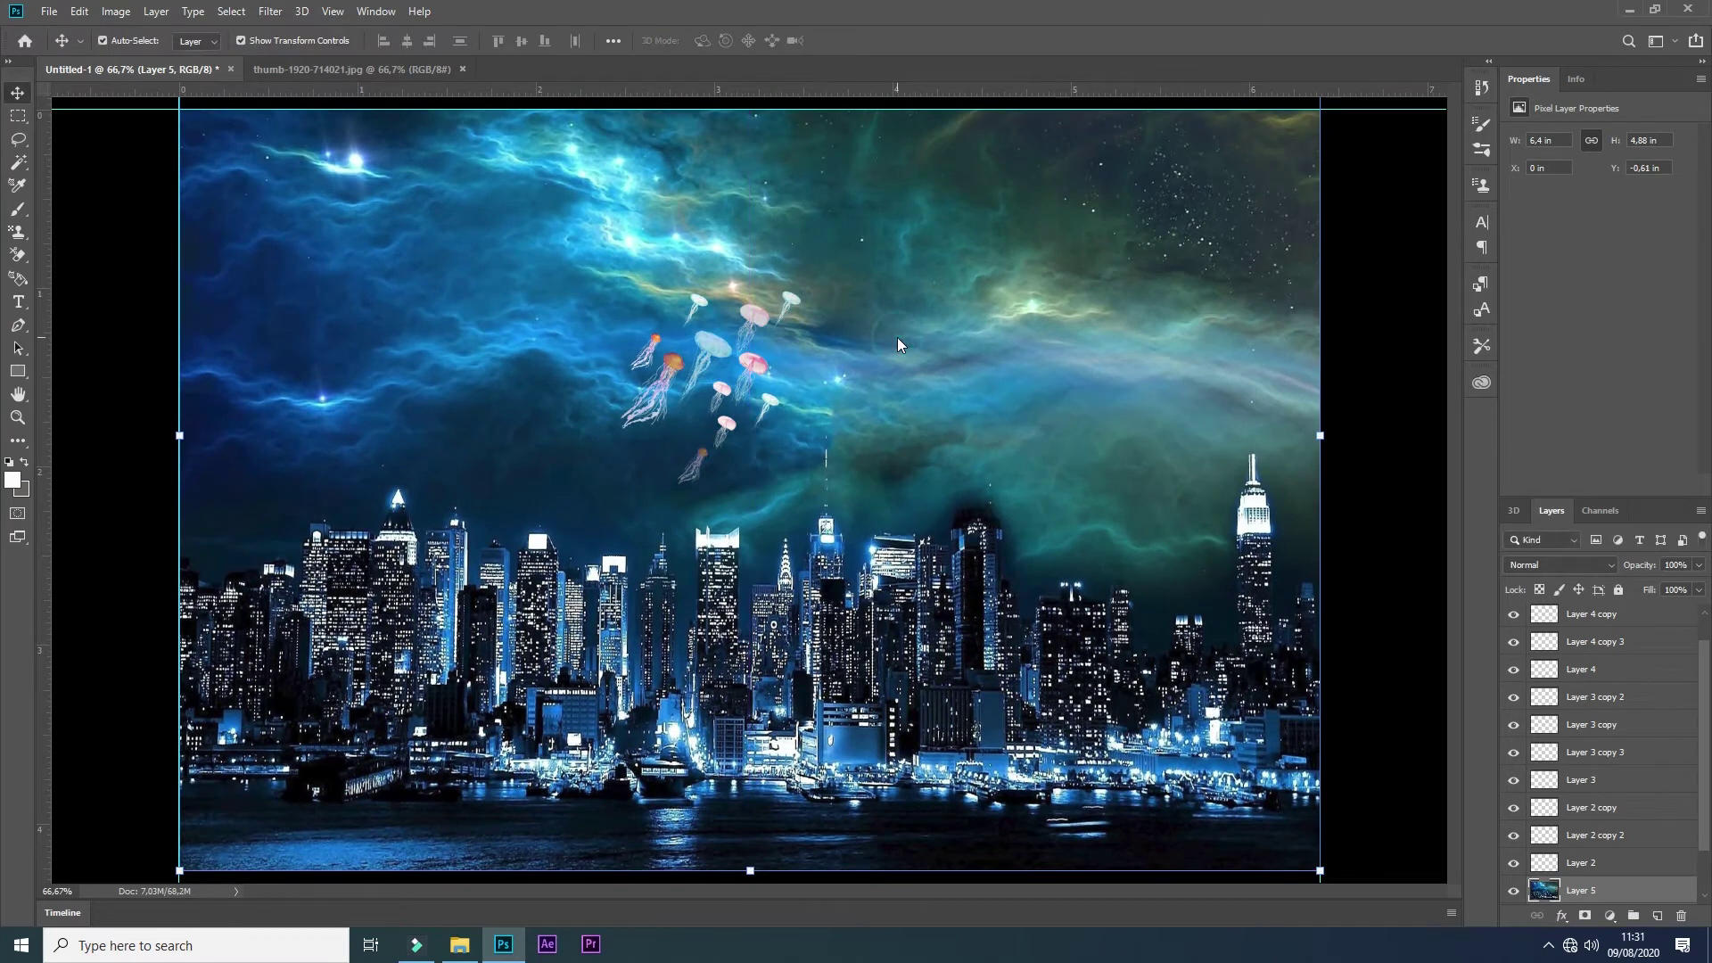
key(shift+minus)
key(shift+minus)
key(shift+minus)
key(shift+minus)
key(shift+minus)
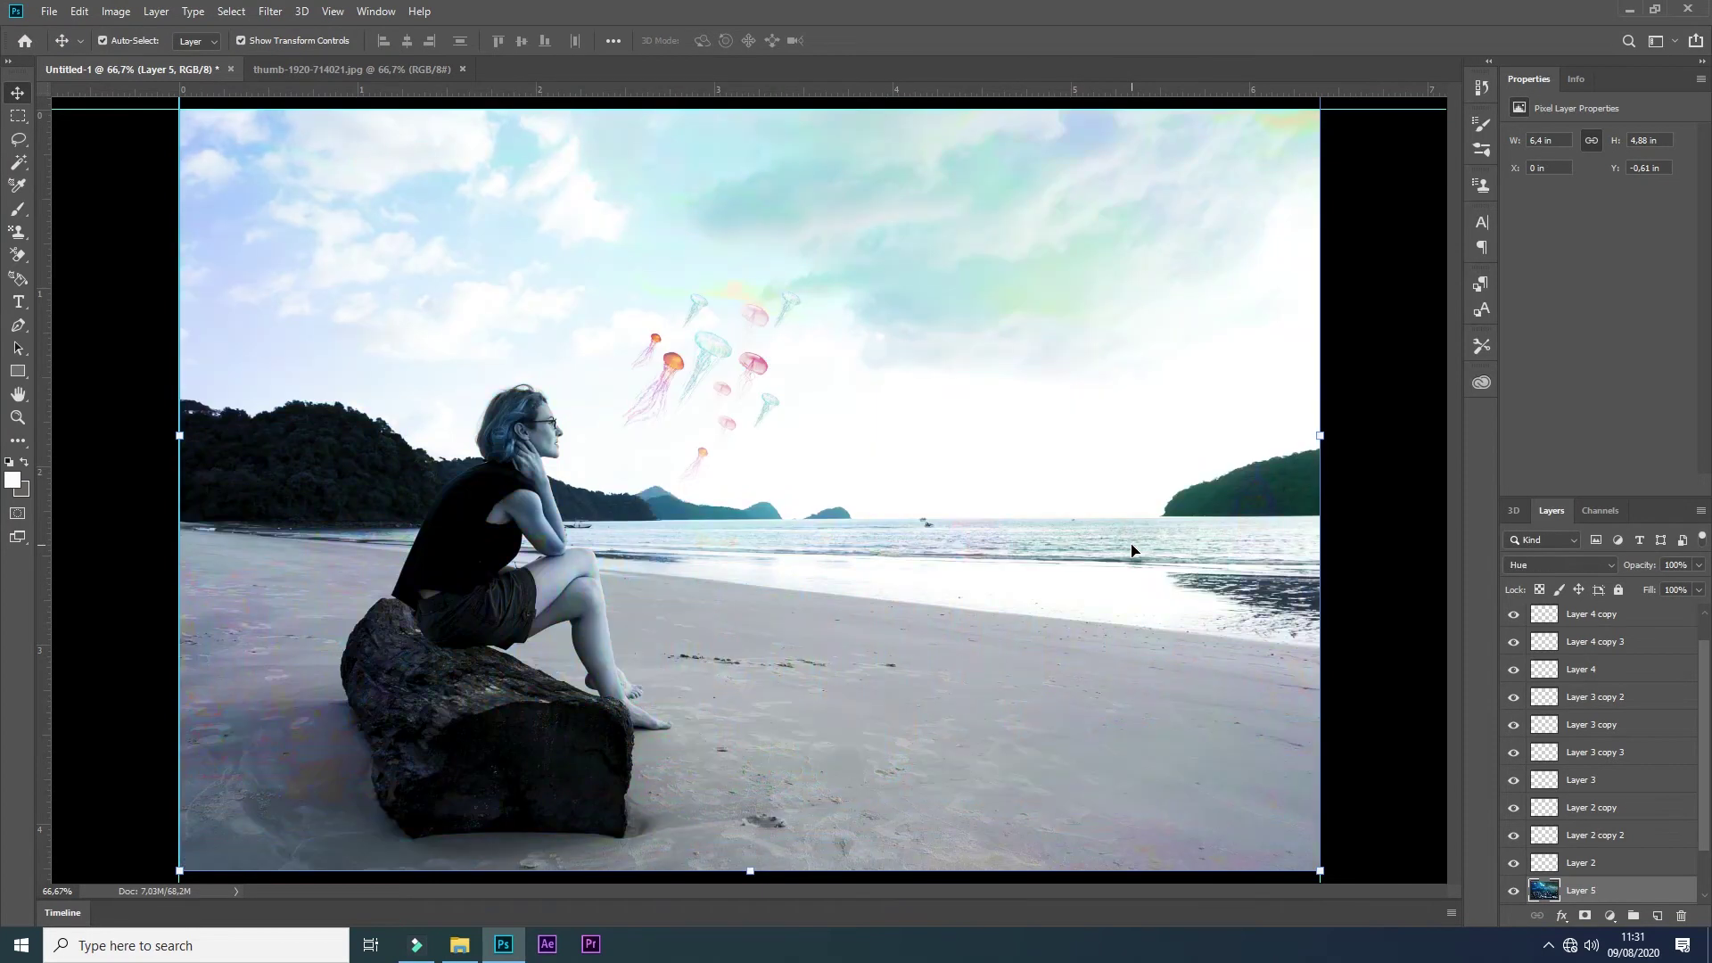
key(shift+minus)
key(shift+minus)
key(shift+minus)
key(shift+minus)
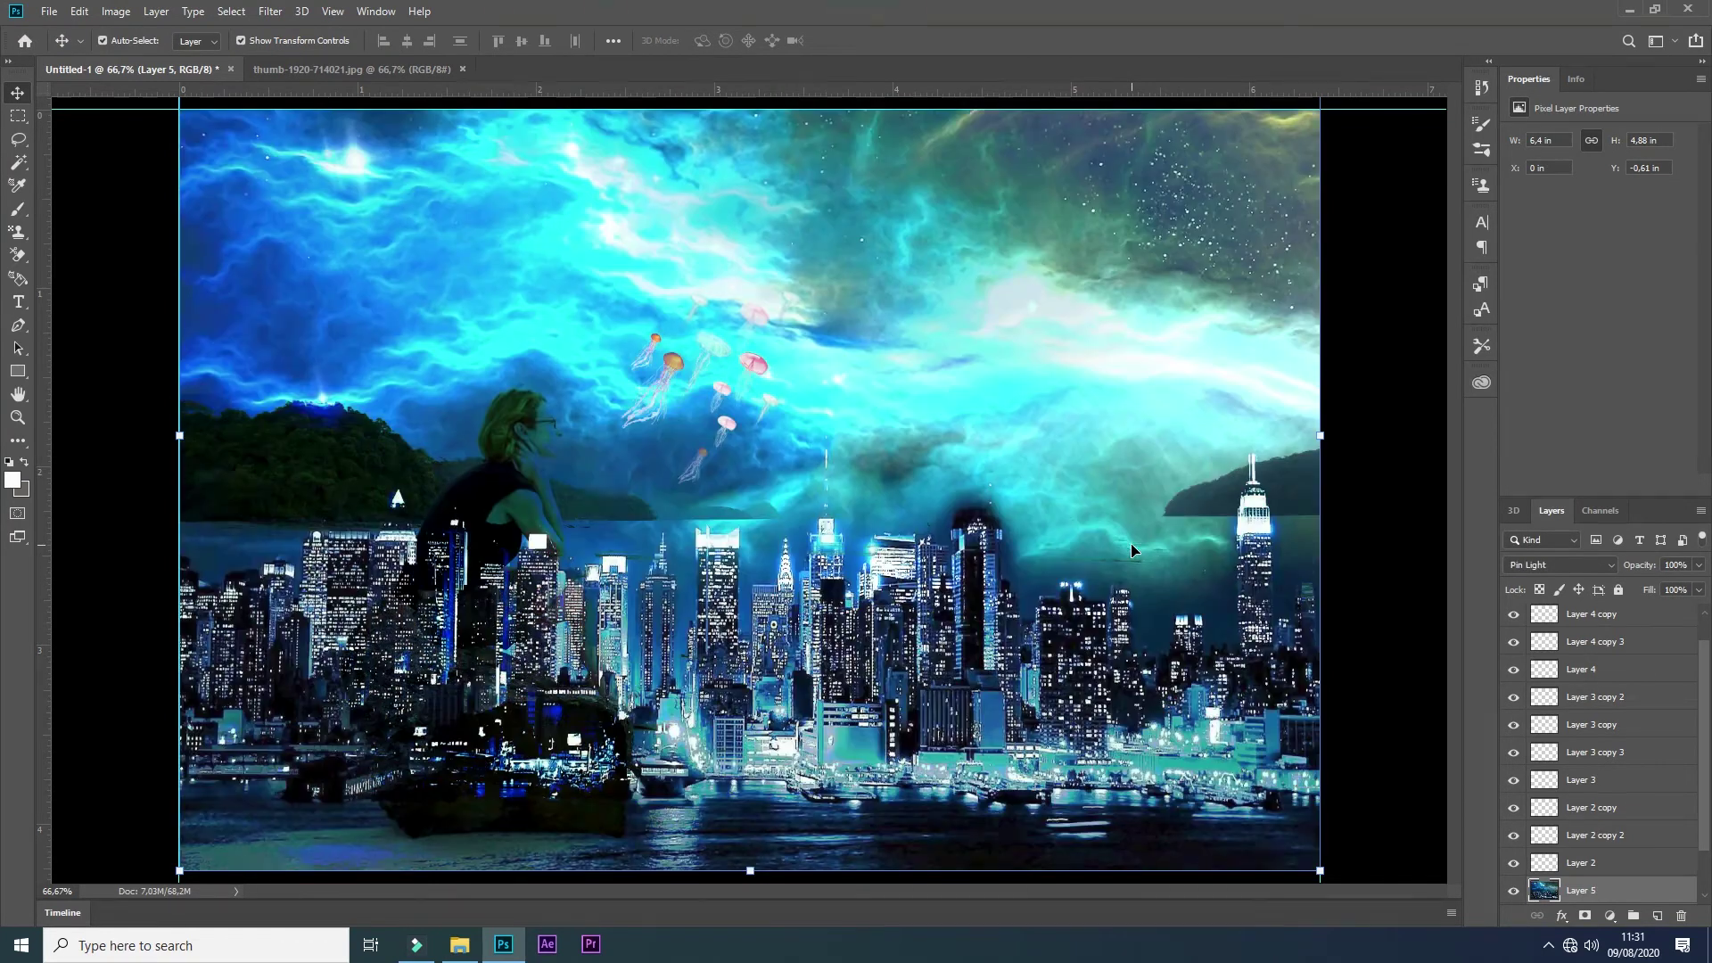
key(shift+minus)
key(shift+minus)
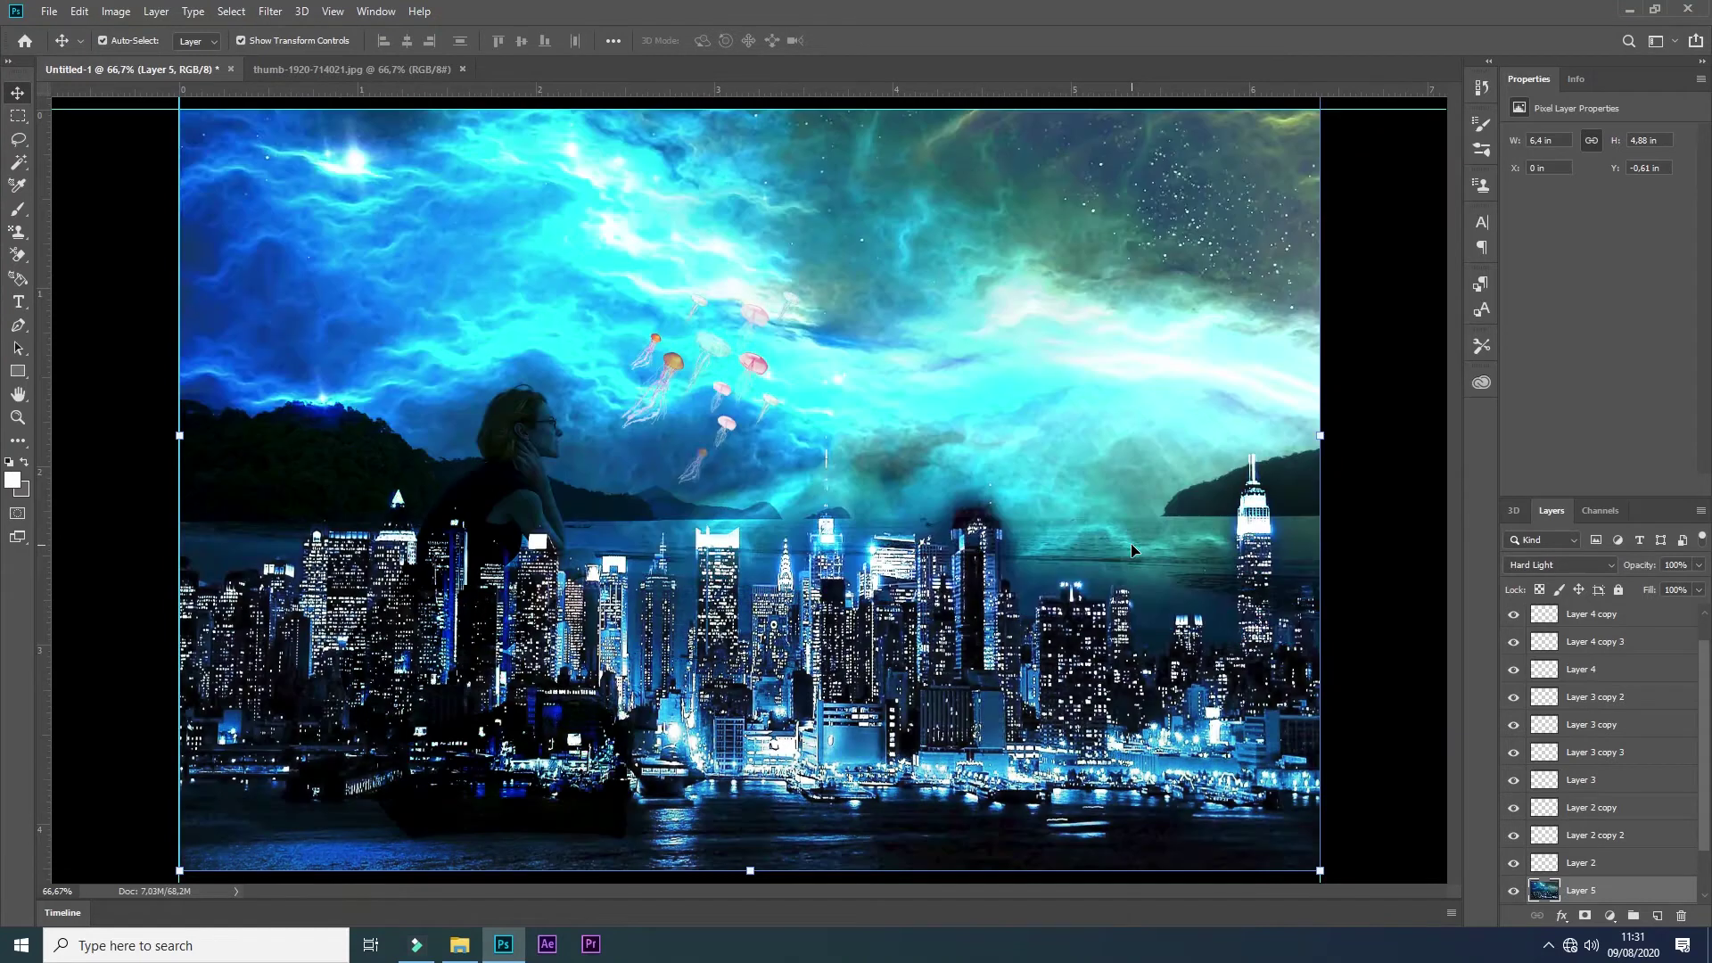
key(shift+minus)
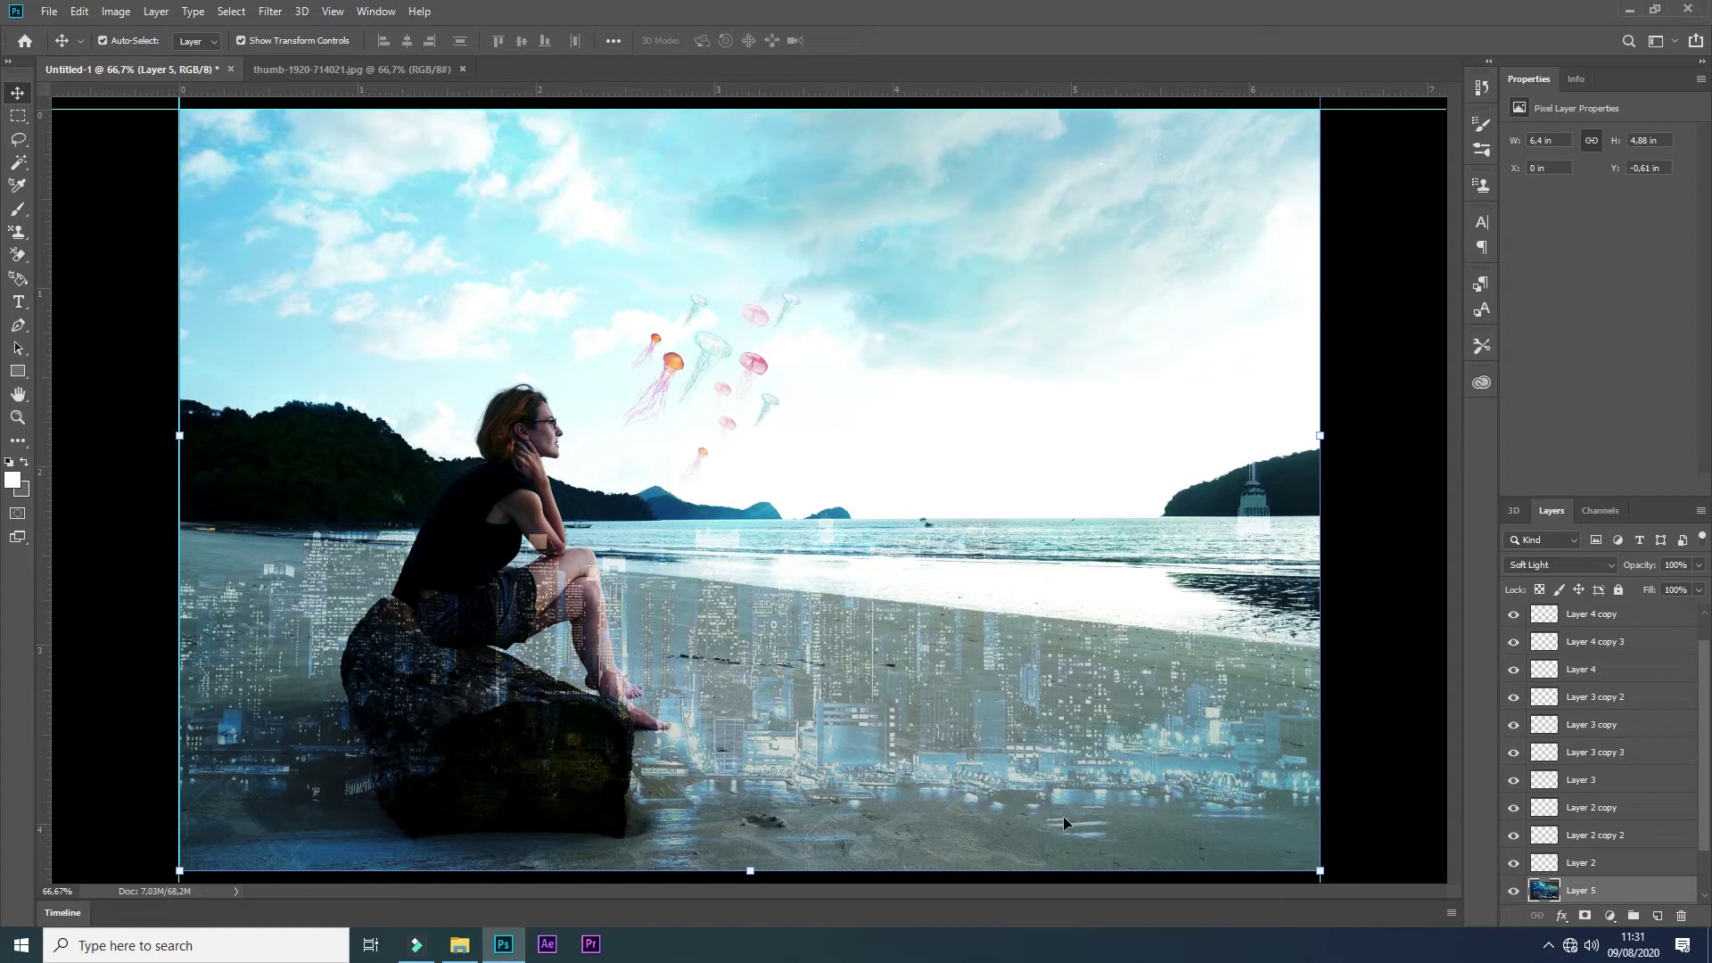
click(1584, 916)
Step: Paint black on the city mask to clear the skyline from the sand, water, rock, hill and legs
key(b)
key(x)
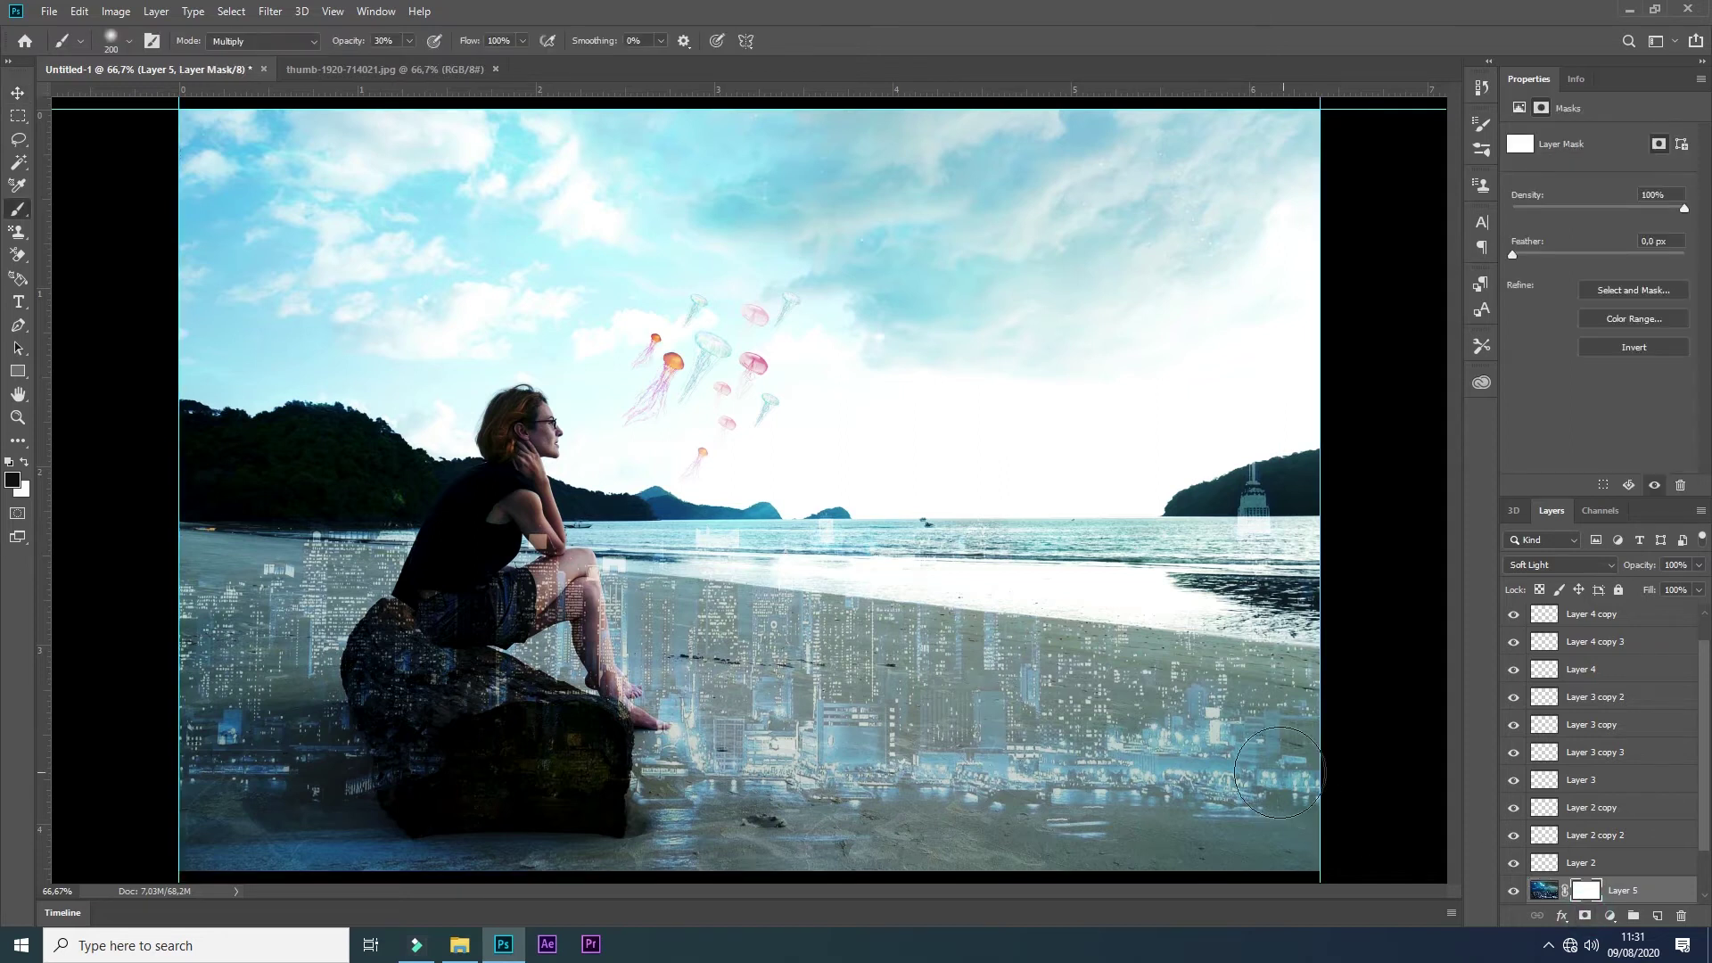
mouse_move(624, 800)
mouse_down()
mouse_move(785, 824)
mouse_move(1165, 791)
mouse_move(874, 677)
mouse_move(682, 638)
mouse_move(1245, 505)
mouse_up()
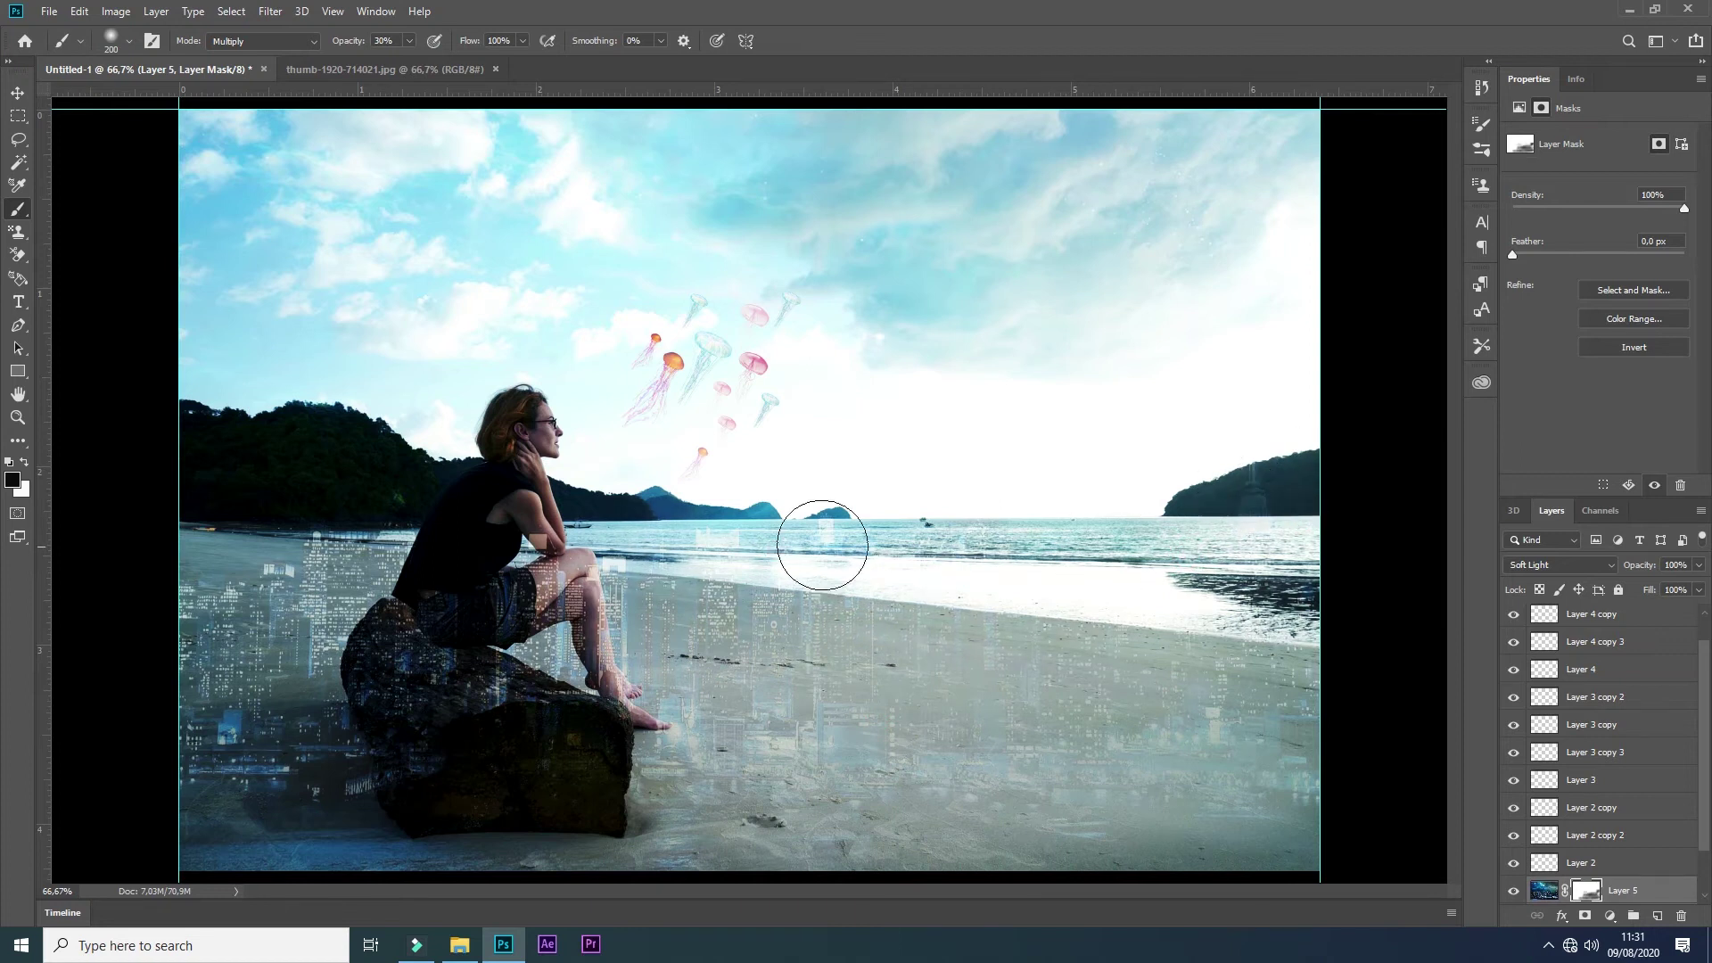
drag(515, 592, 532, 618)
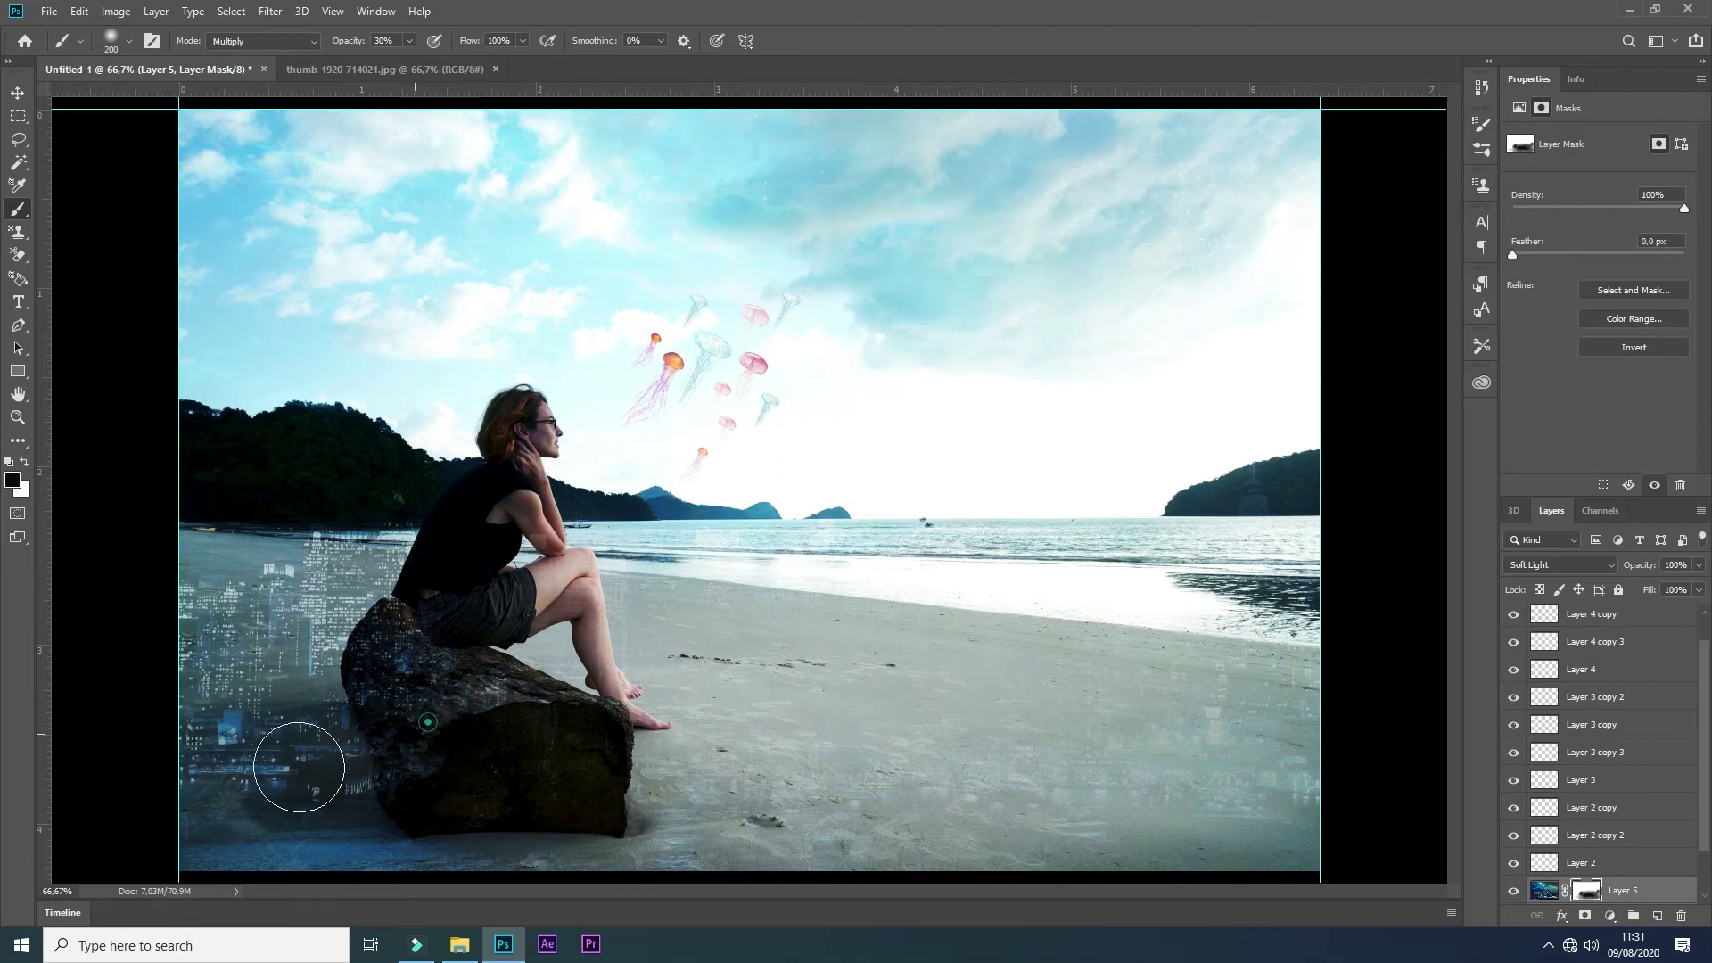
drag(298, 764, 336, 745)
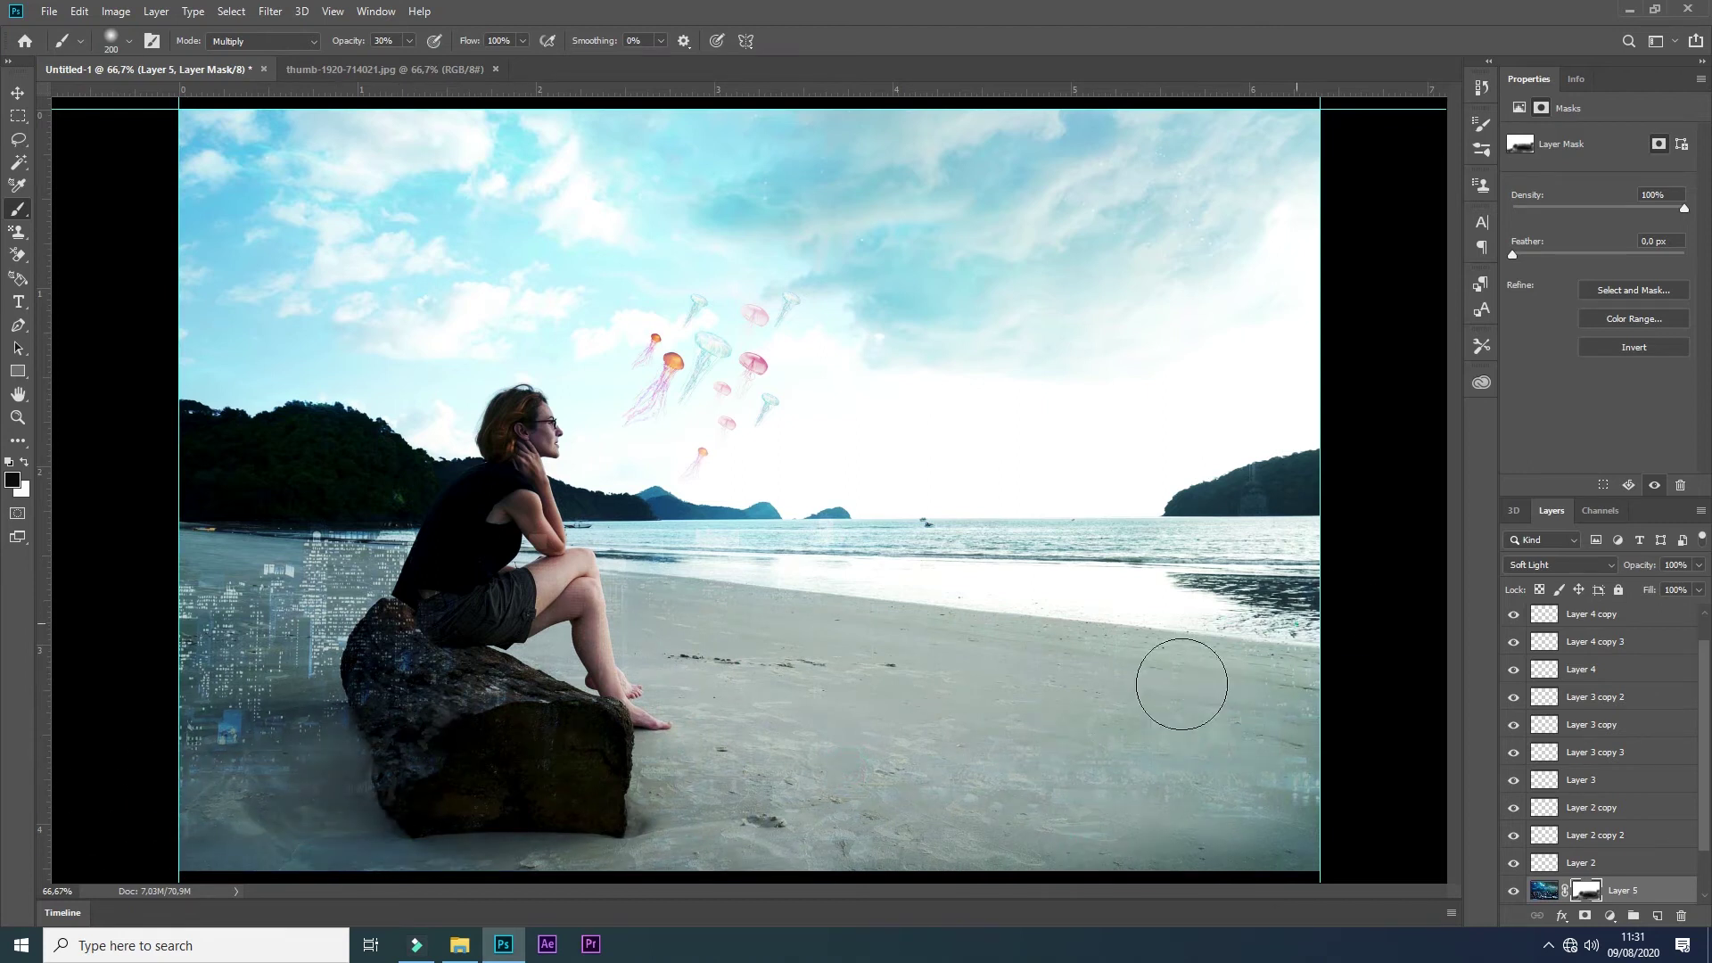
drag(1208, 765, 1292, 497)
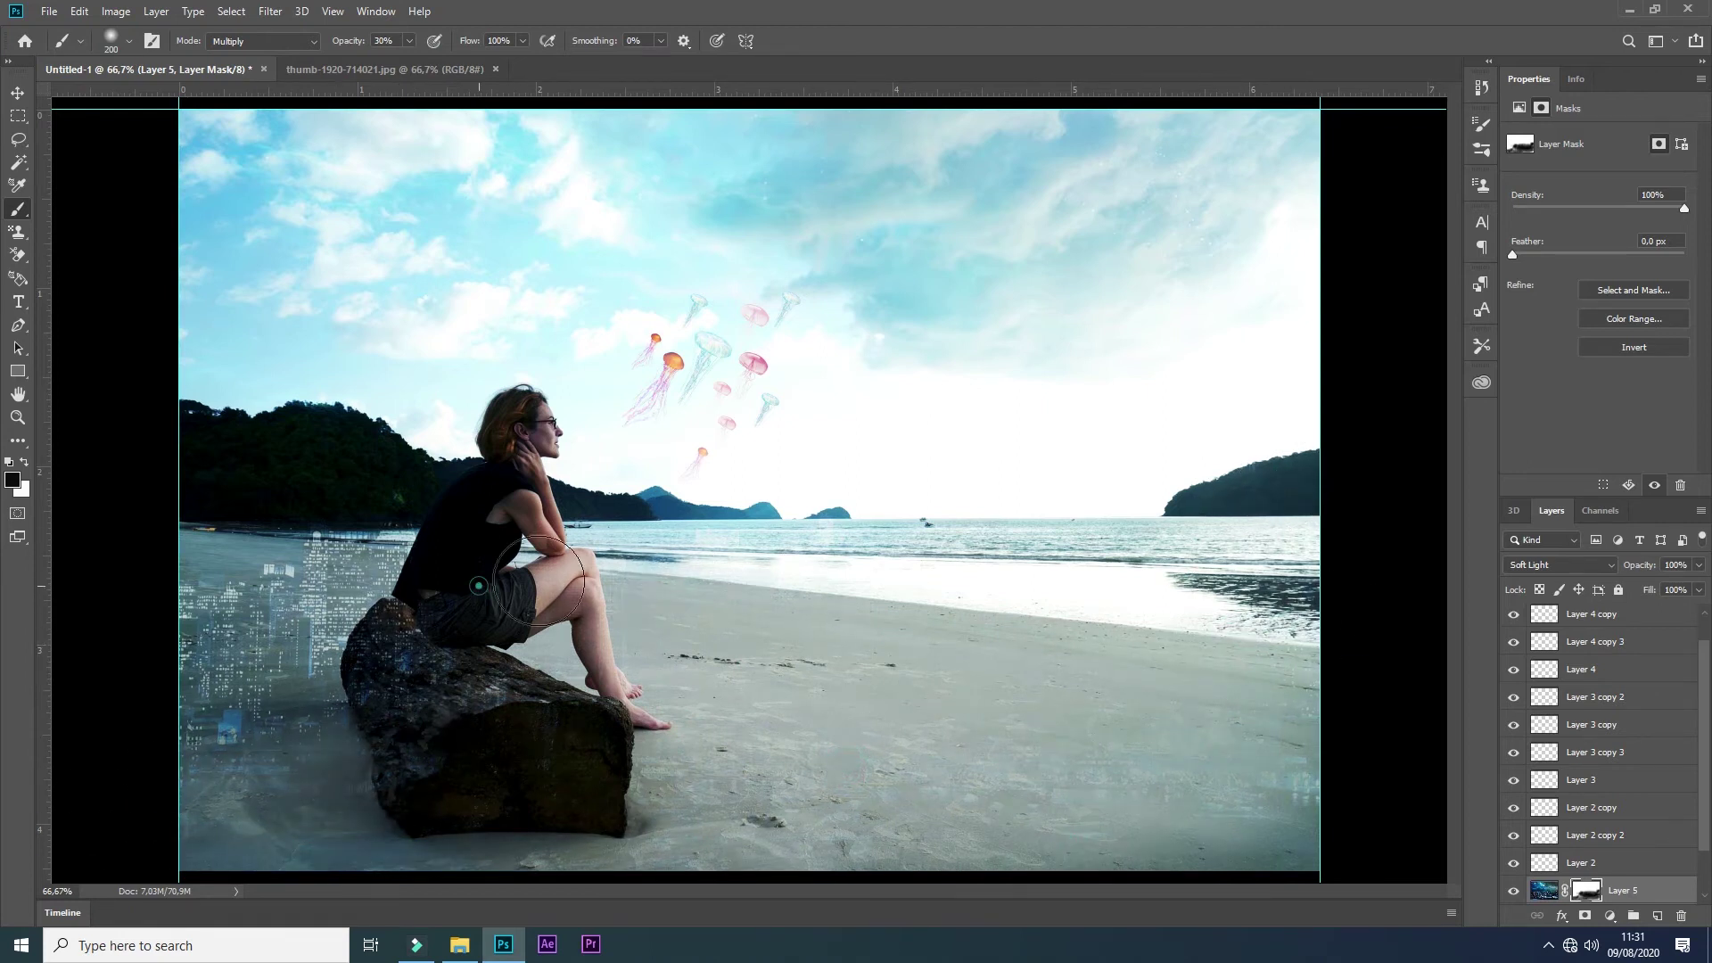
drag(383, 535, 205, 553)
drag(451, 542, 369, 740)
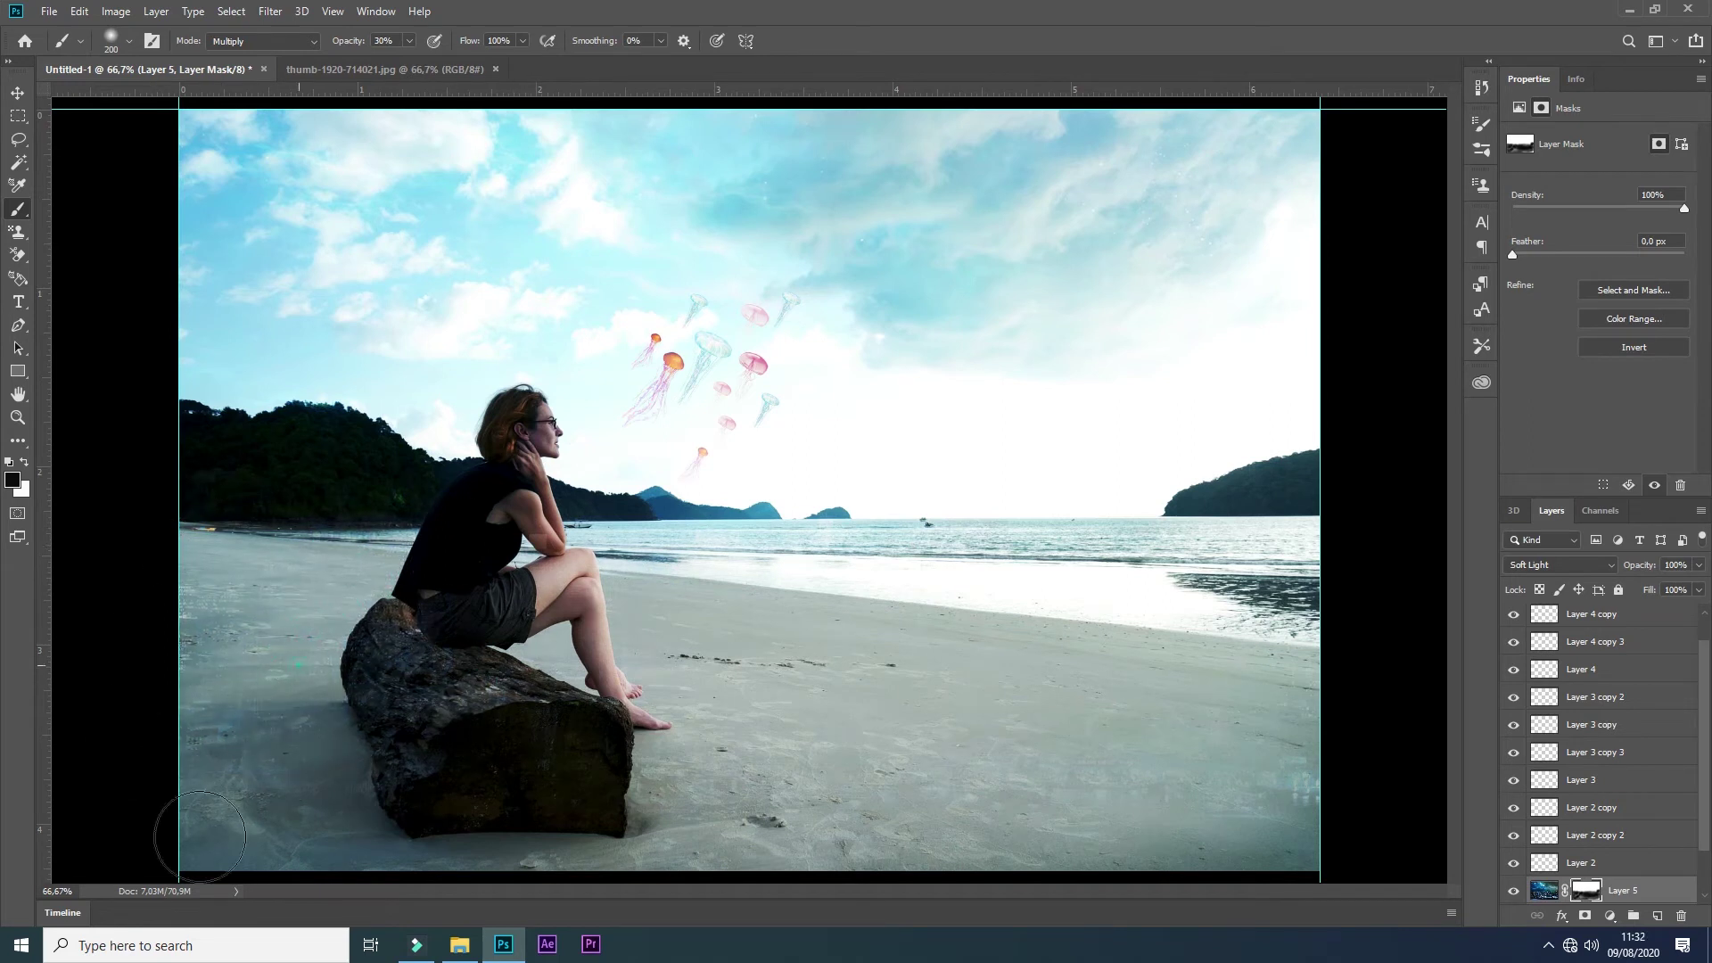
mouse_move(1356, 810)
mouse_down()
mouse_move(1346, 695)
mouse_move(1265, 821)
mouse_move(1091, 693)
mouse_up()
Step: With a smaller, stronger brush, clean the skyline off her hair and face and tone down the log
key(7)
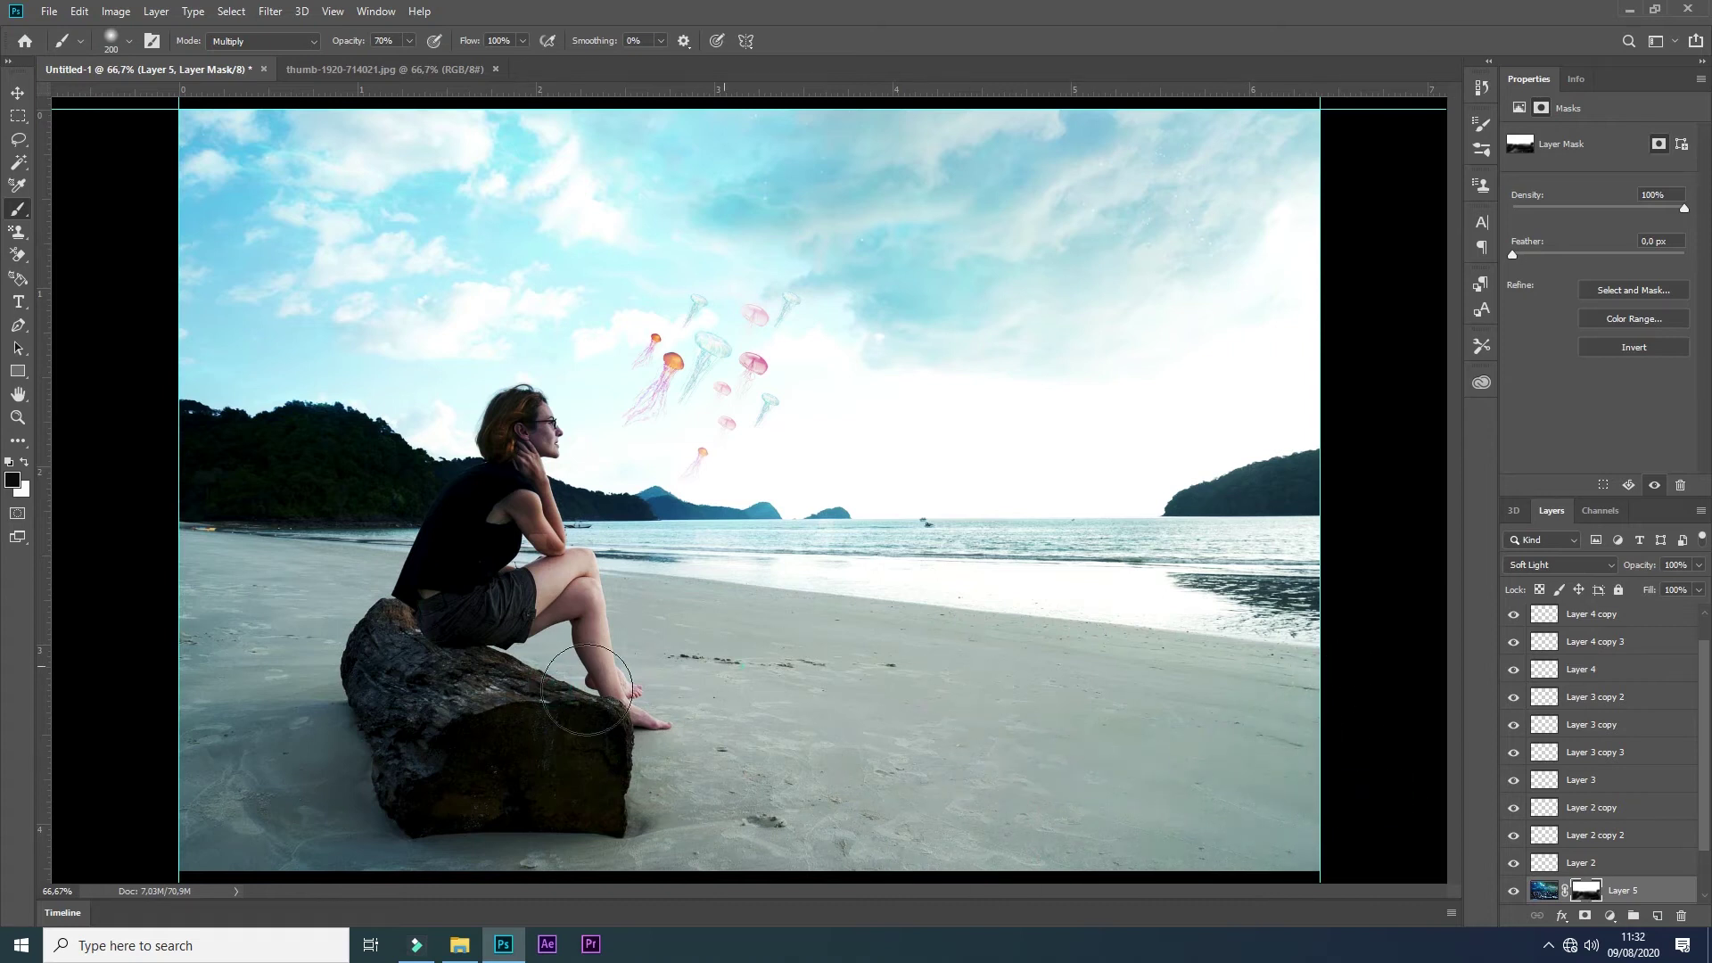
key(bracketleft)
key(bracketleft)
key(bracketleft)
key(bracketleft)
drag(478, 409, 549, 456)
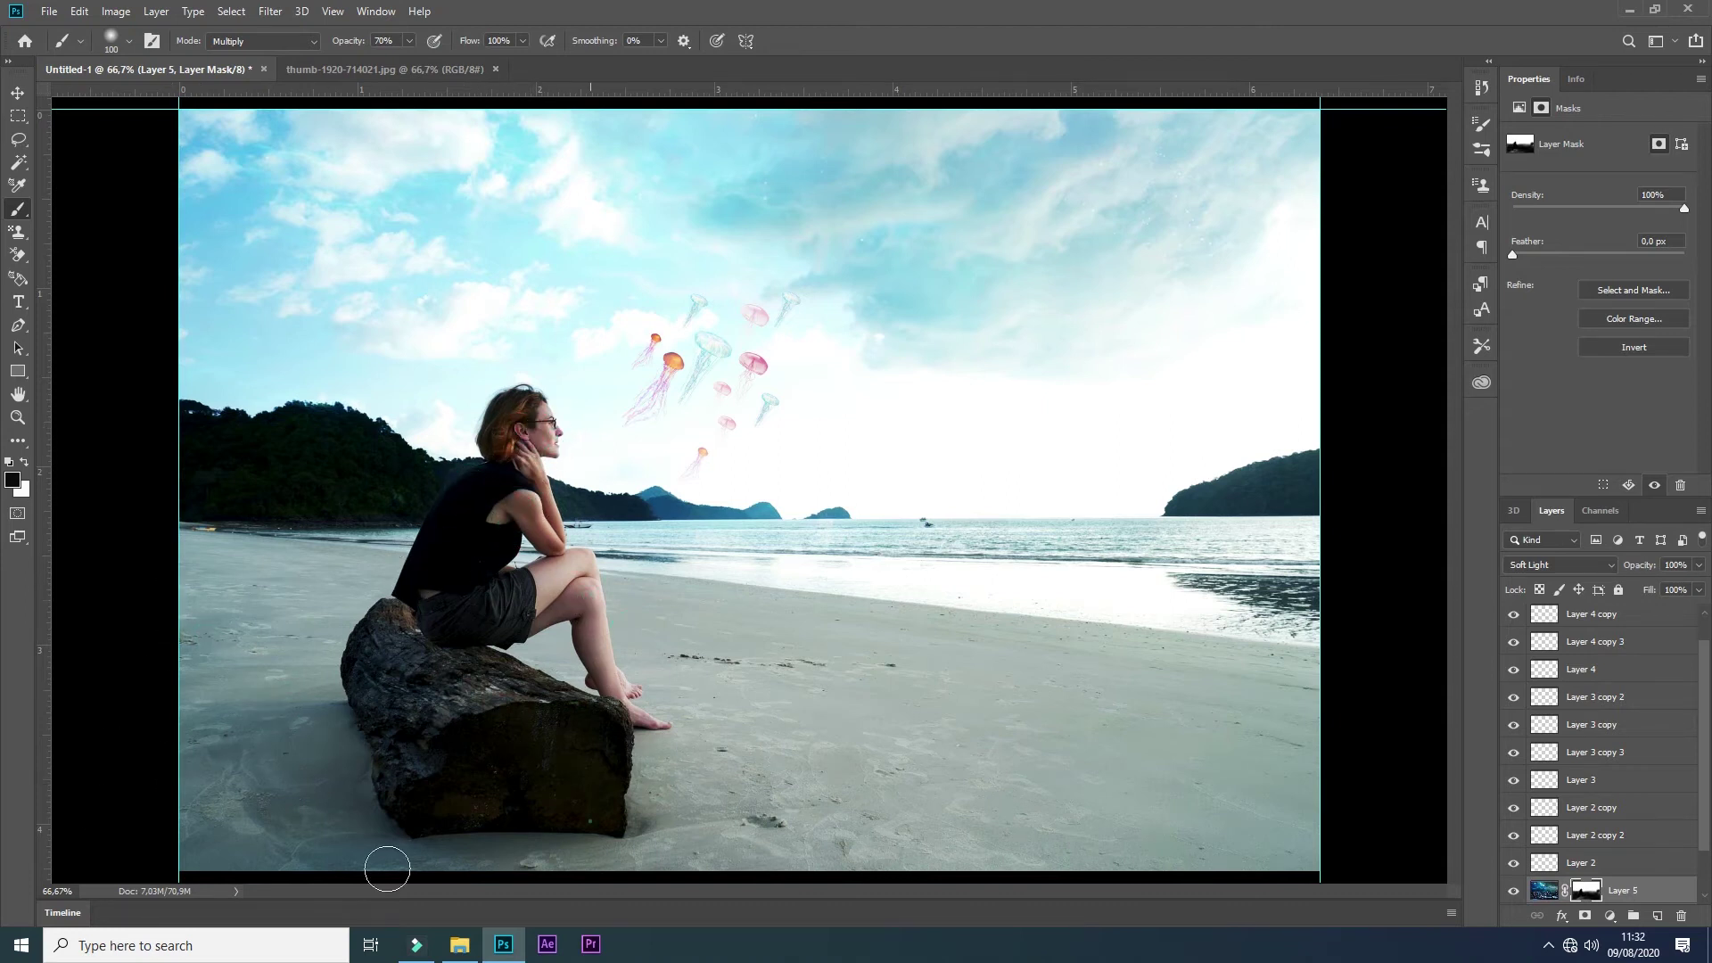
key(bracketright)
key(bracketright)
key(bracketright)
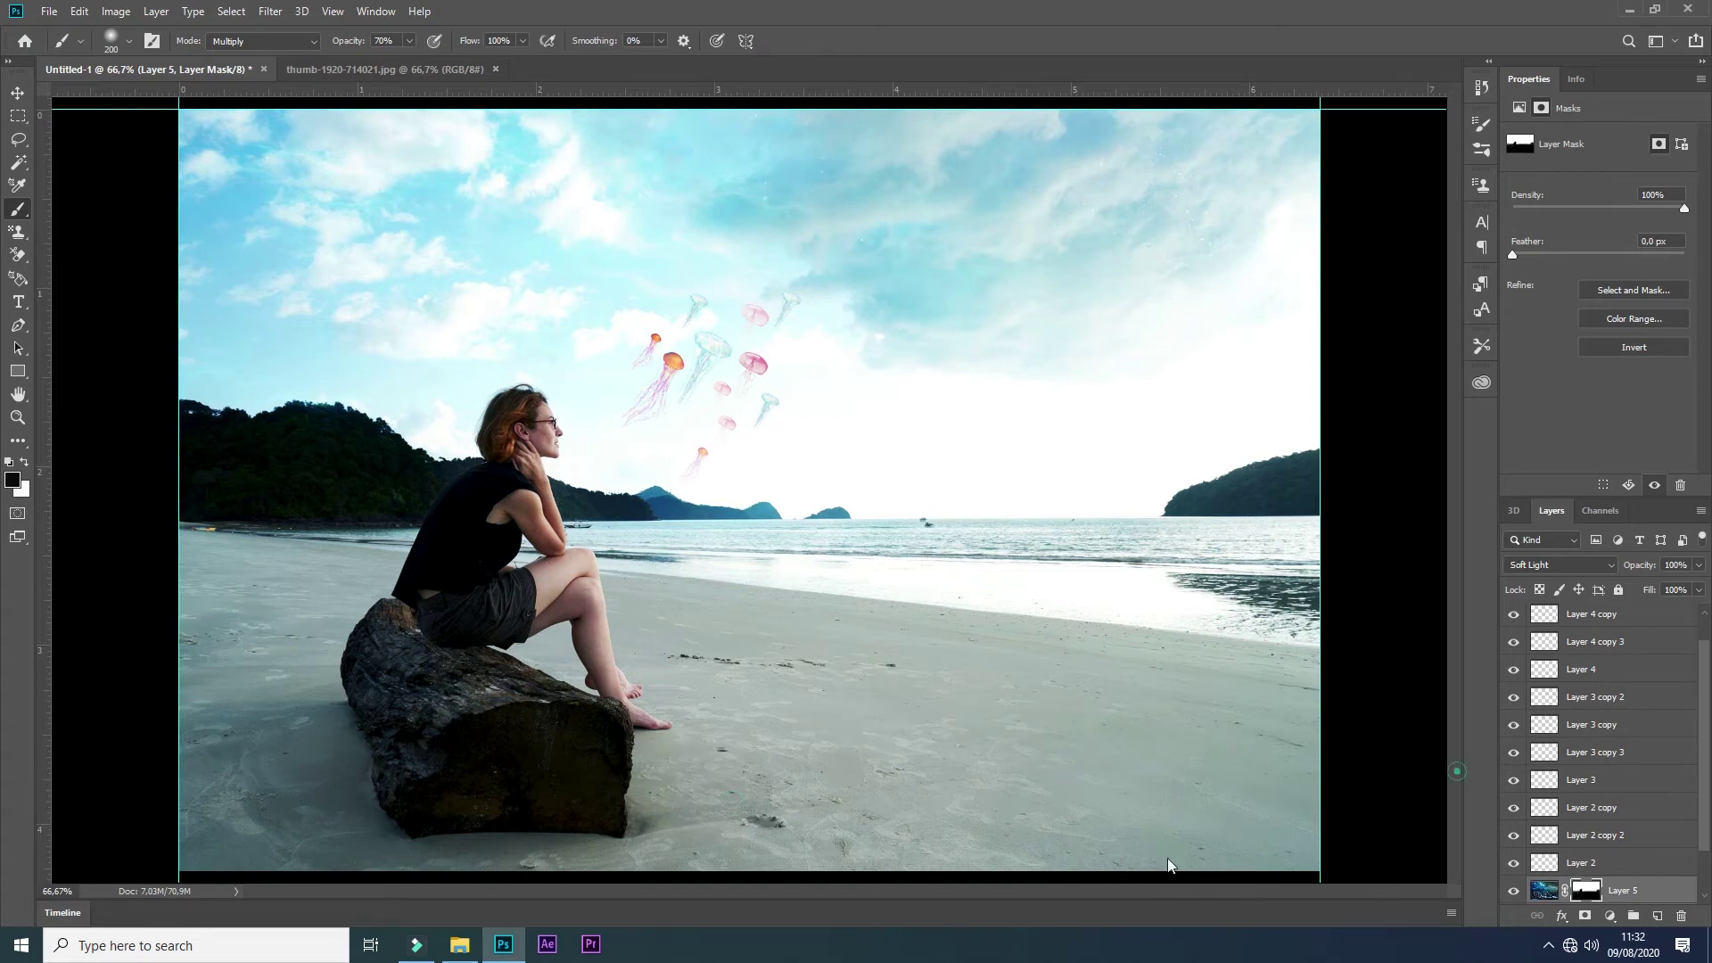
click(516, 664)
click(18, 92)
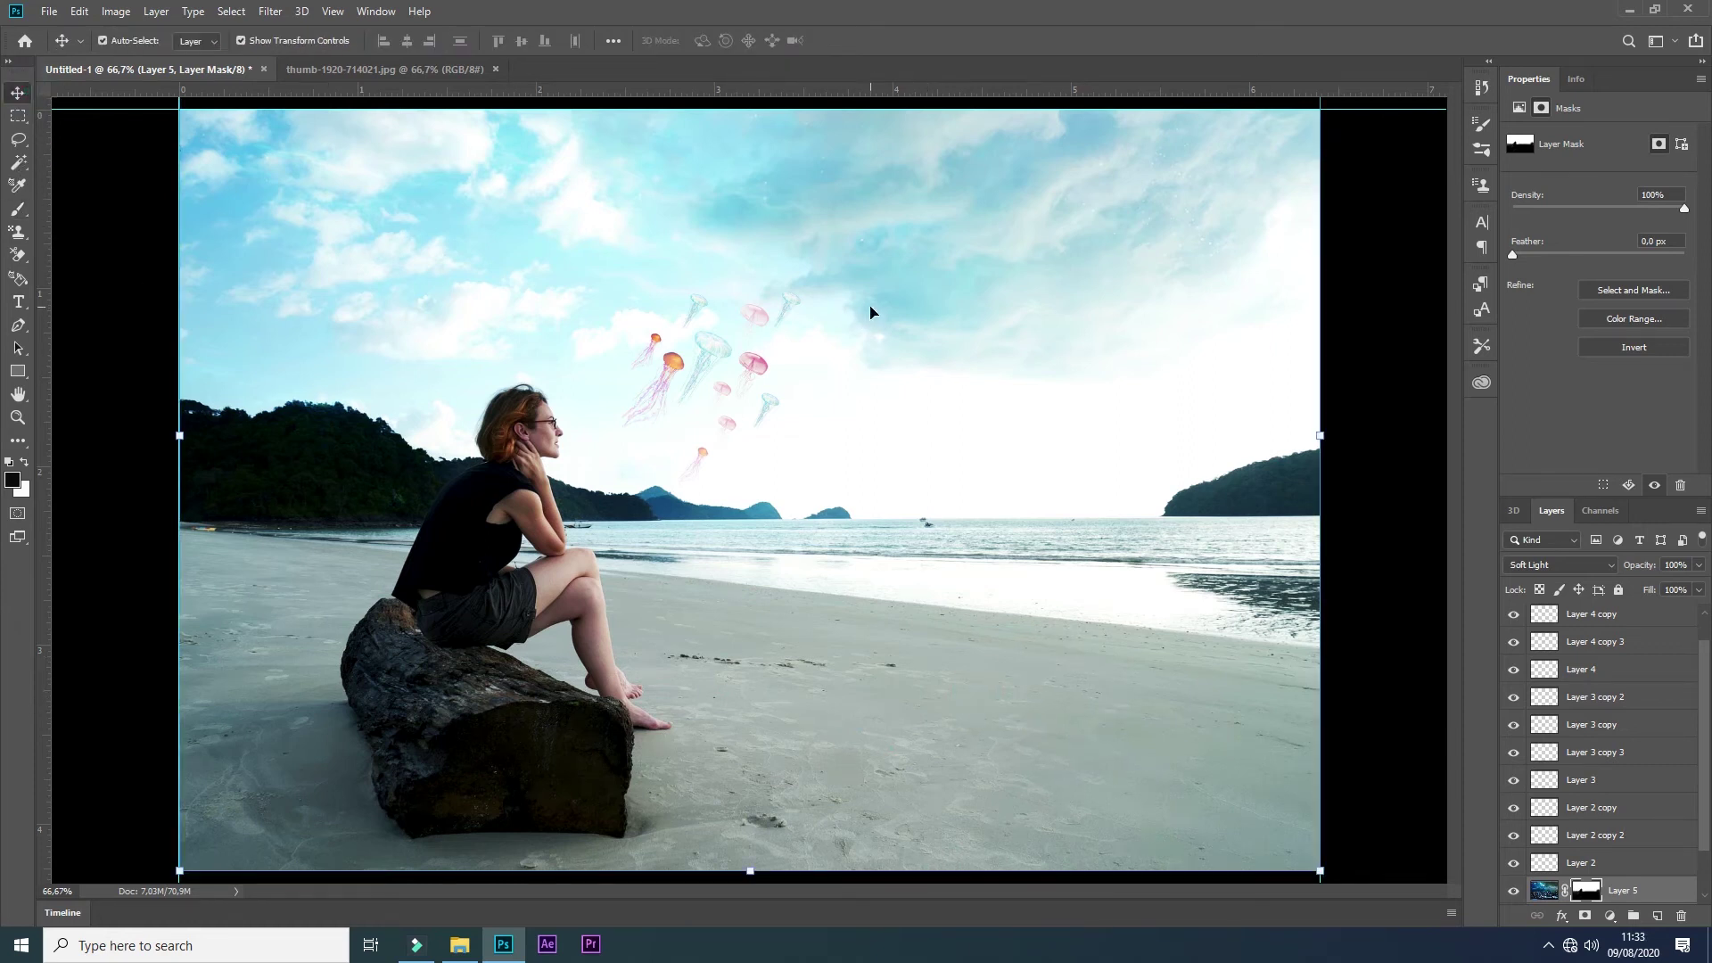
Step: Flatten the image, unlock the background layer and duplicate it
click(1700, 510)
click(1566, 809)
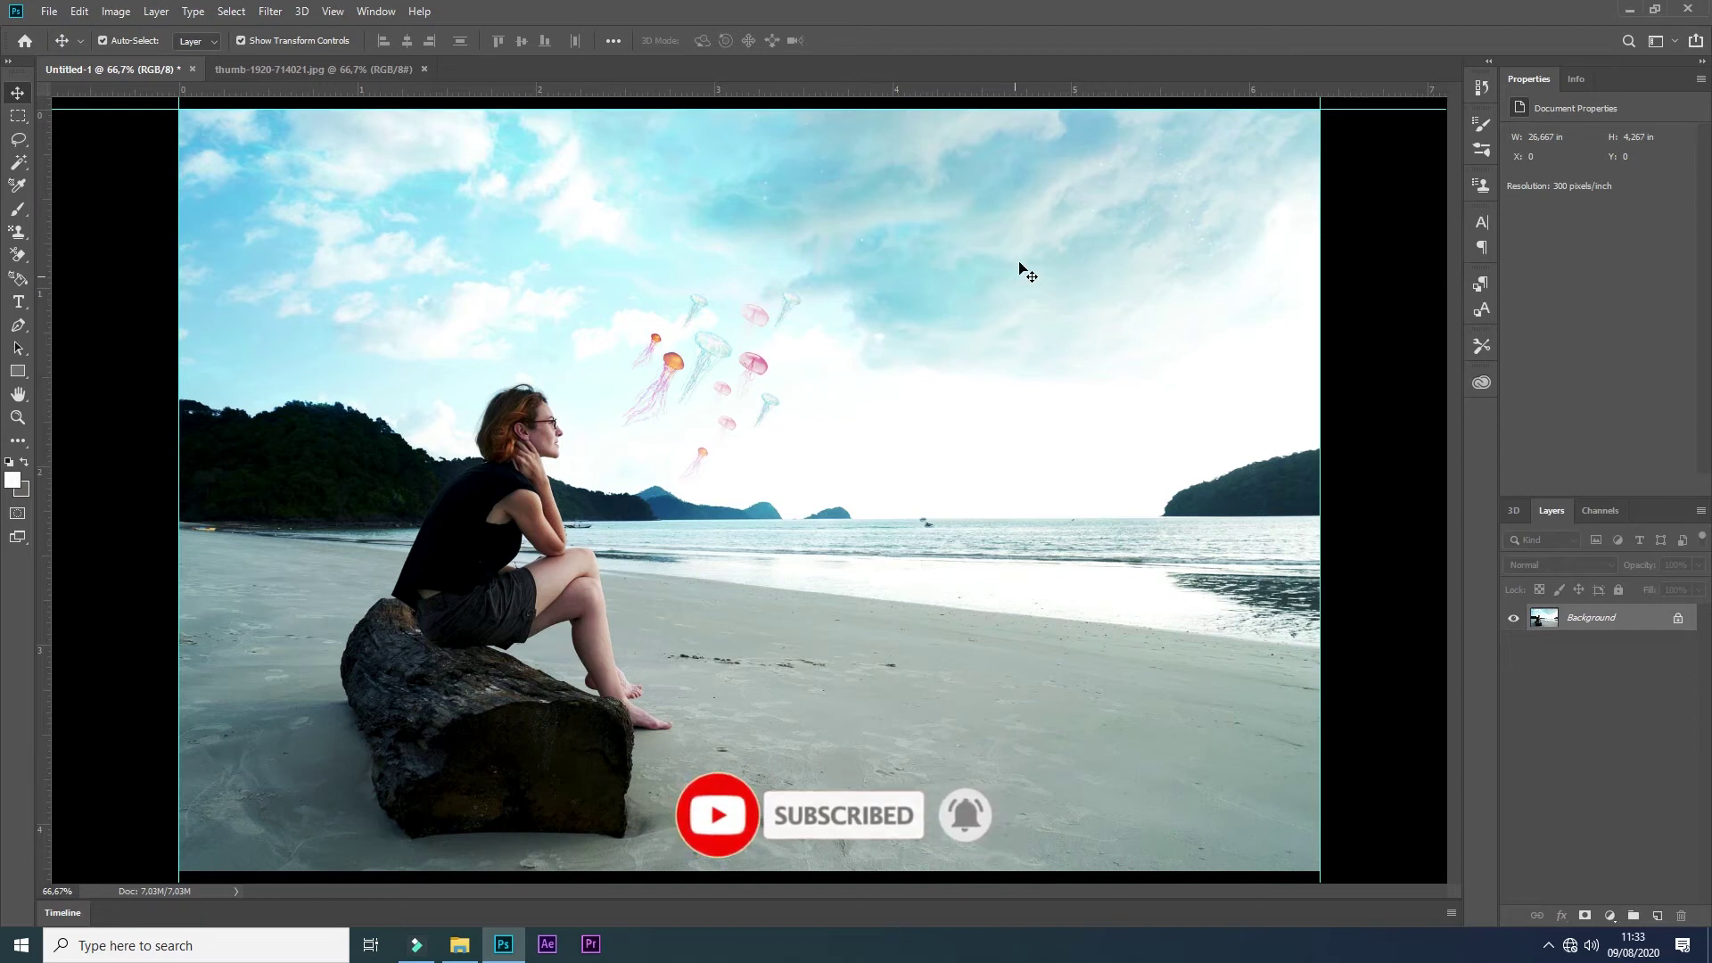
click(274, 16)
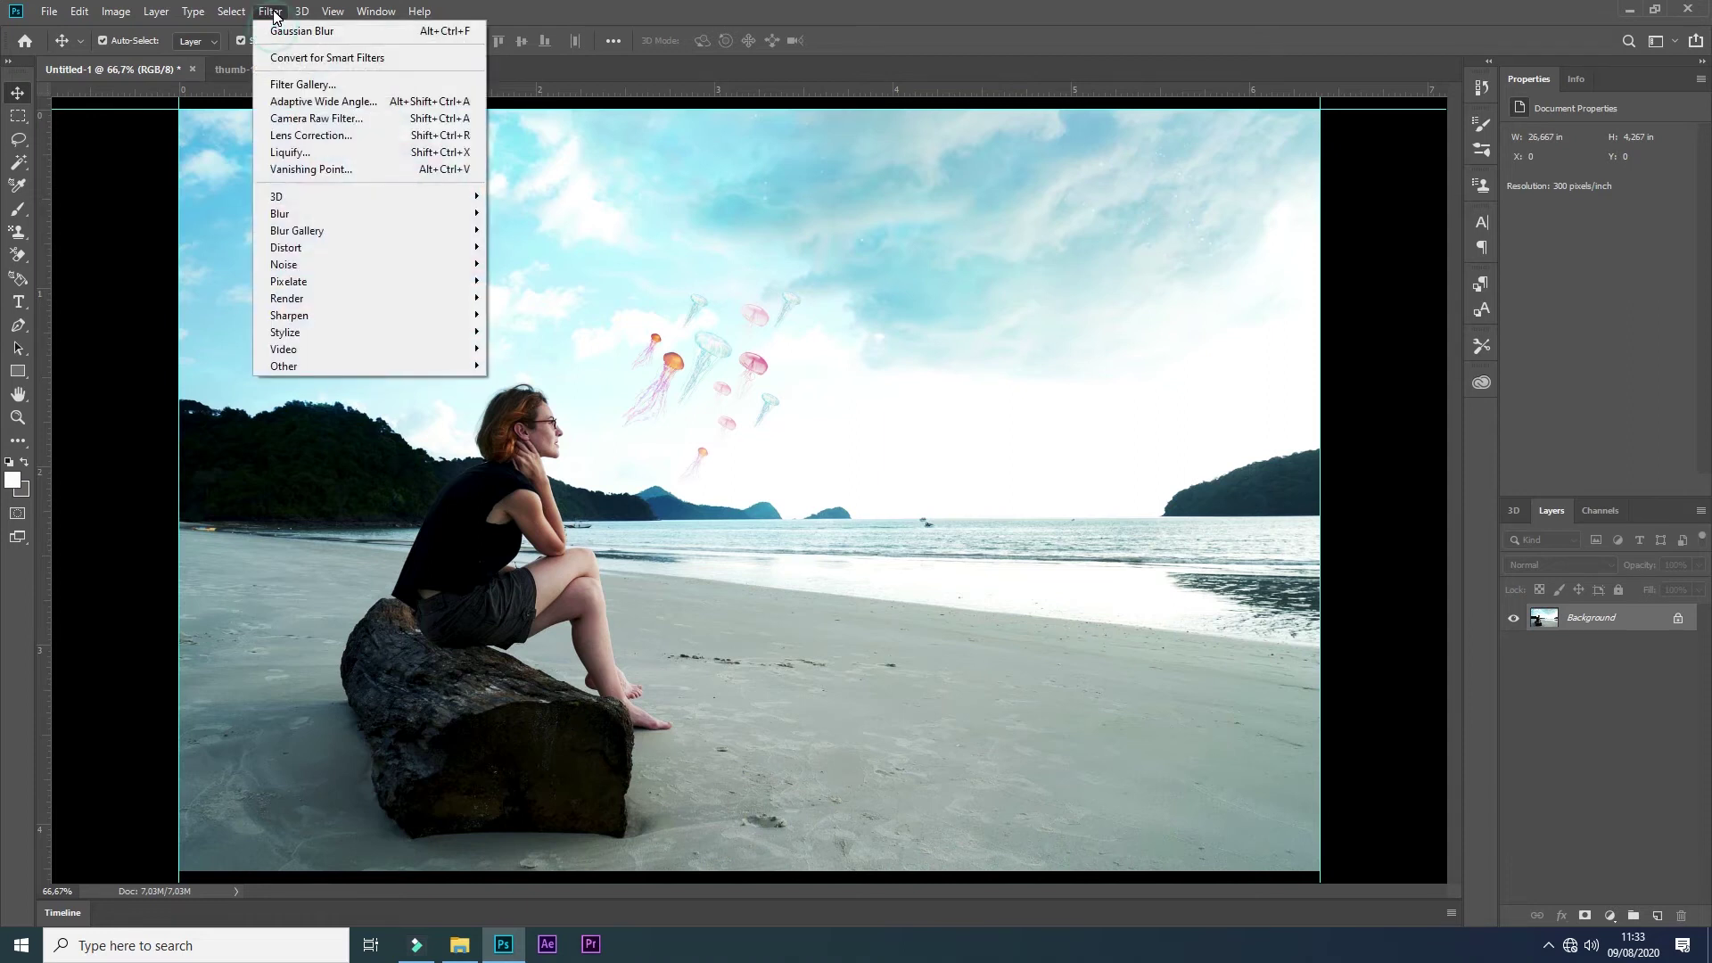
alt+double_click(1635, 628)
key(ctrl+j)
Step: Render a Lens Flare at 168% brightness in the top-right sky
click(271, 12)
mouse_move(287, 297)
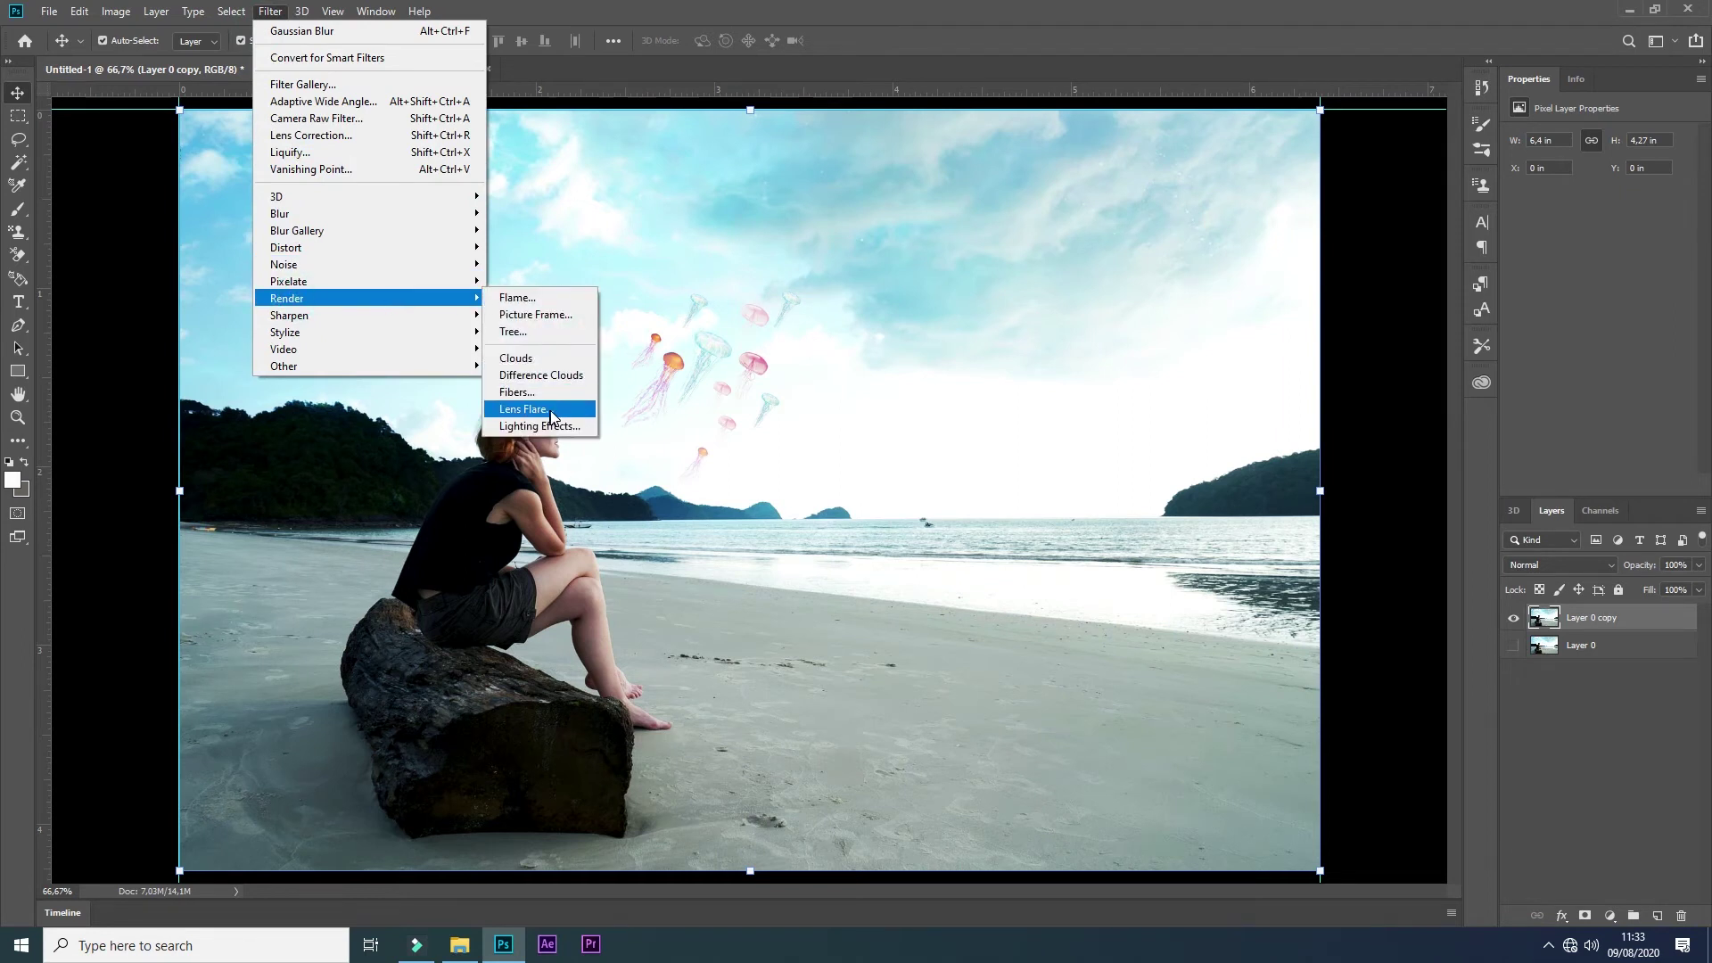
click(517, 410)
click(1067, 225)
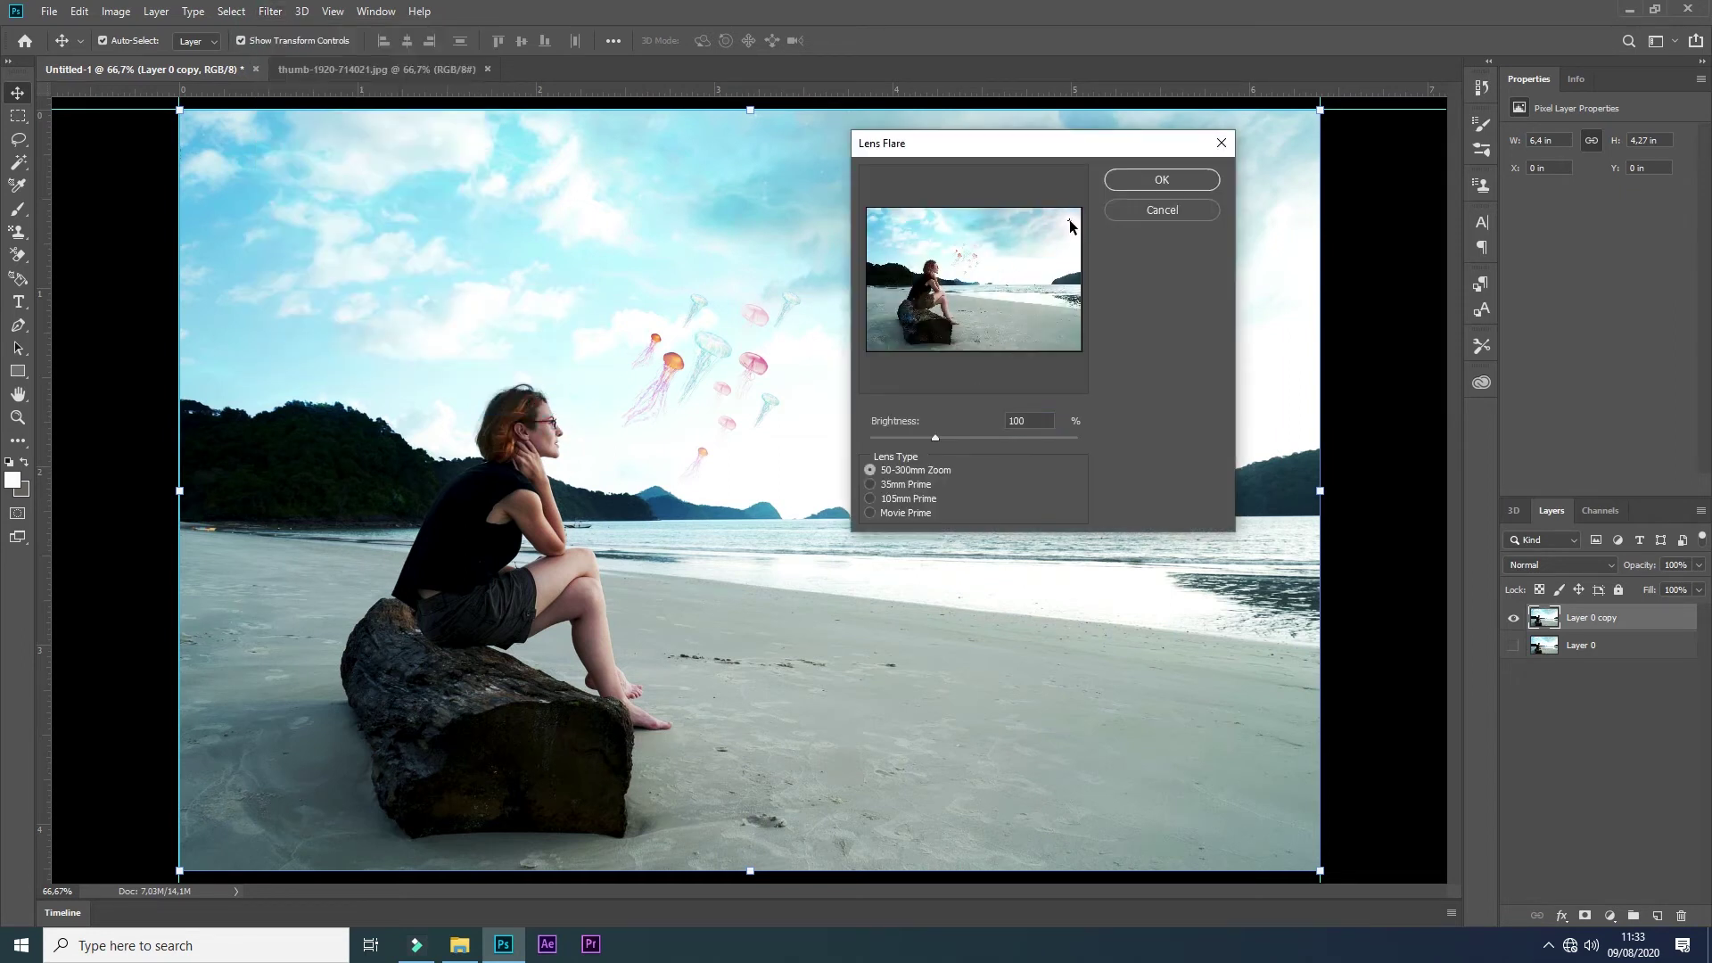
drag(937, 443, 987, 439)
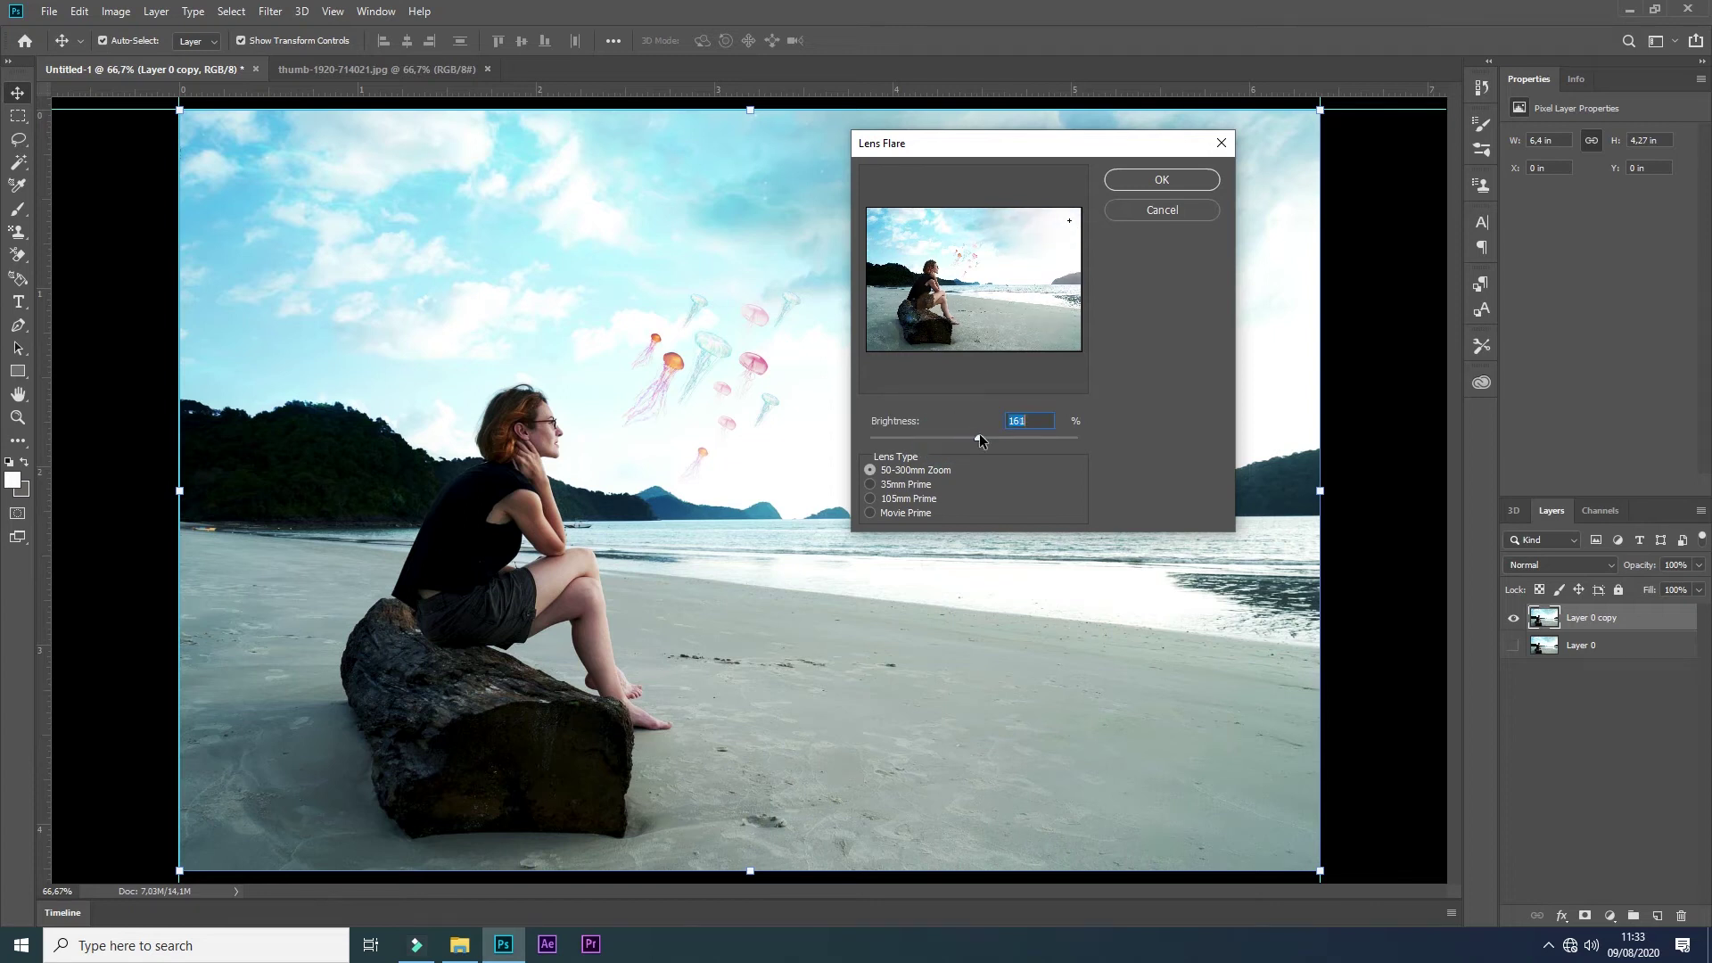
click(1162, 183)
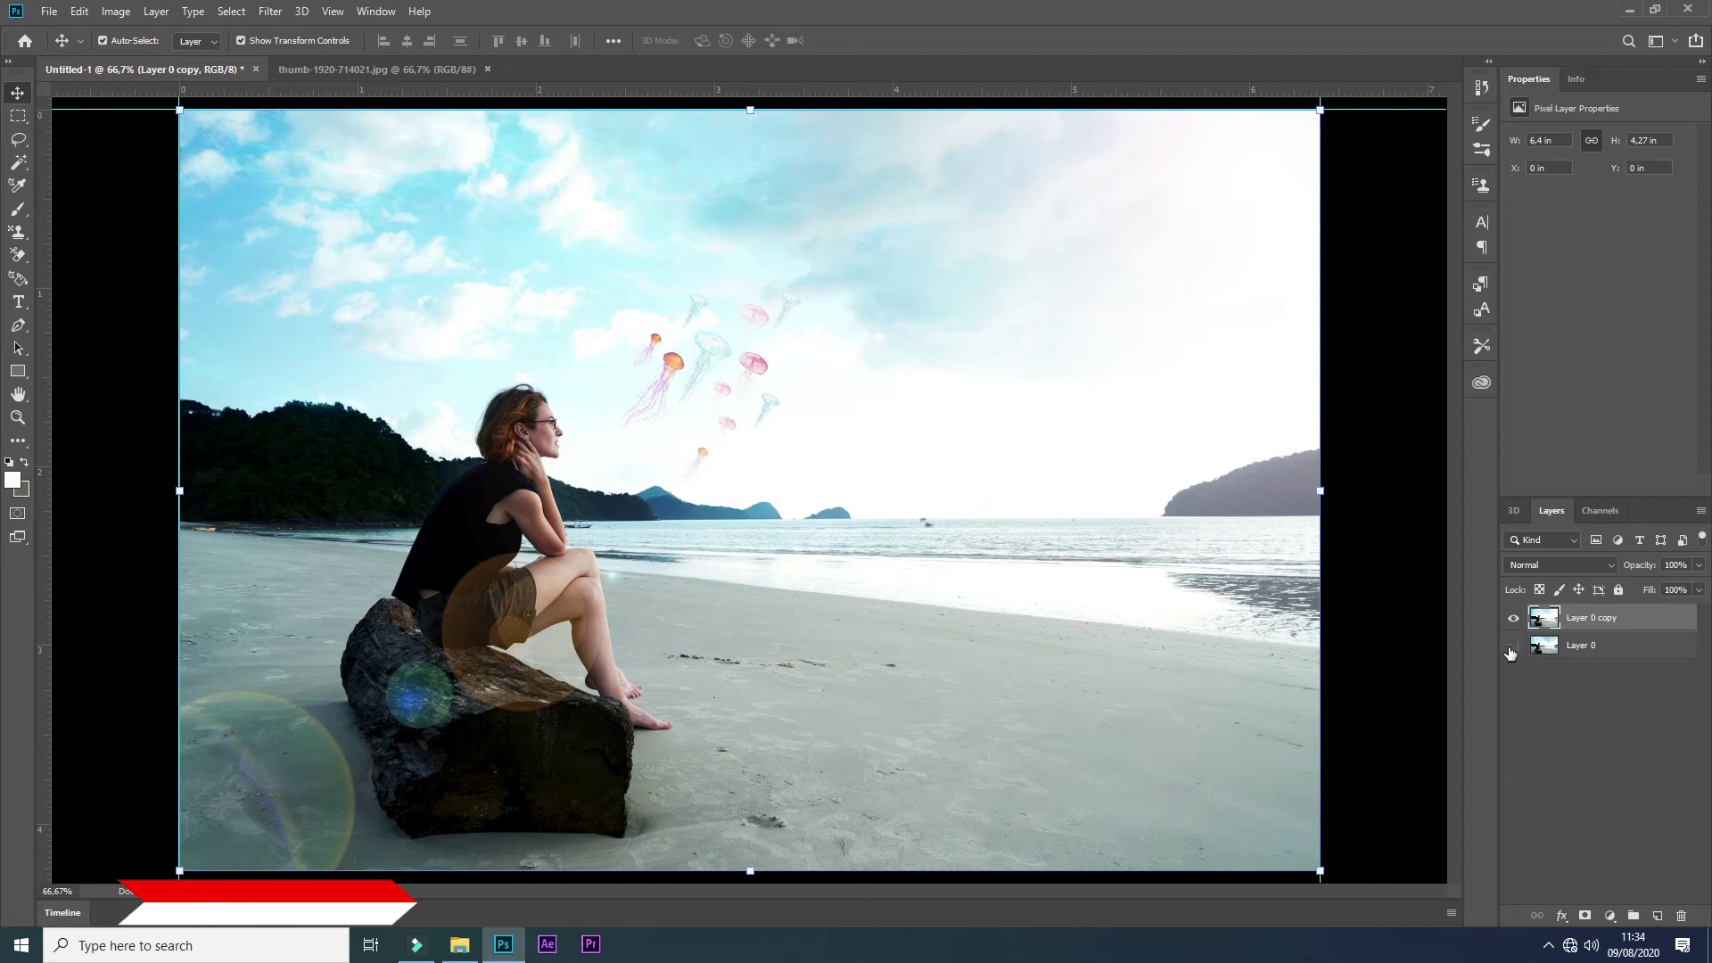
Step: Mask the flare off the woman and log, then Merge Visible into one layer
click(1512, 647)
click(1584, 915)
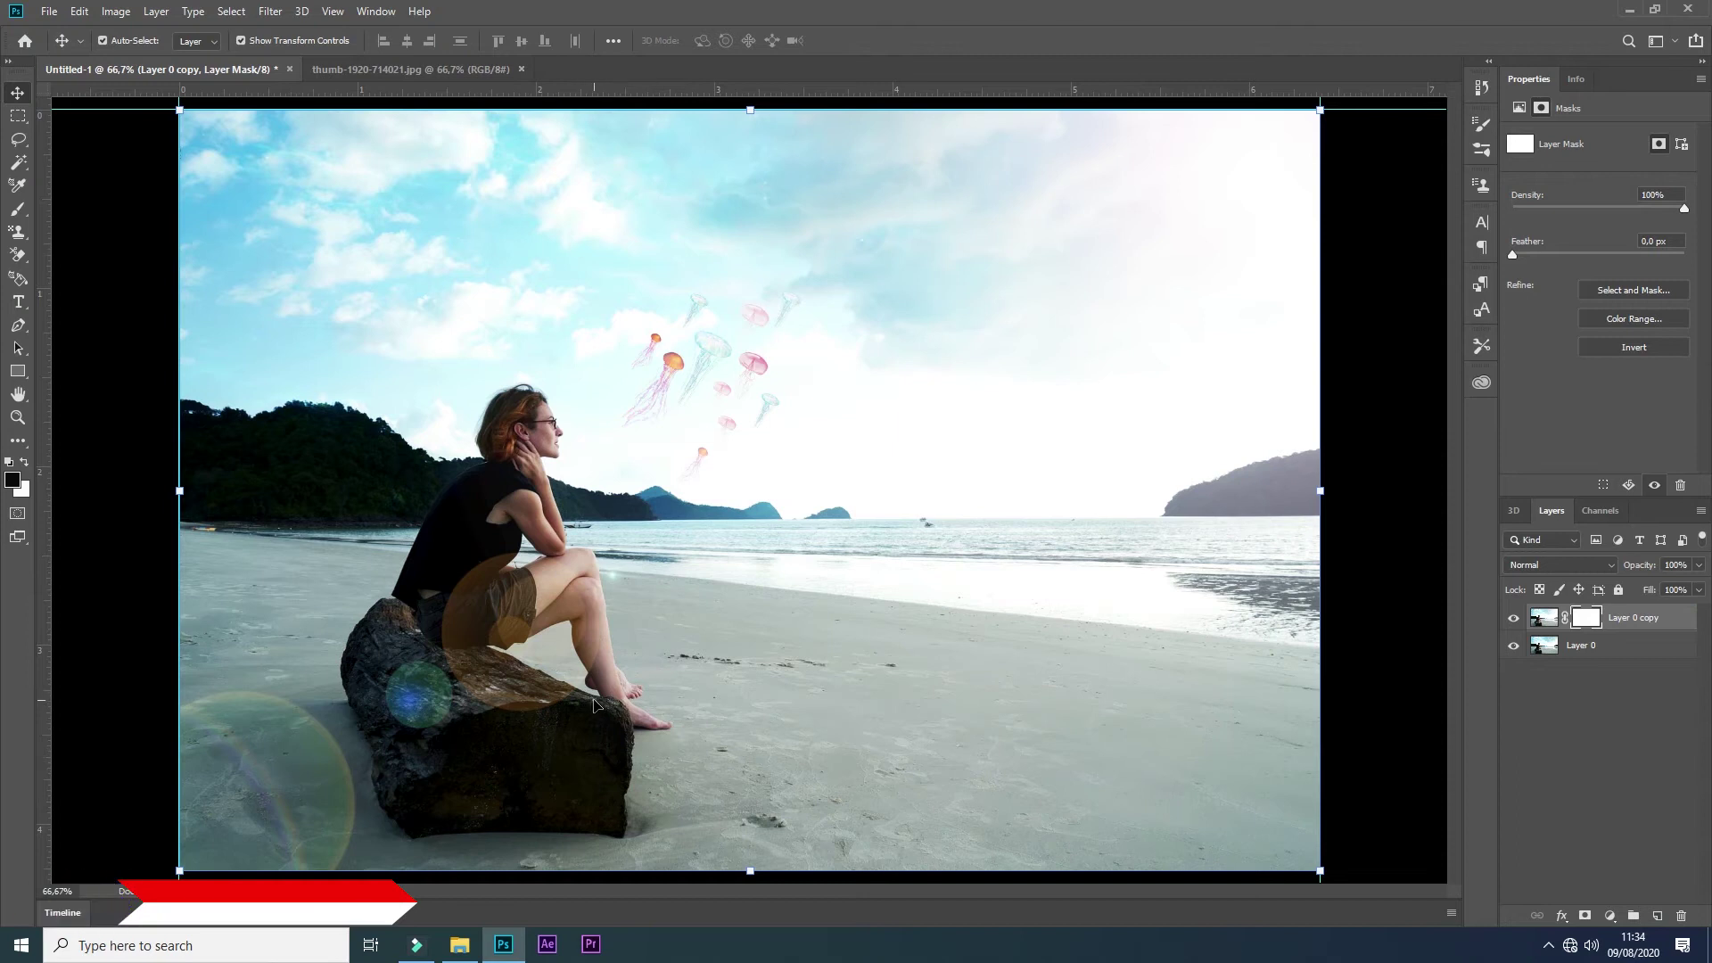
key(b)
mouse_move(552, 617)
mouse_down()
mouse_move(518, 533)
mouse_move(368, 773)
mouse_move(379, 829)
mouse_up()
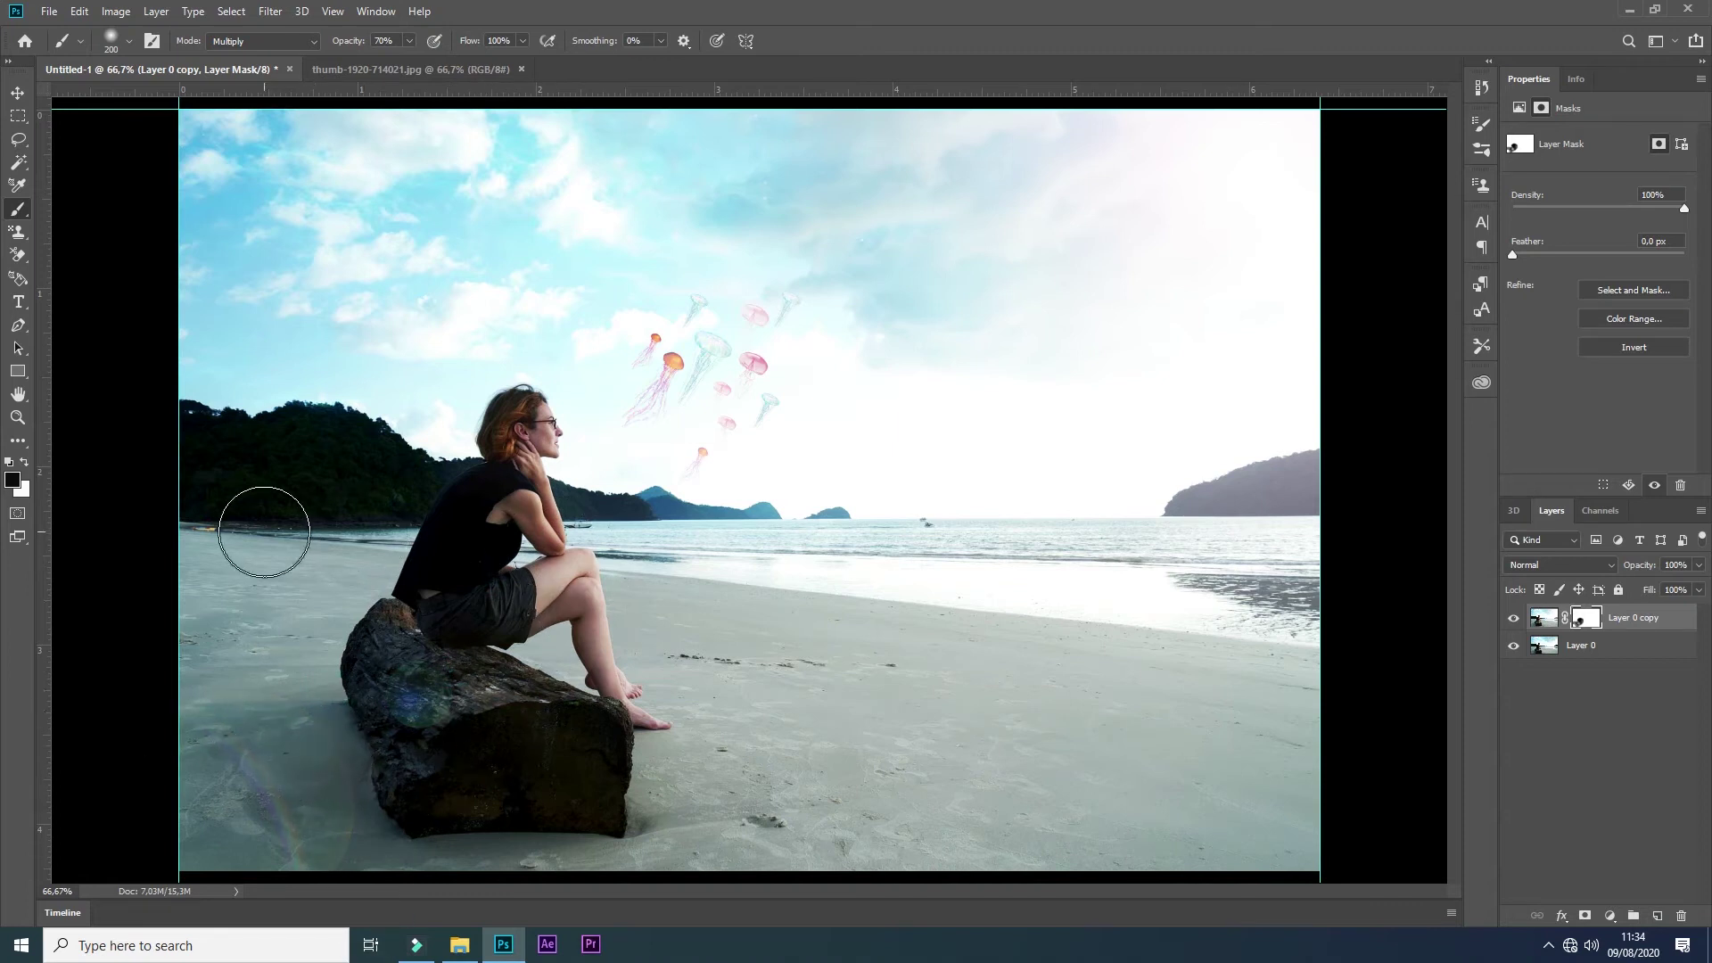
key(v)
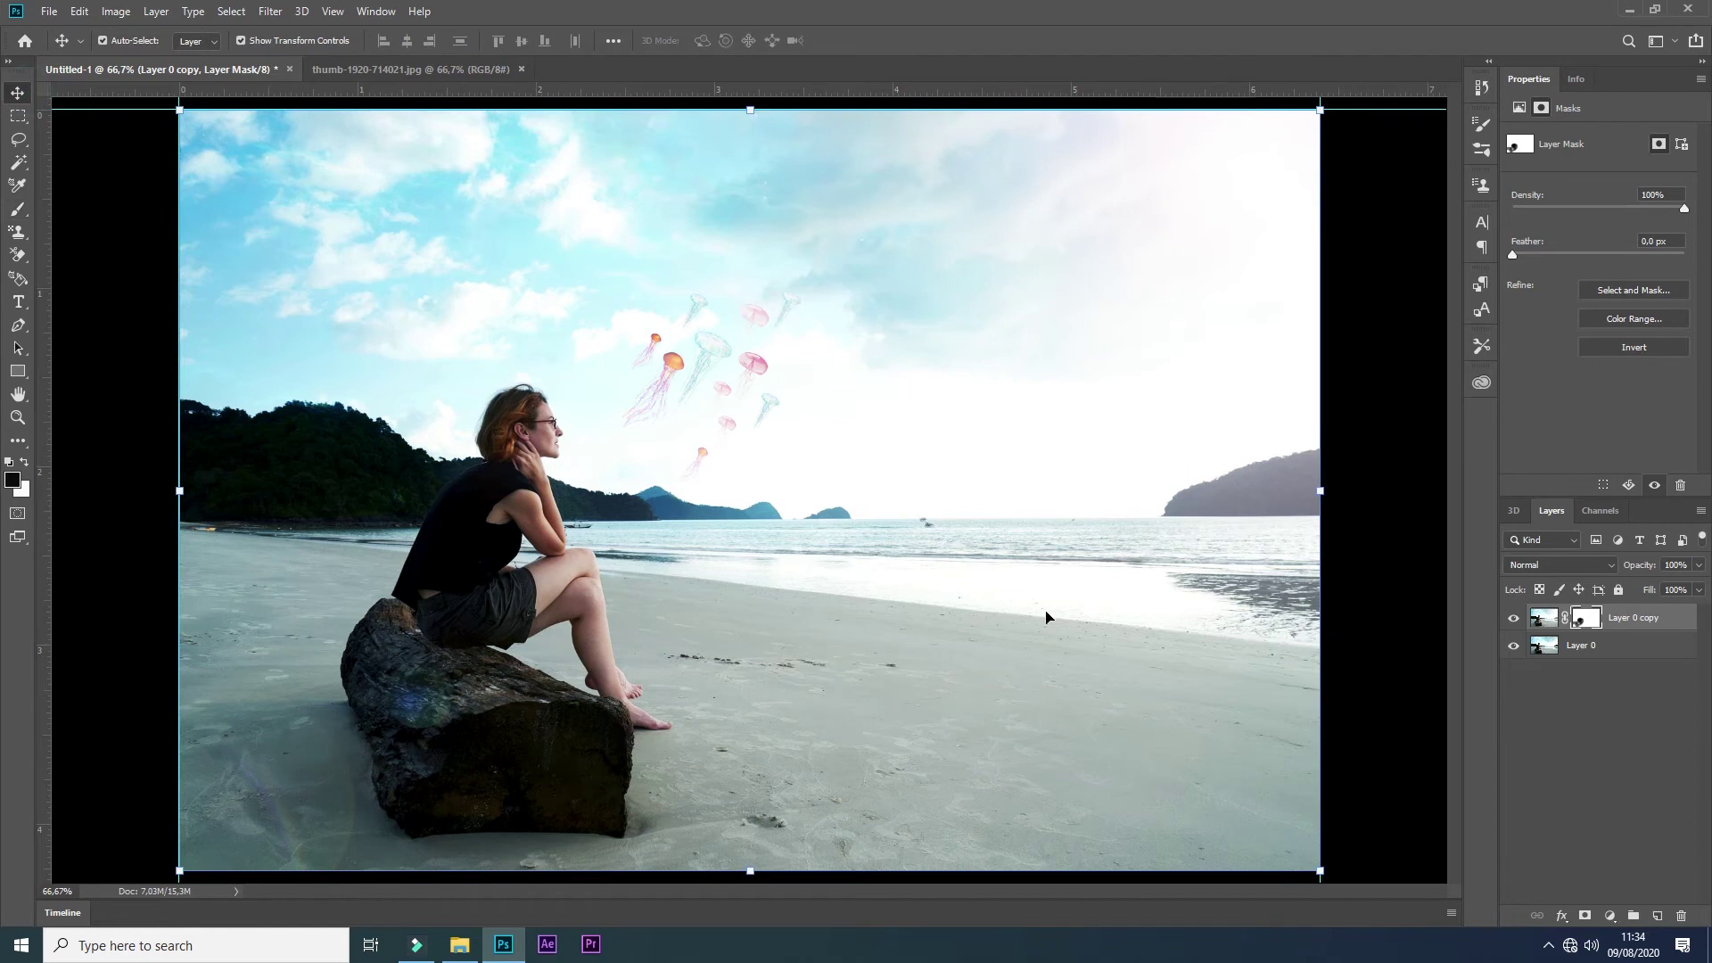
click(1700, 510)
click(1558, 812)
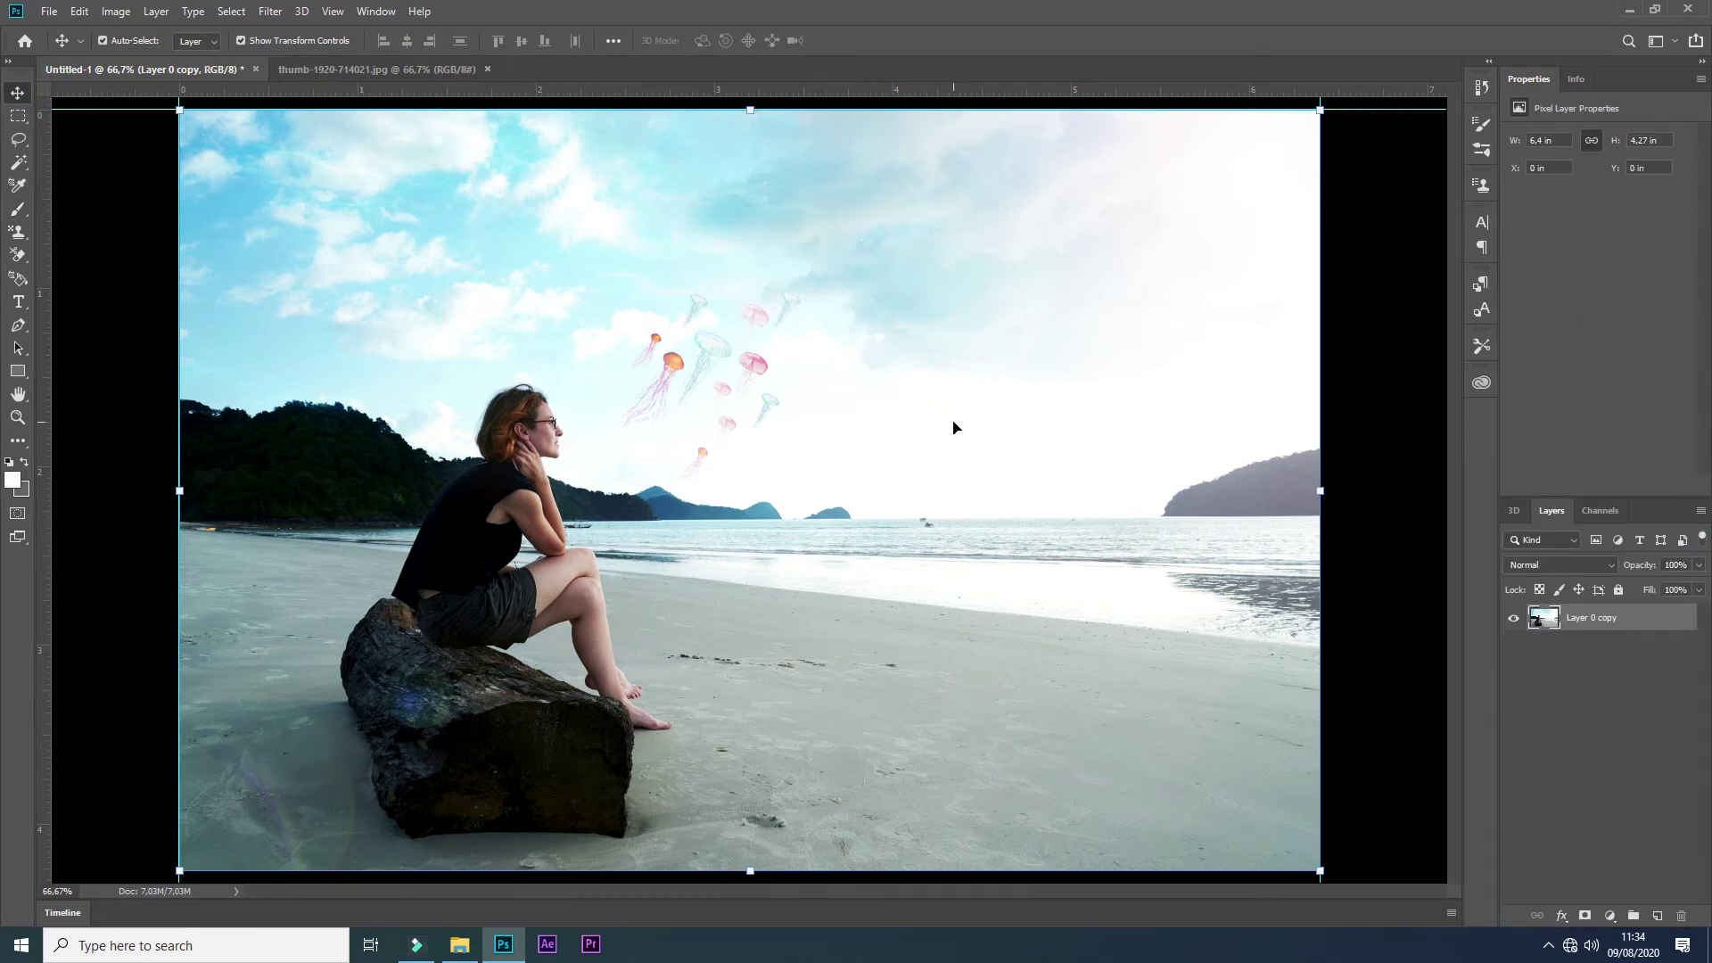
Step: In Camera Raw on a layer copy, set exposure -0,40, raise contrast and whites, lower highlights, clarity +12
click(1002, 383)
key(ctrl+j)
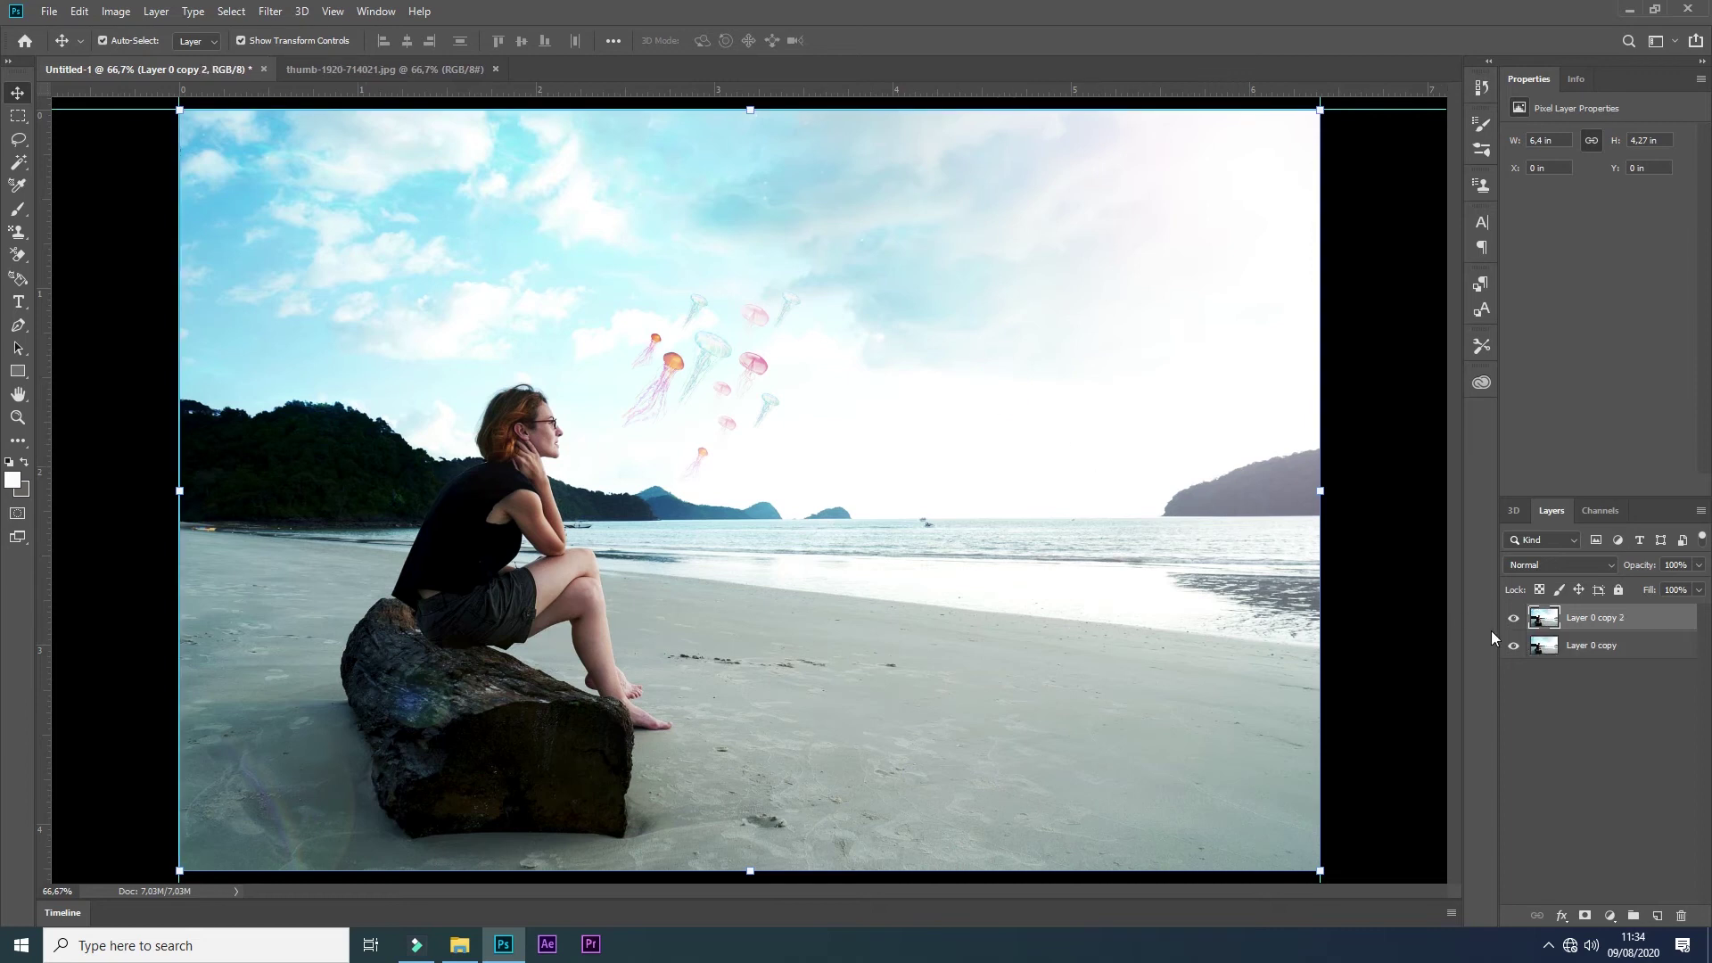
click(270, 11)
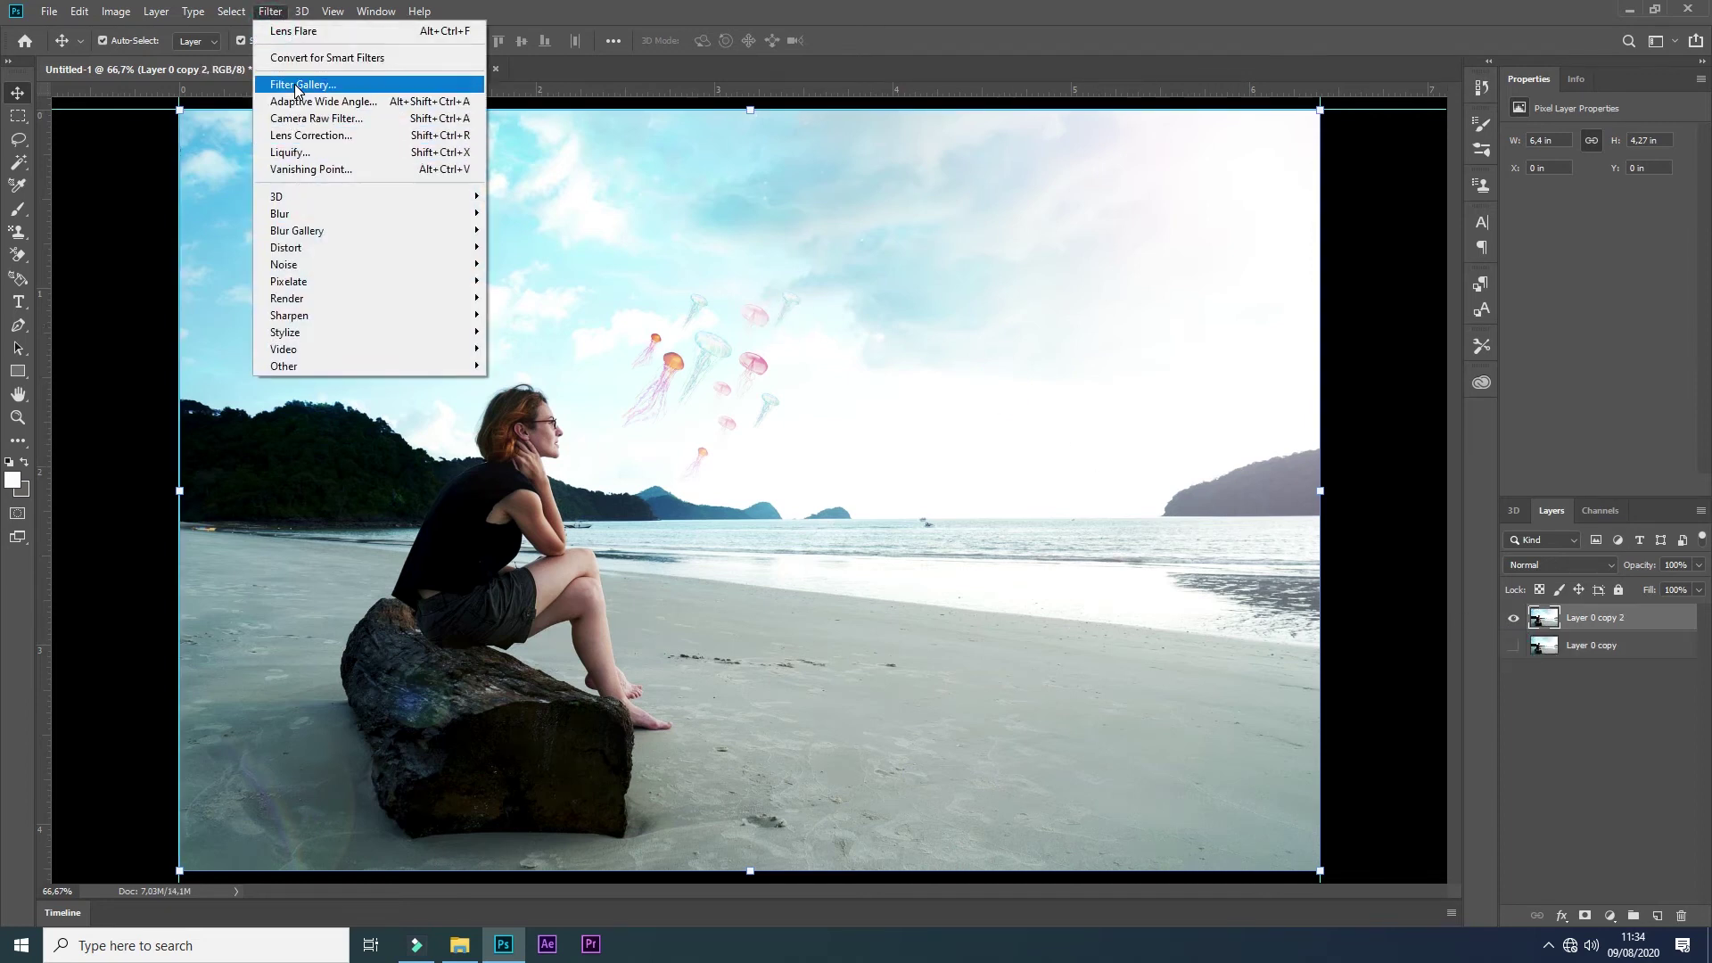
click(296, 123)
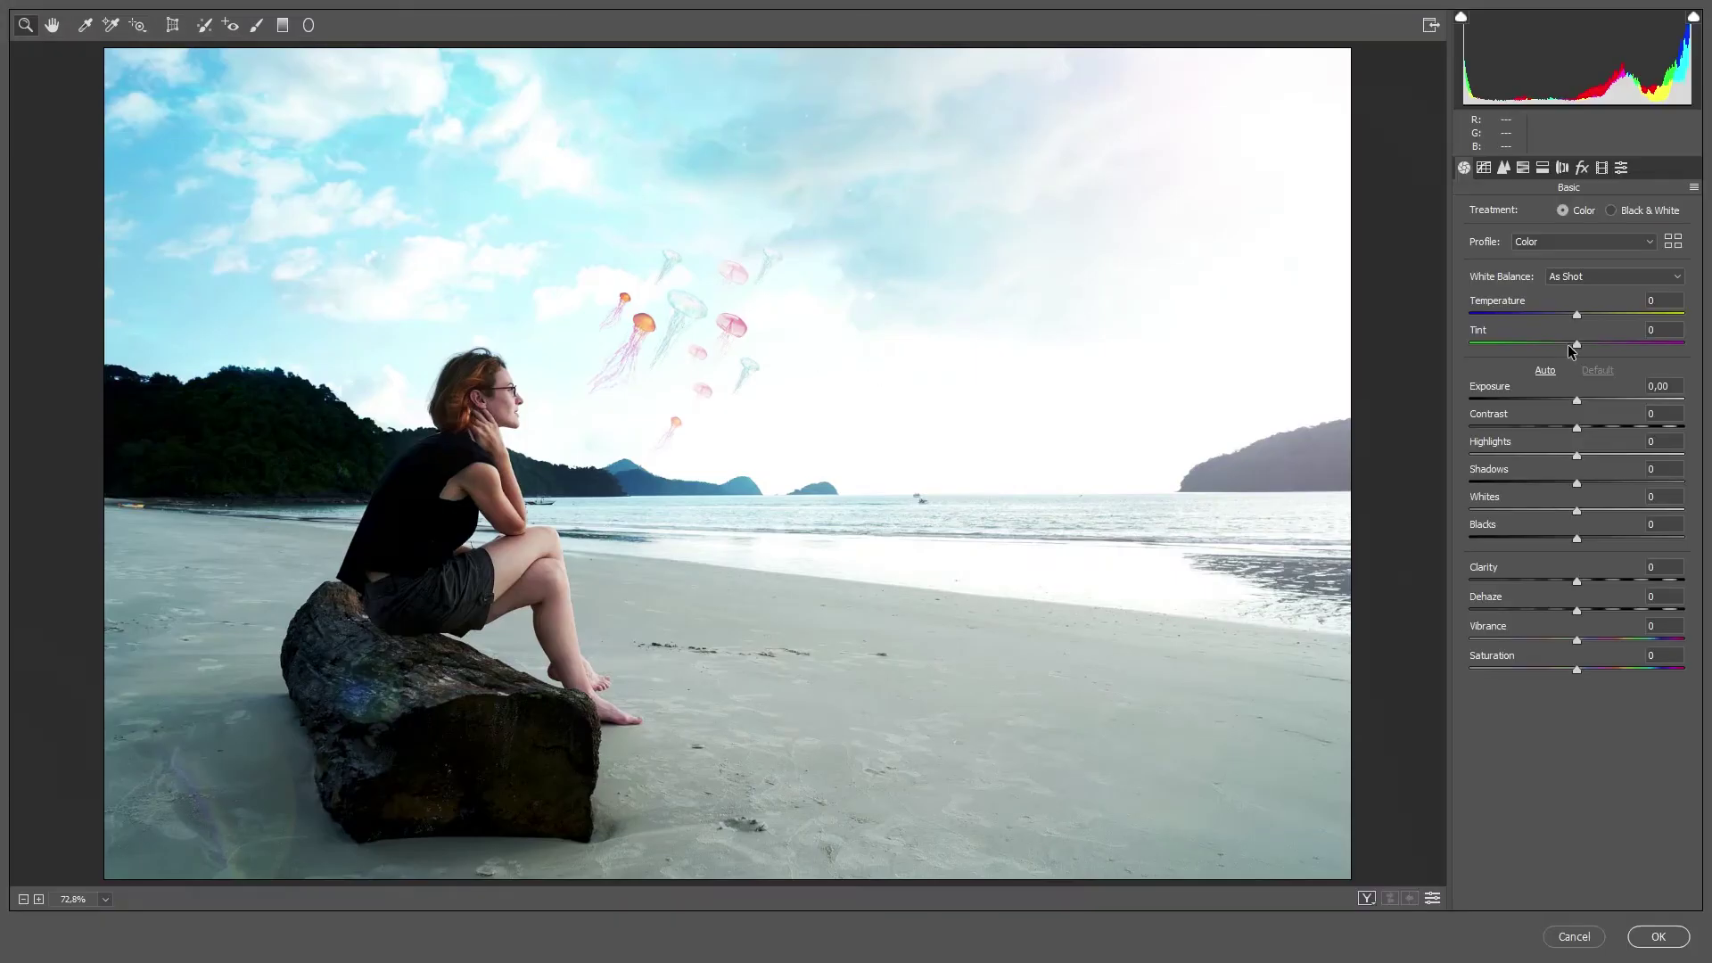
drag(1578, 407, 1571, 406)
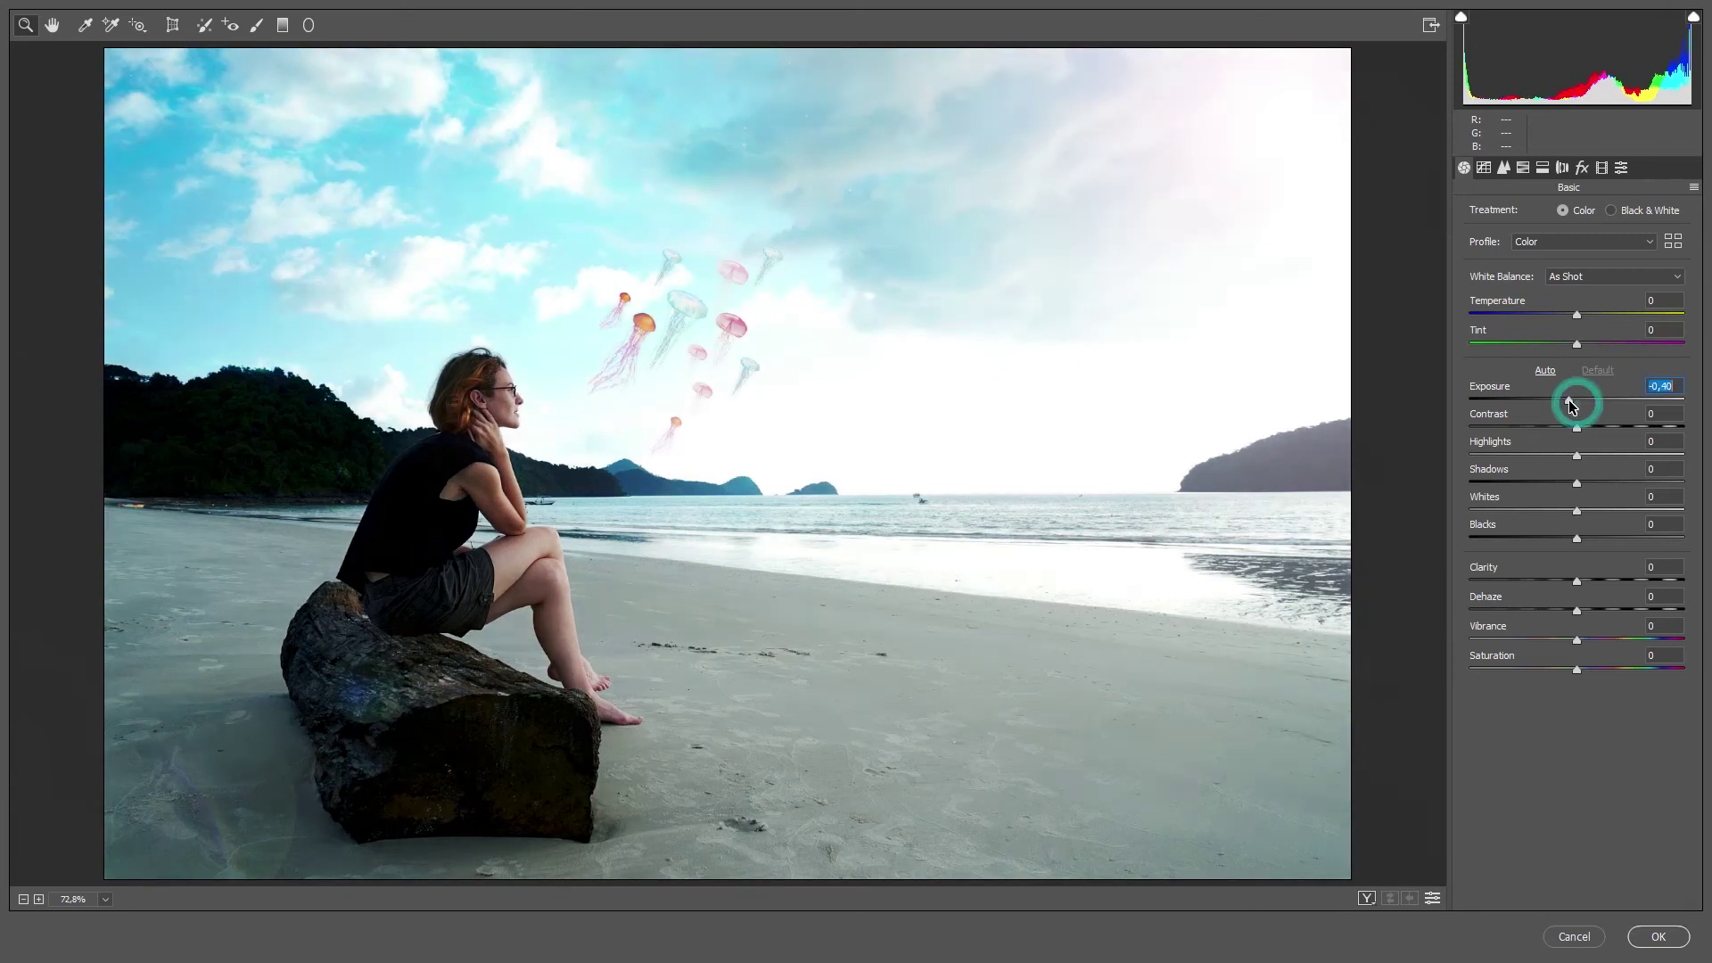
drag(1577, 428, 1585, 428)
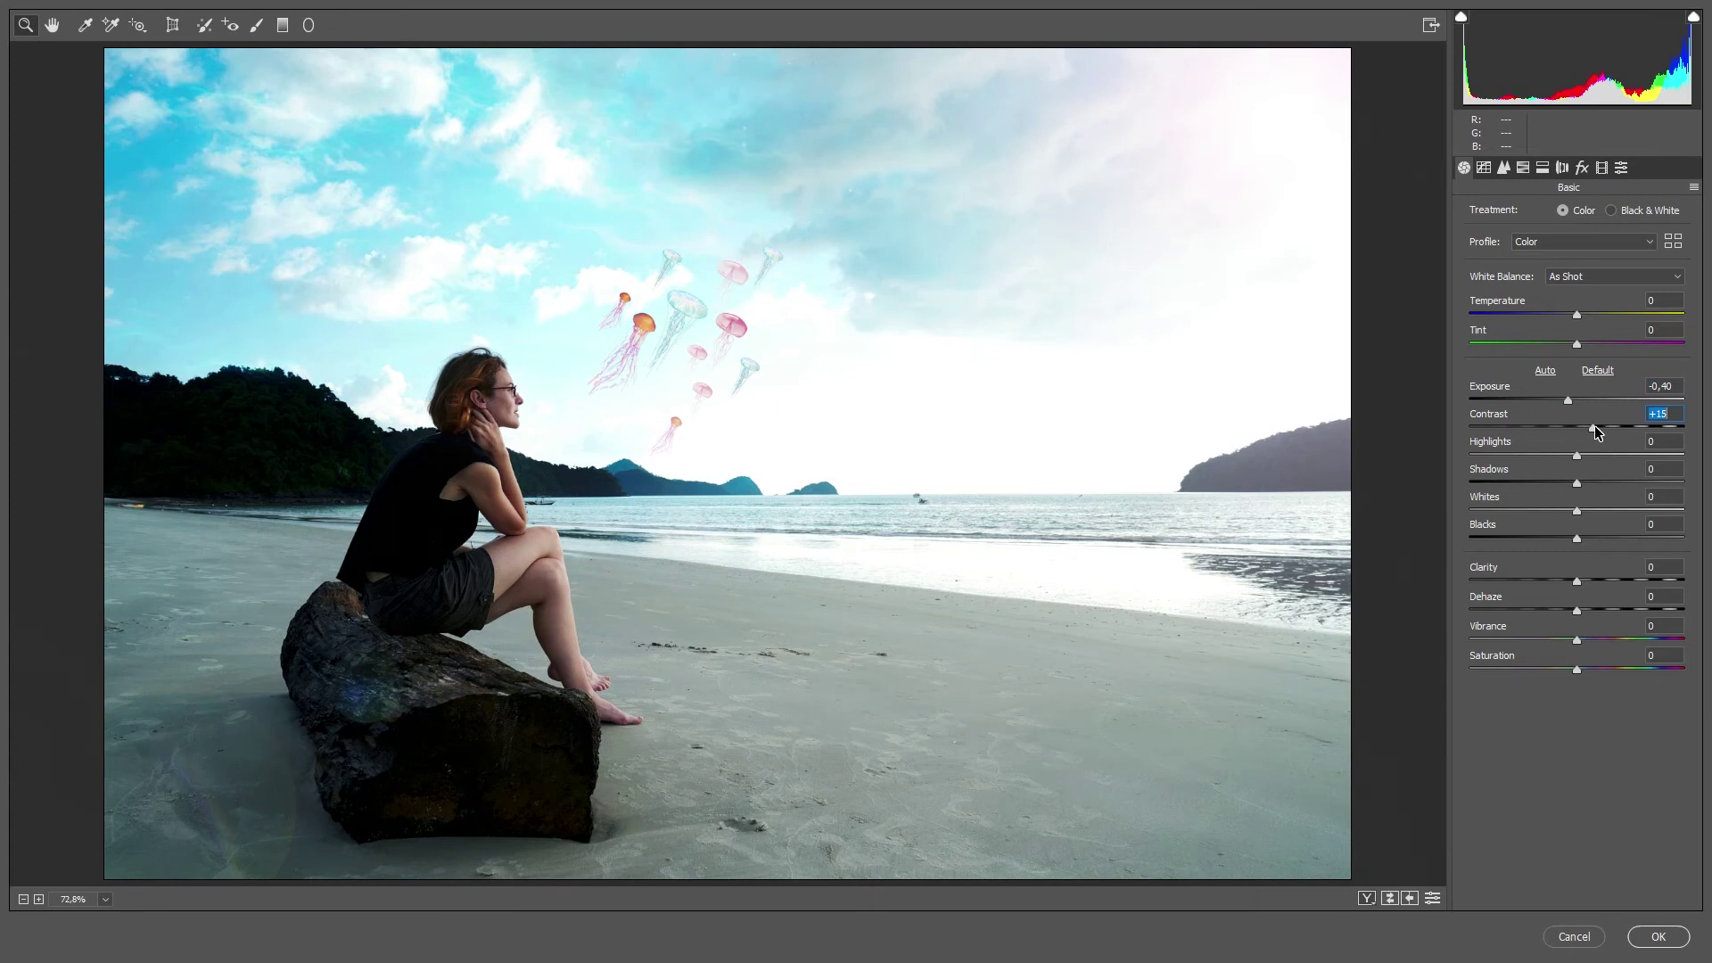
drag(1576, 456, 1616, 484)
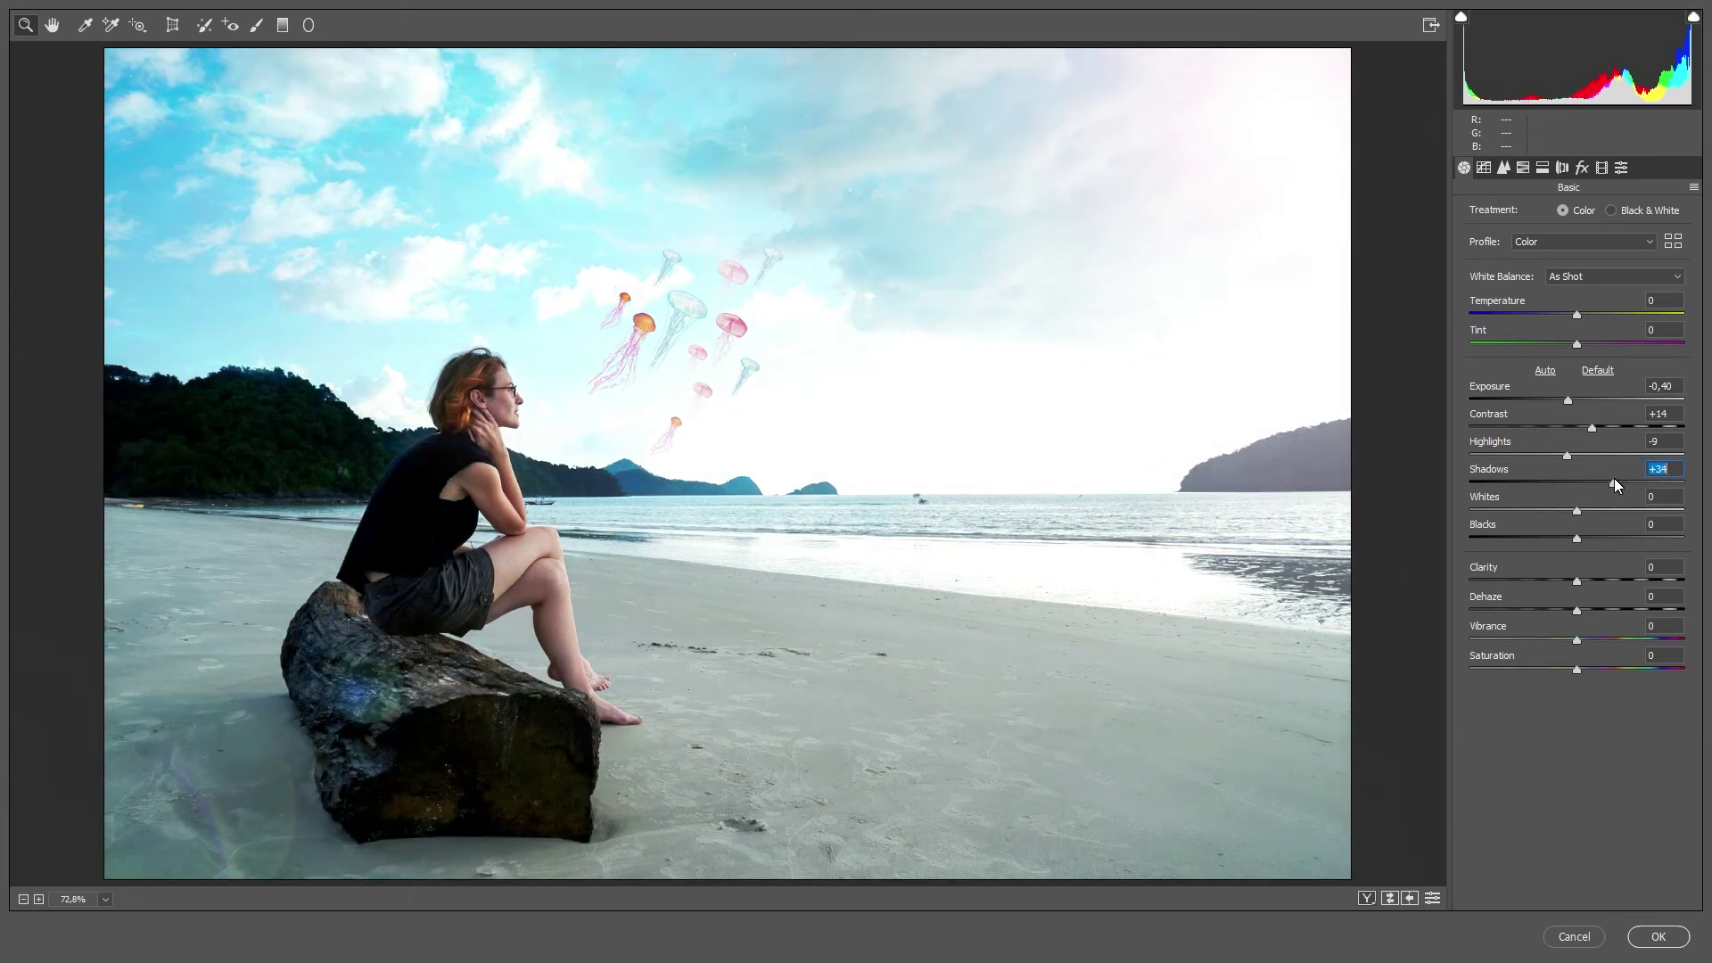
mouse_move(1576, 514)
mouse_down()
mouse_move(1589, 515)
mouse_move(1569, 541)
mouse_up()
drag(1585, 582, 1592, 583)
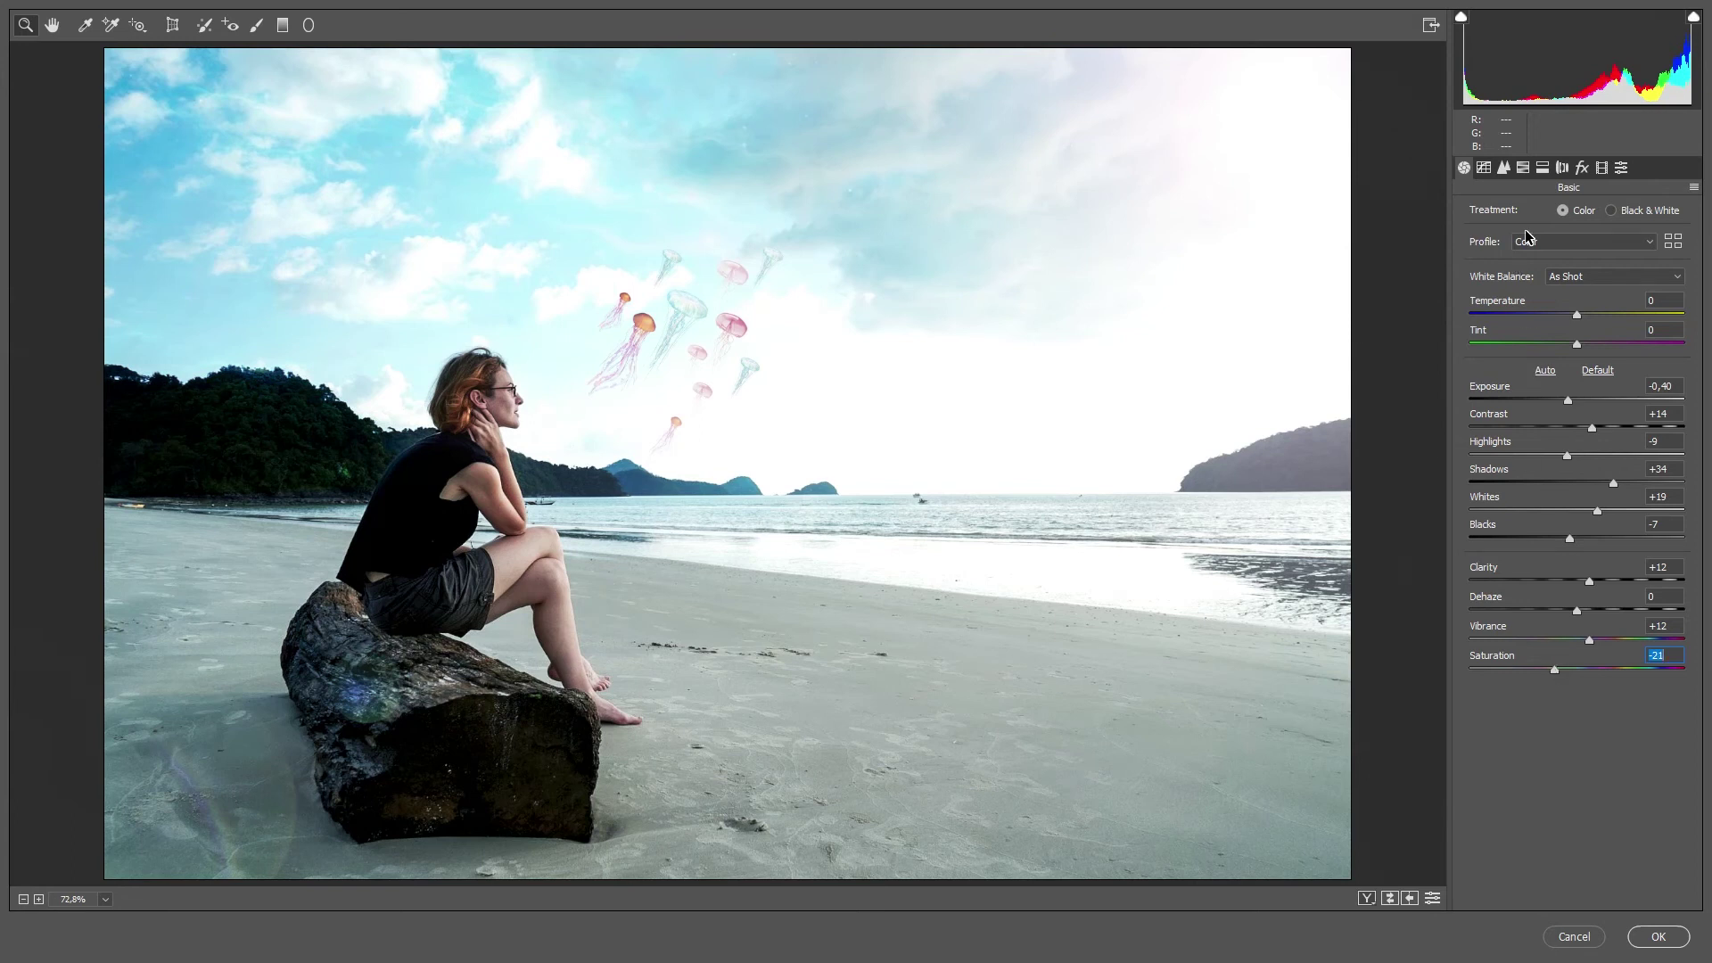
Step: Adjust the Detail sharpening amount, then reset it
click(1503, 169)
drag(1484, 241, 1492, 243)
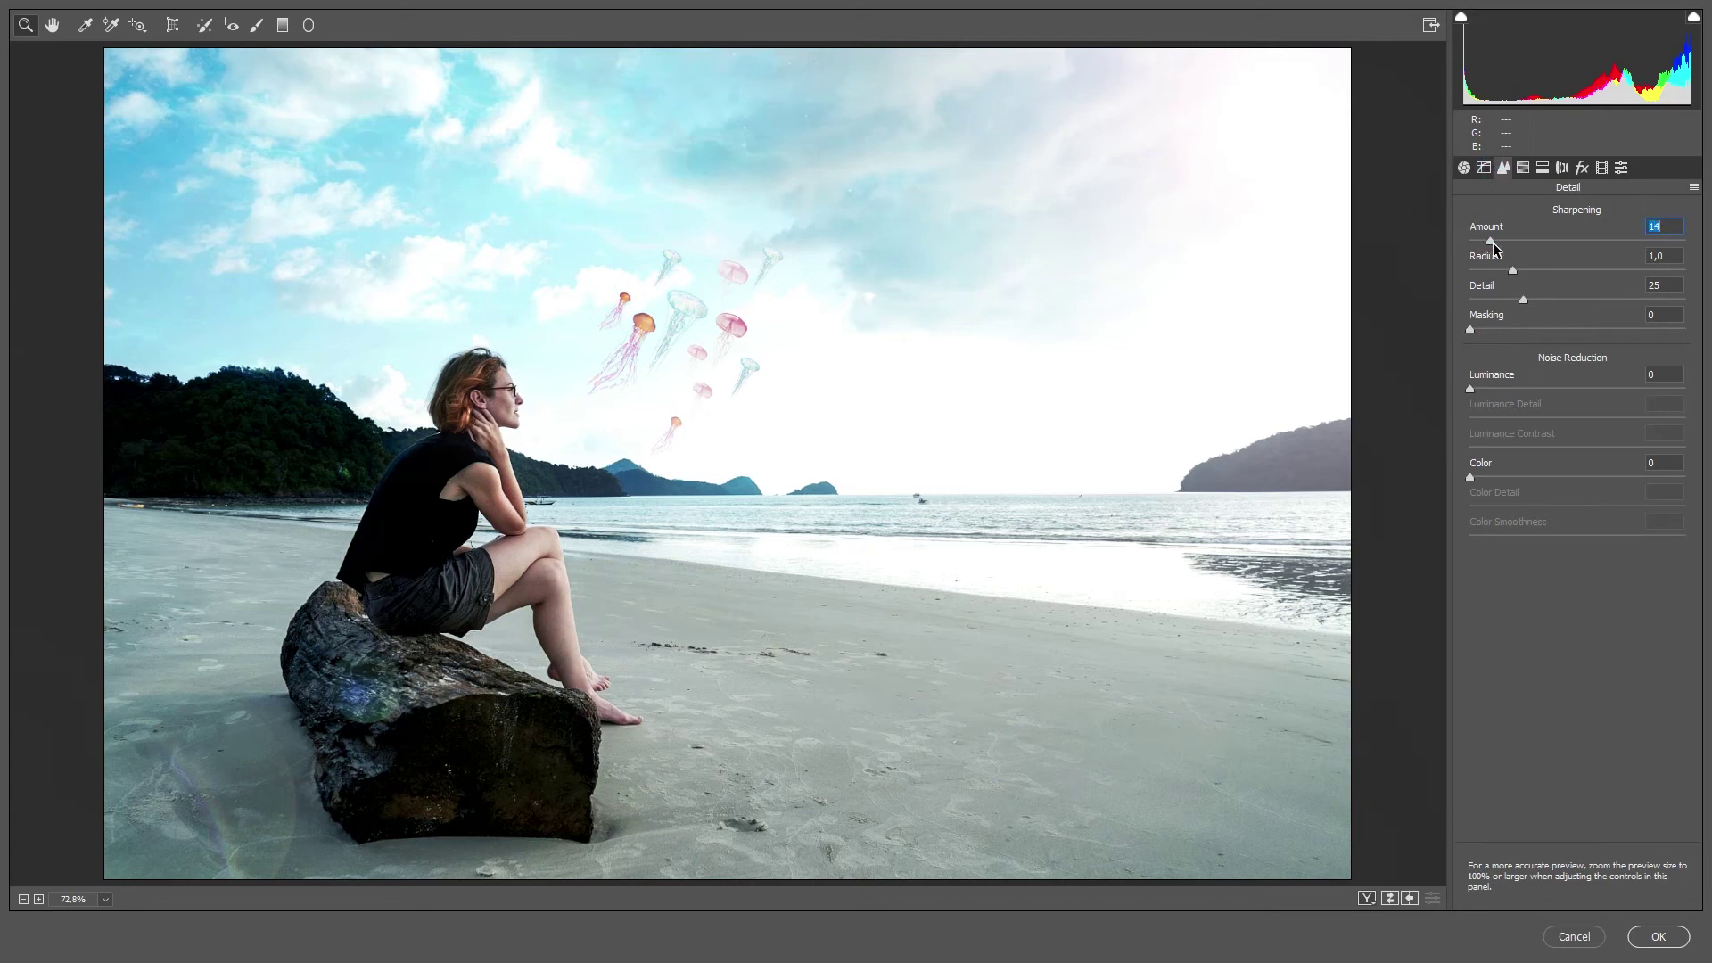
double_click(1490, 243)
Step: Apply the Camera Raw grade and compare the graded and ungraded layers
click(1654, 938)
click(1512, 618)
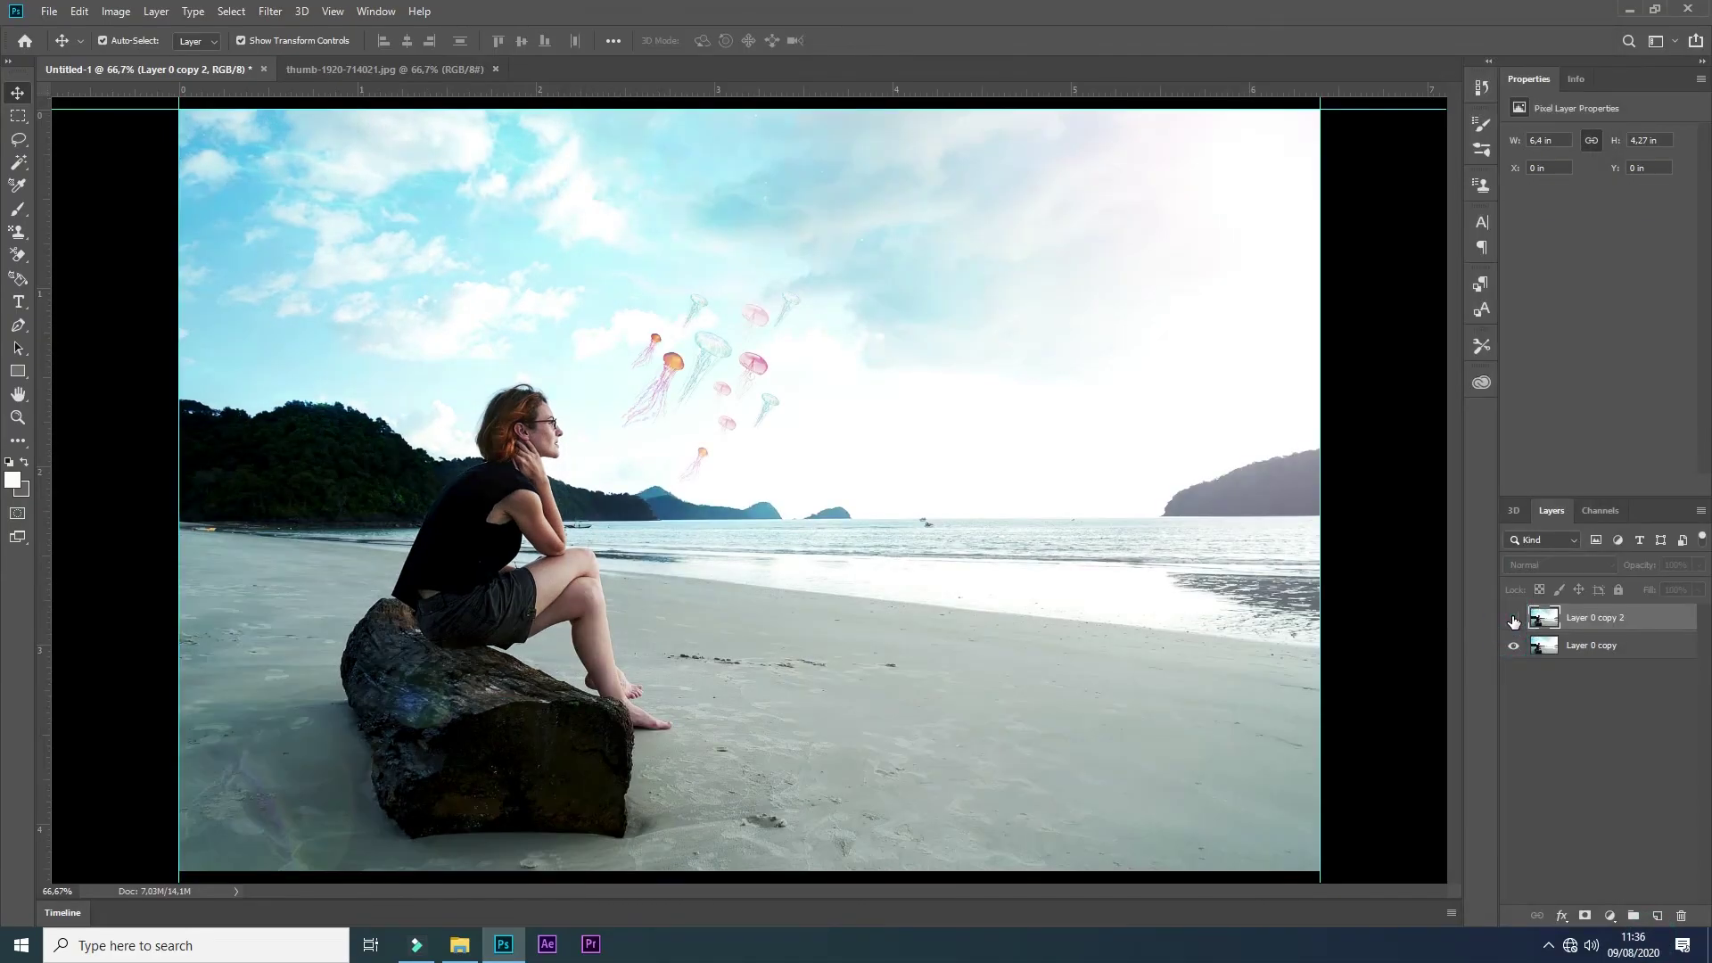
click(1512, 619)
click(1513, 619)
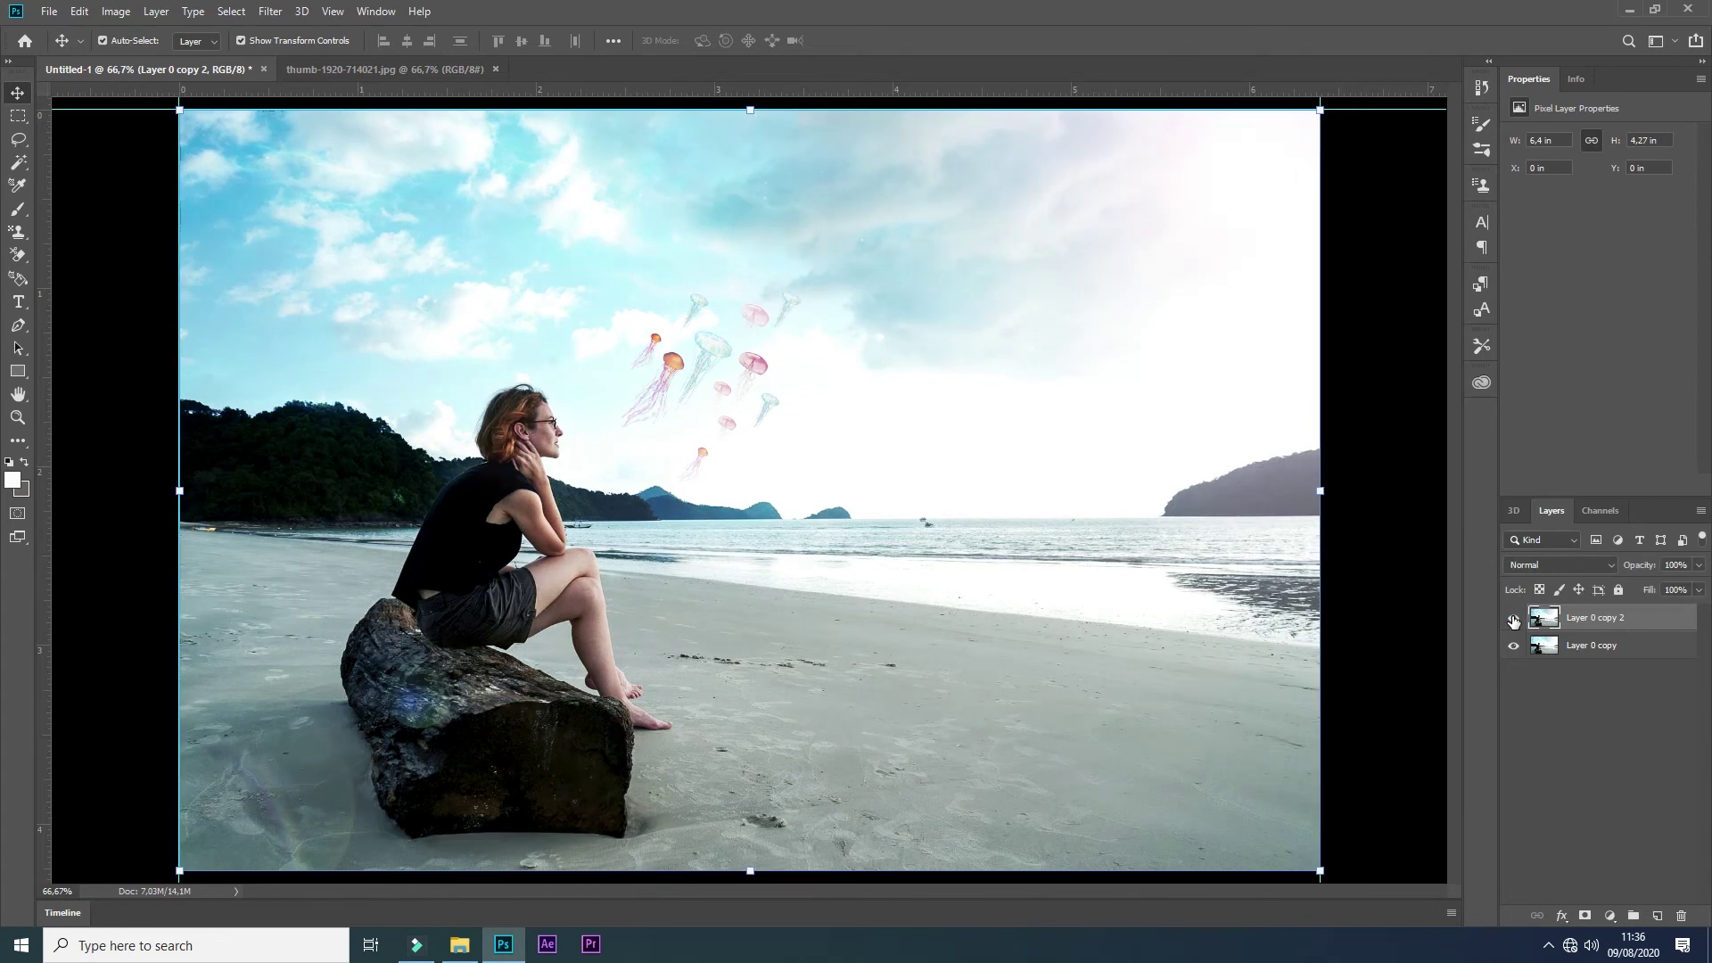
click(1513, 620)
Step: Hide the ungraded layer, scale the graded layer up beyond the canvas and crop to the canvas
click(1513, 645)
mouse_move(1320, 110)
mouse_down()
mouse_move(1437, 58)
mouse_move(1480, 9)
mouse_up()
key(Return)
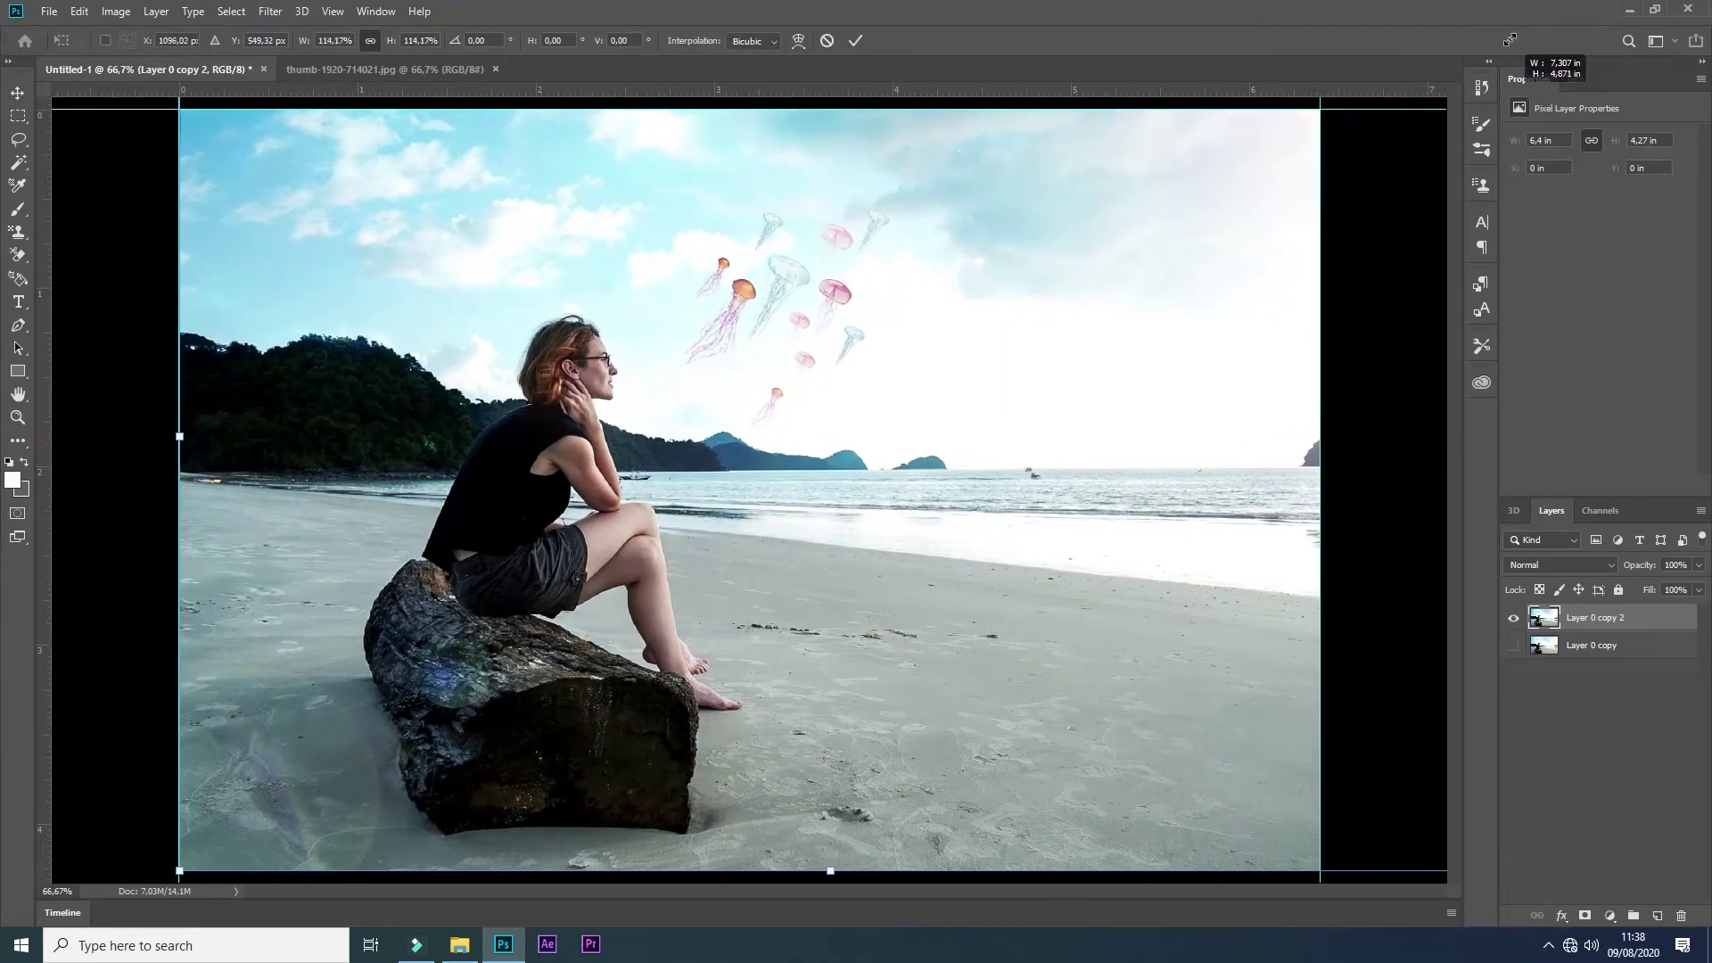
key(ctrl+minus)
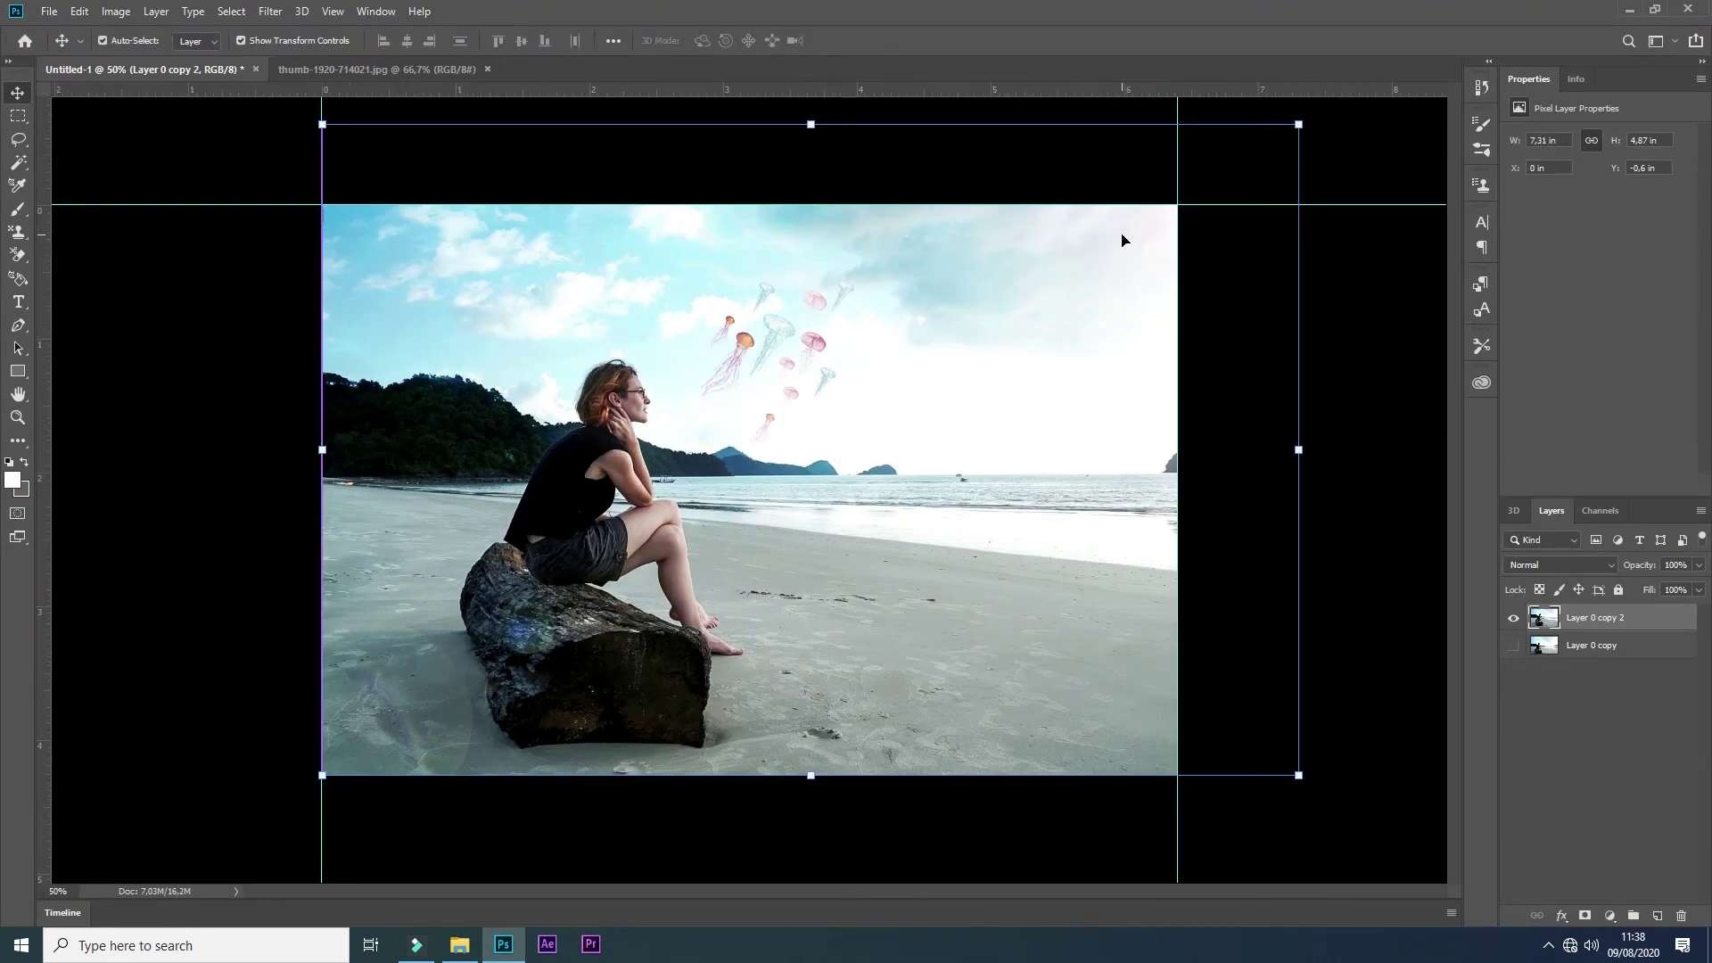
key(c)
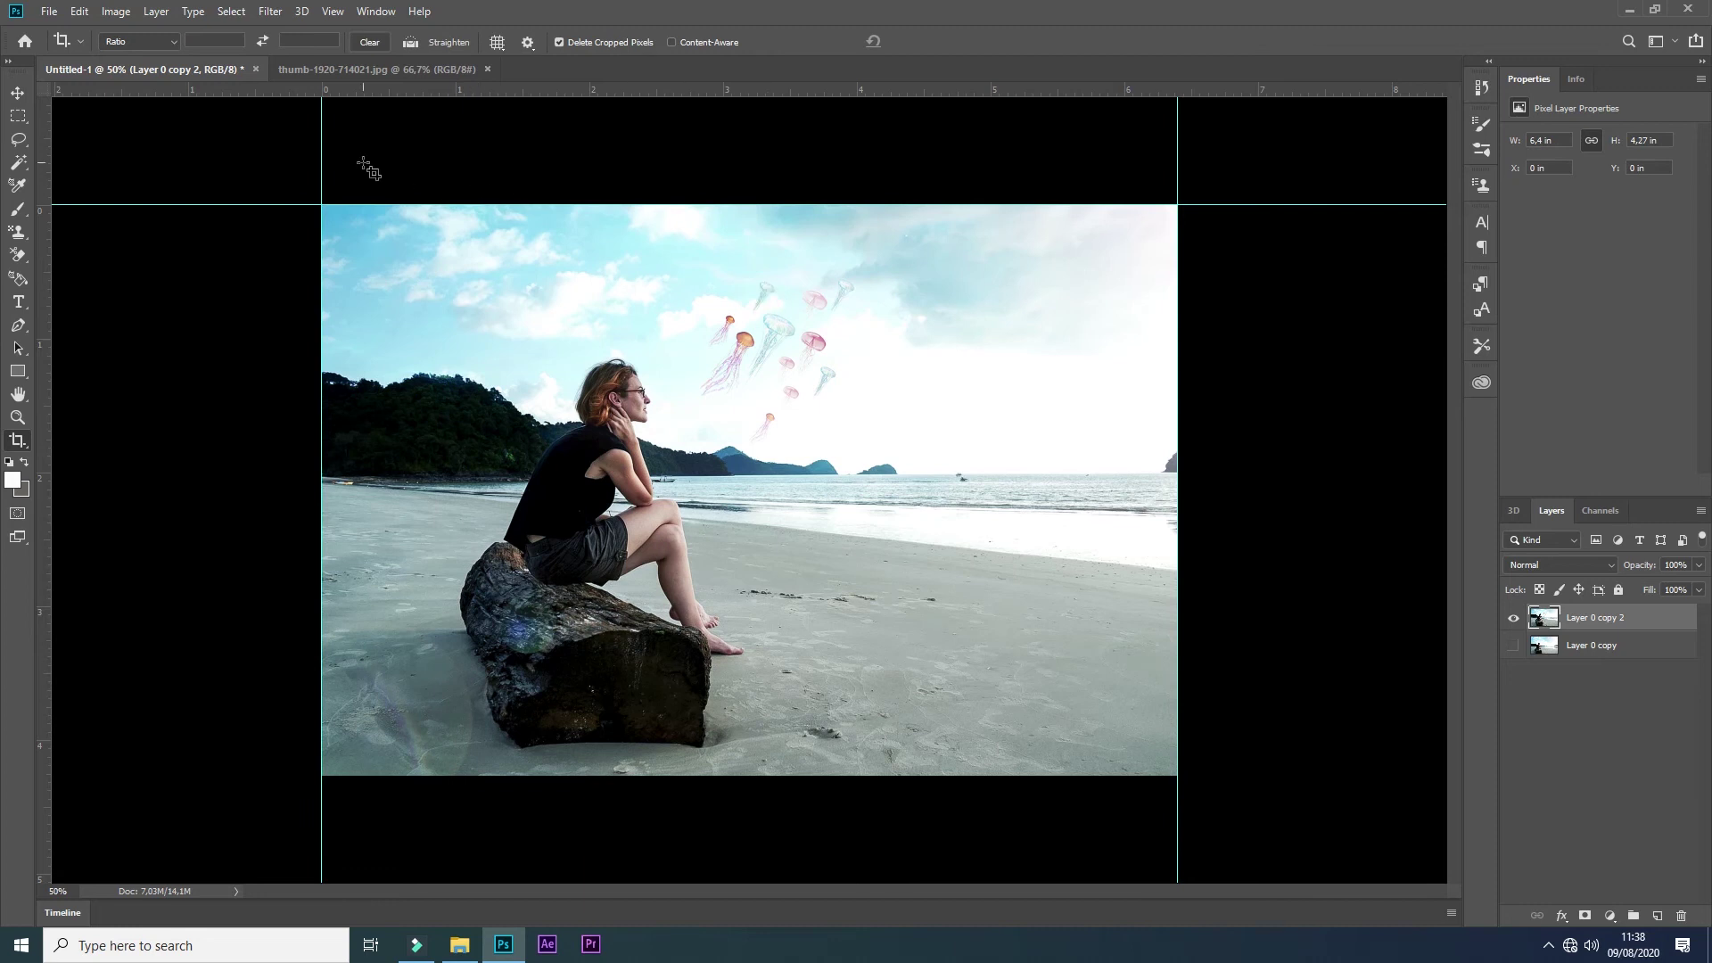
click(16, 92)
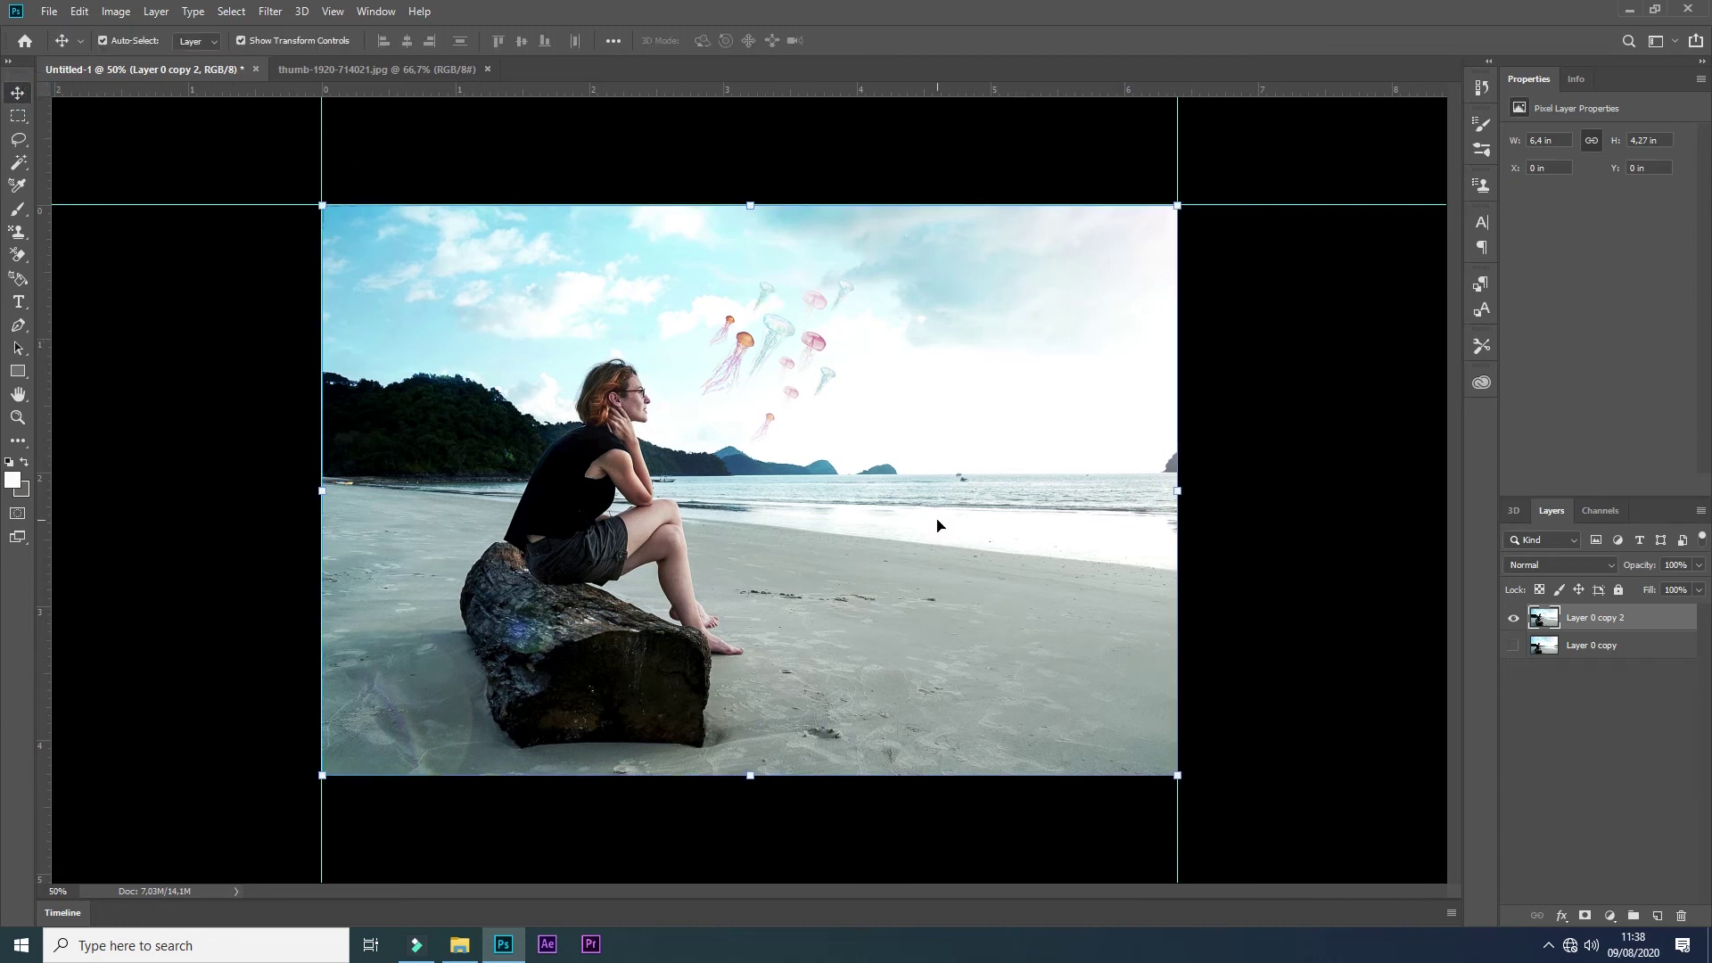
Step: Duplicate the graded layer and apply a 7.4 px Gaussian Blur to the copy
key(ctrl+j)
click(272, 16)
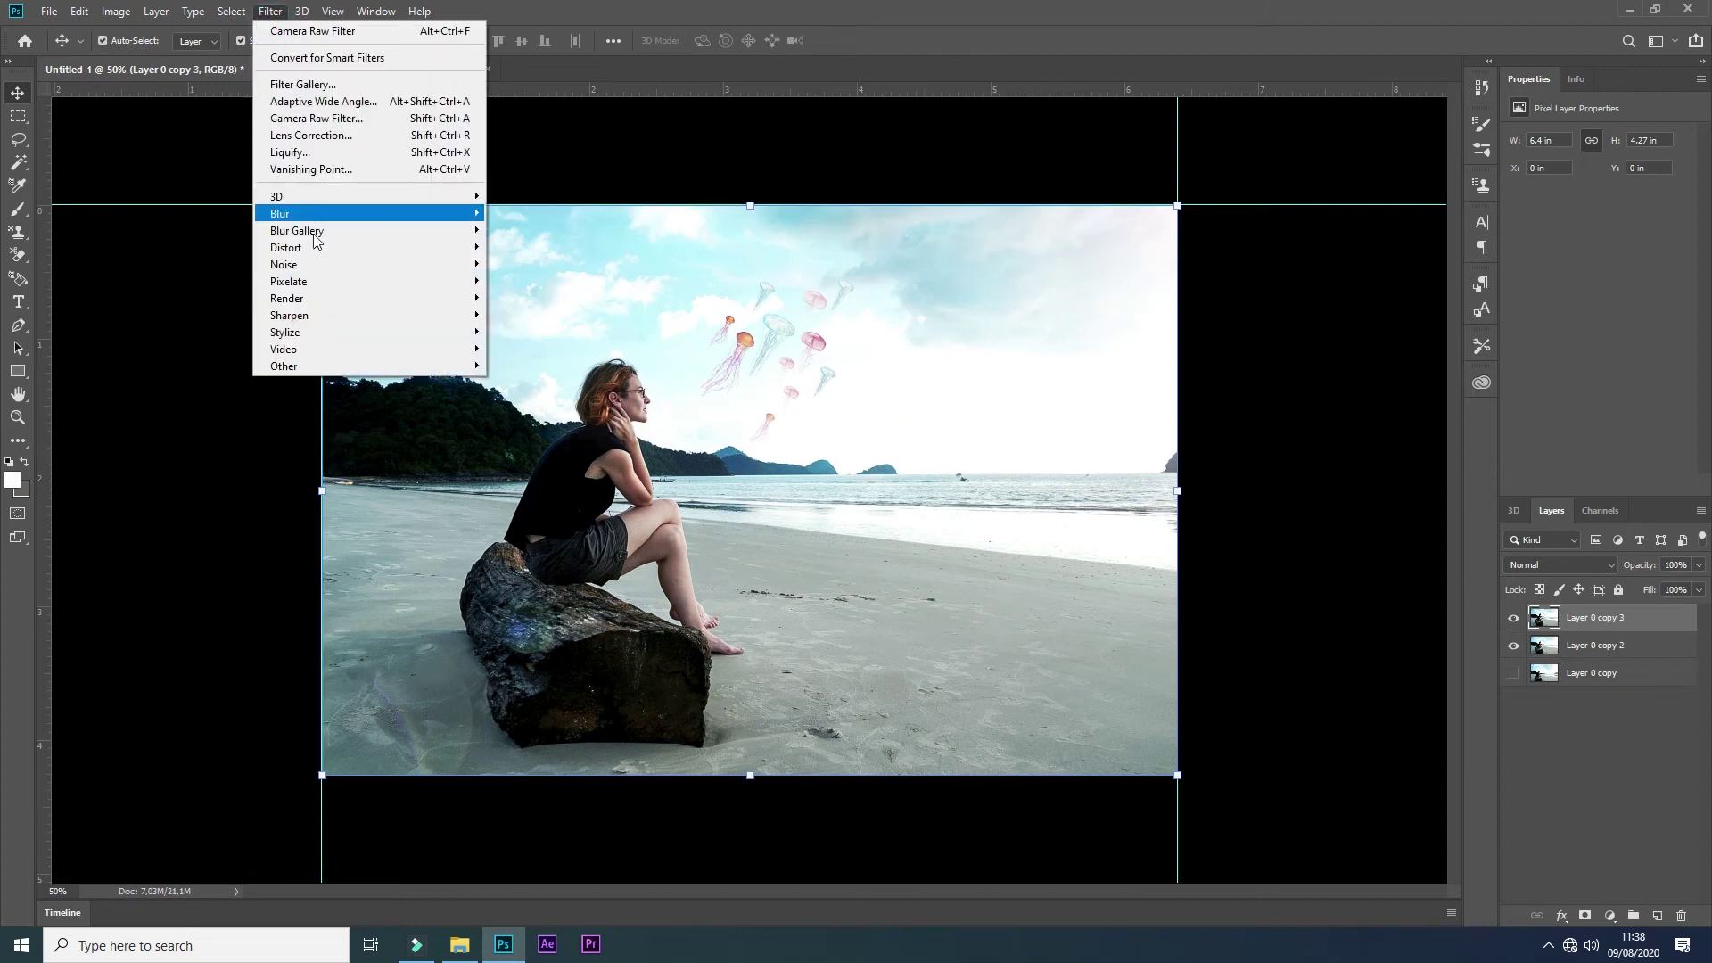
click(510, 277)
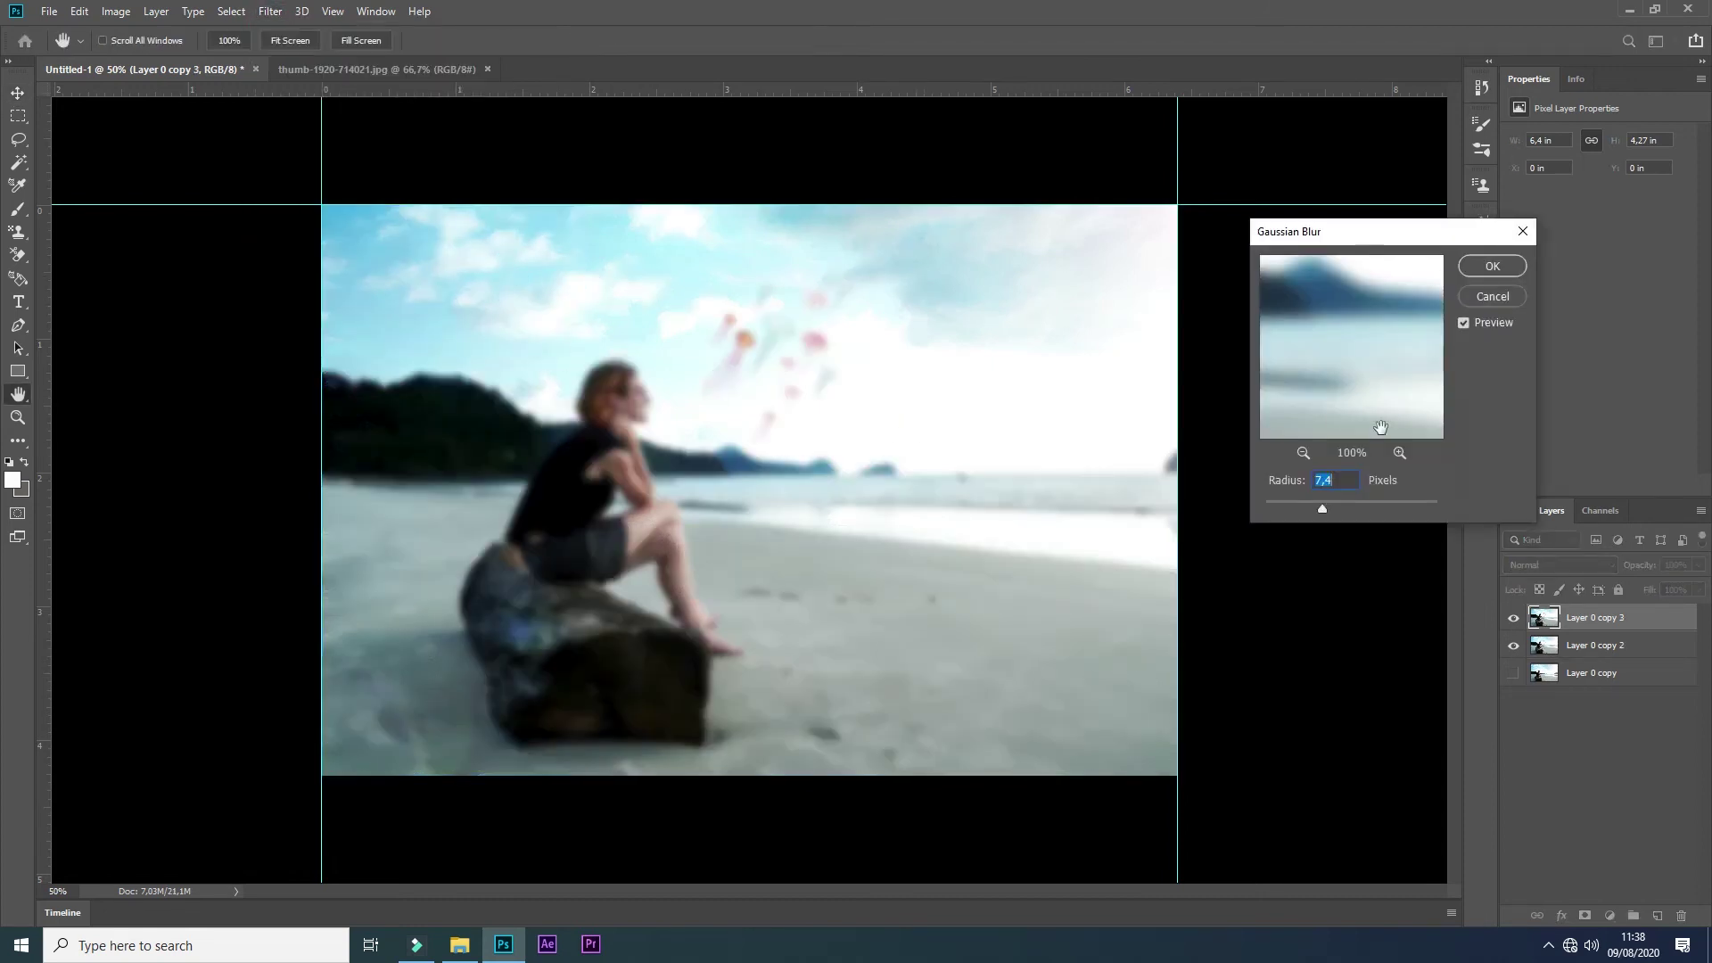
click(1495, 268)
Step: Add a layer mask to the blurred copy and ready the Brush with black foreground
click(1584, 916)
key(b)
key(x)
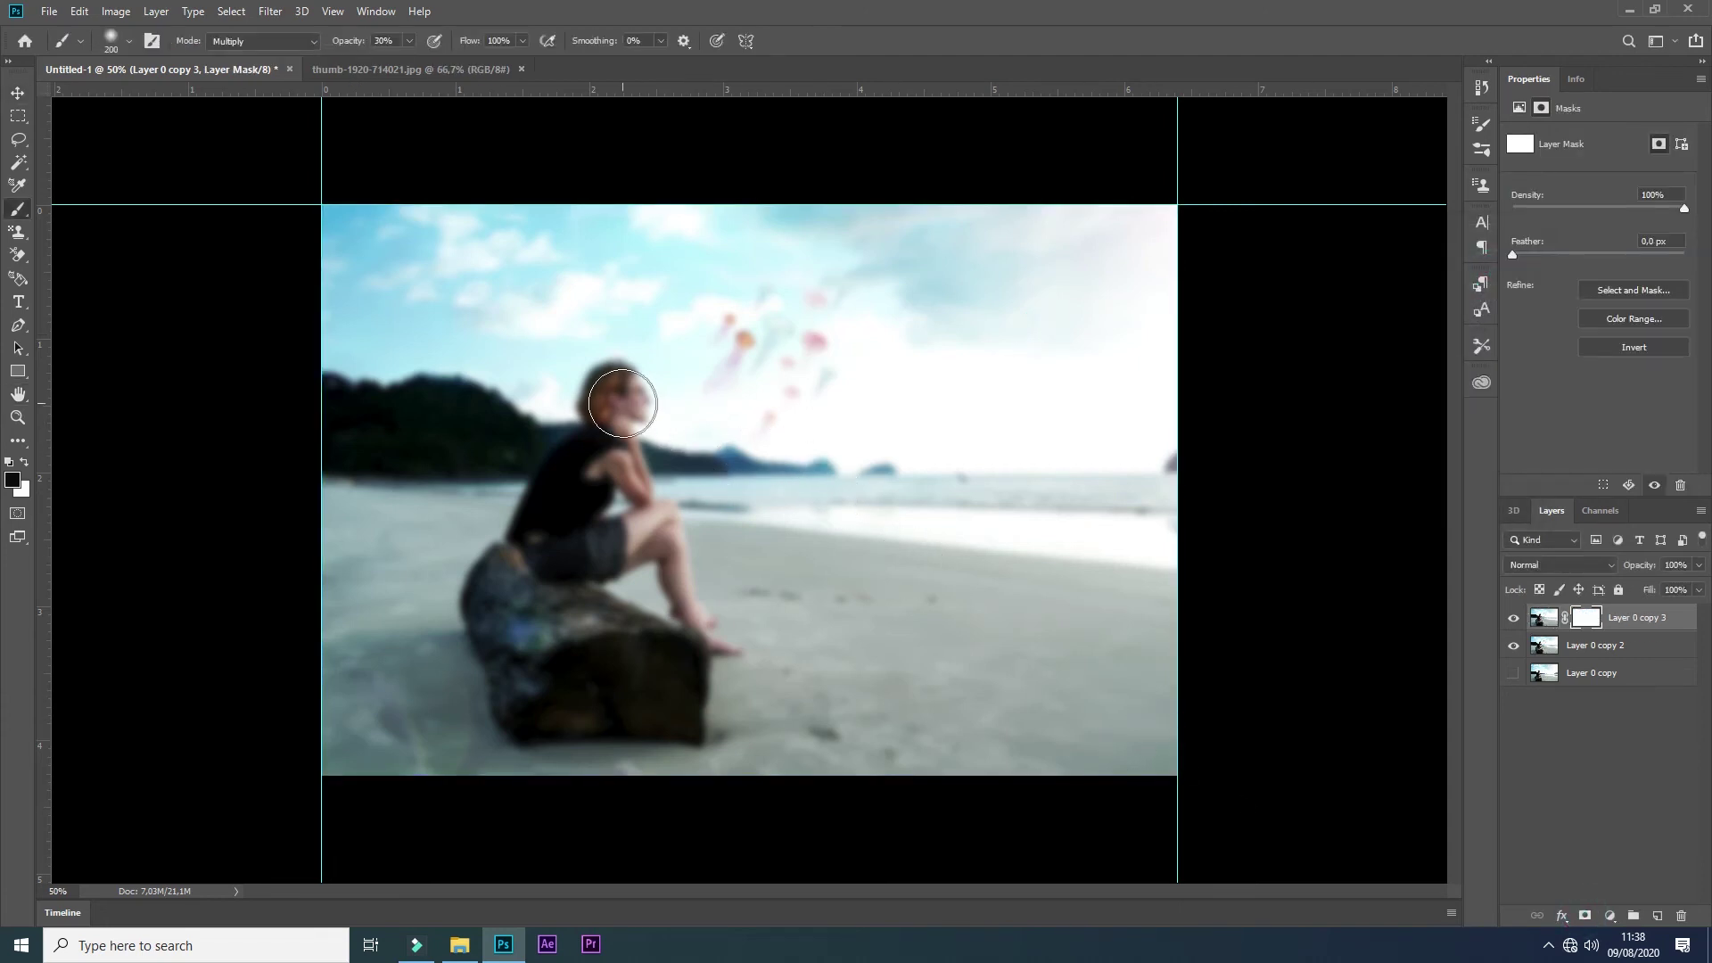
Step: Paint the mask to restore the sharp head, log, jellyfish, horizon, foot and mountains
mouse_move(622, 398)
mouse_down()
mouse_move(580, 541)
mouse_move(461, 723)
mouse_move(489, 649)
mouse_up()
drag(762, 400, 751, 443)
mouse_move(816, 308)
mouse_down()
mouse_move(775, 279)
mouse_move(725, 337)
mouse_move(776, 382)
mouse_up()
drag(946, 495, 1138, 490)
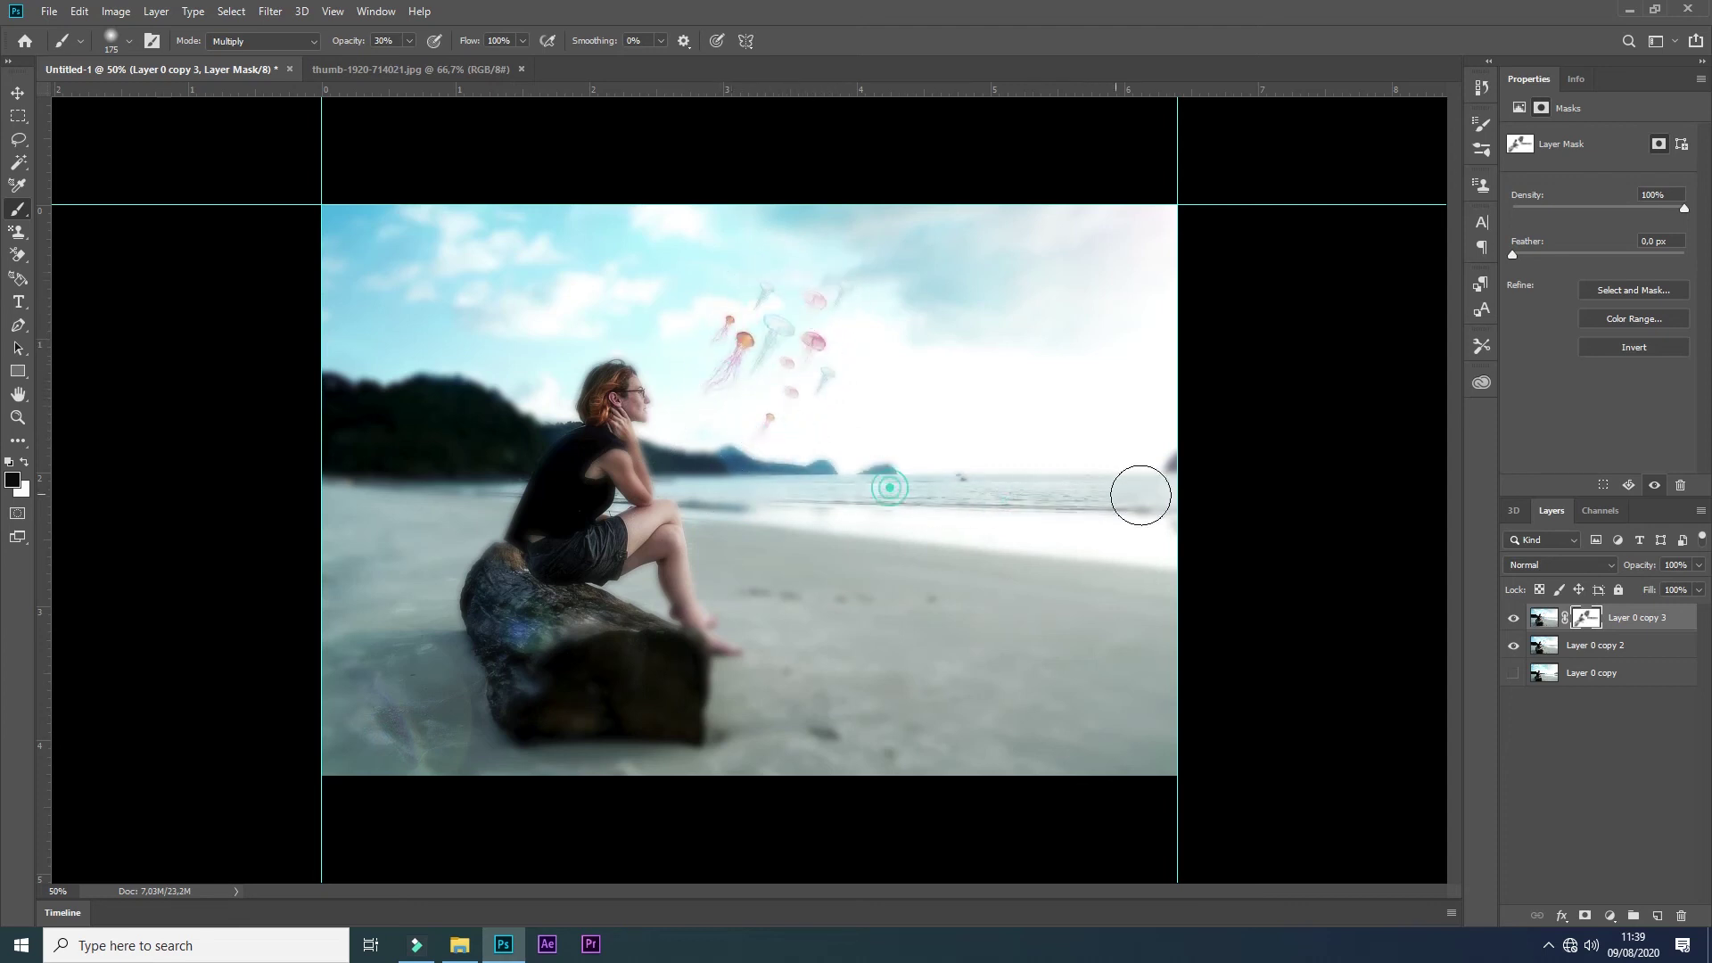
drag(704, 637, 739, 634)
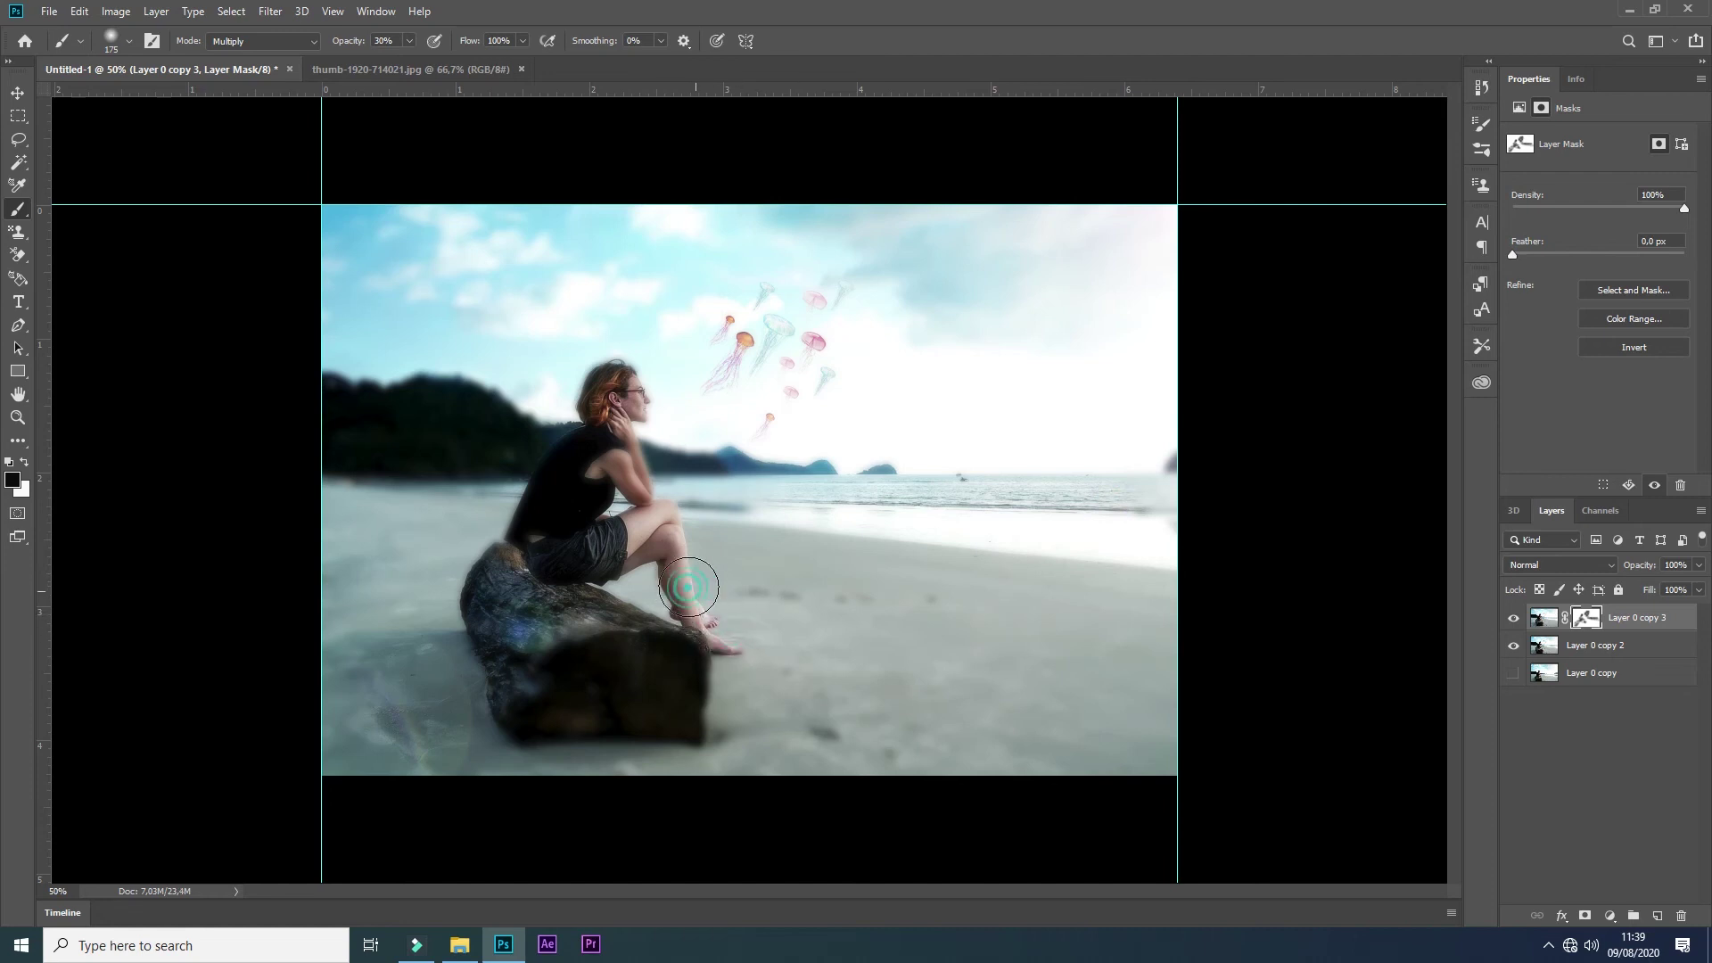
drag(527, 431, 642, 446)
drag(852, 457, 1100, 467)
Step: Lightly restore detail in the sky, the woman's back and face, and near the jellyfish
click(890, 229)
click(573, 297)
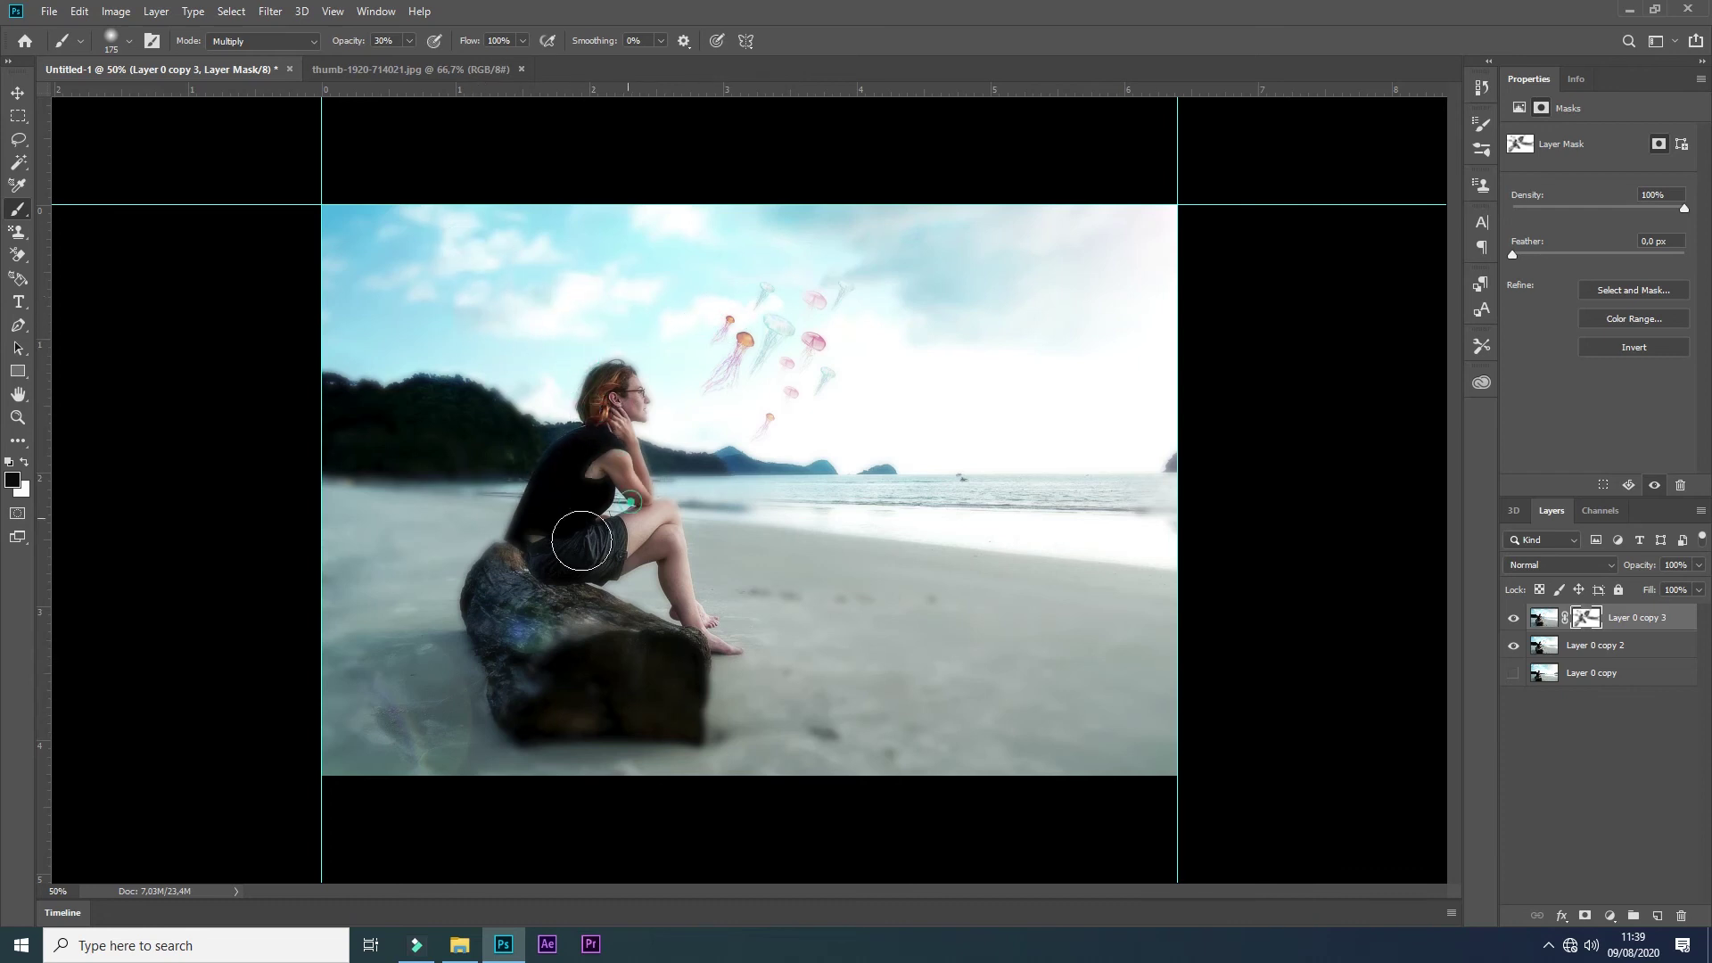
click(517, 522)
click(633, 386)
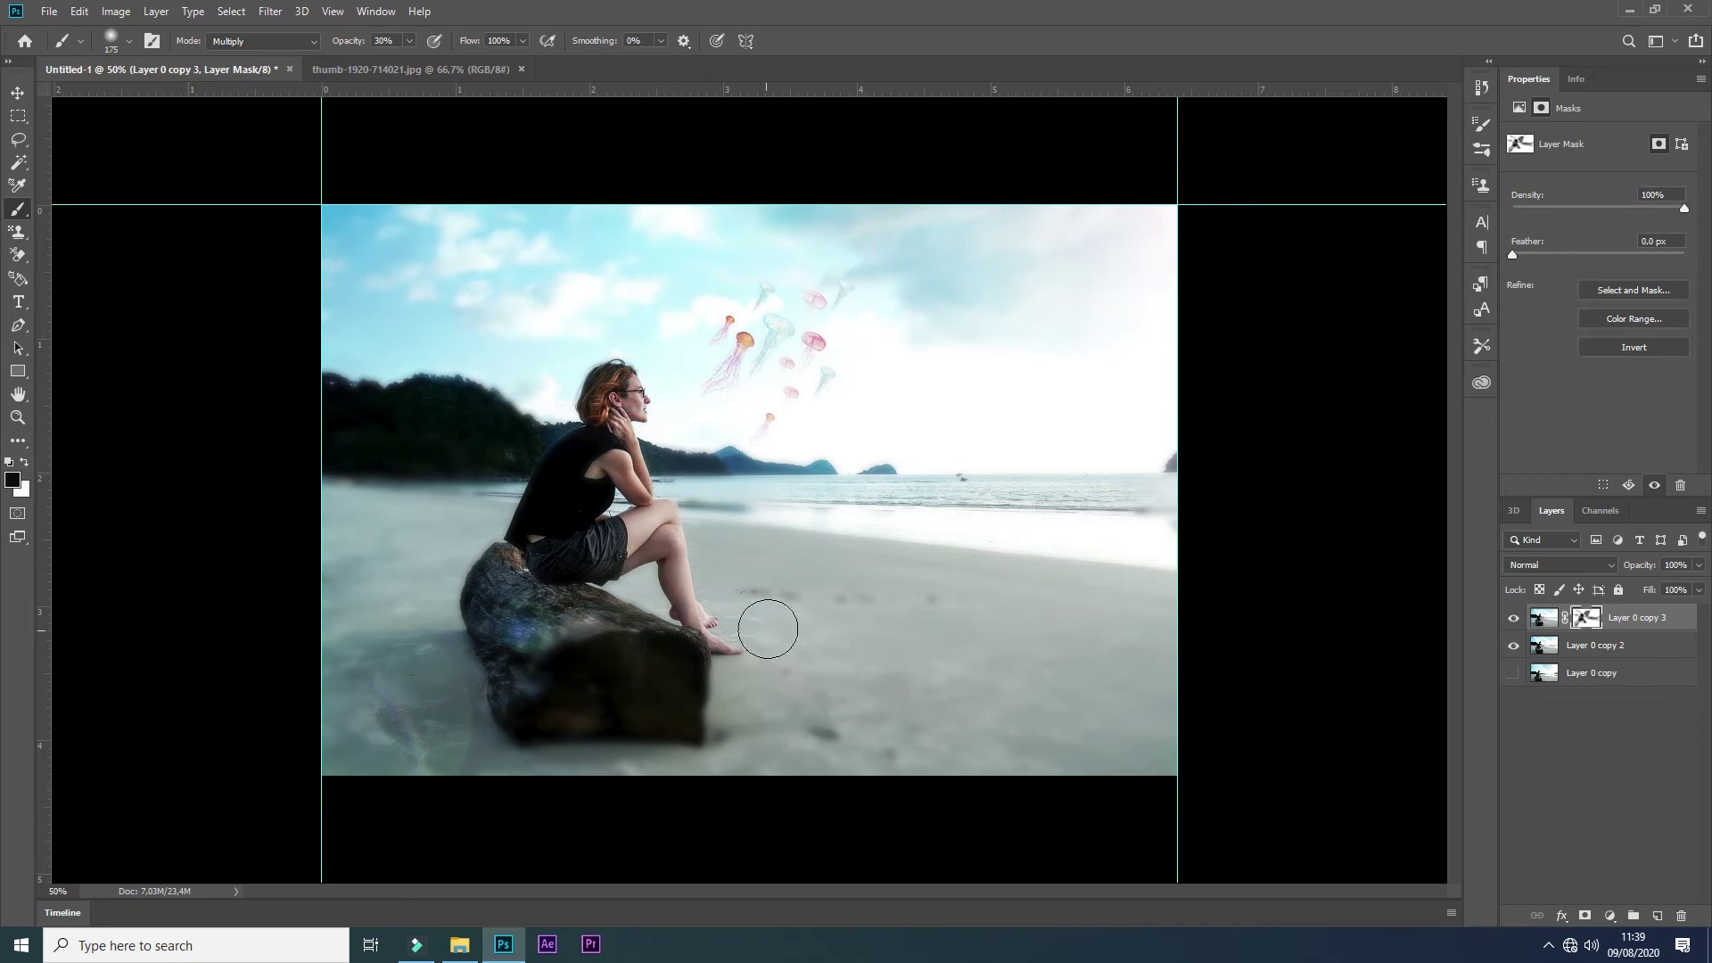
click(837, 283)
click(806, 406)
Step: Restore detail at the horizon, the woman's head, the left hills and the shoreline
click(722, 447)
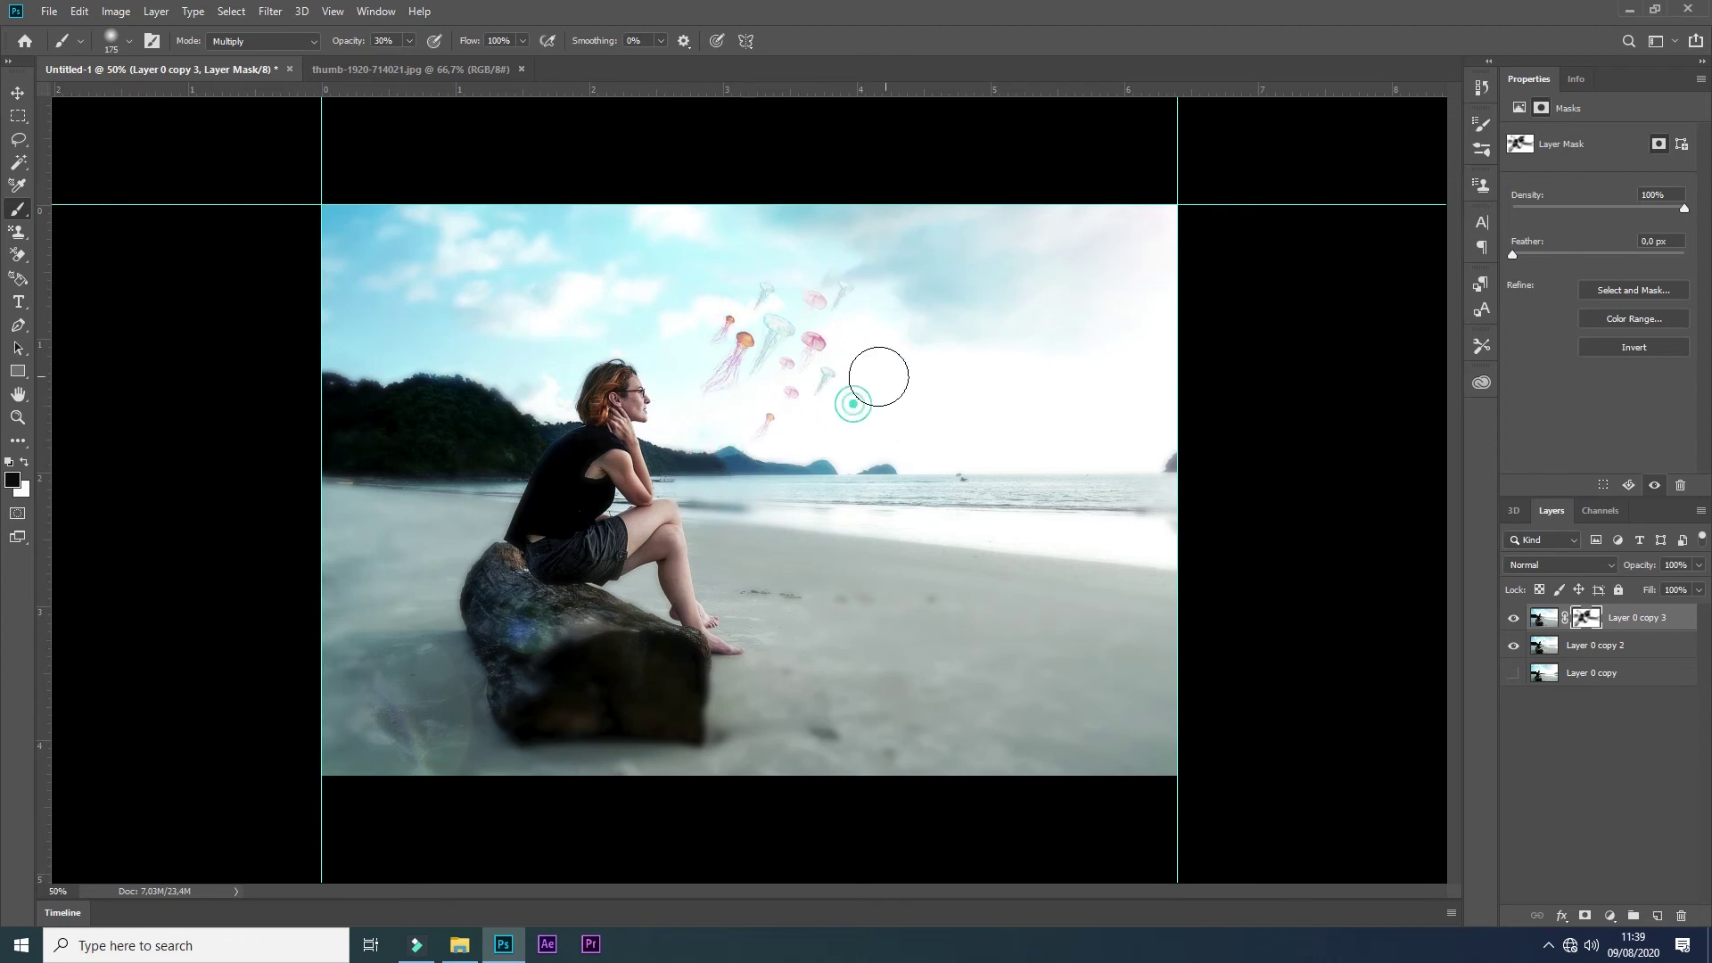
click(807, 416)
click(776, 382)
click(614, 393)
click(469, 457)
click(737, 510)
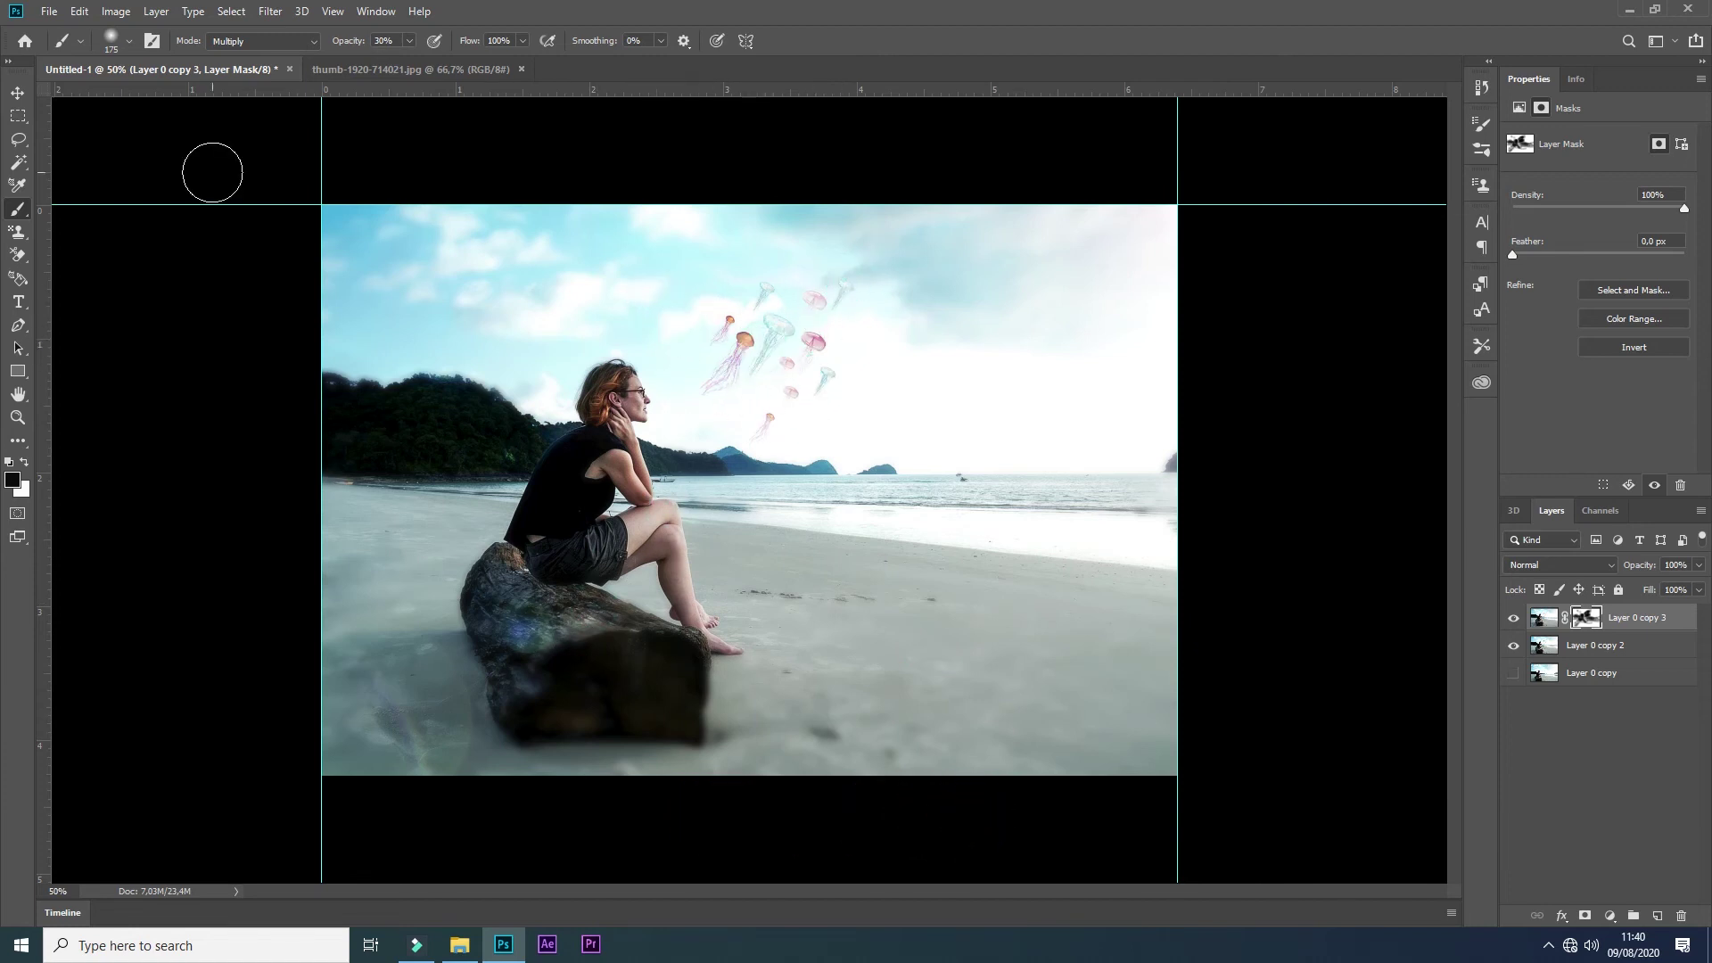
Step: Toggle the sharp copy's visibility to compare, then target its mask again for painting
click(18, 93)
click(1513, 621)
click(1513, 623)
click(1576, 623)
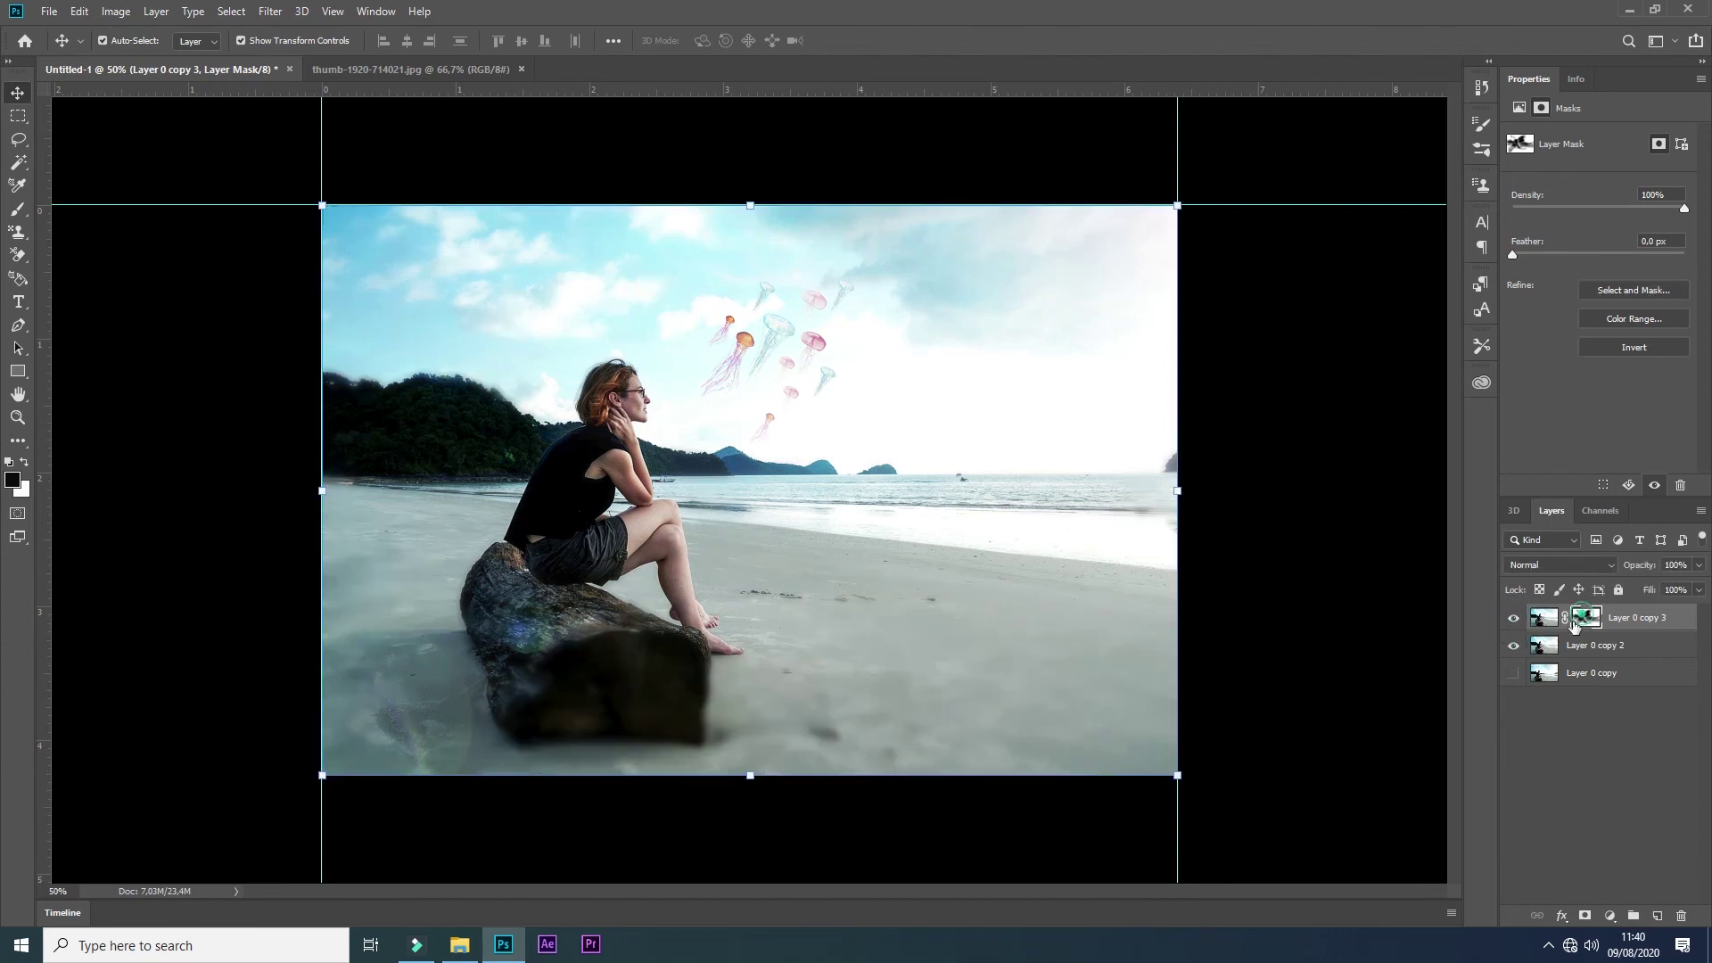
key(b)
Step: Restore more detail on the log, face, chest, sand and jellyfish, then select Layer 0 copy 2
drag(558, 657, 473, 660)
click(535, 615)
click(771, 391)
click(640, 410)
click(585, 486)
click(1012, 658)
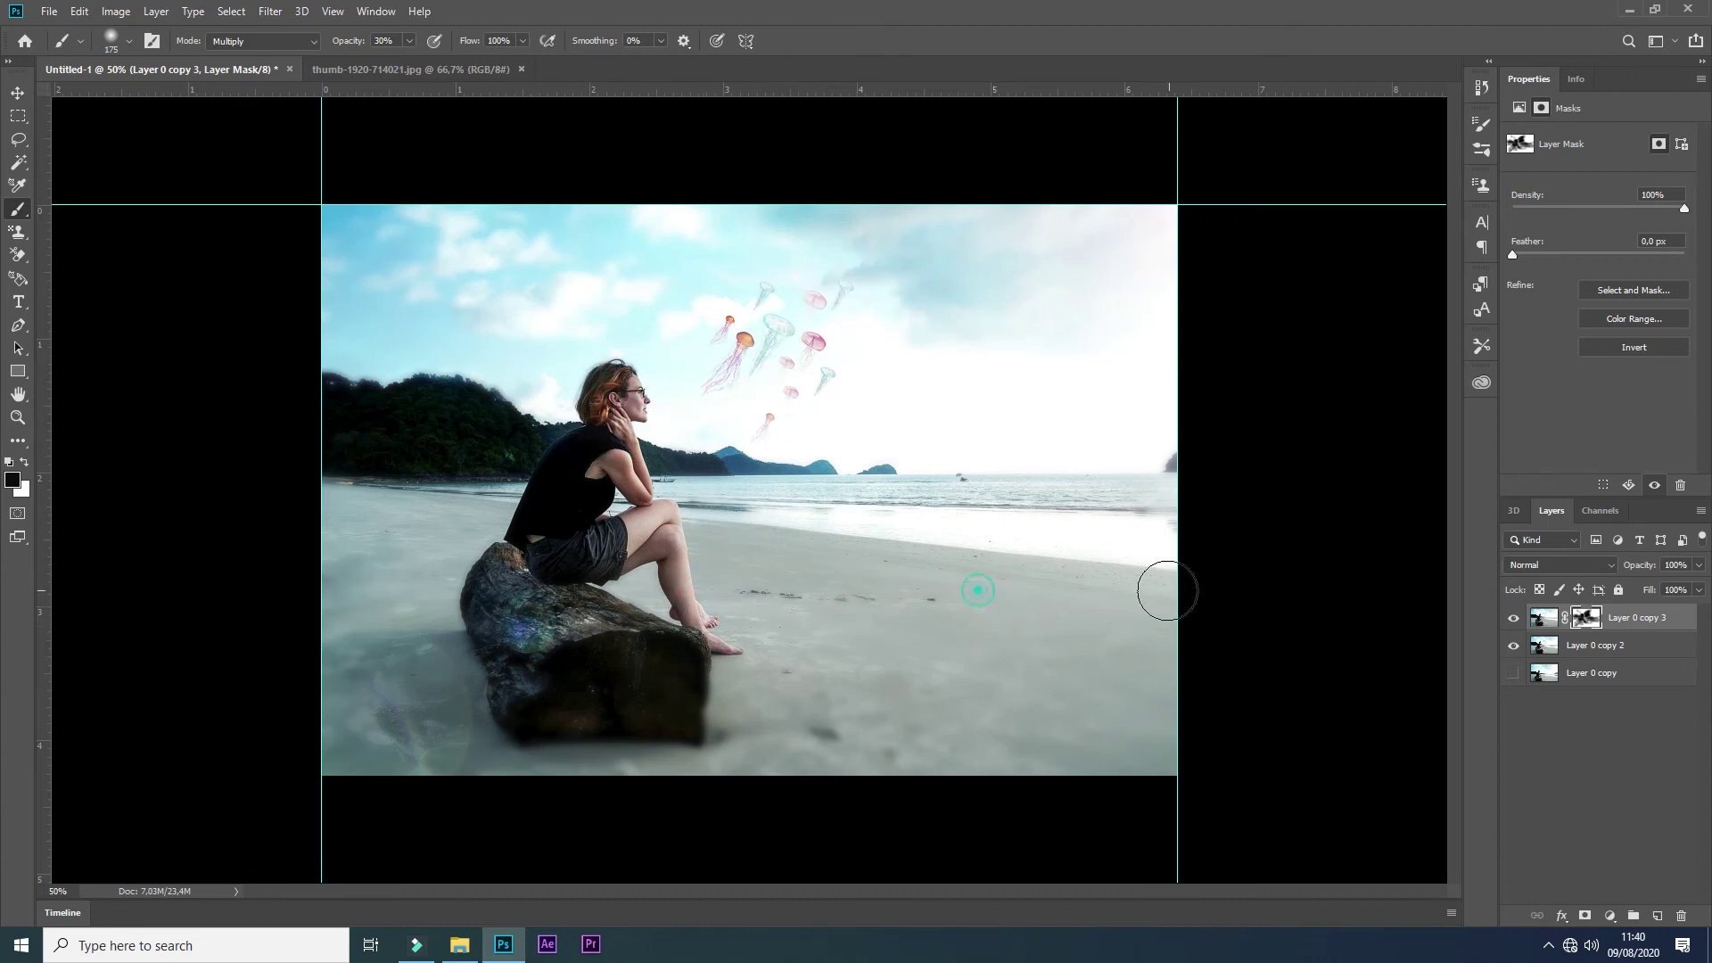
click(1077, 686)
click(764, 699)
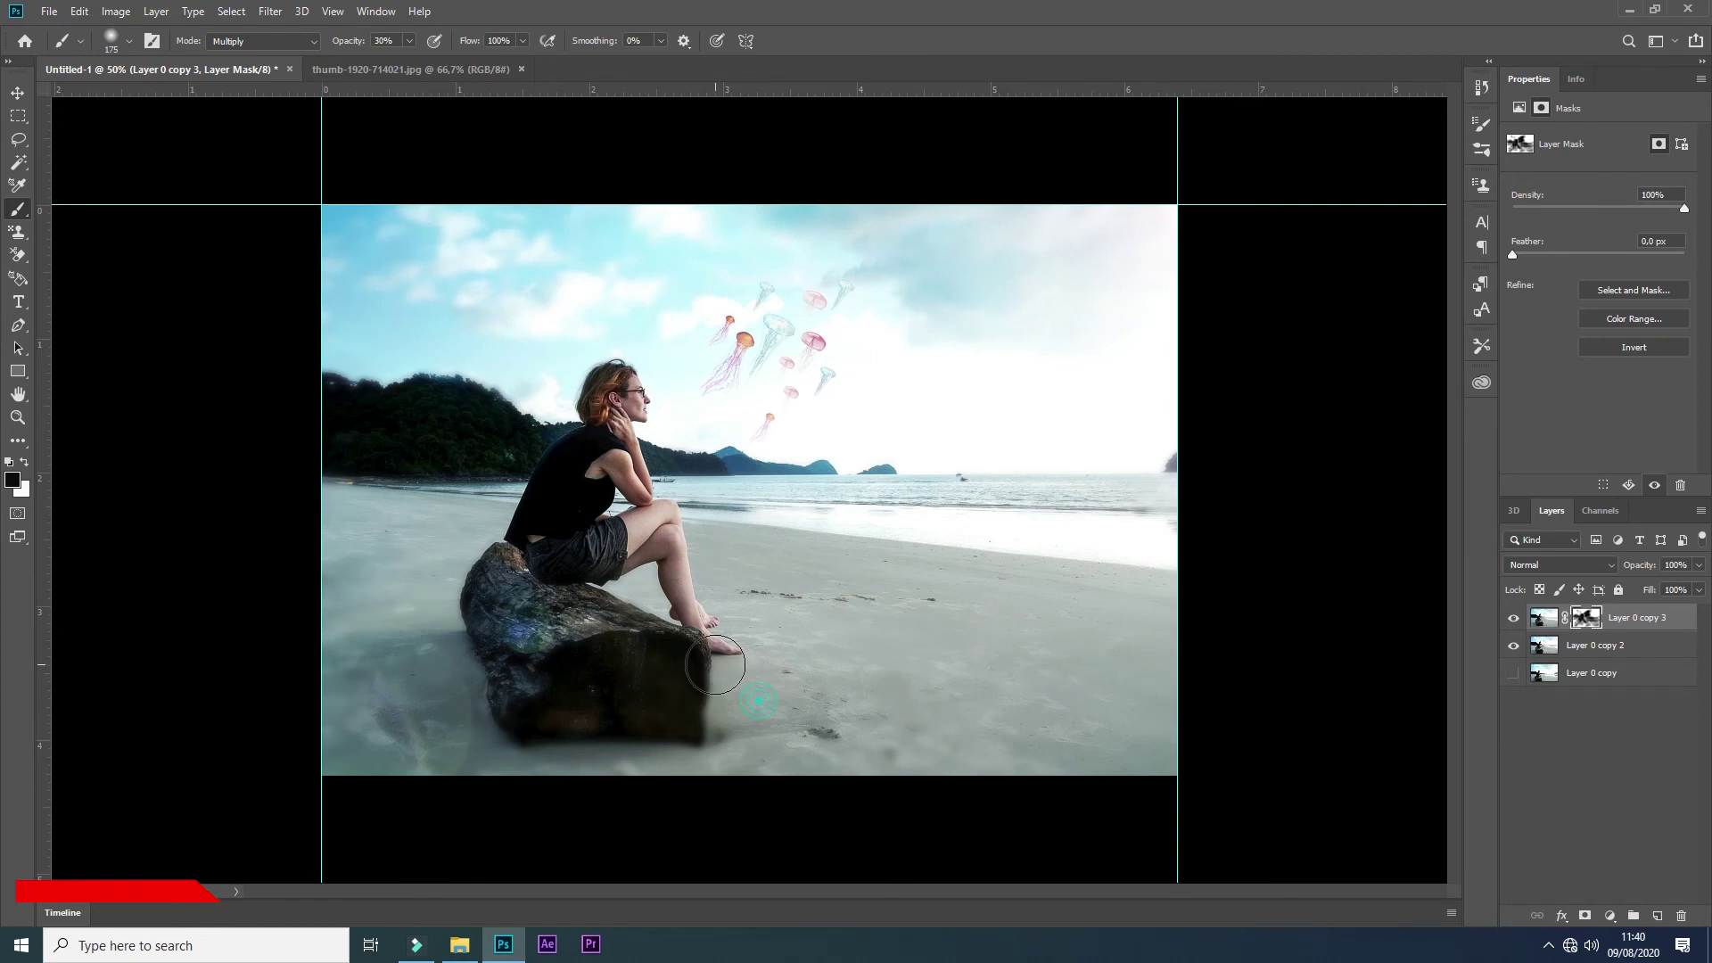
click(517, 729)
click(854, 298)
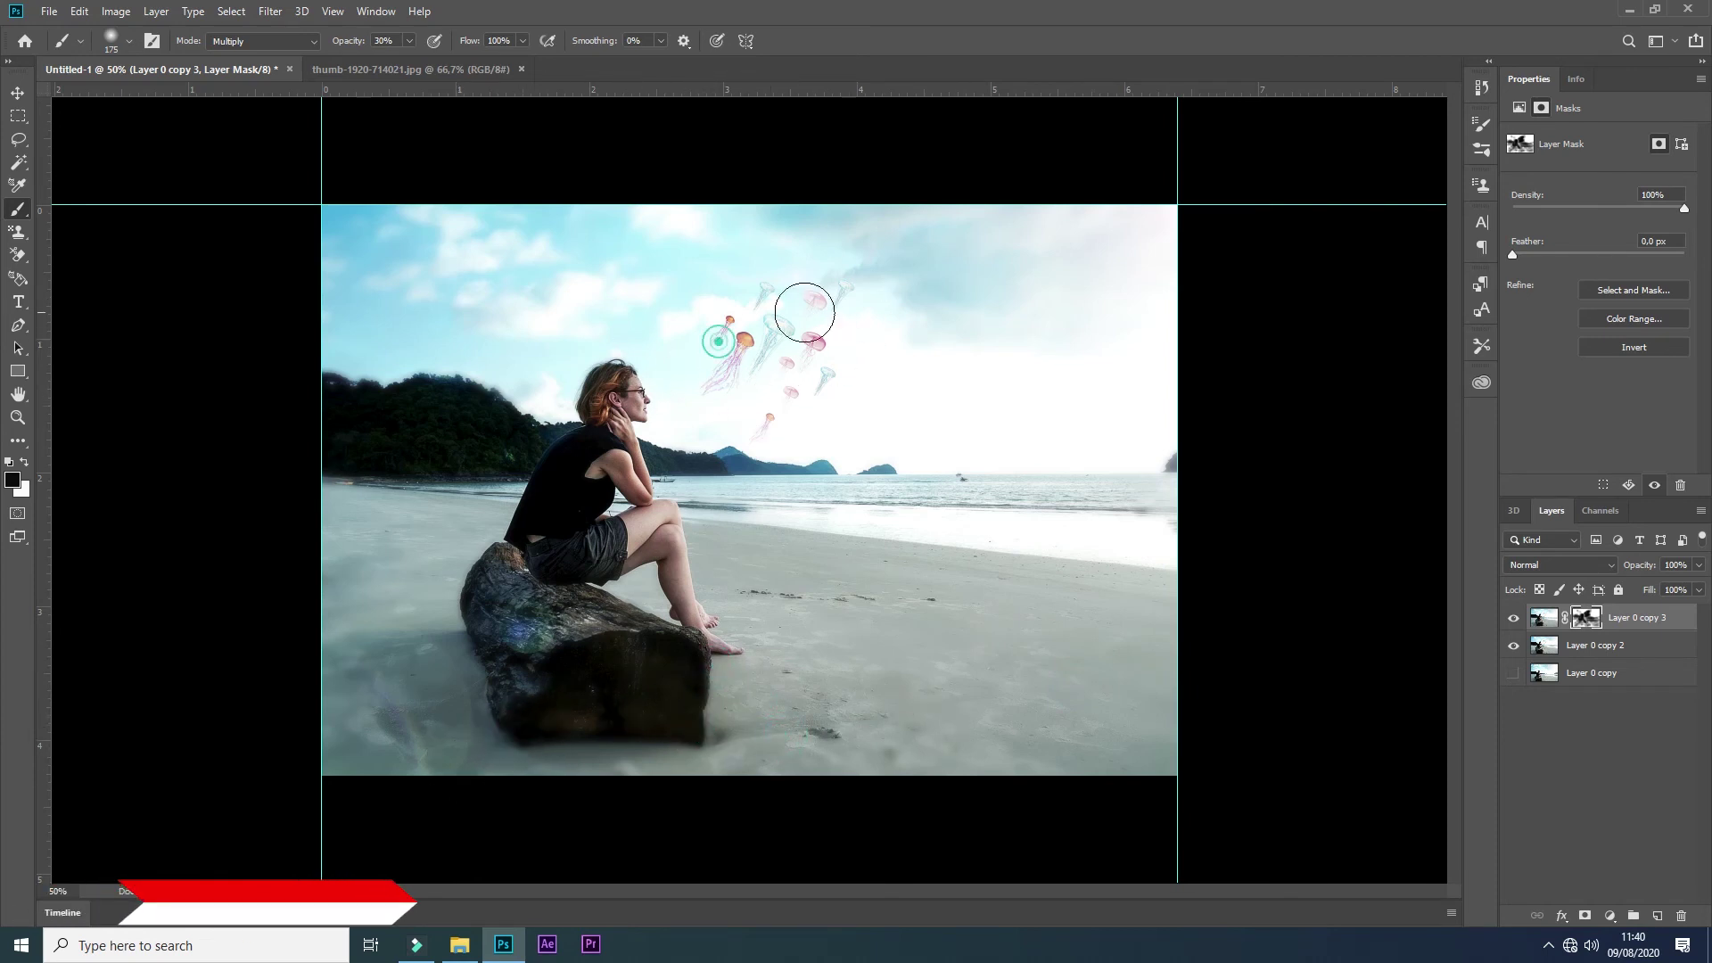
key(v)
click(914, 407)
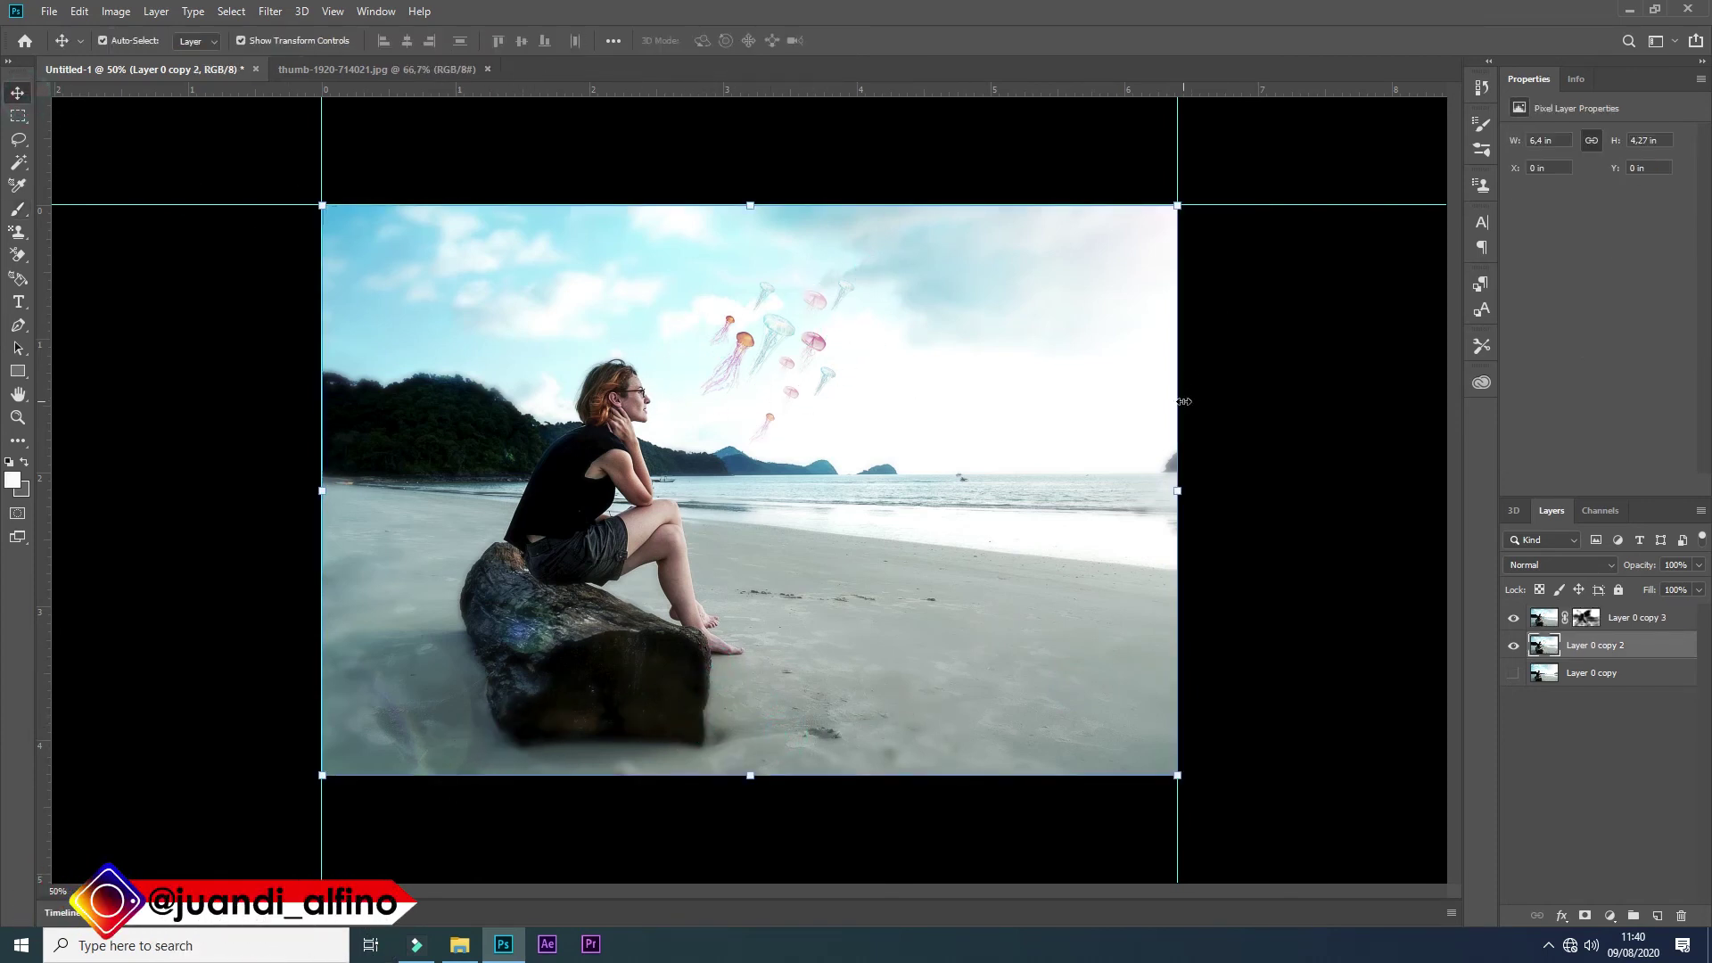
Step: Merge the sharp copy down and apply Color Balance with Cyan -20 and Blue +43
click(1701, 510)
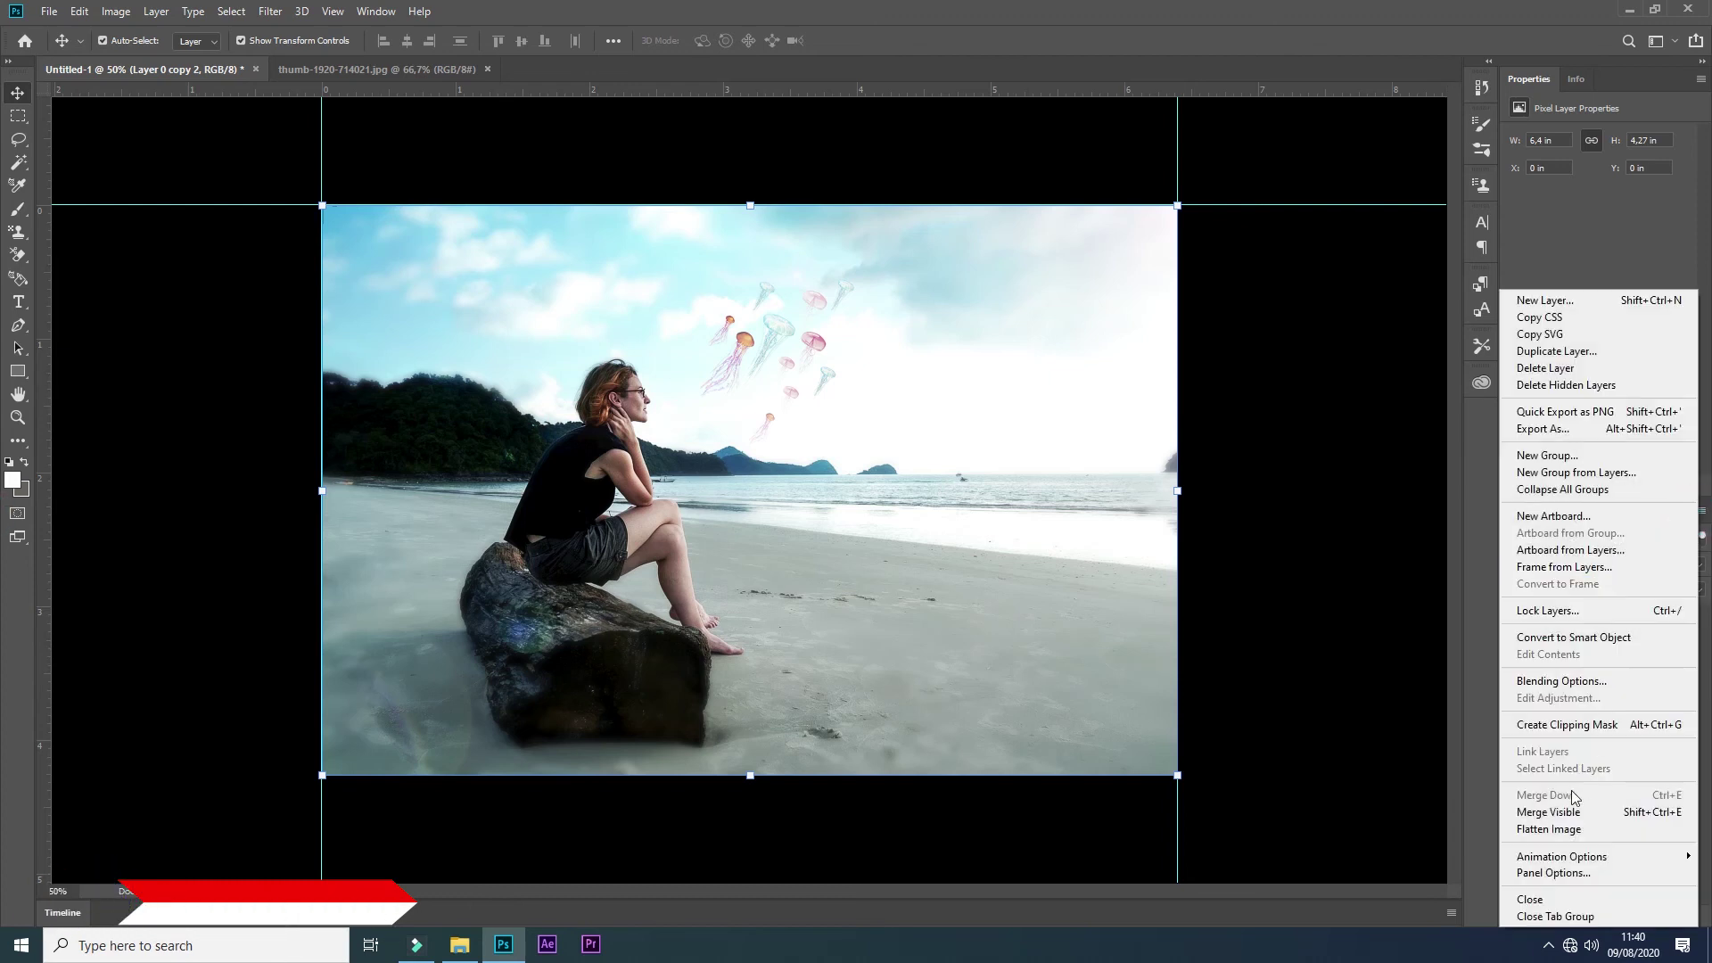
click(1596, 829)
key(ctrl+b)
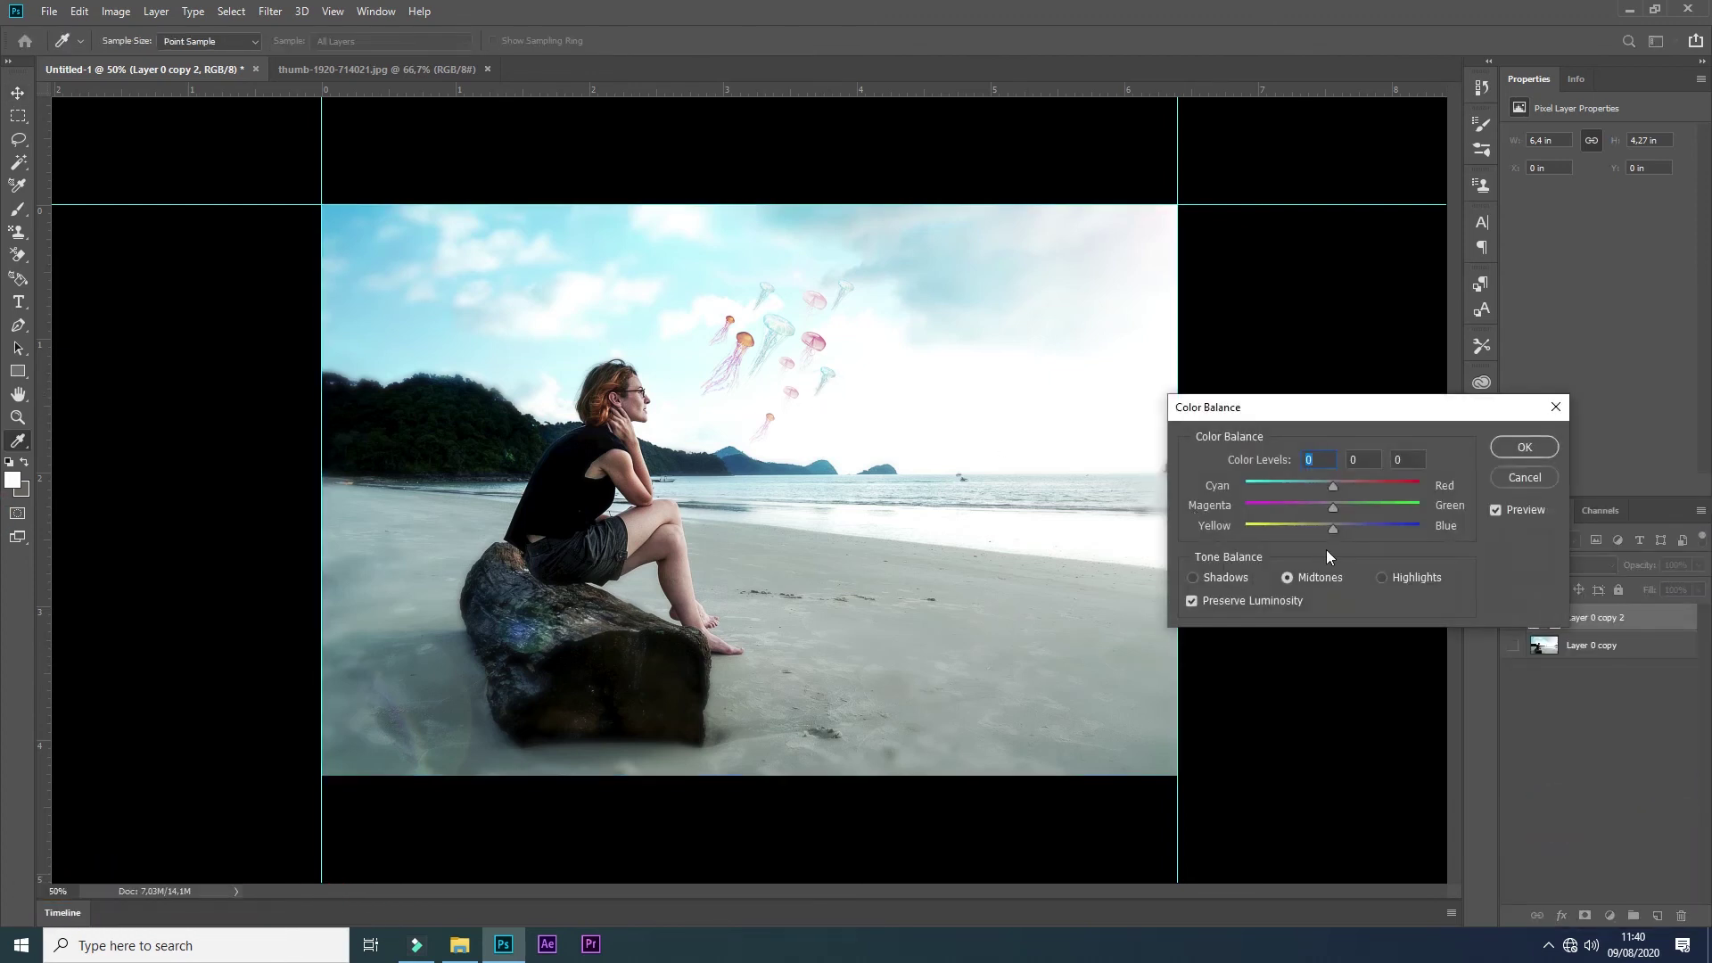
drag(1361, 527, 1368, 527)
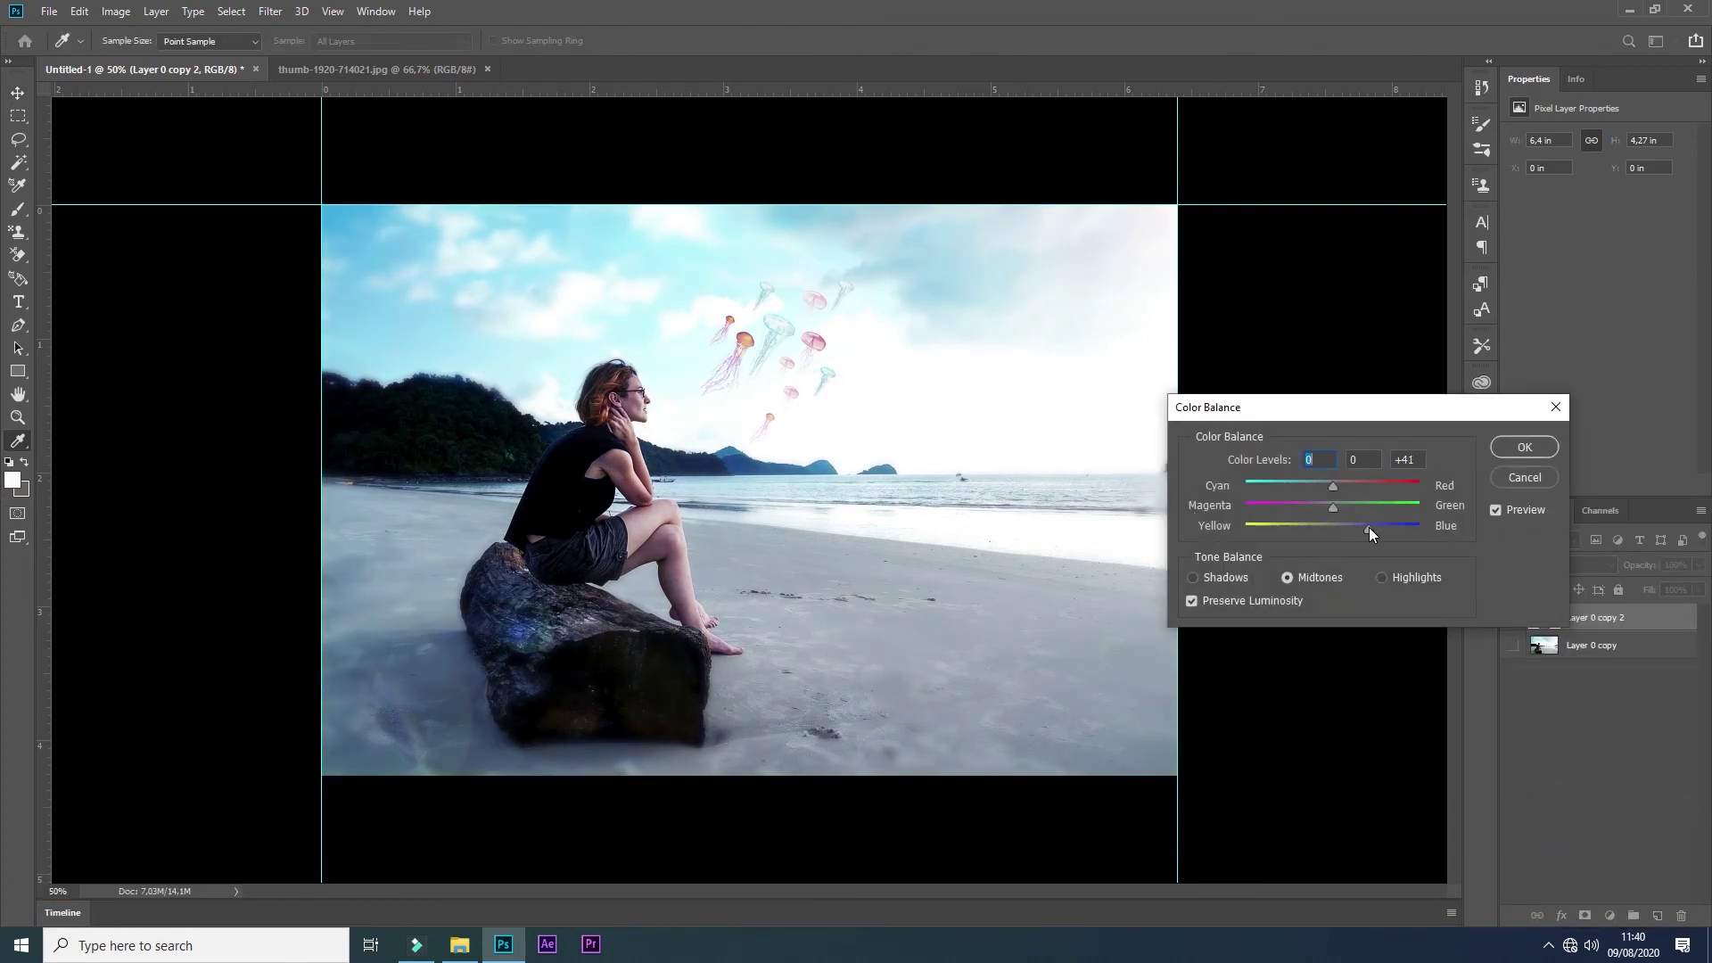
click(1317, 484)
drag(1343, 508, 1328, 509)
click(1525, 447)
key(v)
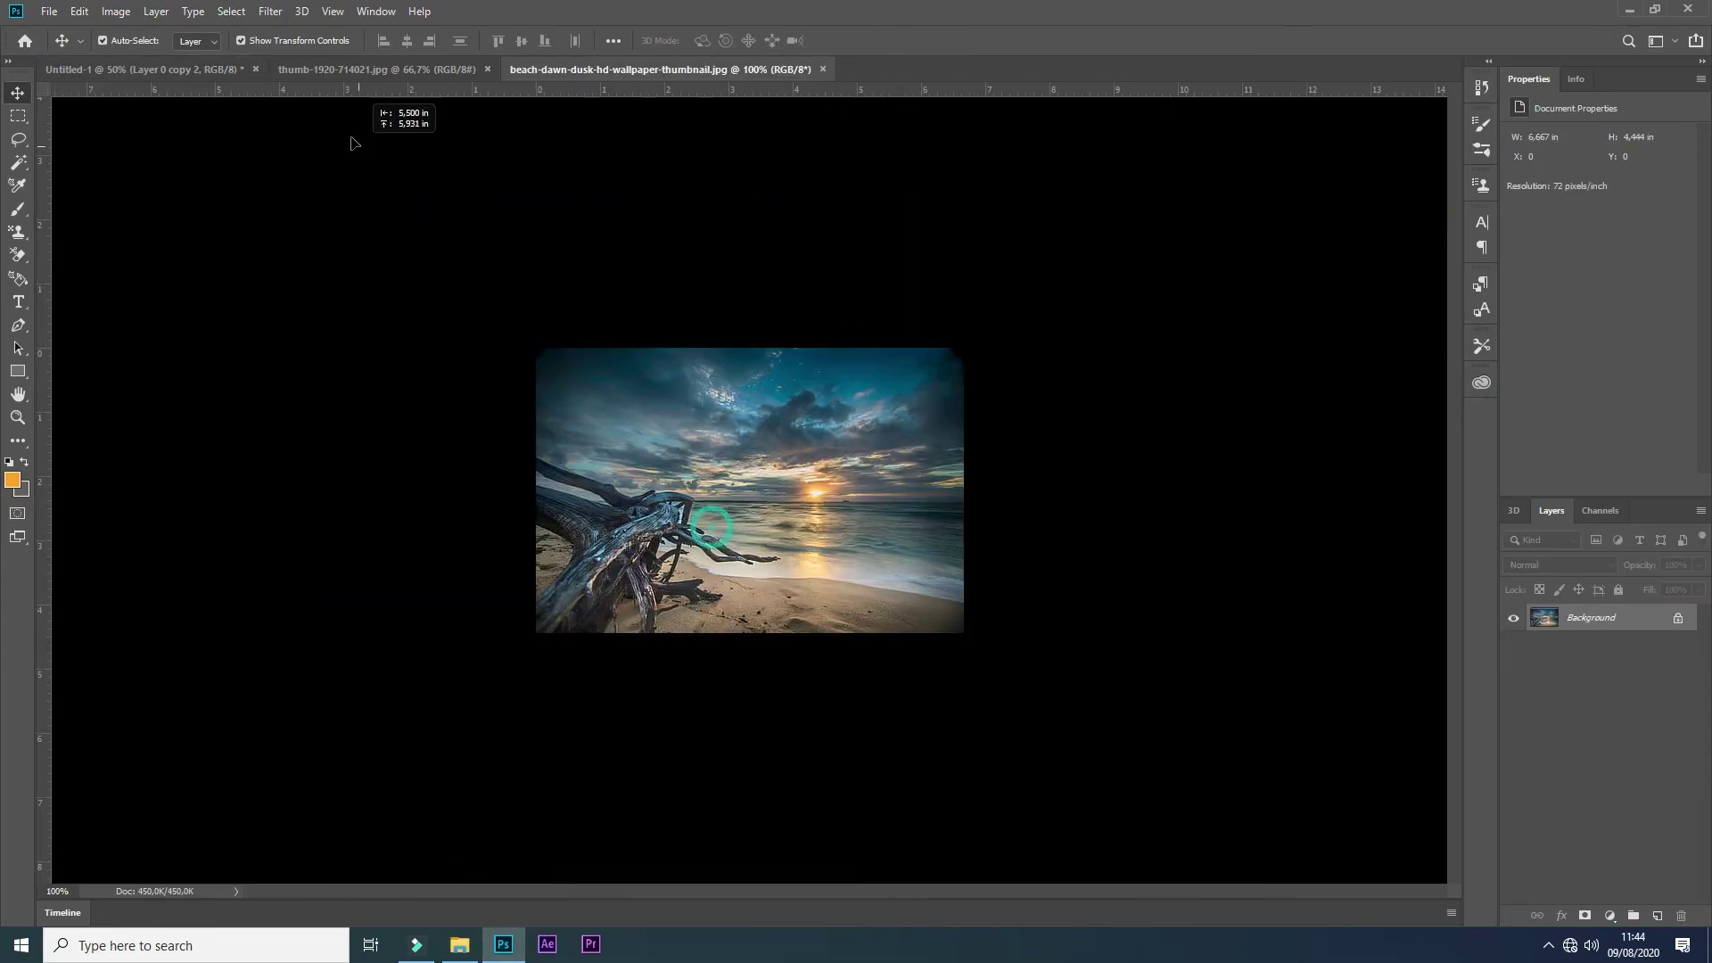
Step: Copy the sunset driftwood photo into the composition and enlarge it over the scene
mouse_move(848, 66)
mouse_down()
mouse_move(982, 509)
mouse_move(1122, 520)
mouse_up()
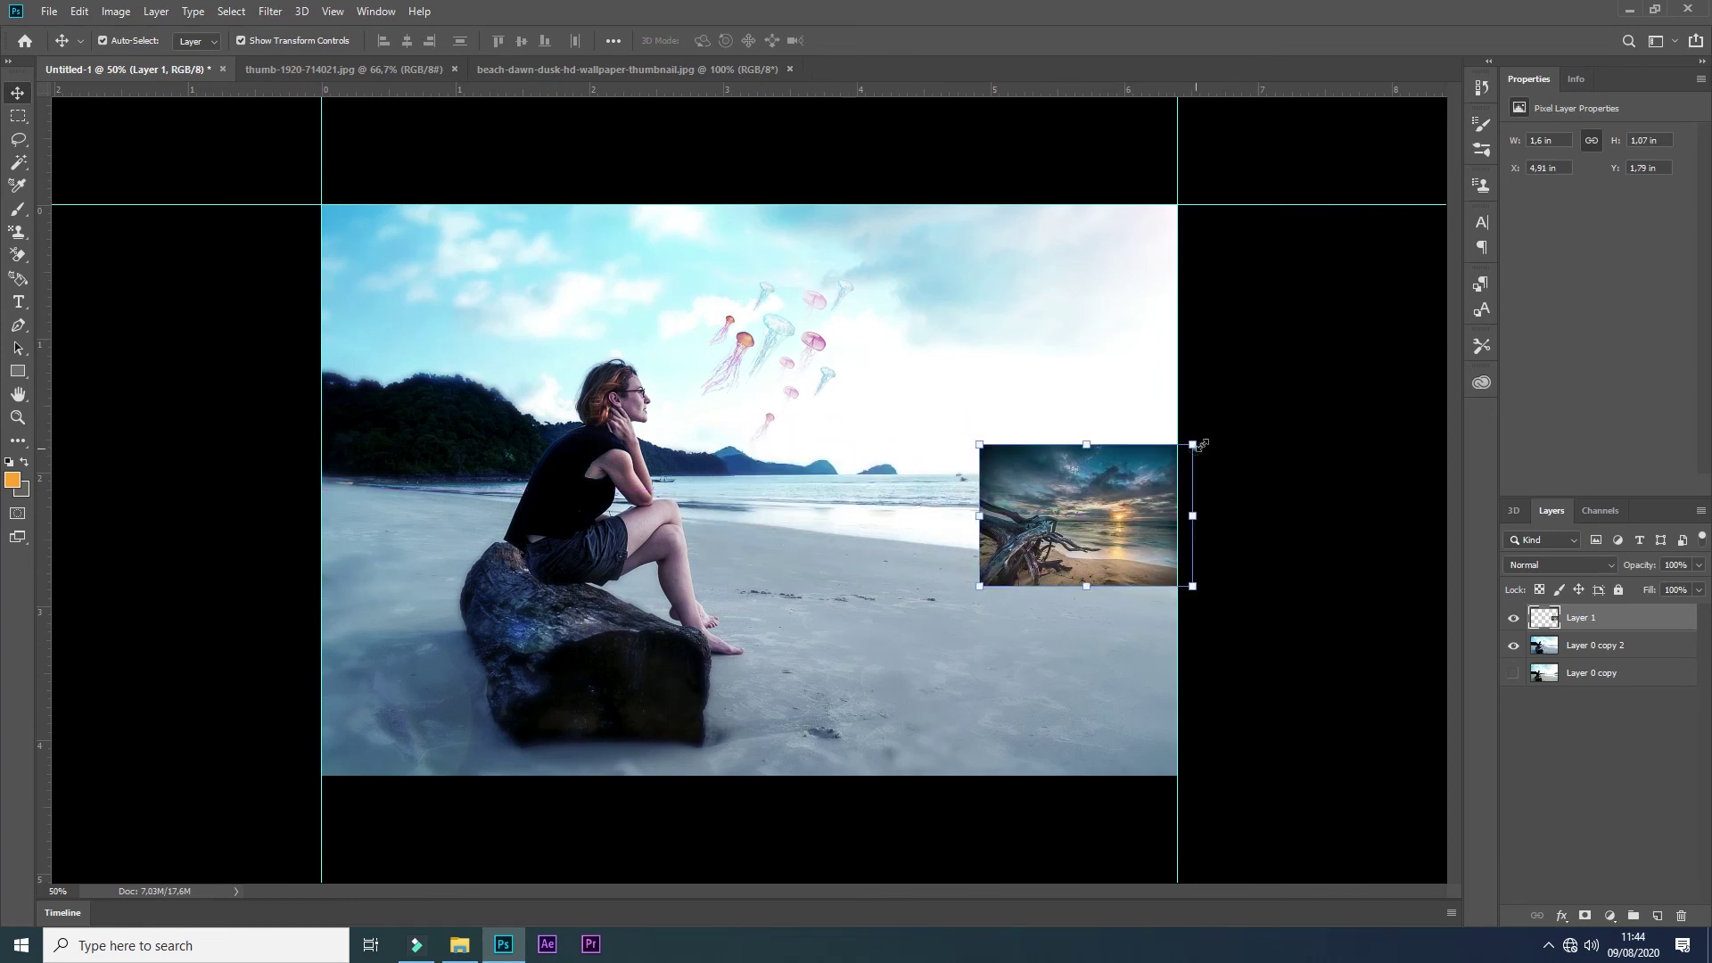
drag(1199, 443, 1281, 179)
drag(976, 460, 981, 407)
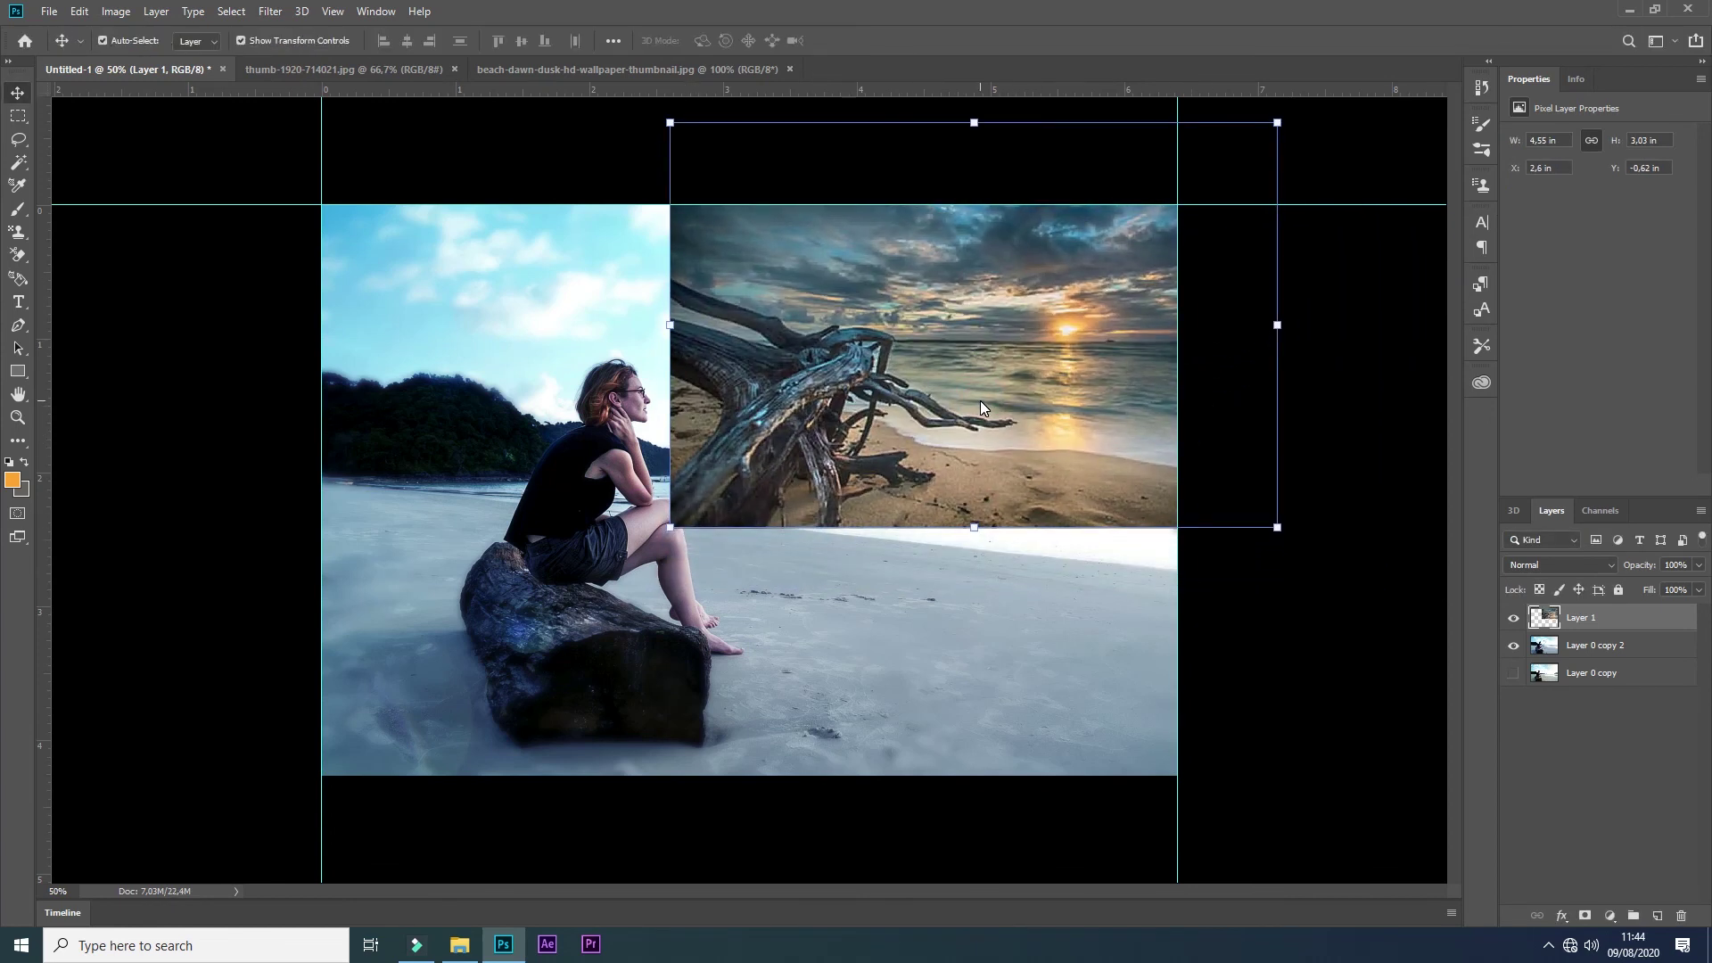
Step: Try several blend modes on the driftwood overlay and settle on Color Burn
key(shift+plus)
key(shift+plus)
key(shift+plus)
key(shift+plus)
key(shift+plus)
key(shift+plus)
key(shift+plus)
key(shift+plus)
key(shift+plus)
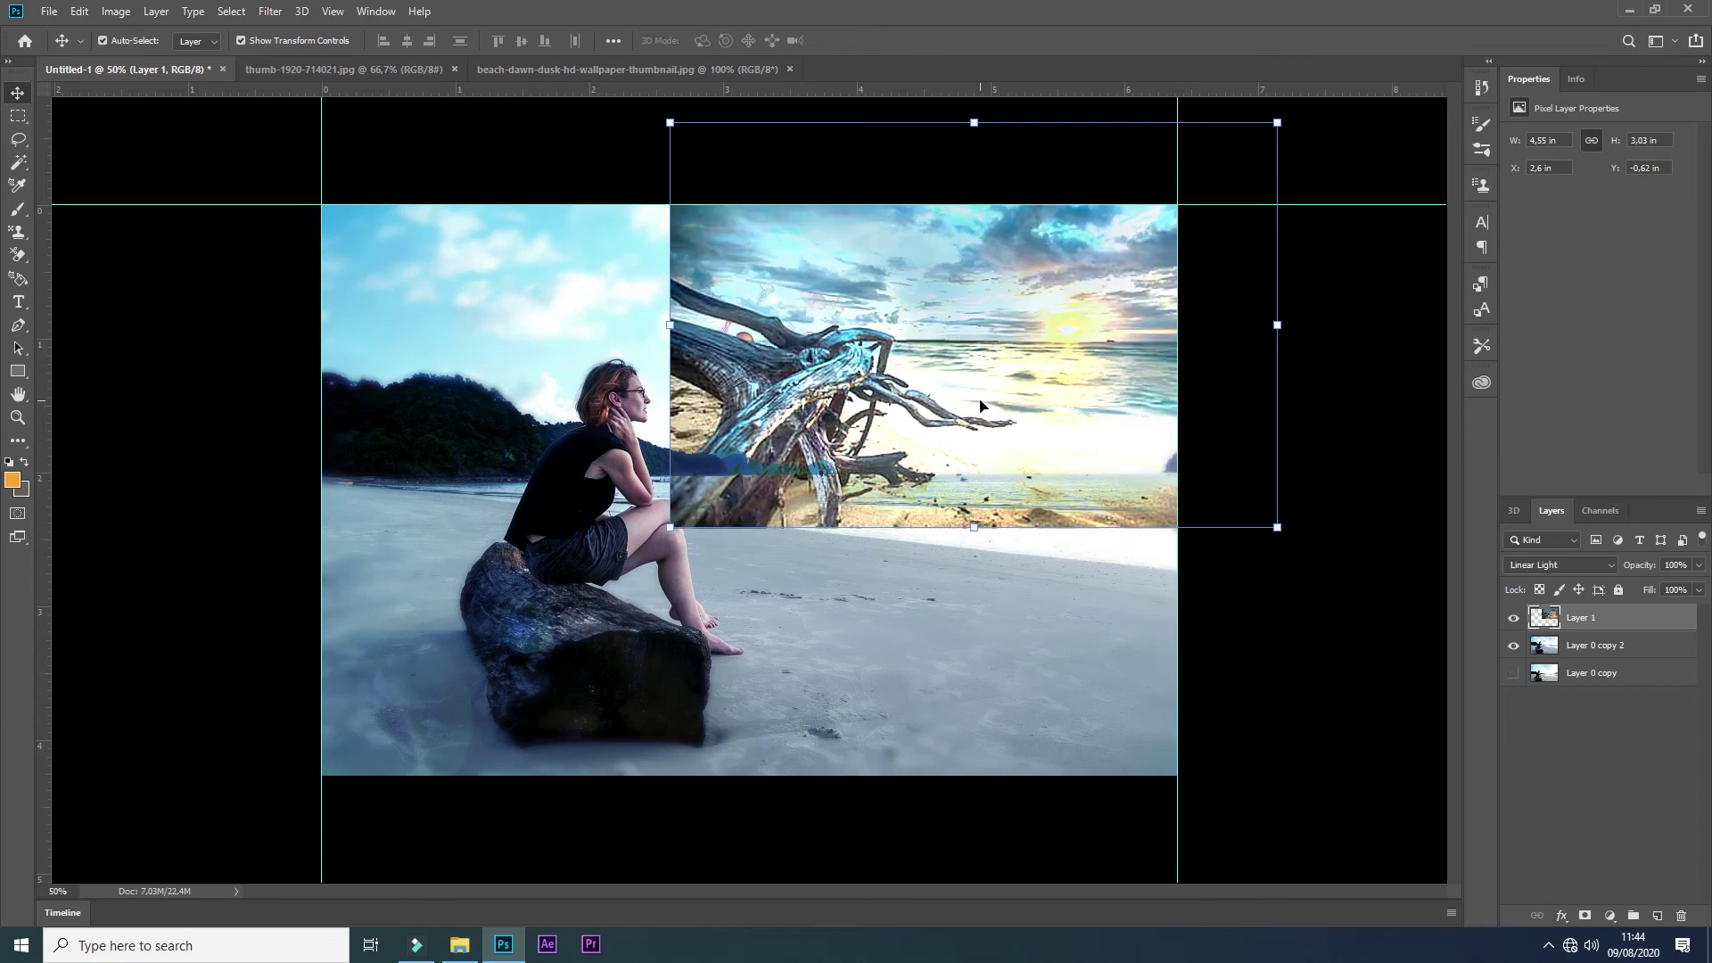
key(shift+minus)
key(shift+minus)
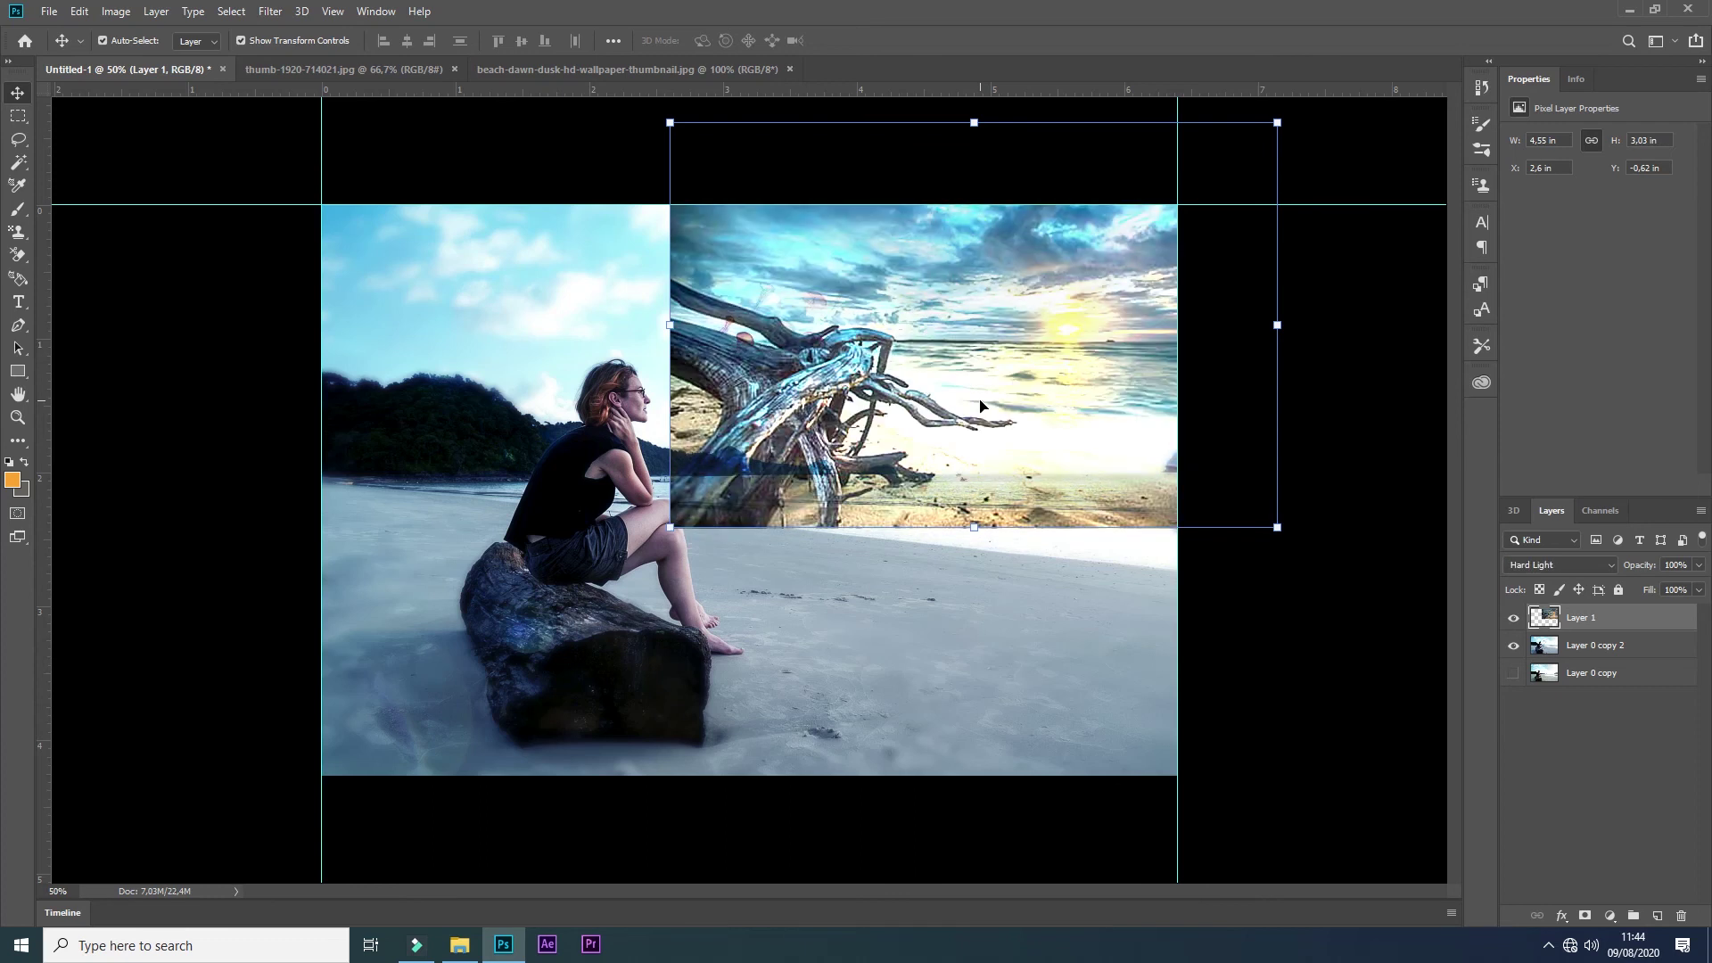
key(shift+minus)
key(shift+minus)
key(shift+minus)
key(shift+minus)
key(shift+minus)
key(shift+minus)
key(shift+minus)
key(shift+minus)
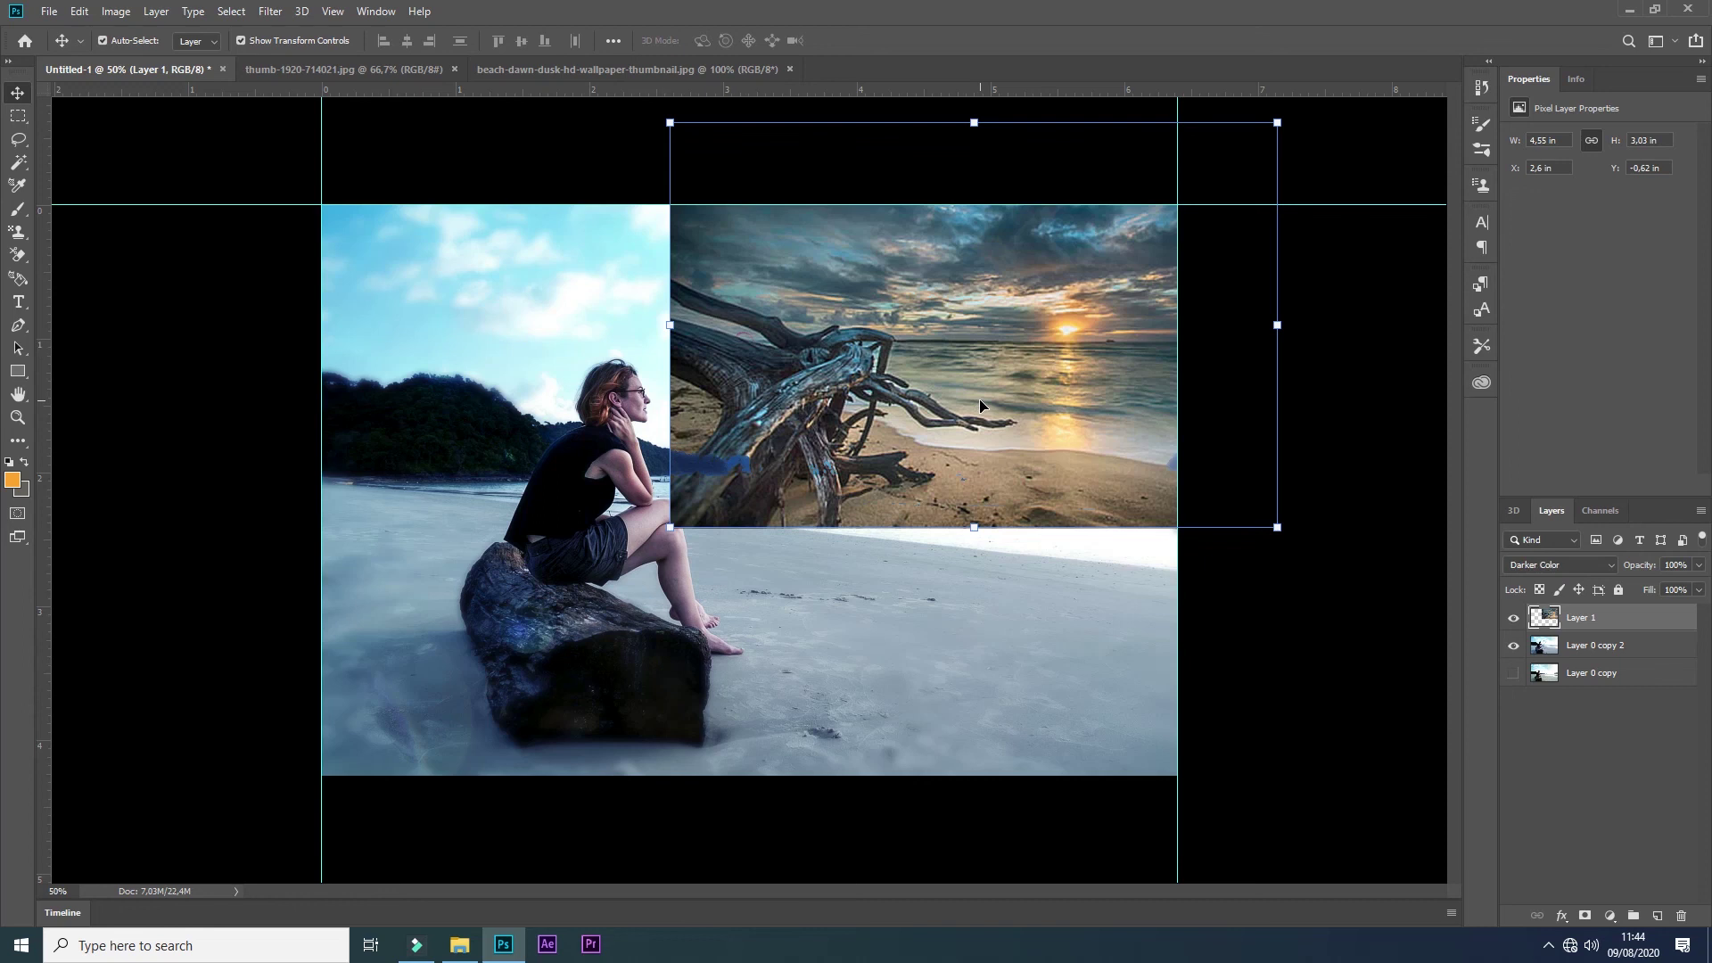
key(shift+plus)
key(shift+plus)
key(shift+plus)
key(shift+minus)
key(shift+minus)
key(shift+minus)
key(shift+plus)
Step: Stretch the driftwood overlay to cover the whole canvas and commit the transform
mouse_move(626, 328)
mouse_down()
mouse_move(691, 371)
mouse_move(492, 371)
mouse_up()
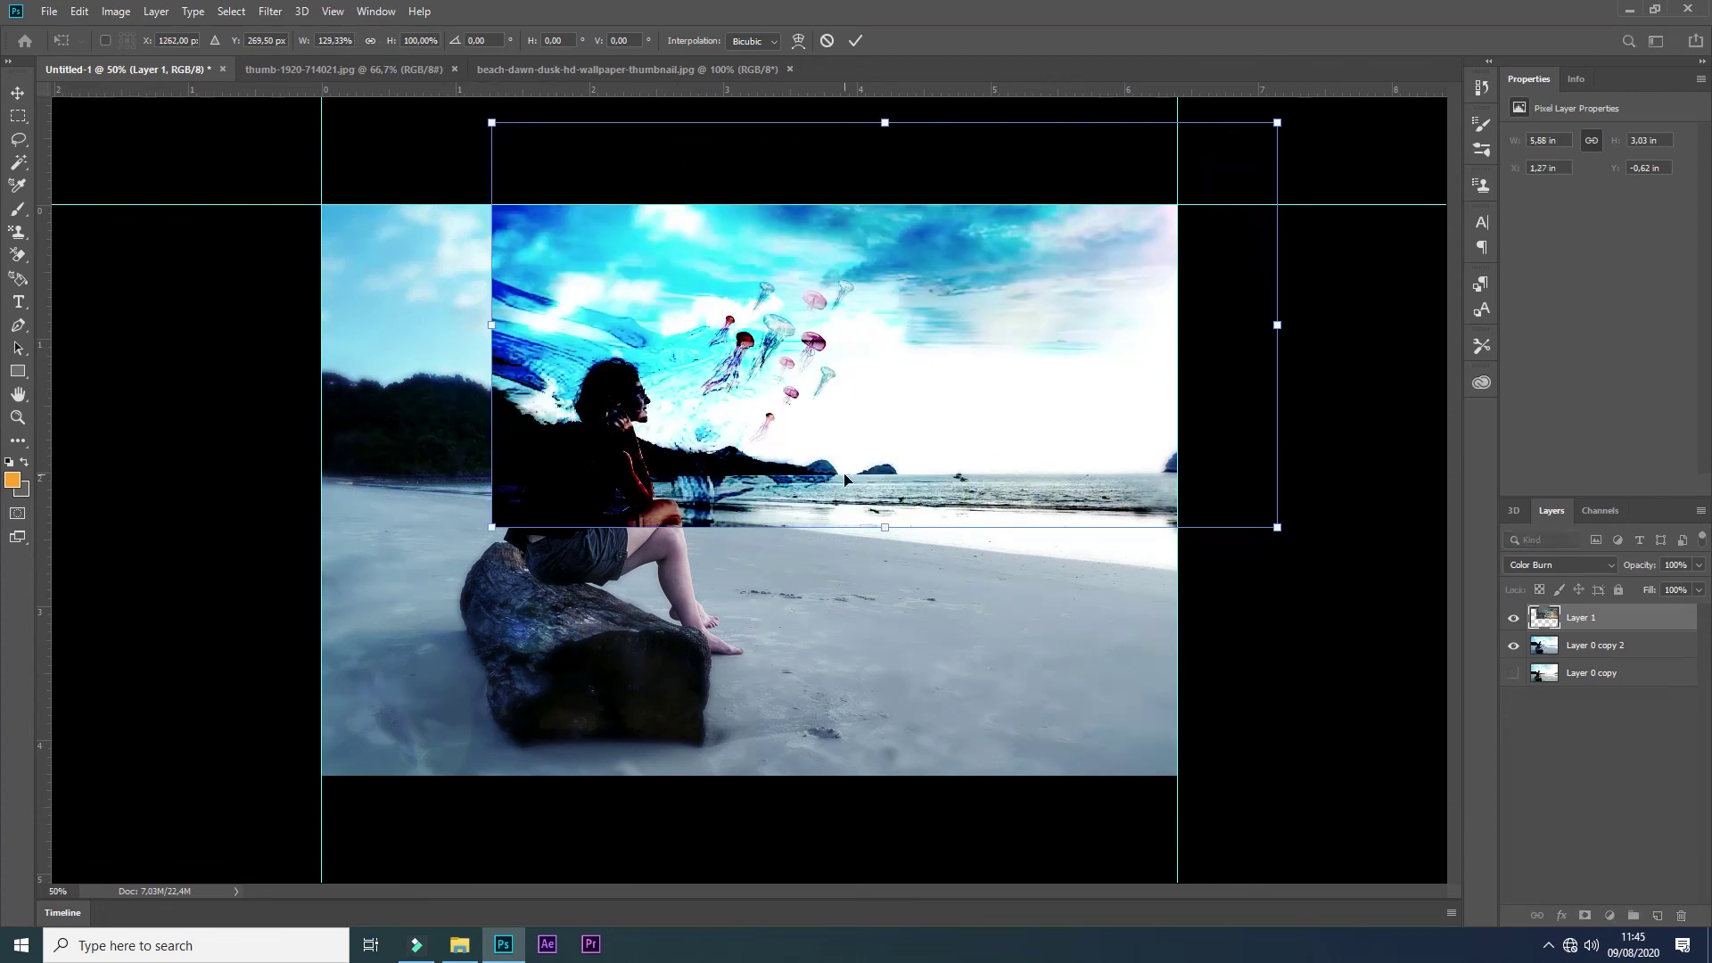
drag(883, 527, 884, 802)
mouse_move(1023, 429)
mouse_down()
mouse_move(1023, 348)
mouse_move(918, 353)
mouse_up()
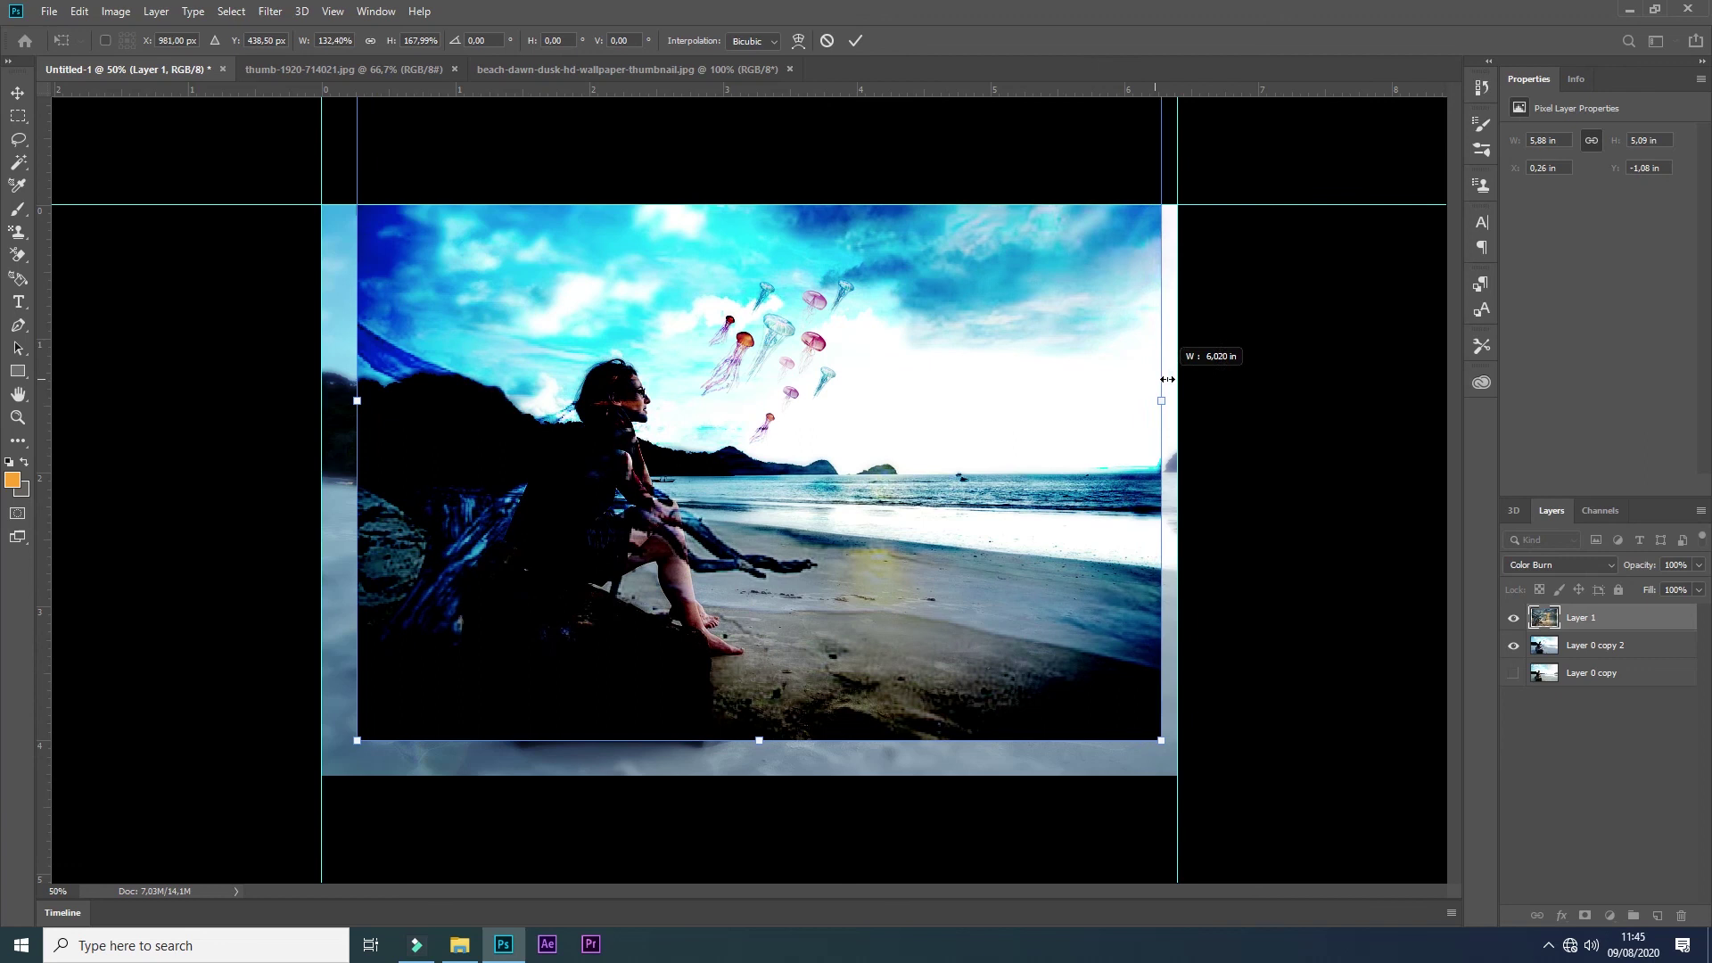
drag(1144, 386, 1177, 386)
drag(357, 385, 1, 385)
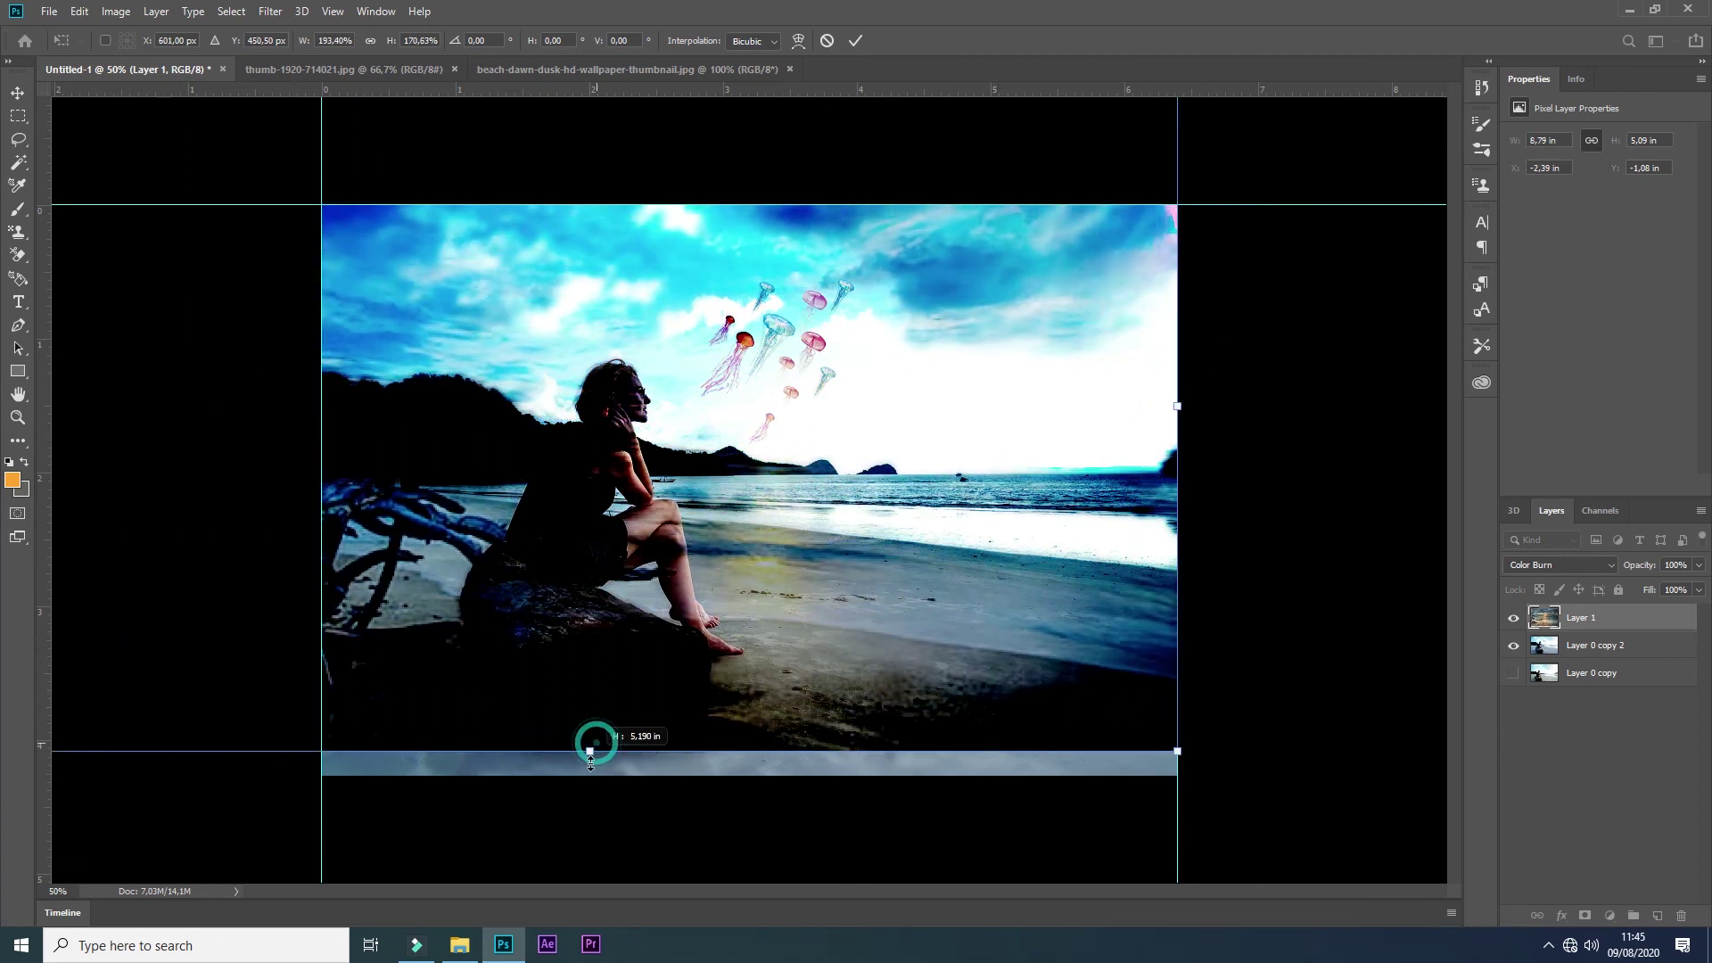
drag(589, 740, 589, 774)
key(Return)
Step: Crop the overlay's overflow to the canvas, stretch its left edge, and add a layer mask
key(c)
key(Return)
key(v)
drag(321, 485, 4, 467)
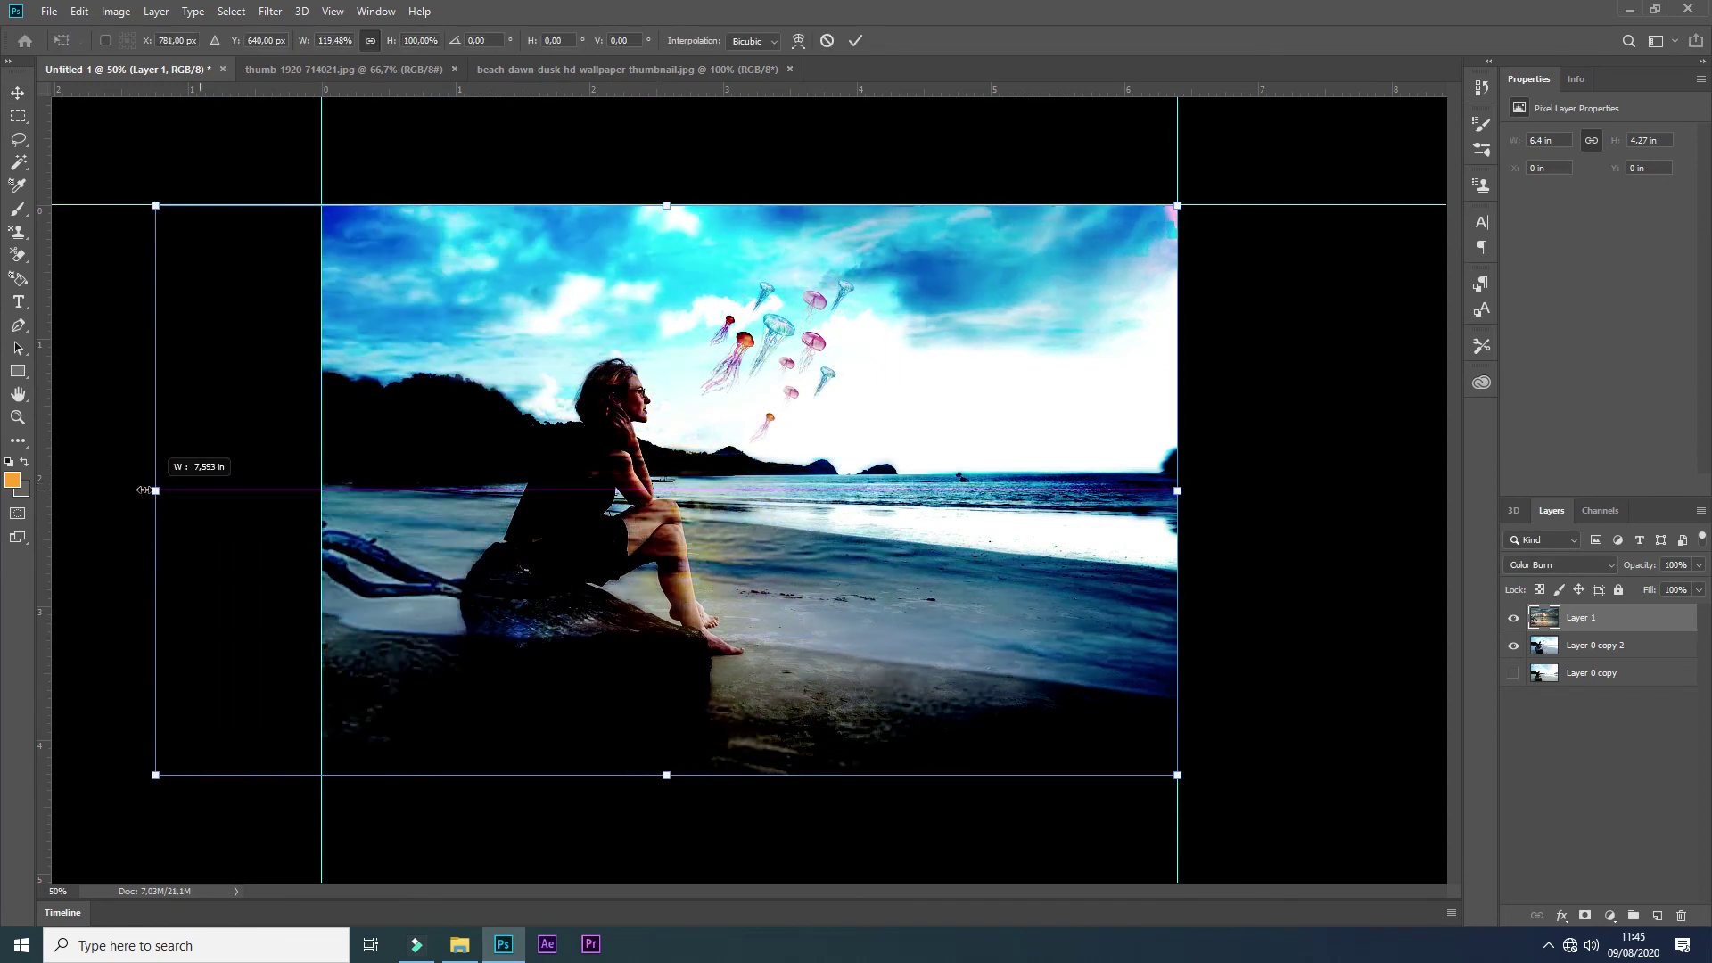
key(Return)
key(c)
key(Return)
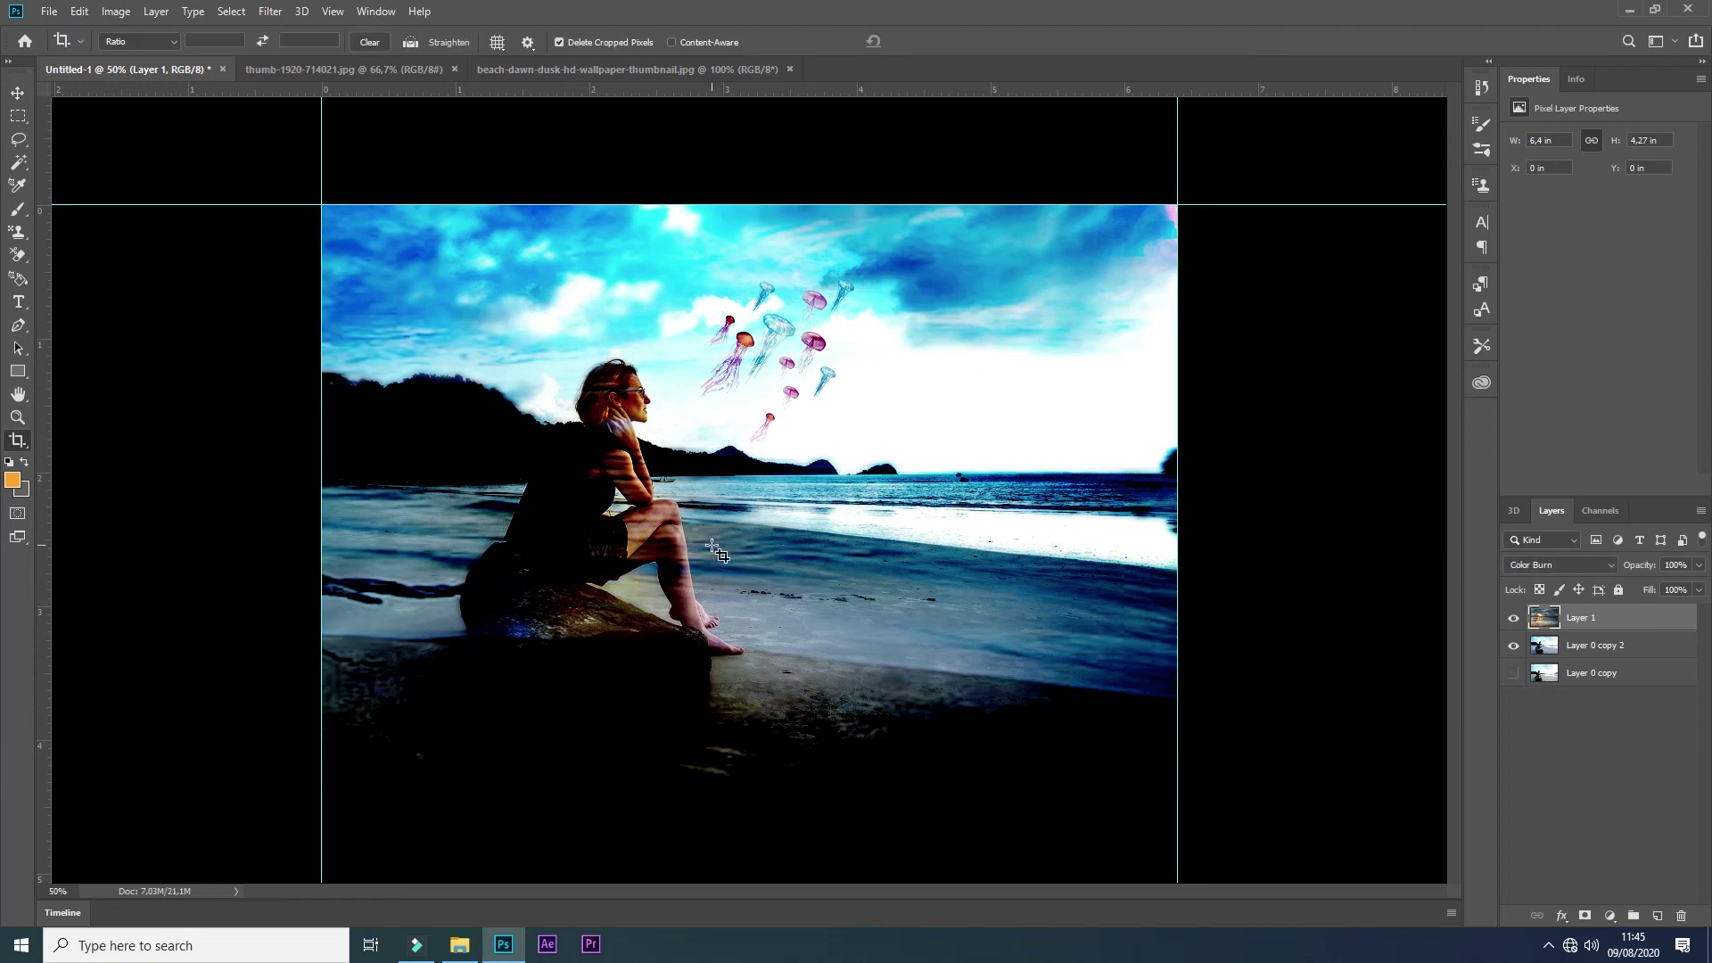
key(v)
click(1585, 916)
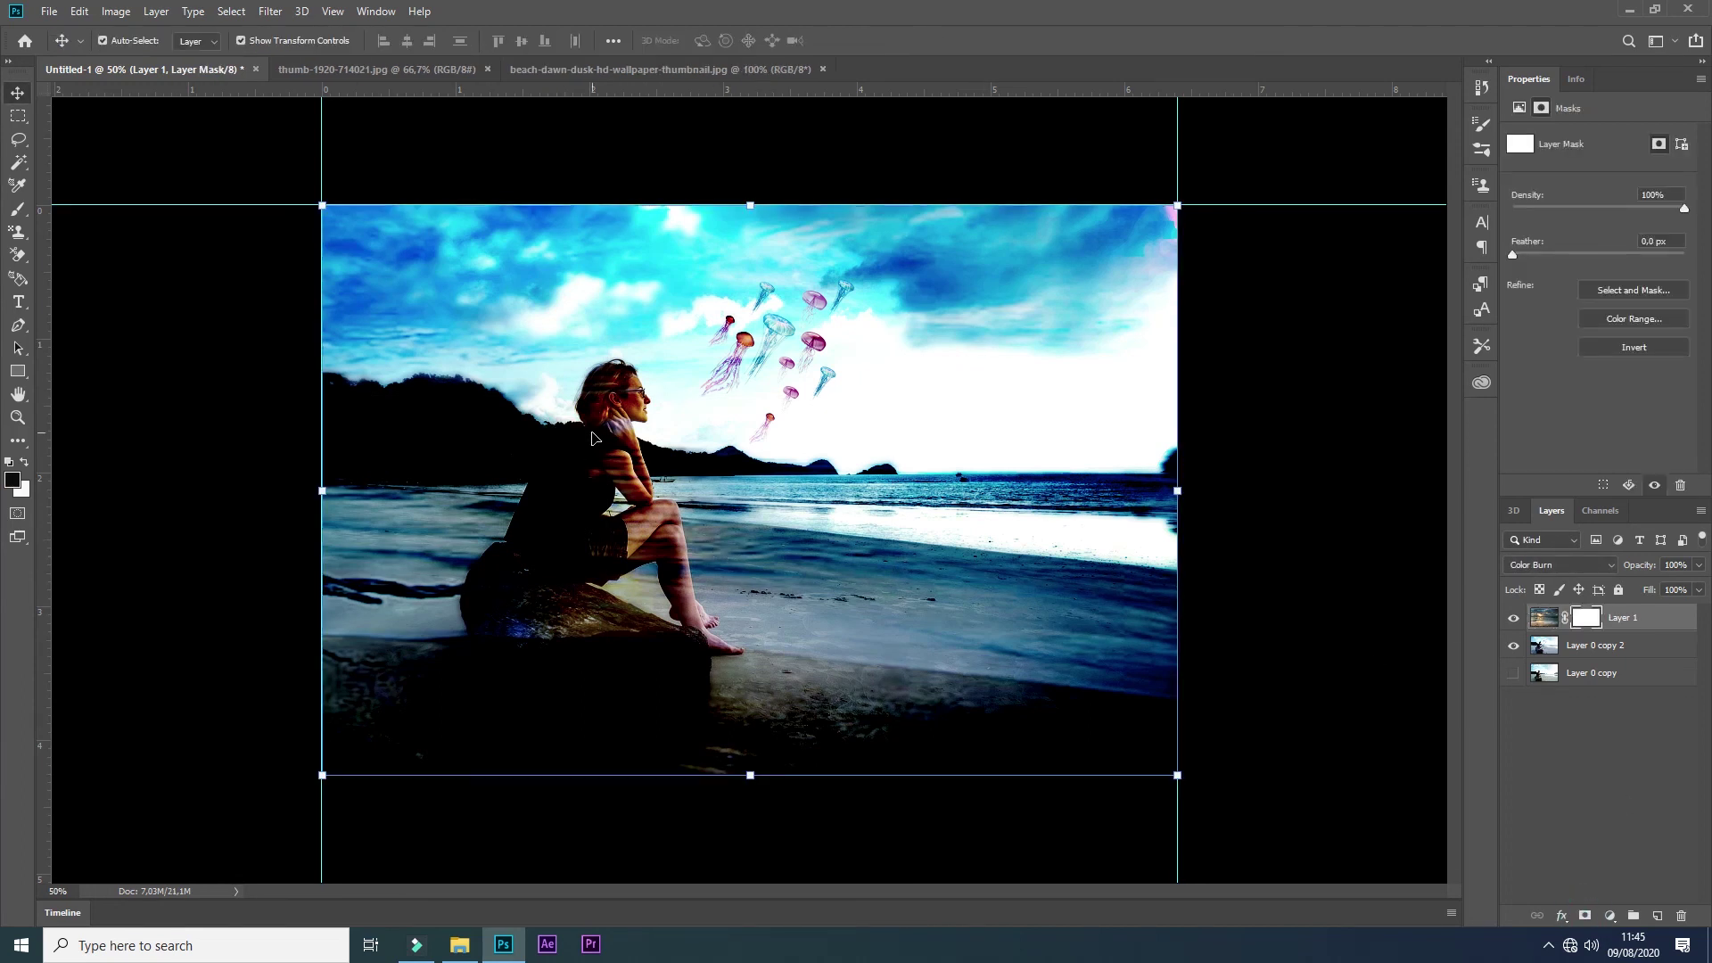
Step: Paint black on Layer 1's mask to clear the burn from her back, hair and face
key(b)
mouse_move(559, 517)
mouse_down()
mouse_move(614, 543)
mouse_move(555, 562)
mouse_move(594, 506)
mouse_up()
mouse_move(615, 396)
mouse_down()
mouse_move(637, 499)
mouse_move(624, 540)
mouse_move(700, 615)
mouse_up()
key(ctrl+z)
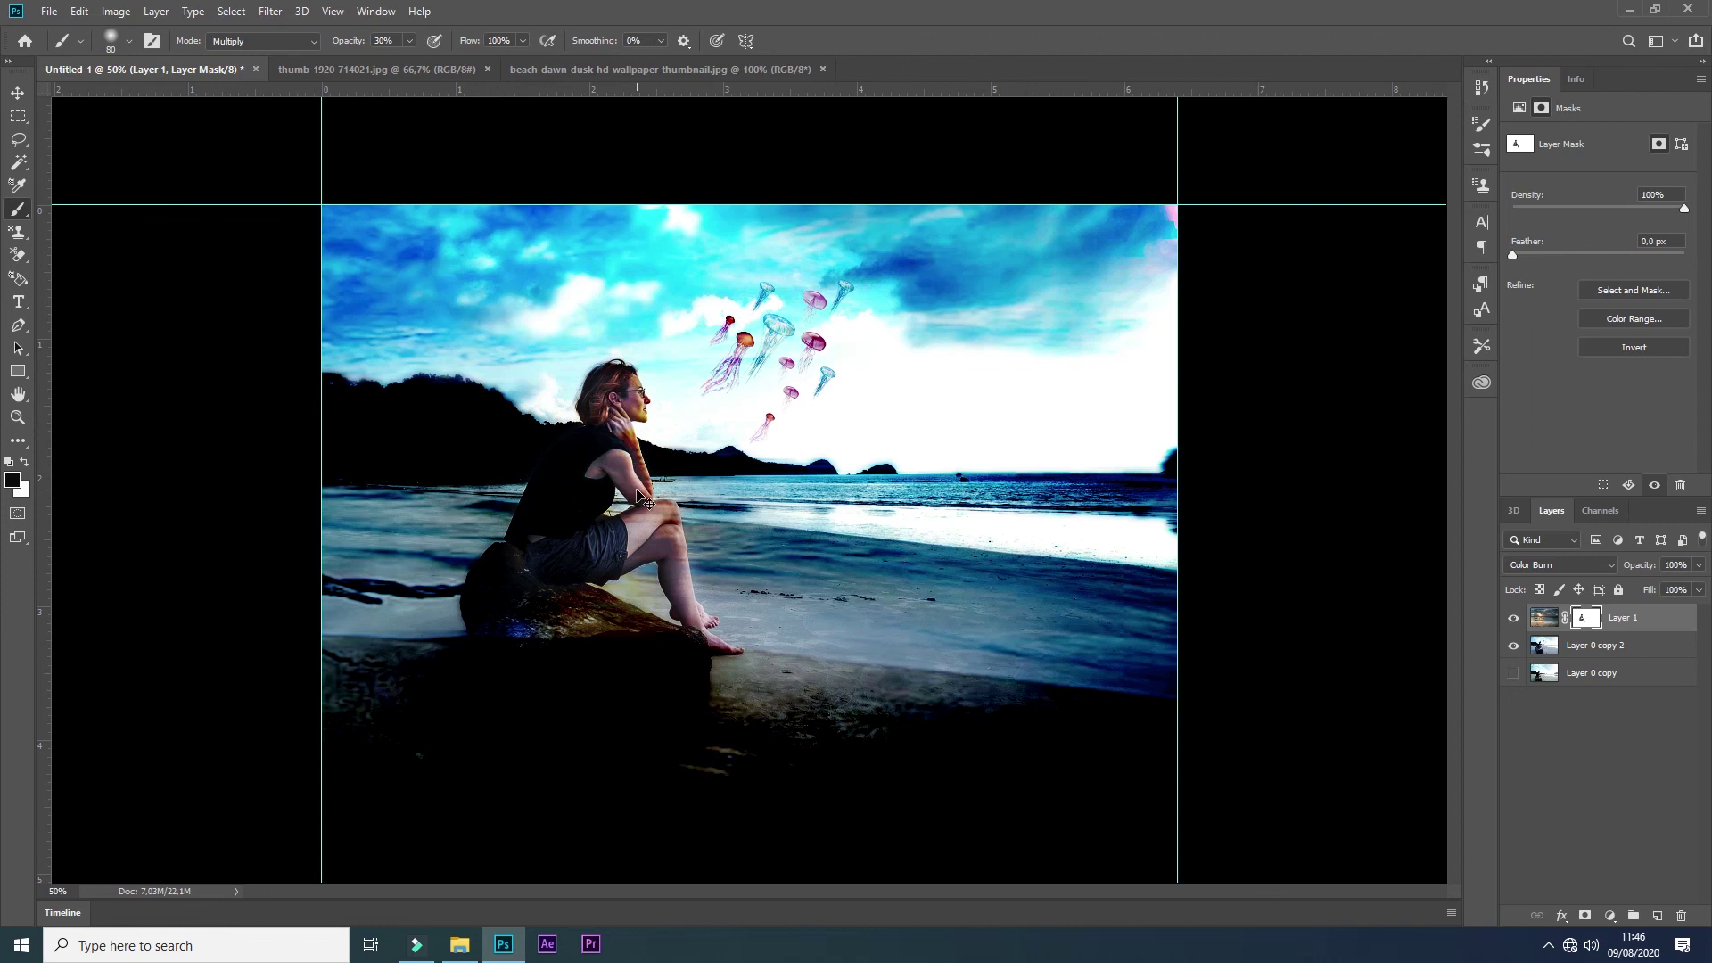
key(ctrl+plus)
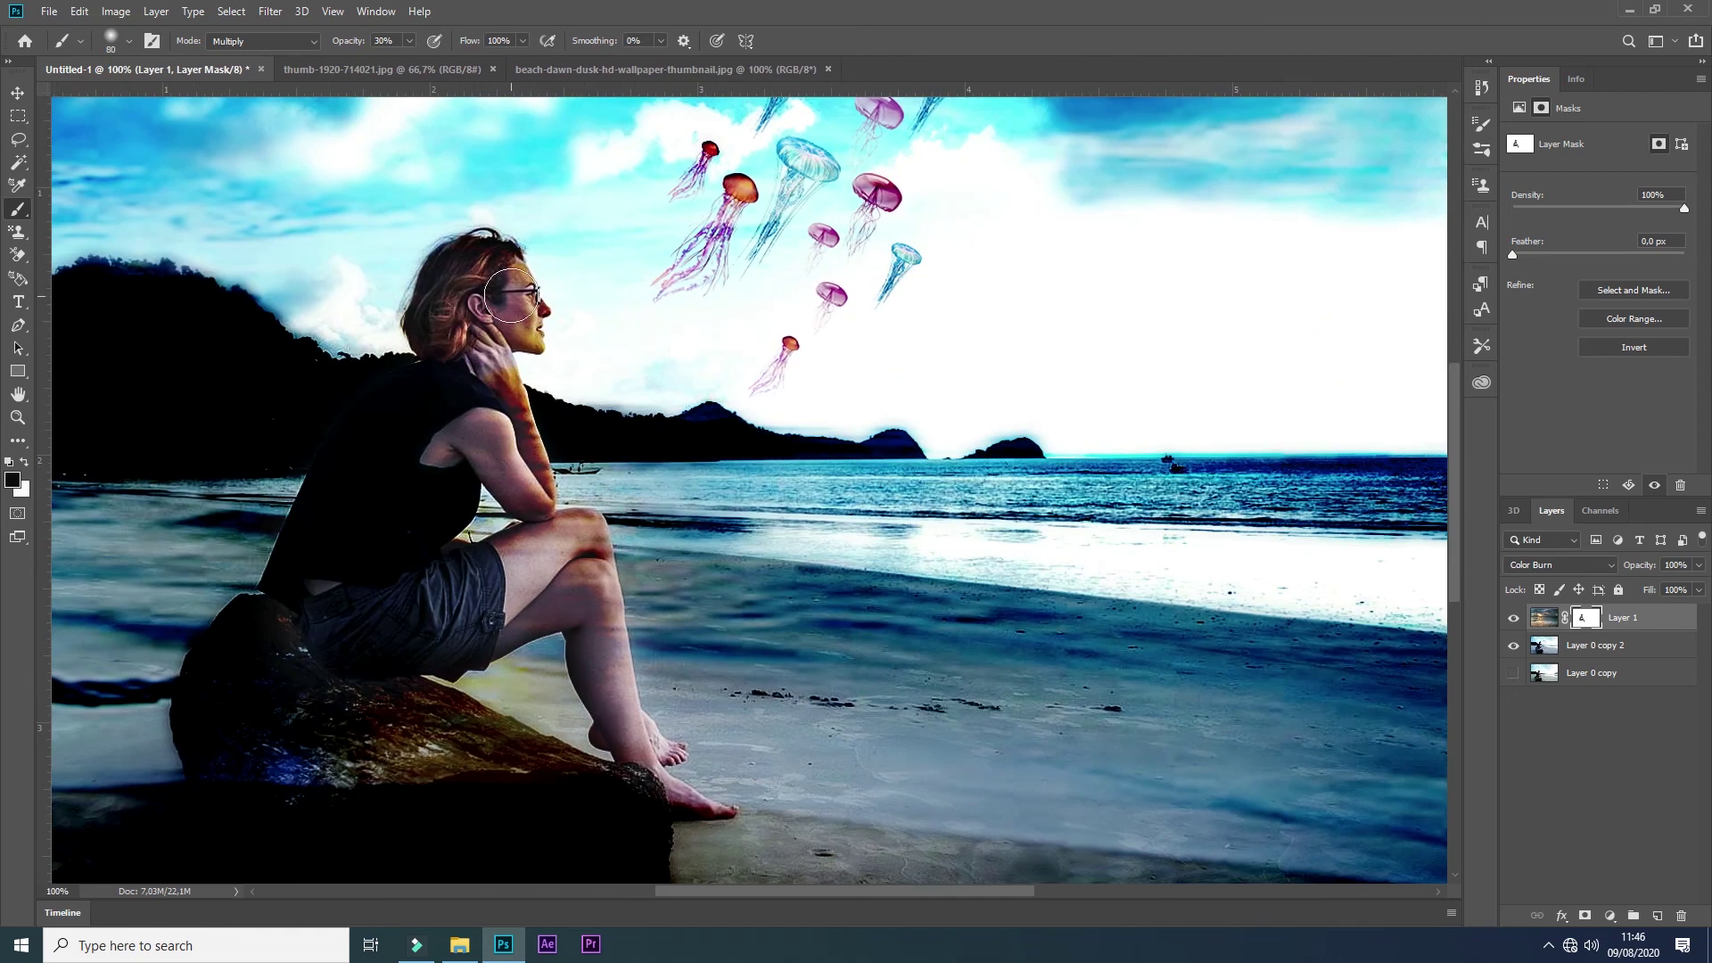
key(bracketleft)
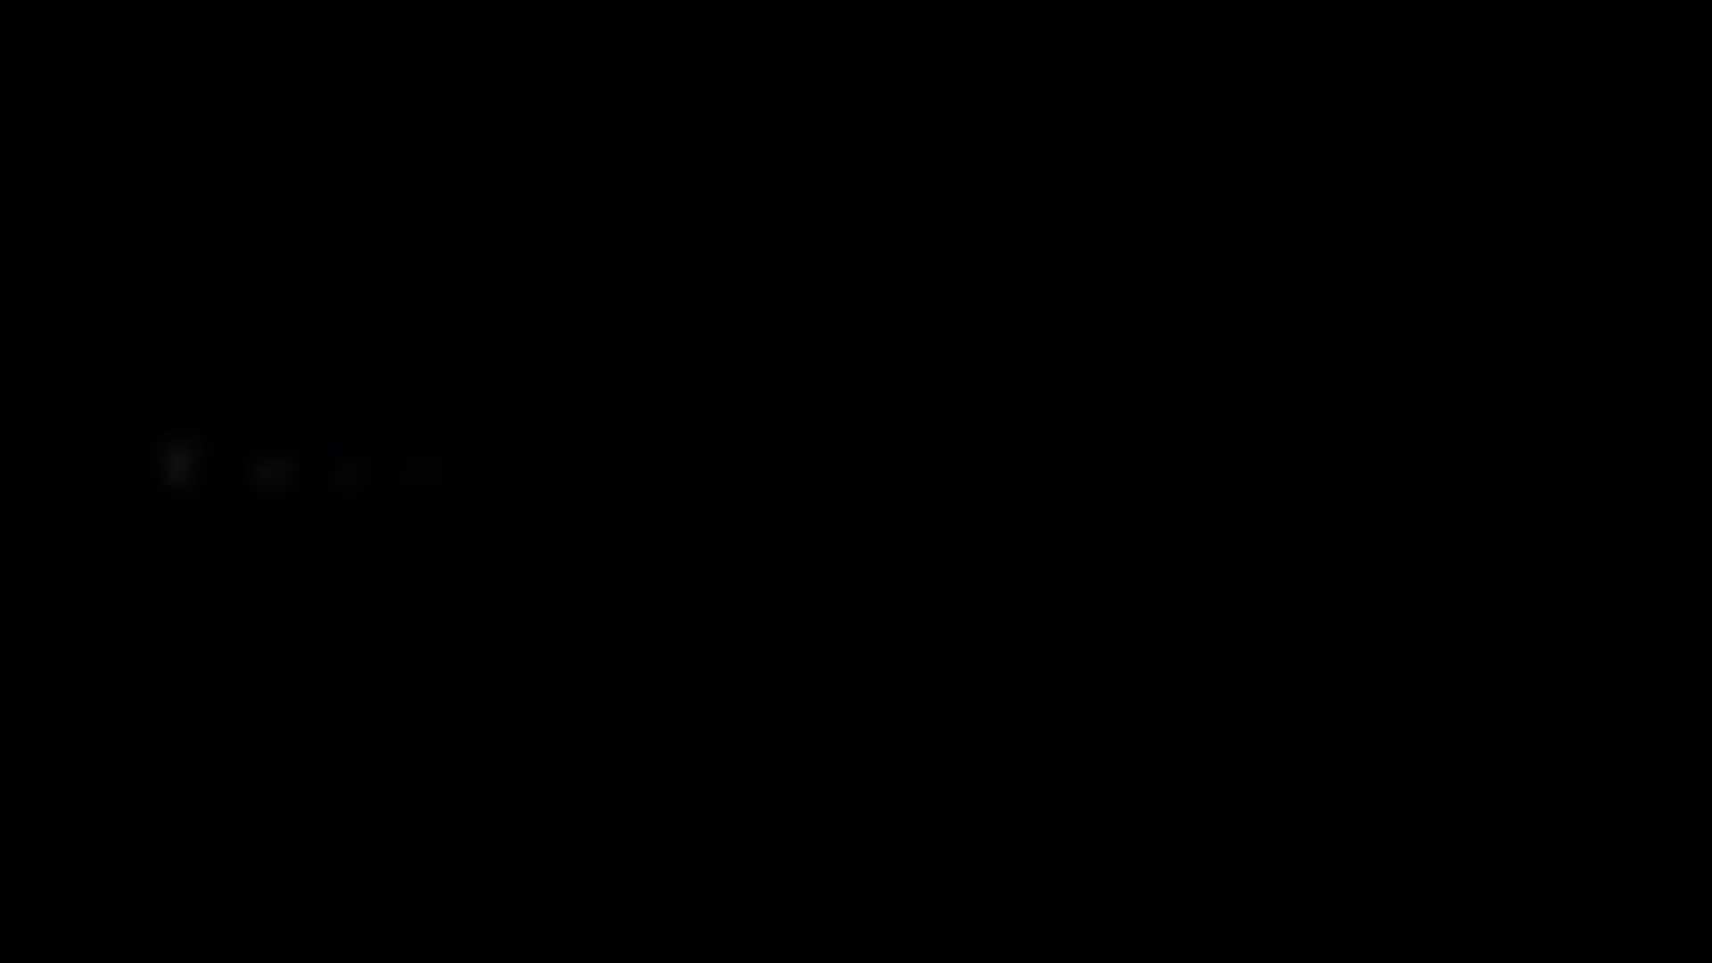